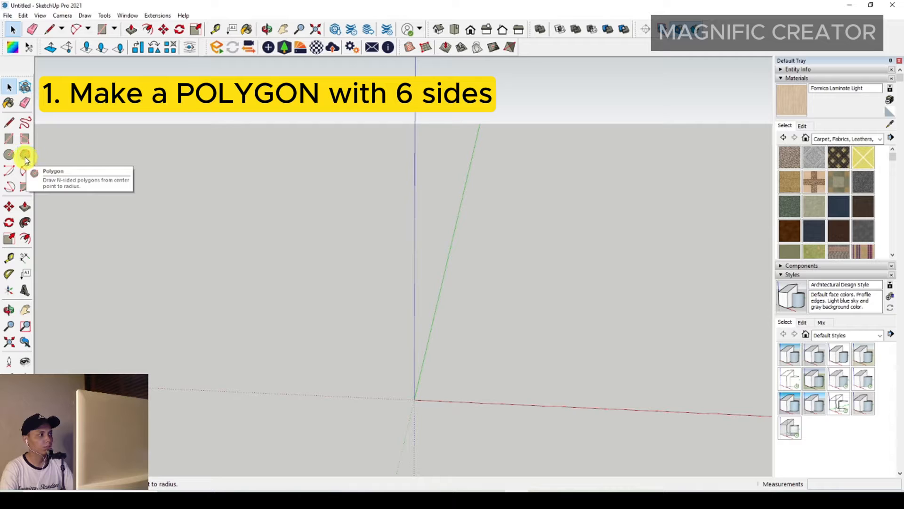
Step: Draw a six-sided polygon centred on the origin along the red axis with an inscribed radius of 1500 mm
{"action": "left_click", "coordinate": [25, 156]}
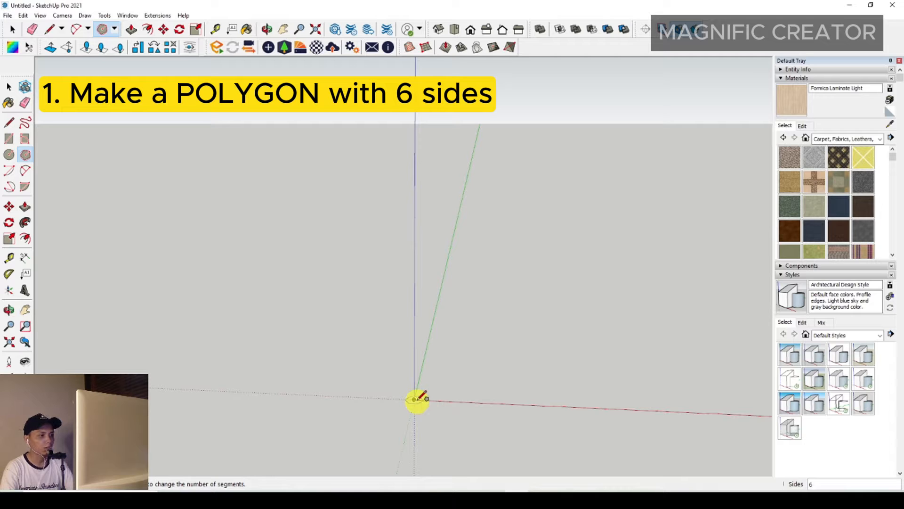
{"action": "left_click", "coordinate": [414, 399]}
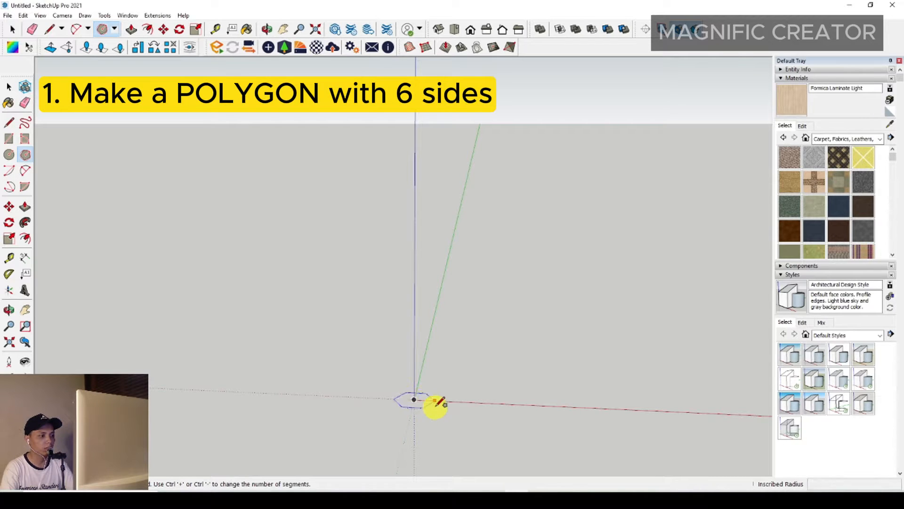
{"action": "scroll", "coordinate": [436, 398], "scroll_direction": "up", "scroll_amount": 2}
{"action": "scroll", "coordinate": [436, 392], "scroll_direction": "up", "scroll_amount": 1}
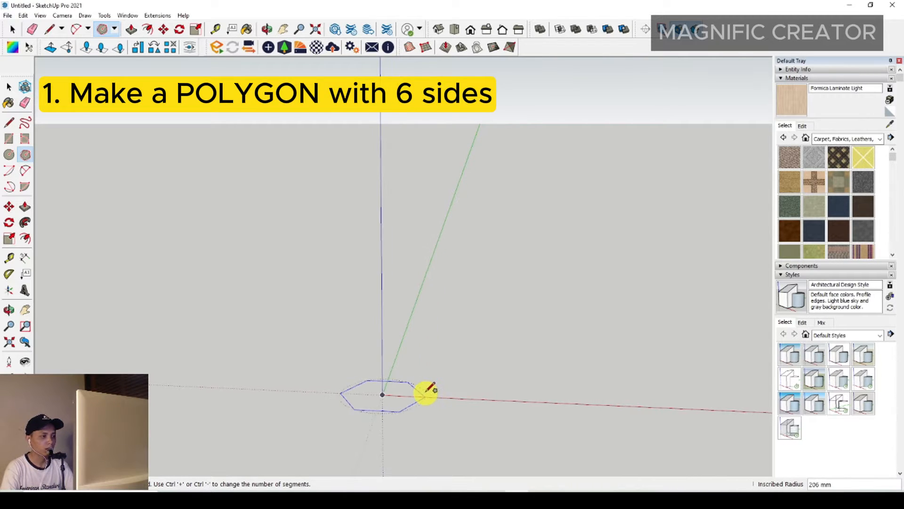
{"action": "scroll", "coordinate": [426, 393], "scroll_direction": "up", "scroll_amount": 1}
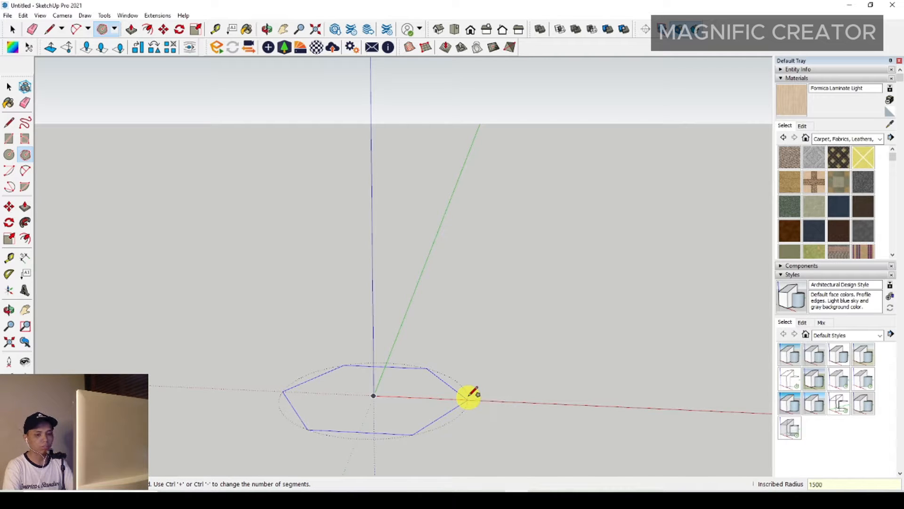
{"action": "key", "text": "Return"}
{"action": "key", "text": "space"}
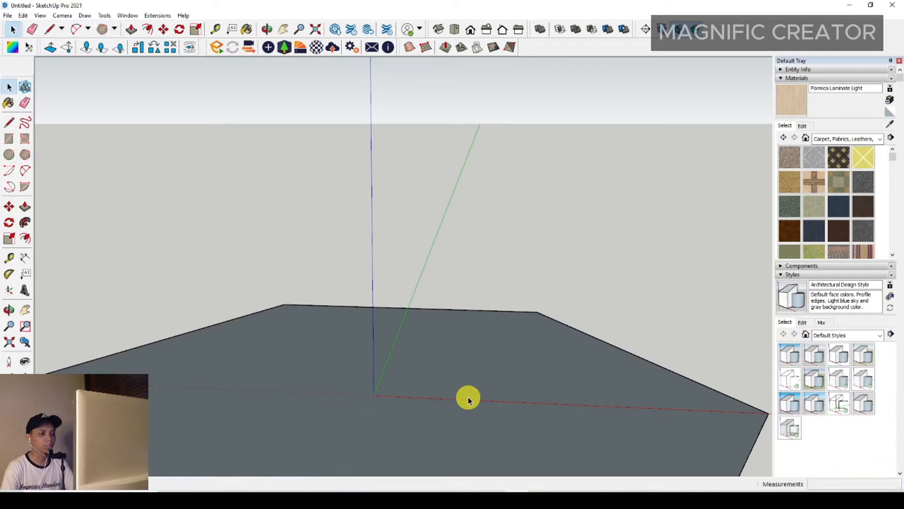
Step: Explode the curve of the hexagon's outline so that its six sides become separate edges
{"action": "scroll", "coordinate": [479, 333], "scroll_direction": "down", "scroll_amount": 3}
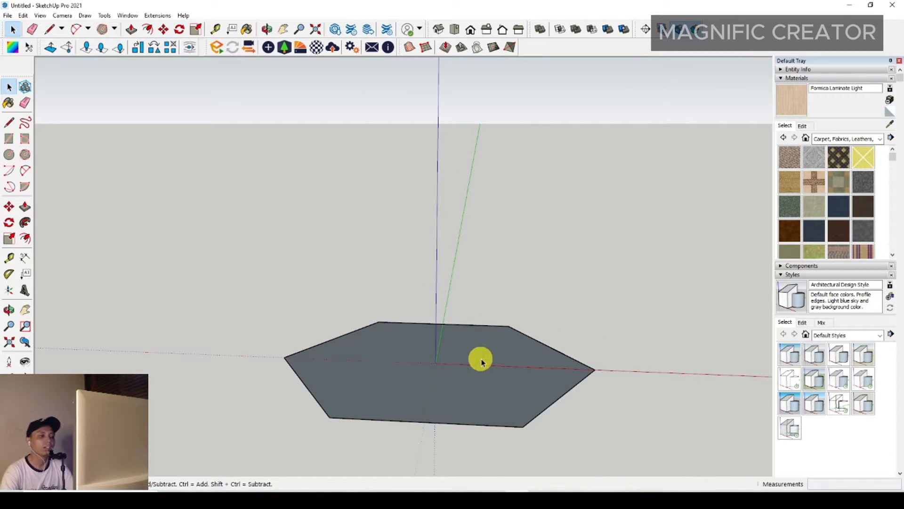
{"action": "scroll", "coordinate": [481, 361], "scroll_direction": "up", "scroll_amount": 3}
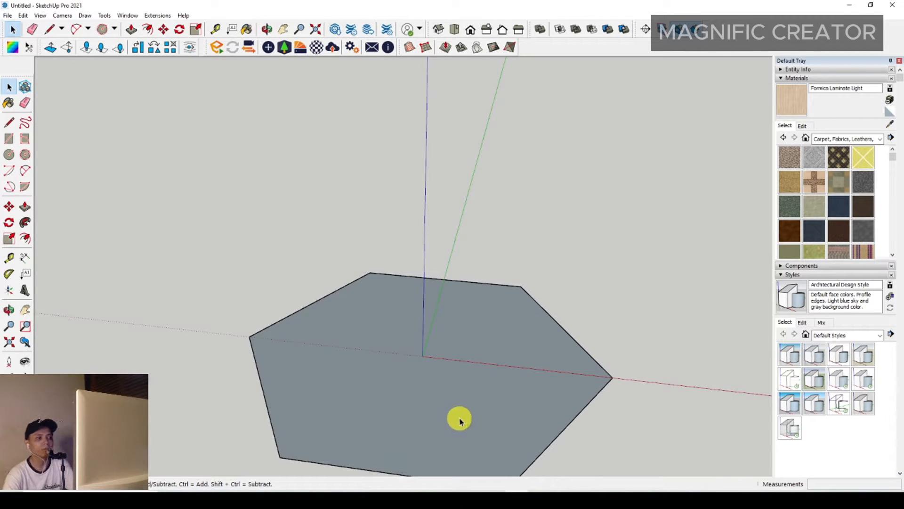
{"action": "middle_click_drag", "start_coordinate": [457, 347], "coordinate": [529, 343]}
{"action": "left_click", "coordinate": [513, 347]}
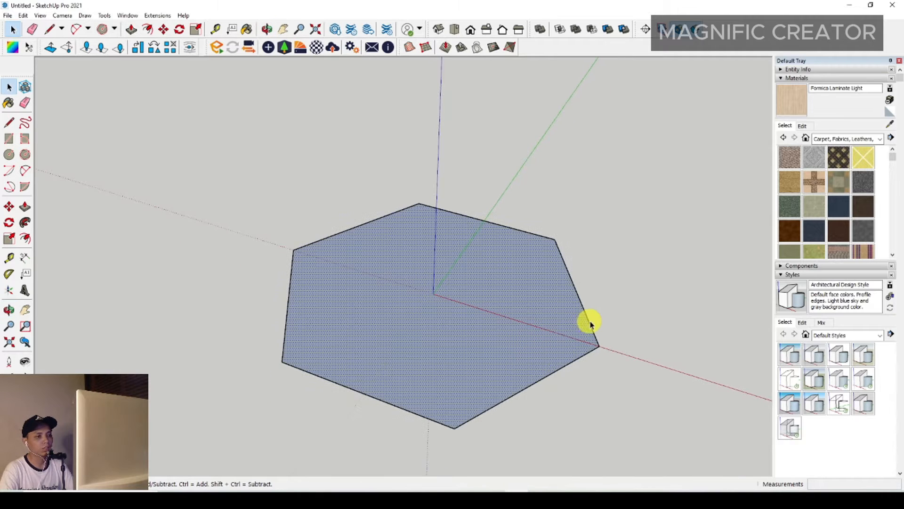
{"action": "left_click", "coordinate": [583, 308]}
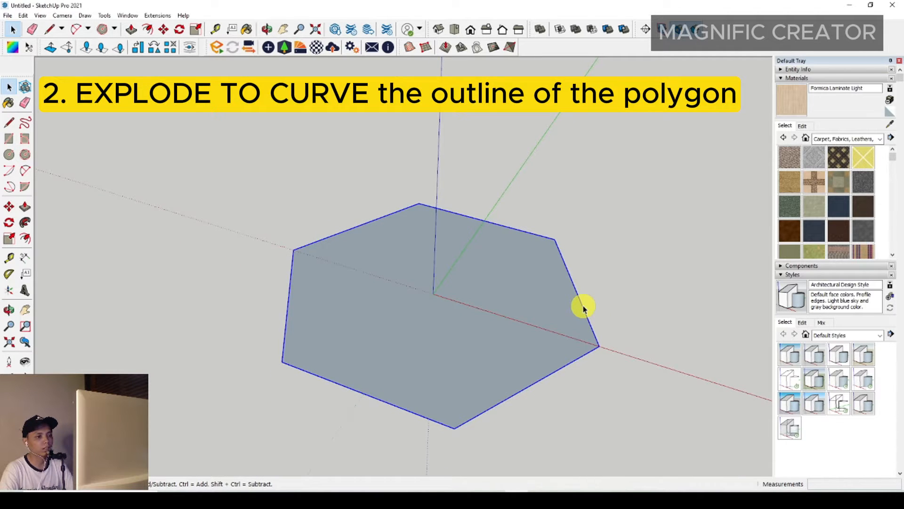
{"action": "scroll", "coordinate": [583, 308], "scroll_direction": "up", "scroll_amount": 4}
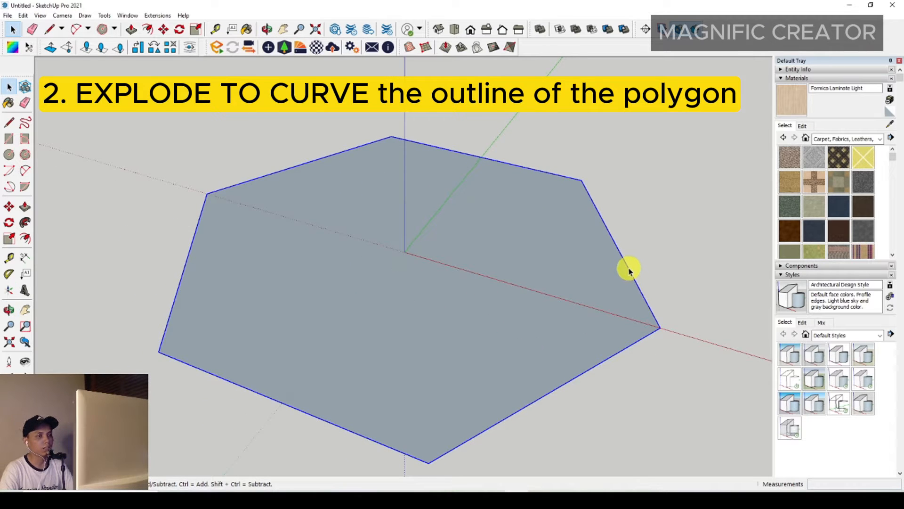
{"action": "right_click", "coordinate": [630, 271]}
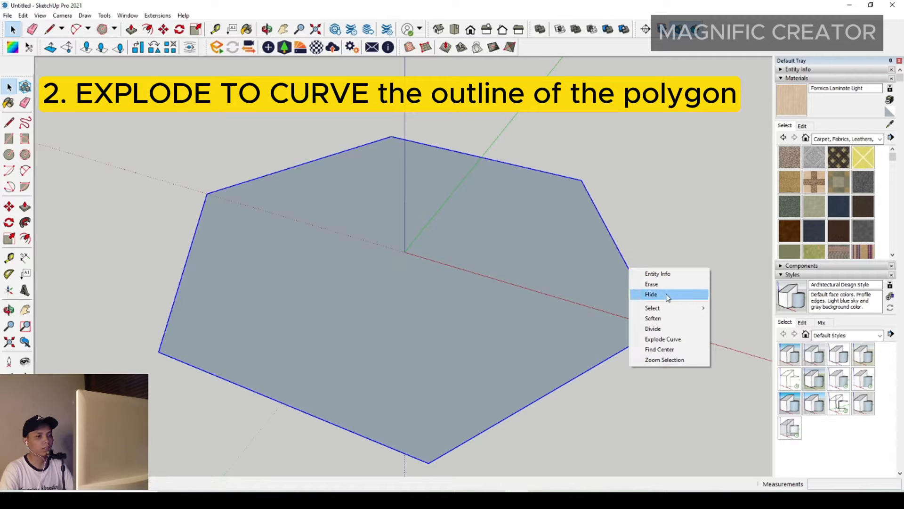
{"action": "left_click", "coordinate": [661, 339]}
Step: Erase the hexagon's face and its three front edges, keeping the three edges behind the red axis
{"action": "middle_click_drag", "start_coordinate": [620, 343], "coordinate": [569, 338]}
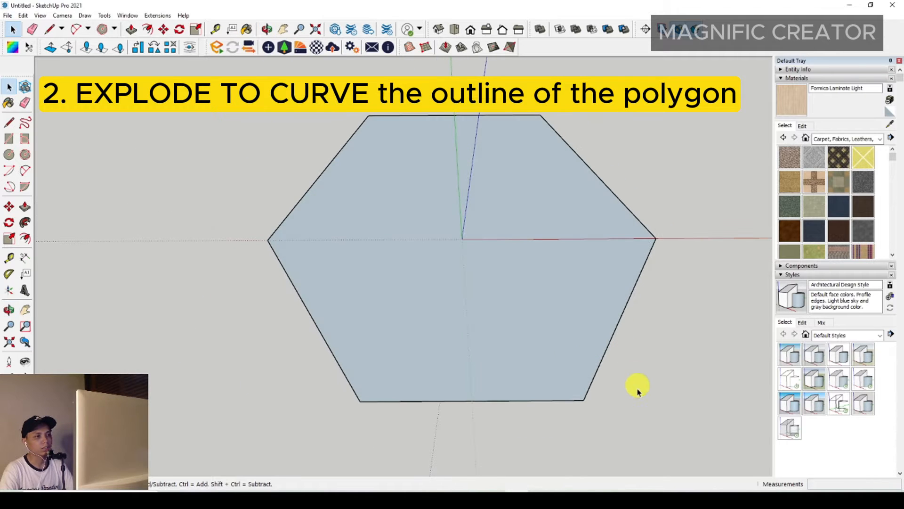
{"action": "left_click_drag", "start_coordinate": [643, 415], "coordinate": [234, 278]}
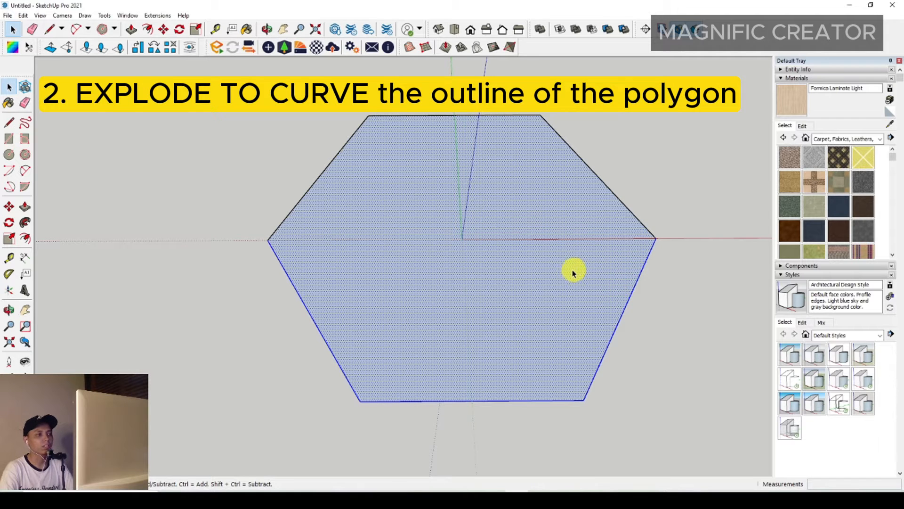
{"action": "scroll", "coordinate": [573, 274], "scroll_direction": "up", "scroll_amount": 1}
{"action": "middle_click_drag", "start_coordinate": [568, 275], "coordinate": [558, 247]}
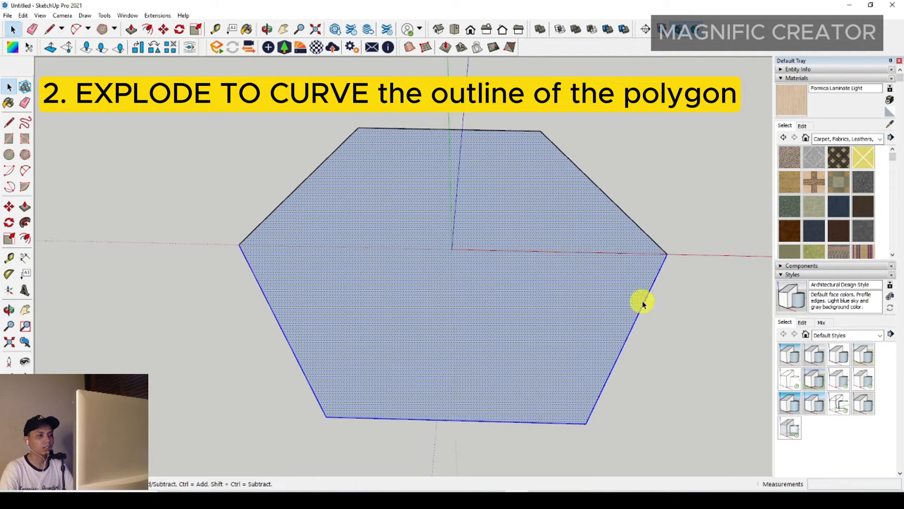
{"action": "right_click", "coordinate": [653, 283]}
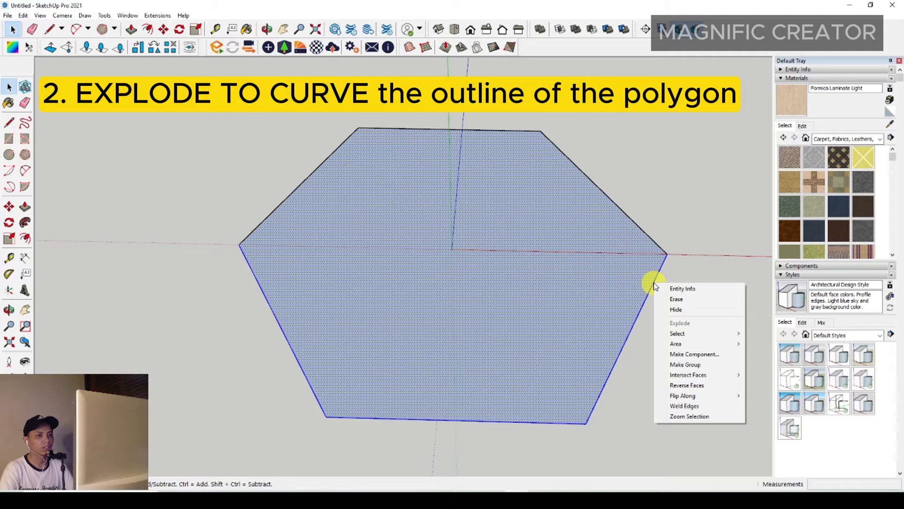
{"action": "left_click", "coordinate": [676, 299]}
Step: Draw a line along the red axis between the two open ends of the remaining edges to form a closed face
{"action": "mouse_move", "coordinate": [642, 267]}
{"action": "middle_mouse_down"}
{"action": "mouse_move", "coordinate": [601, 221]}
{"action": "mouse_move", "coordinate": [610, 295]}
{"action": "mouse_move", "coordinate": [455, 296]}
{"action": "mouse_move", "coordinate": [432, 269]}
{"action": "mouse_move", "coordinate": [626, 277]}
{"action": "mouse_move", "coordinate": [466, 275]}
{"action": "middle_mouse_up"}
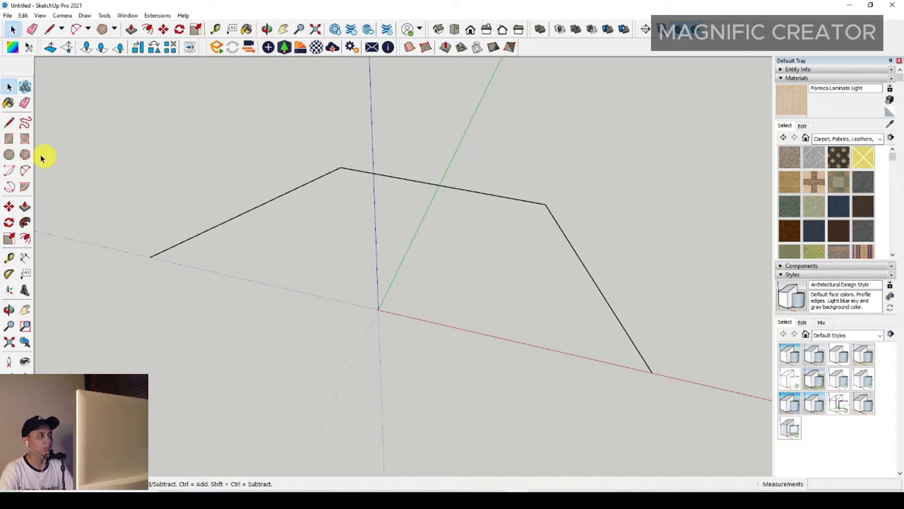
{"action": "left_click", "coordinate": [9, 122]}
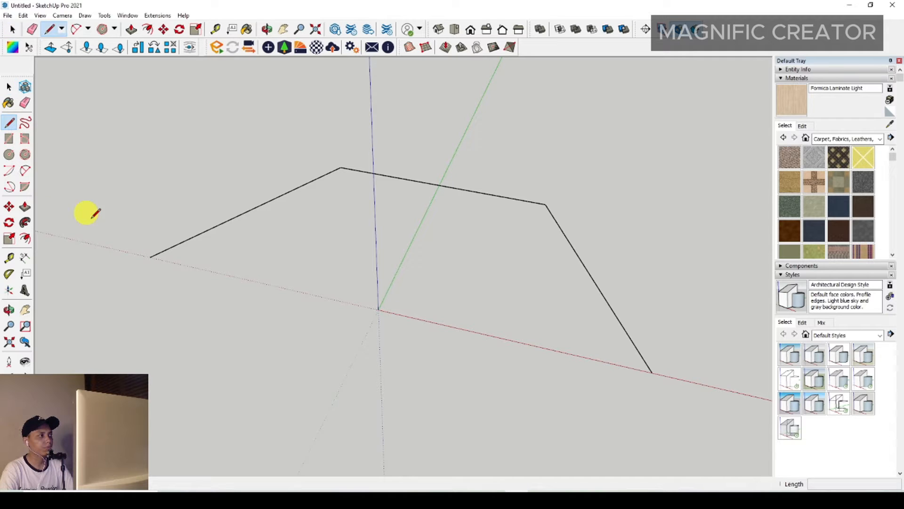
{"action": "left_click", "coordinate": [152, 257]}
{"action": "left_click", "coordinate": [651, 371]}
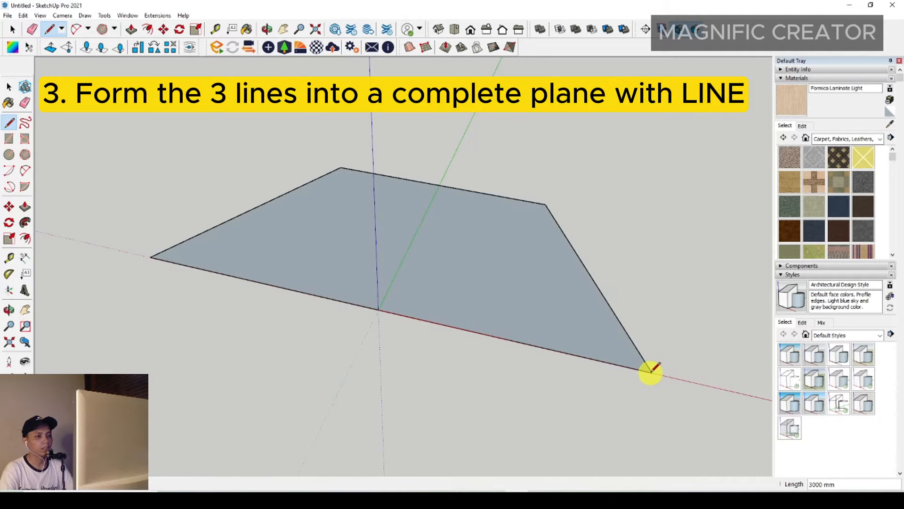
{"action": "key", "text": "space"}
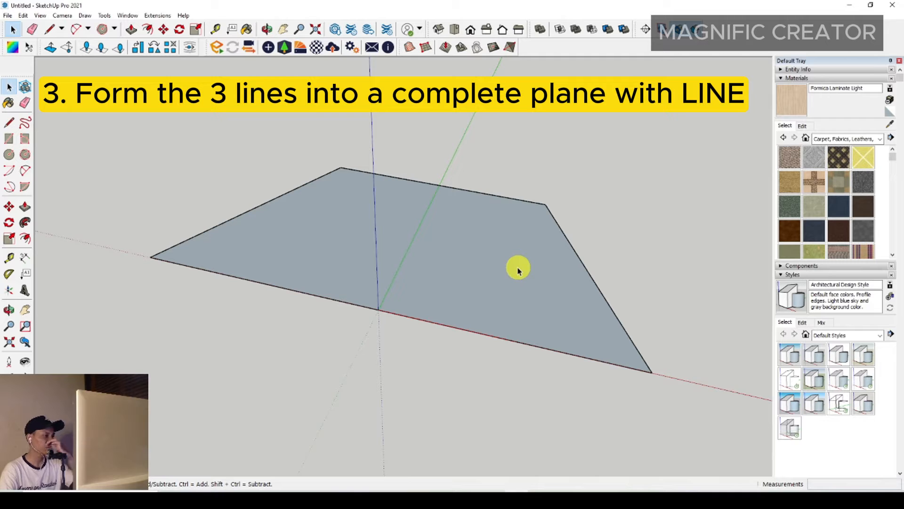
Step: Offset the three connected bay edges outwards by 150 mm
{"action": "left_click", "coordinate": [574, 249]}
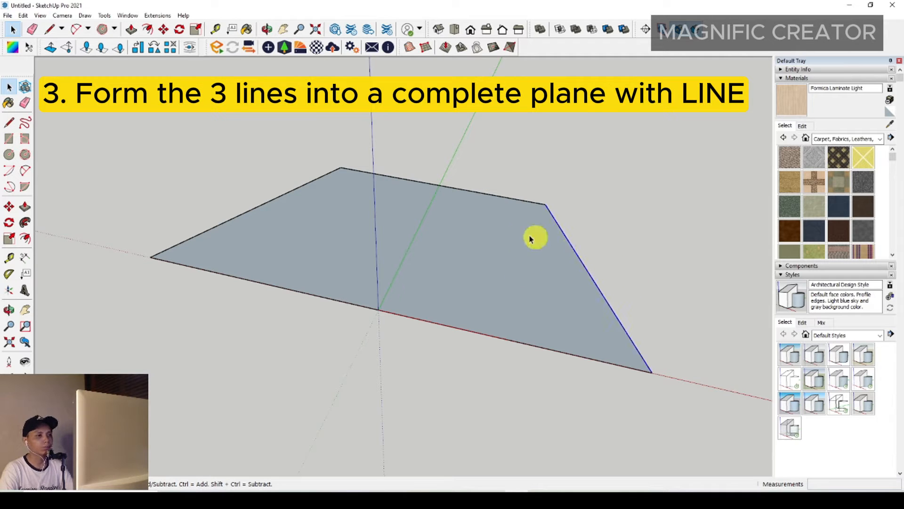
{"action": "left_click", "coordinate": [410, 183], "text": "shift"}
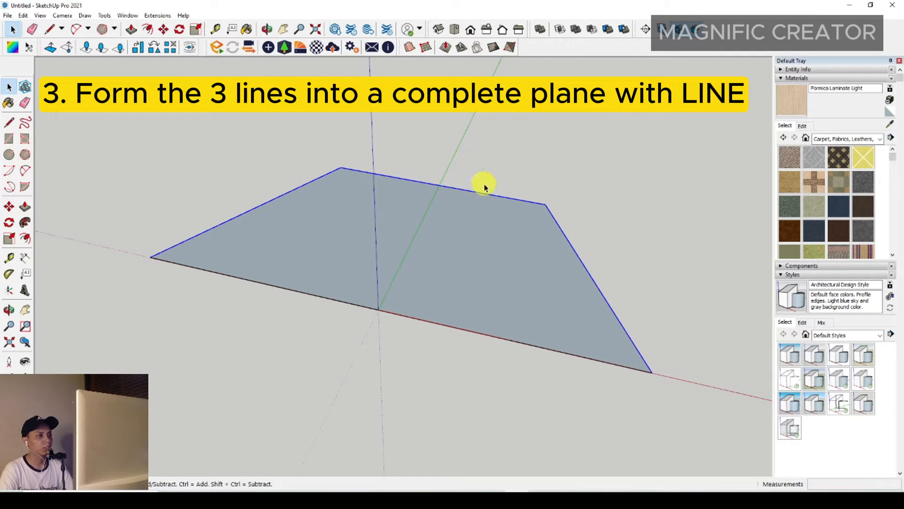
{"action": "left_click", "coordinate": [25, 237]}
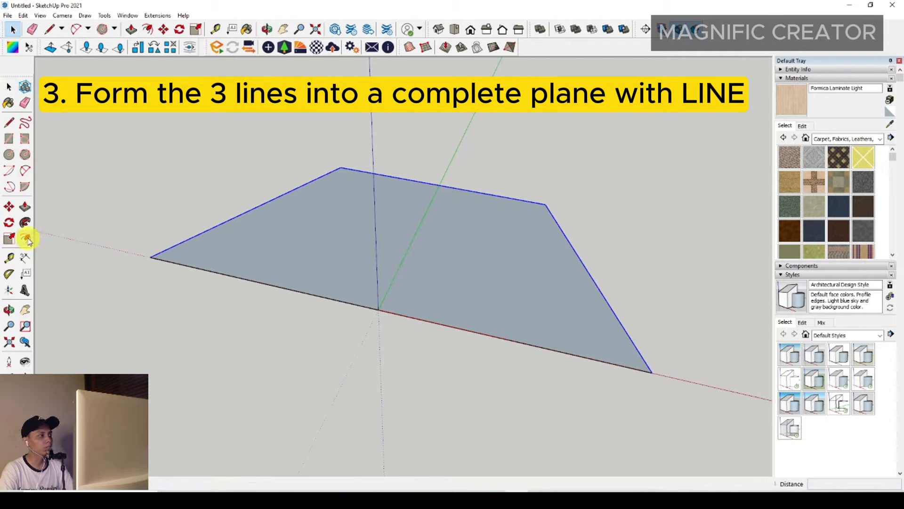
{"action": "scroll", "coordinate": [612, 285], "scroll_direction": "up", "scroll_amount": 1}
{"action": "left_click", "coordinate": [595, 271]}
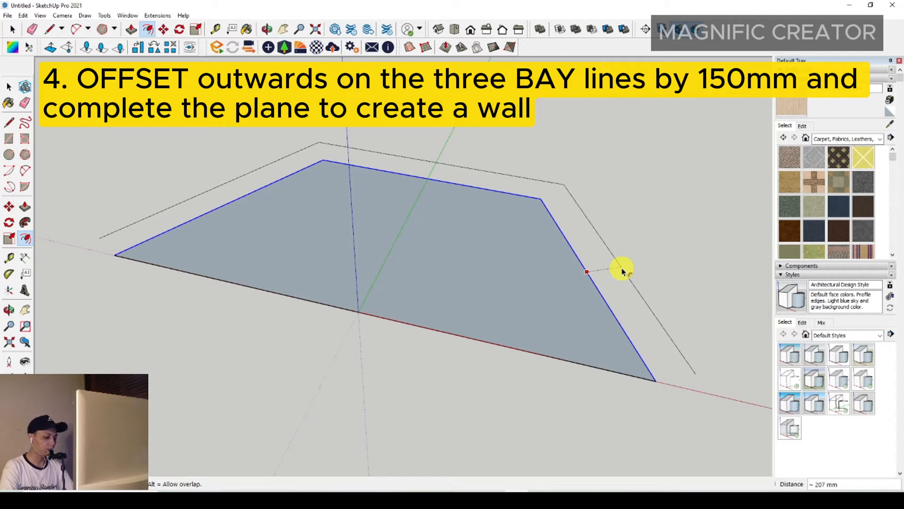
{"action": "key", "text": "Return"}
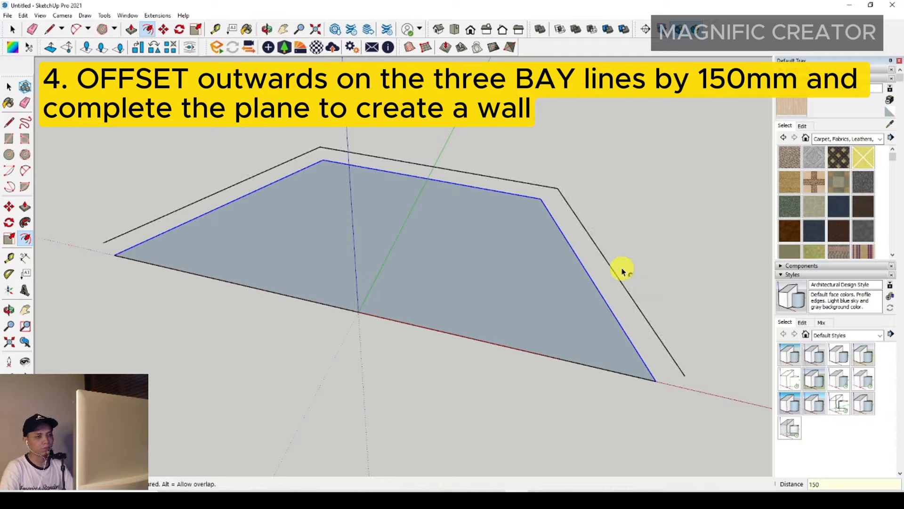
Step: Close the wall outline at the positive red-axis end by extending the outer line to the axis, joining the inner corner and trimming the overhang
{"action": "middle_click_drag", "start_coordinate": [619, 269], "coordinate": [474, 301]}
{"action": "scroll", "coordinate": [573, 306], "scroll_direction": "up", "scroll_amount": 2}
{"action": "scroll", "coordinate": [528, 296], "scroll_direction": "up", "scroll_amount": 2}
{"action": "key", "text": "space"}
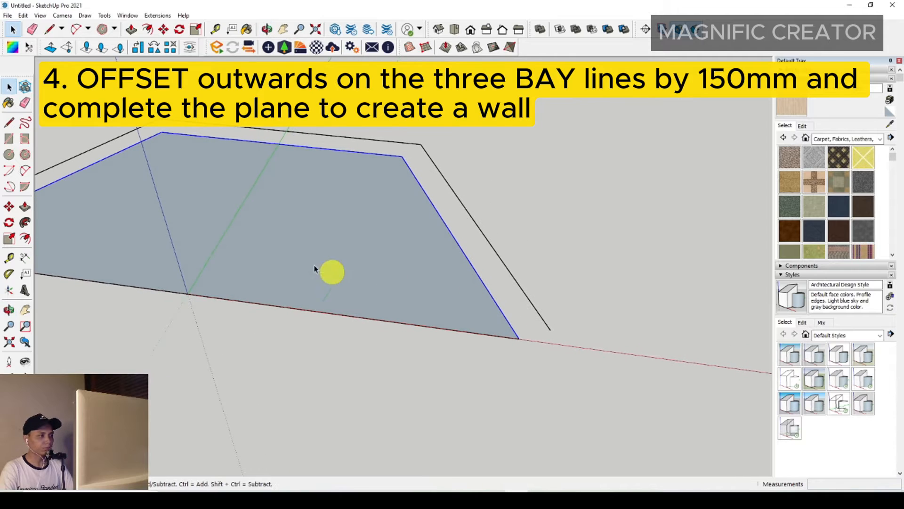
{"action": "left_click", "coordinate": [9, 124]}
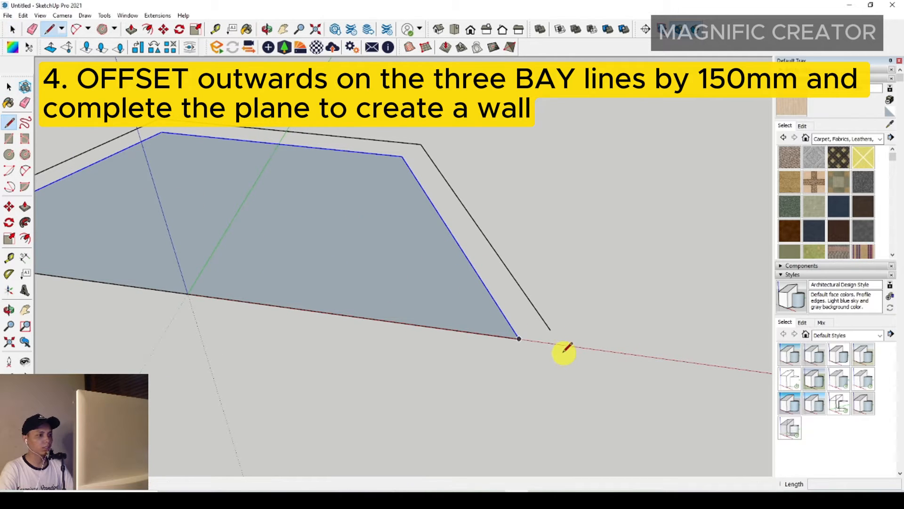
{"action": "left_click", "coordinate": [551, 330]}
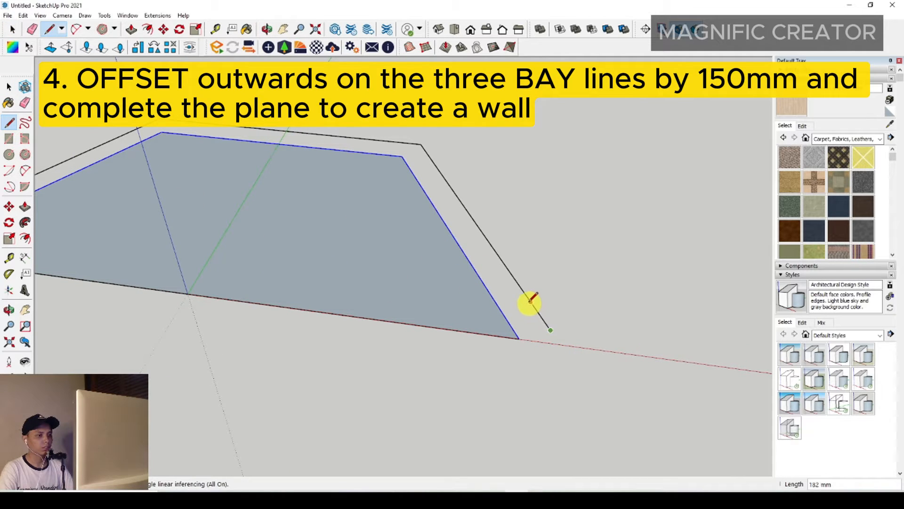
{"action": "left_click", "coordinate": [579, 369]}
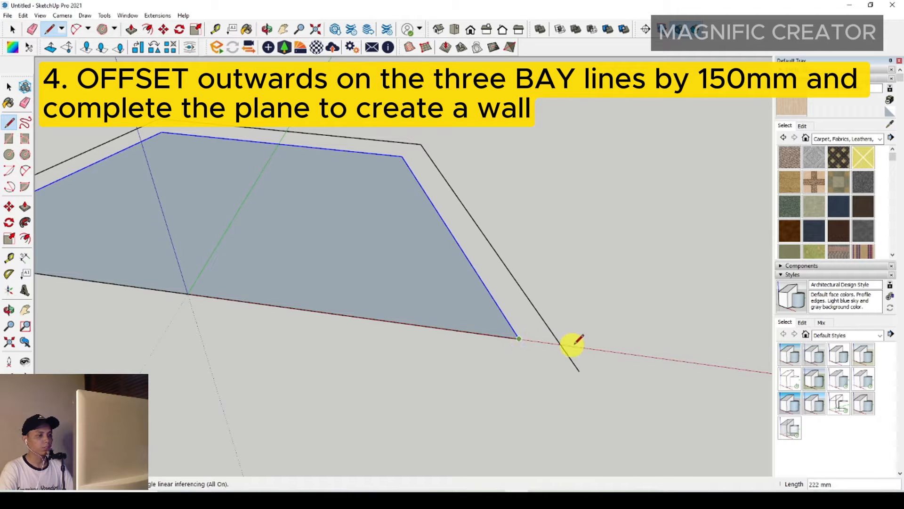
{"action": "key", "text": "e"}
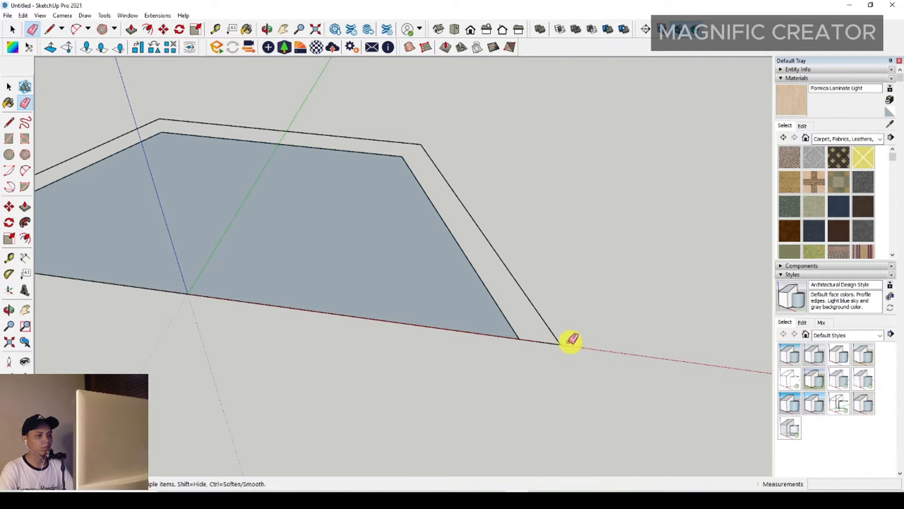
{"action": "key", "text": "space"}
Step: Close the wall outline at the negative red-axis end with lines along the outer edge and the axis, erasing the excess beyond their intersection
{"action": "mouse_move", "coordinate": [572, 338]}
{"action": "middle_mouse_down"}
{"action": "mouse_move", "coordinate": [317, 261]}
{"action": "mouse_move", "coordinate": [313, 297]}
{"action": "middle_mouse_up"}
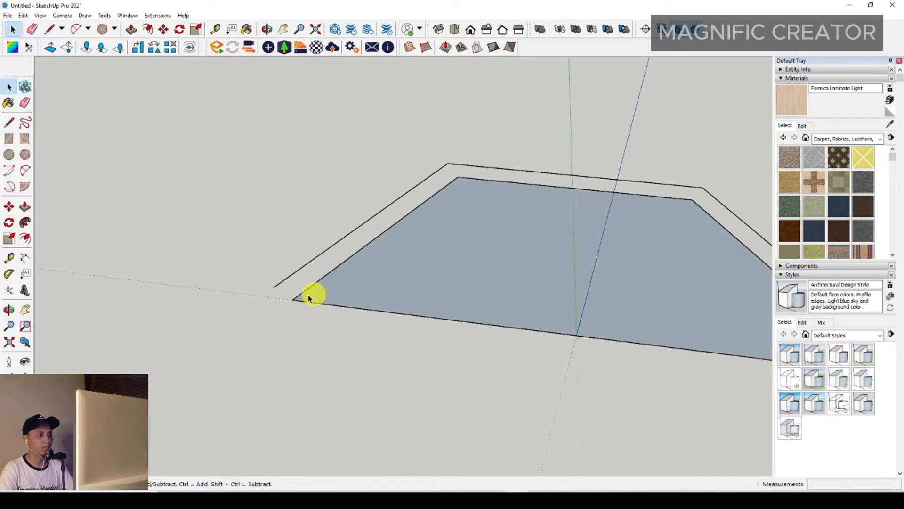
{"action": "left_click", "coordinate": [9, 123]}
{"action": "left_click", "coordinate": [273, 287]}
{"action": "left_click", "coordinate": [234, 316]}
{"action": "key", "text": "space"}
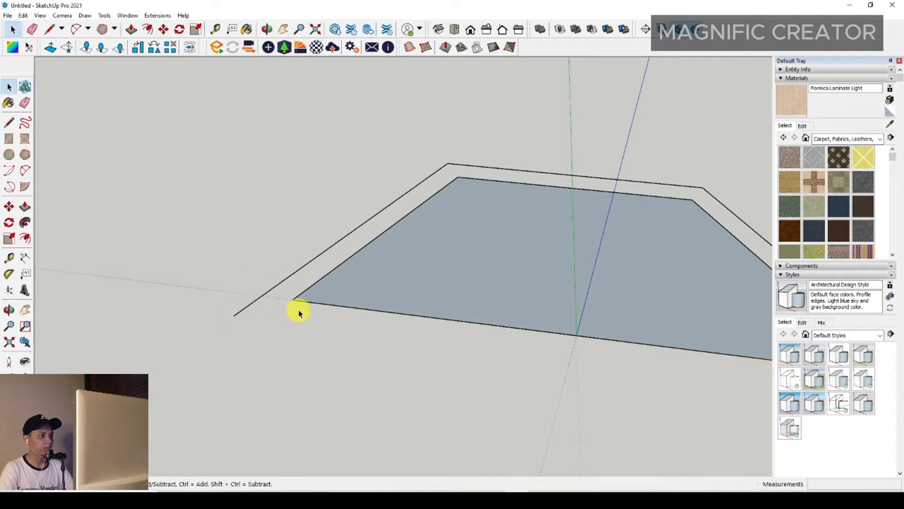
{"action": "key", "text": "l"}
{"action": "left_click", "coordinate": [293, 300]}
{"action": "left_click", "coordinate": [222, 290]}
{"action": "key", "text": "e"}
{"action": "left_click_drag", "start_coordinate": [246, 288], "coordinate": [257, 325]}
{"action": "key", "text": "space"}
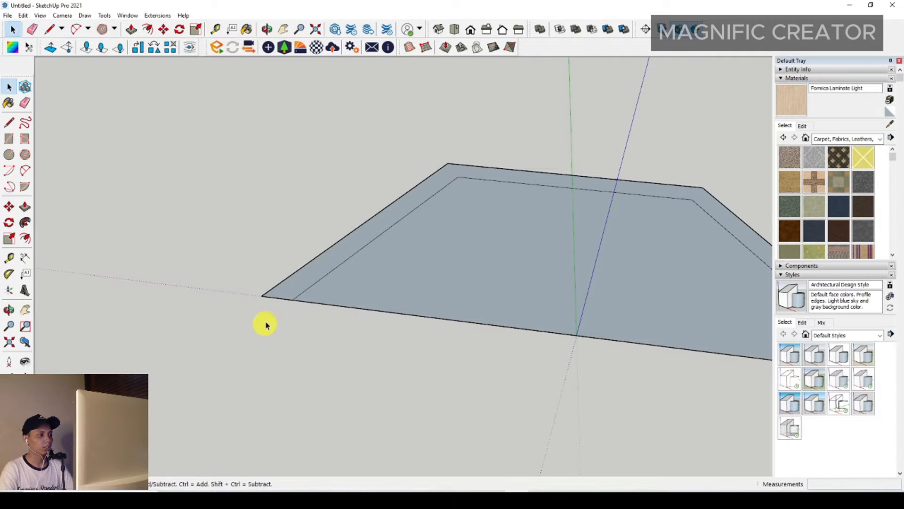
Step: Erase the inner floor face and the straight front edge between the wall ends, leaving only the wall profile
{"action": "mouse_move", "coordinate": [265, 325]}
{"action": "middle_mouse_down"}
{"action": "mouse_move", "coordinate": [403, 292]}
{"action": "mouse_move", "coordinate": [478, 313]}
{"action": "middle_mouse_up"}
{"action": "right_click", "coordinate": [478, 314]}
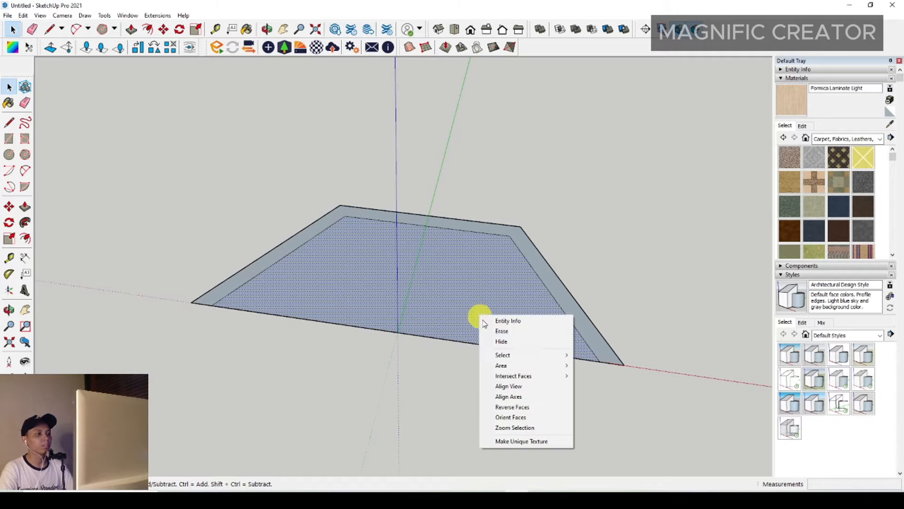
{"action": "left_click", "coordinate": [512, 332]}
{"action": "left_click", "coordinate": [438, 342]}
{"action": "right_click", "coordinate": [435, 340]}
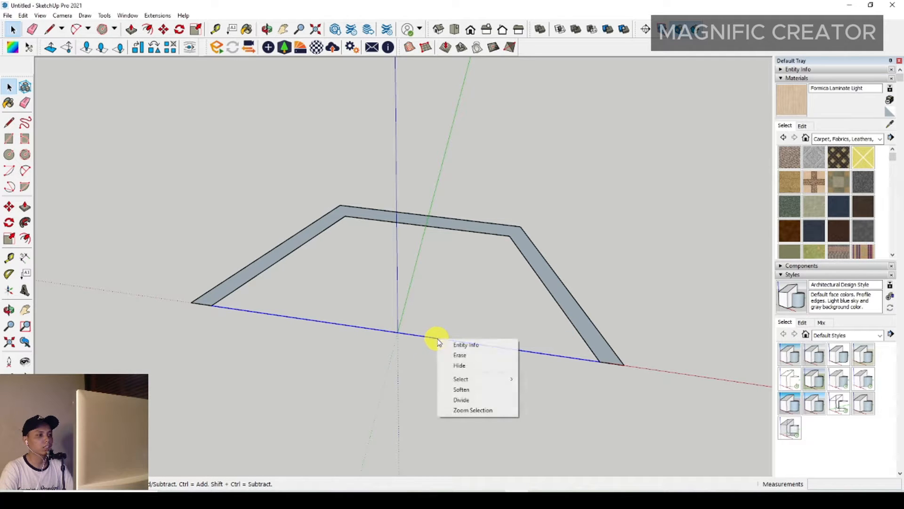
{"action": "left_click", "coordinate": [459, 354]}
Step: Extrude the wall profile upward 3000 mm with Push/Pull
{"action": "left_click", "coordinate": [568, 313]}
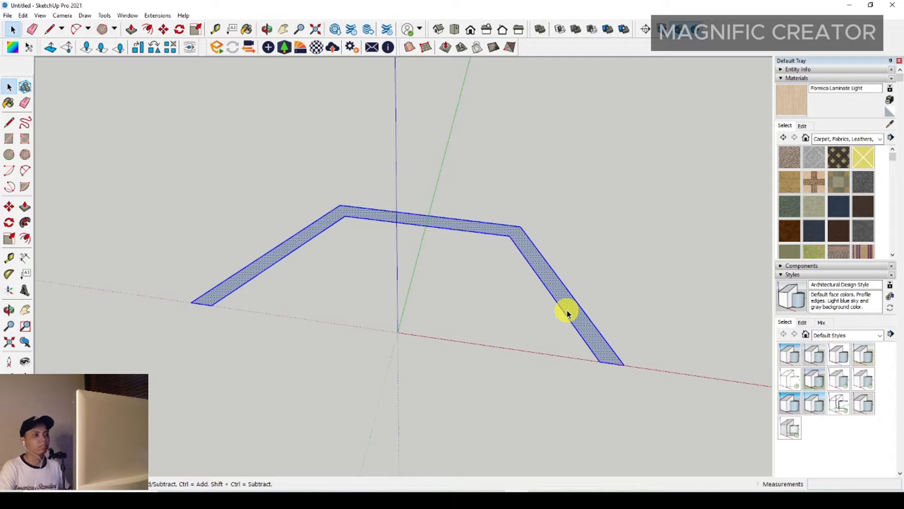
{"action": "middle_click_drag", "start_coordinate": [580, 311], "coordinate": [543, 284]}
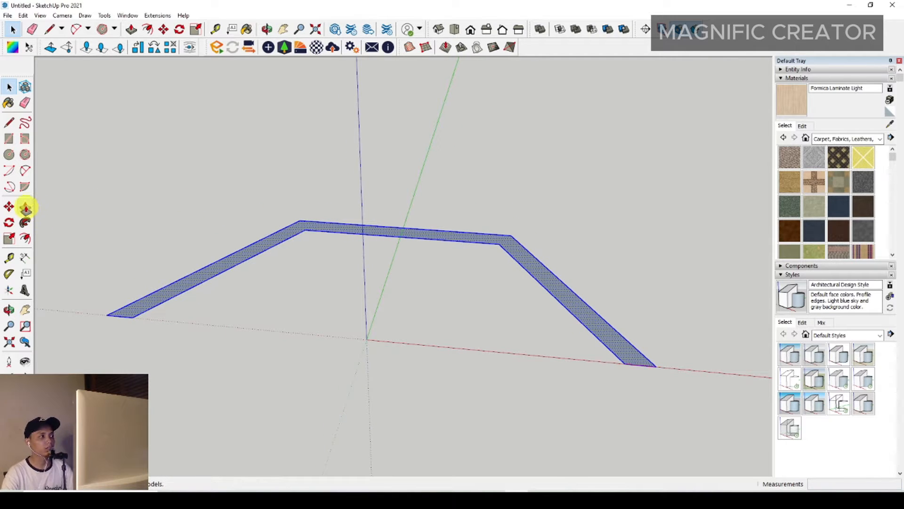
{"action": "left_click", "coordinate": [26, 208]}
{"action": "left_click", "coordinate": [568, 302]}
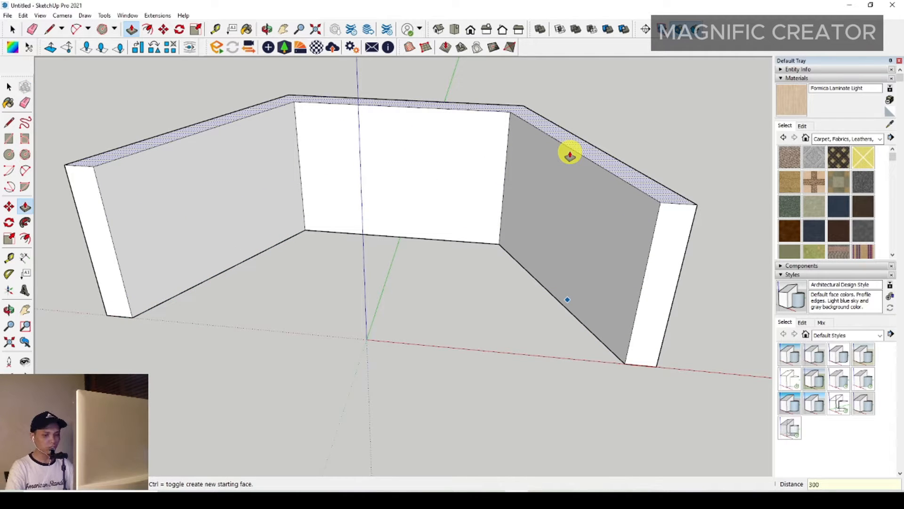
{"action": "type", "text": "3000"}
{"action": "key", "text": "Return"}
{"action": "key", "text": "space"}
{"action": "scroll", "coordinate": [537, 234], "scroll_direction": "down", "scroll_amount": 5}
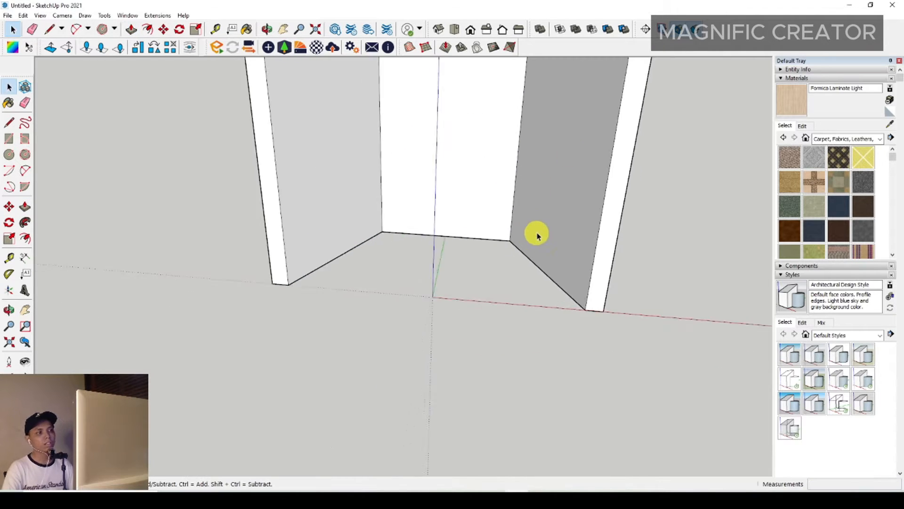
Step: Select all connected wall geometry and make it a group
{"action": "middle_click_drag", "start_coordinate": [544, 215], "coordinate": [386, 240]}
{"action": "triple_click", "coordinate": [542, 181]}
{"action": "right_click", "coordinate": [540, 182]}
{"action": "left_click", "coordinate": [565, 260]}
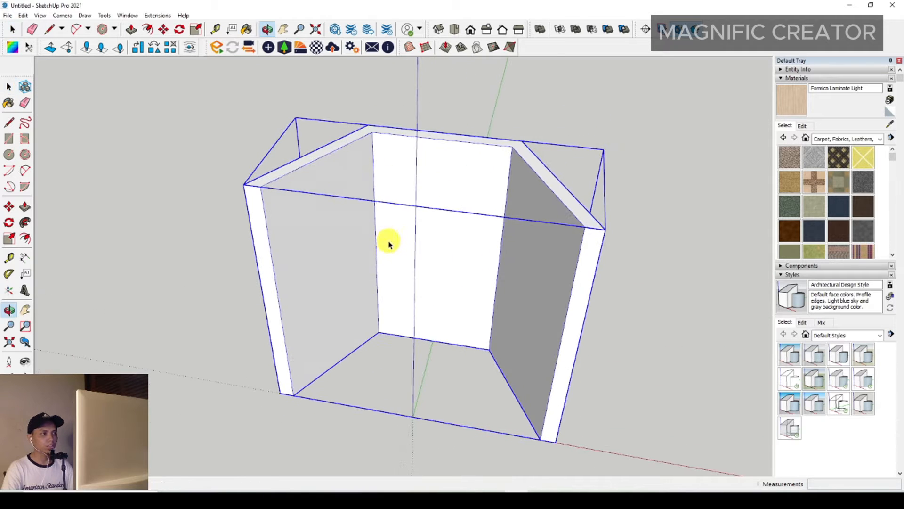
{"action": "left_click", "coordinate": [165, 236]}
Step: Trace the floor outline with the Line tool through the four inner bottom corners of the walls, closing it into a face
{"action": "middle_click_drag", "start_coordinate": [349, 343], "coordinate": [363, 262]}
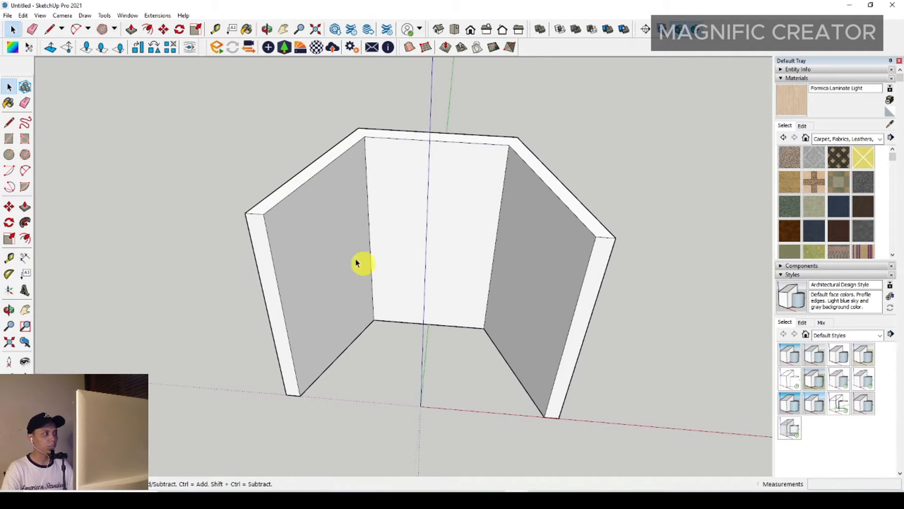
{"action": "left_click", "coordinate": [8, 137]}
{"action": "left_click", "coordinate": [8, 124]}
{"action": "scroll", "coordinate": [353, 328], "scroll_direction": "up", "scroll_amount": 1}
{"action": "middle_click_drag", "start_coordinate": [354, 328], "coordinate": [330, 254], "text": "shift"}
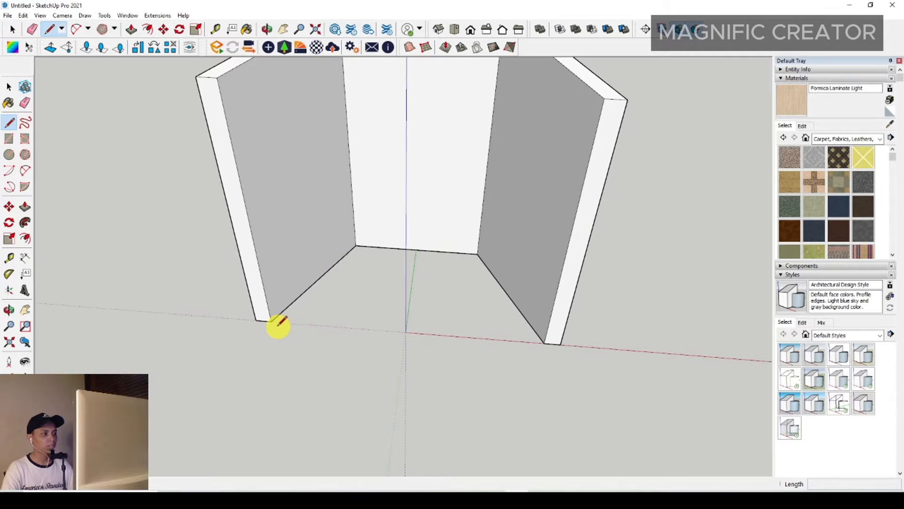
{"action": "left_click", "coordinate": [271, 322]}
{"action": "left_click", "coordinate": [544, 344]}
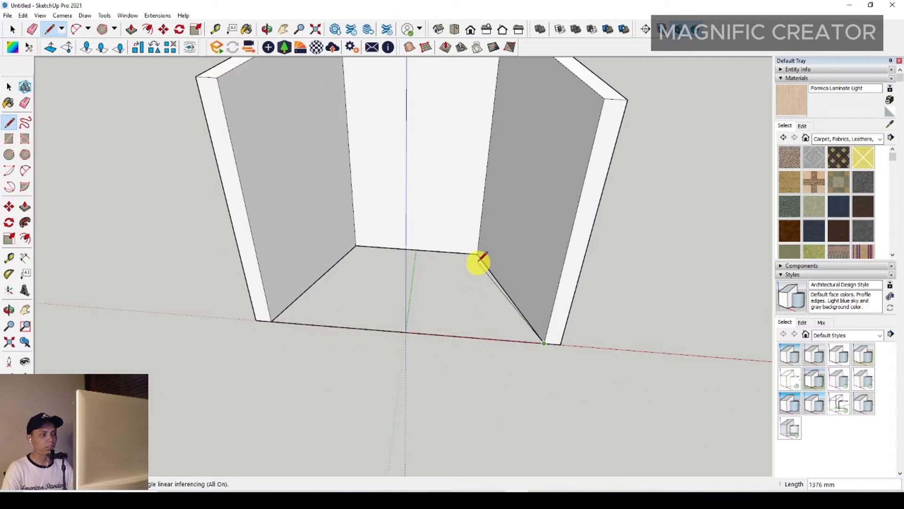
{"action": "left_click", "coordinate": [356, 245]}
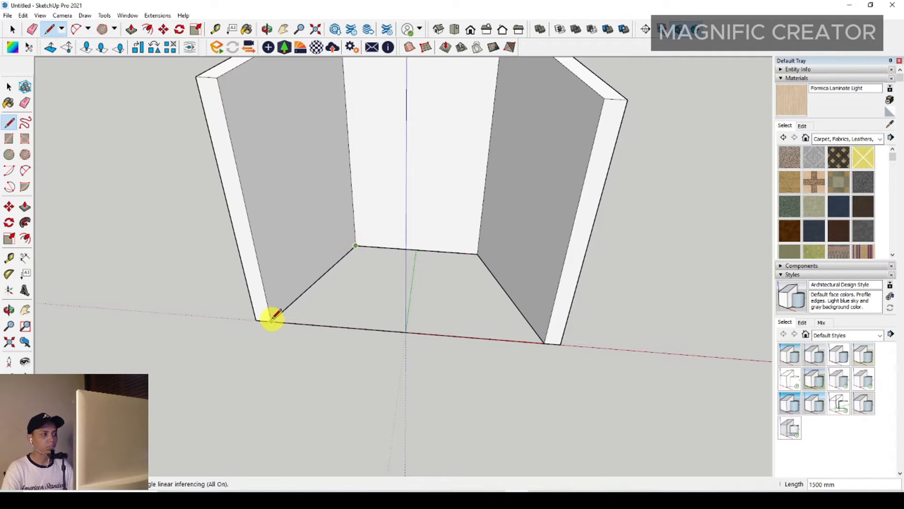
{"action": "left_click", "coordinate": [271, 322]}
Step: Extrude the floor face downward into a thin slab with Push/Pull
{"action": "key", "text": "space"}
{"action": "scroll", "coordinate": [429, 328], "scroll_direction": "up", "scroll_amount": 1}
{"action": "middle_click_drag", "start_coordinate": [430, 329], "coordinate": [437, 302]}
{"action": "left_click", "coordinate": [487, 281]}
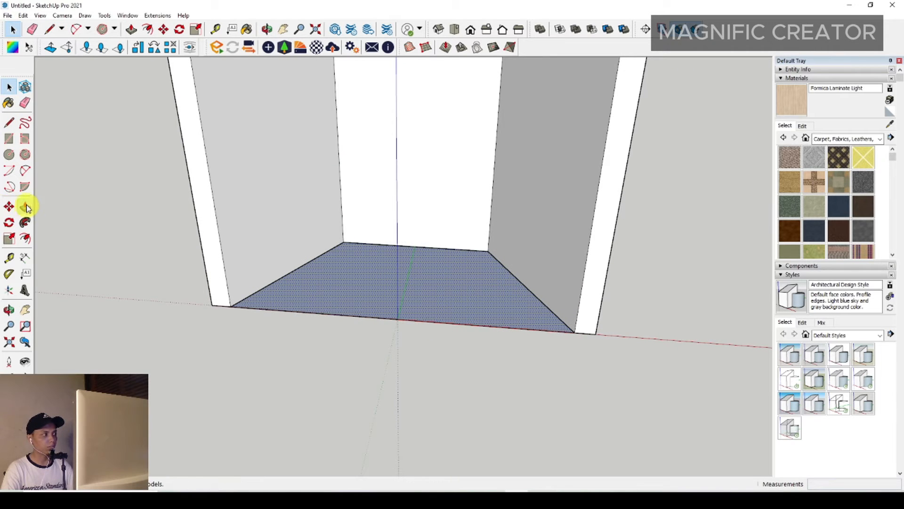
{"action": "left_click", "coordinate": [454, 289]}
{"action": "left_click", "coordinate": [456, 300]}
Step: Select the whole floor slab and make it a group
{"action": "key", "text": "space"}
{"action": "triple_click", "coordinate": [471, 293]}
{"action": "right_click", "coordinate": [471, 293]}
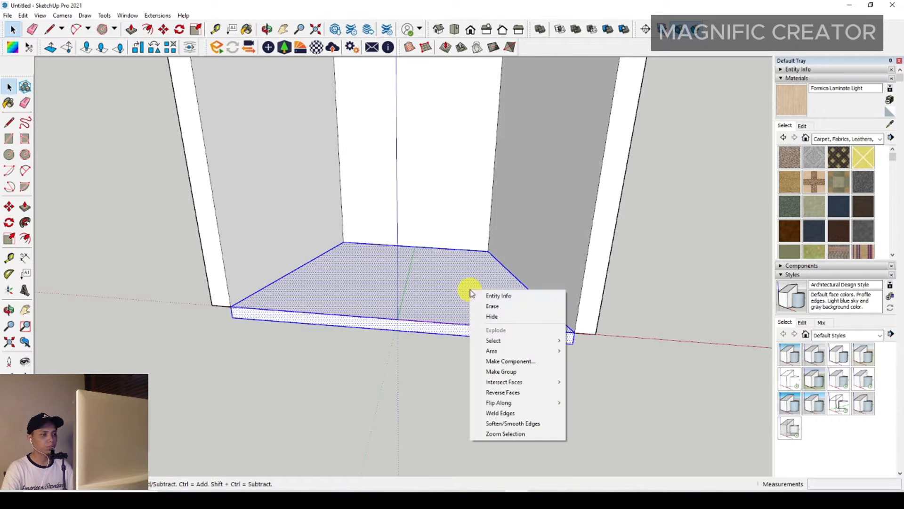
{"action": "left_click", "coordinate": [502, 371]}
{"action": "scroll", "coordinate": [428, 297], "scroll_direction": "down", "scroll_amount": 3}
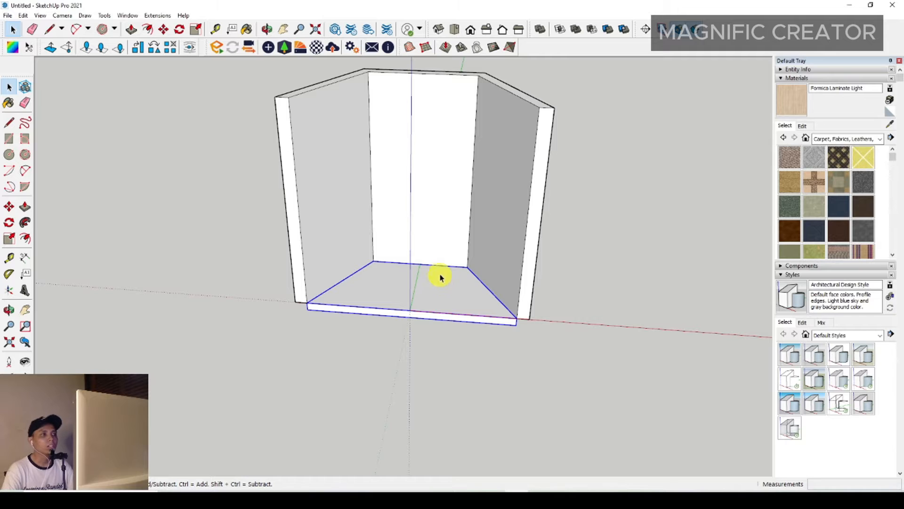
Step: Copy the floor slab up from its lower front corner to the inner top corner of the wall end, forming the ceiling
{"action": "middle_click_drag", "start_coordinate": [440, 276], "coordinate": [409, 274]}
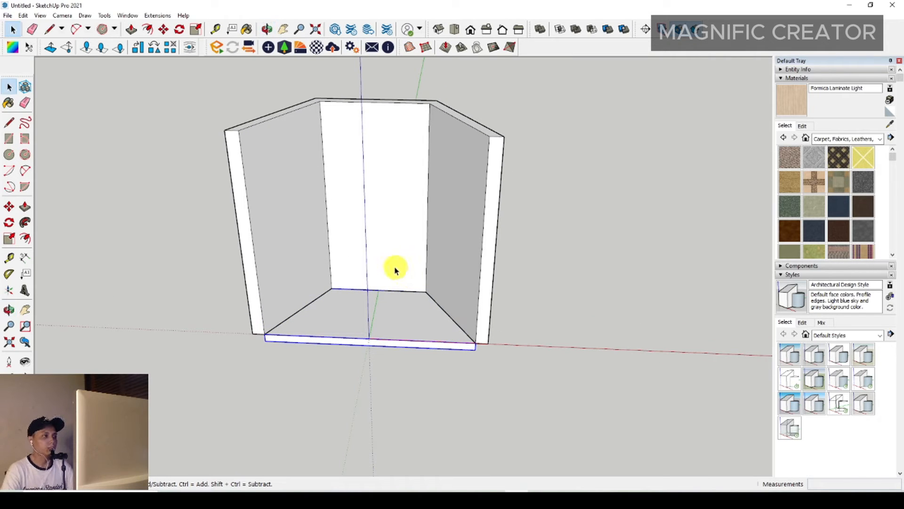
{"action": "middle_click_drag", "start_coordinate": [333, 262], "coordinate": [428, 344]}
{"action": "scroll", "coordinate": [465, 330], "scroll_direction": "up", "scroll_amount": 2}
{"action": "left_click", "coordinate": [9, 207]}
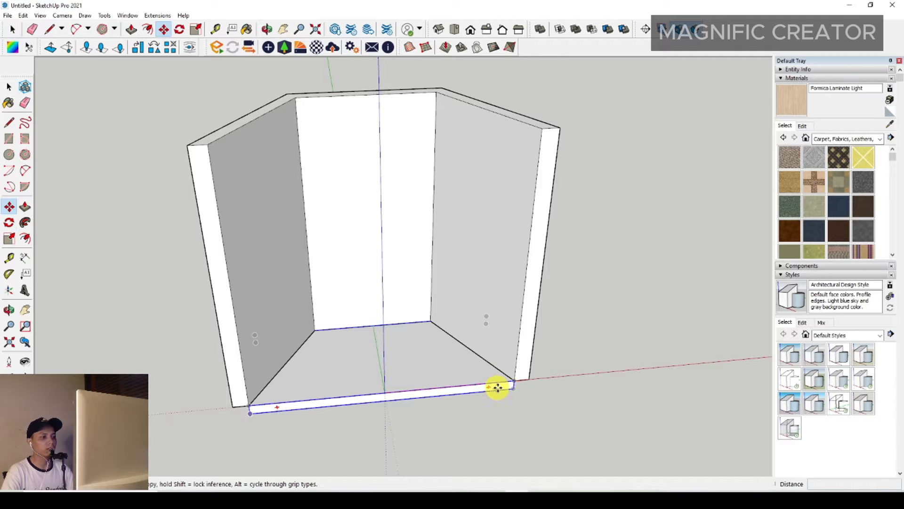
{"action": "left_click", "coordinate": [513, 387]}
{"action": "key", "text": "ctrl"}
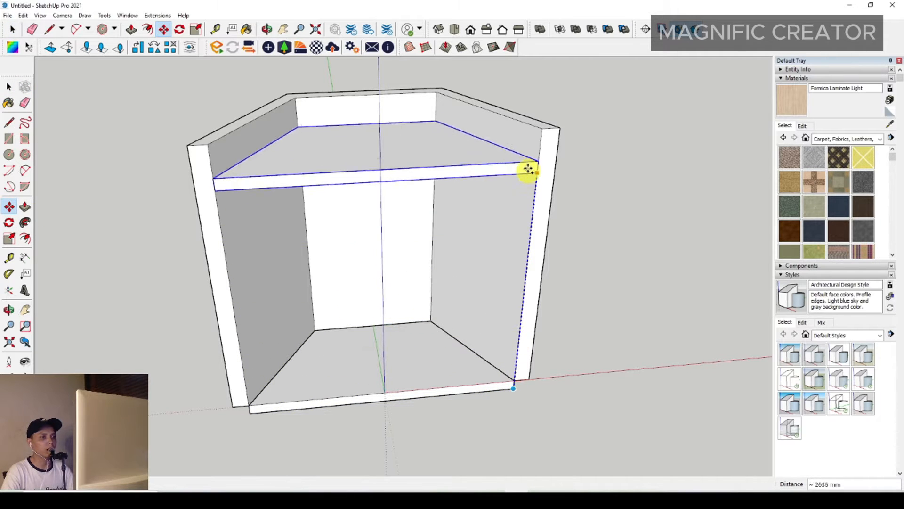
{"action": "left_click", "coordinate": [543, 128]}
{"action": "key", "text": "space"}
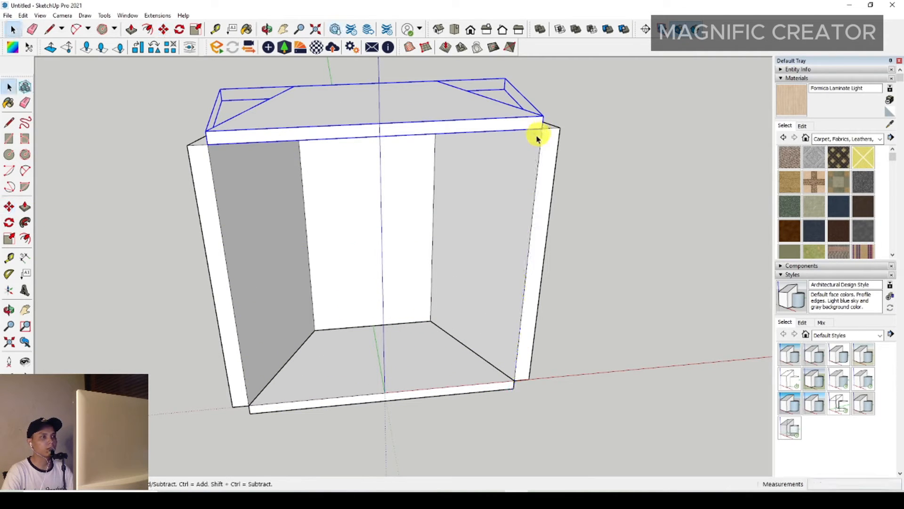
Step: Place a horizontal guide on the back wall 600 mm above its floor edge with the Tape Measure tool
{"action": "middle_click_drag", "start_coordinate": [498, 190], "coordinate": [452, 250]}
{"action": "scroll", "coordinate": [447, 287], "scroll_direction": "up", "scroll_amount": 2}
{"action": "middle_click_drag", "start_coordinate": [441, 310], "coordinate": [398, 269]}
{"action": "scroll", "coordinate": [463, 304], "scroll_direction": "up", "scroll_amount": 3}
{"action": "scroll", "coordinate": [511, 304], "scroll_direction": "down", "scroll_amount": 2}
{"action": "scroll", "coordinate": [438, 290], "scroll_direction": "down", "scroll_amount": 3}
{"action": "middle_click_drag", "start_coordinate": [459, 285], "coordinate": [429, 301]}
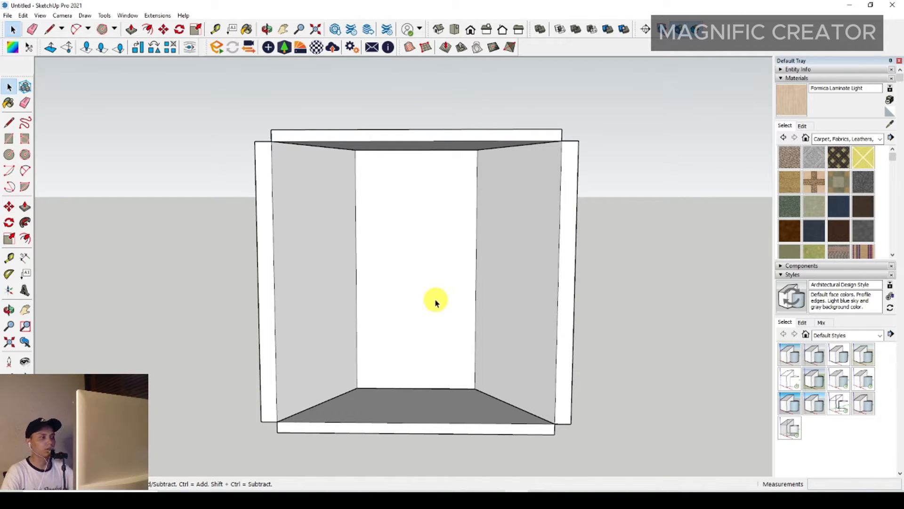
{"action": "left_click", "coordinate": [9, 258]}
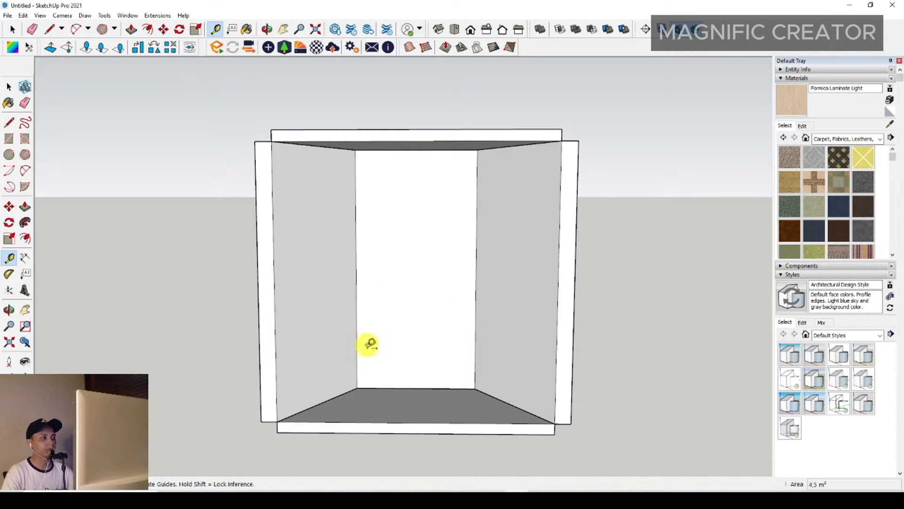
{"action": "scroll", "coordinate": [370, 347], "scroll_direction": "up", "scroll_amount": 2}
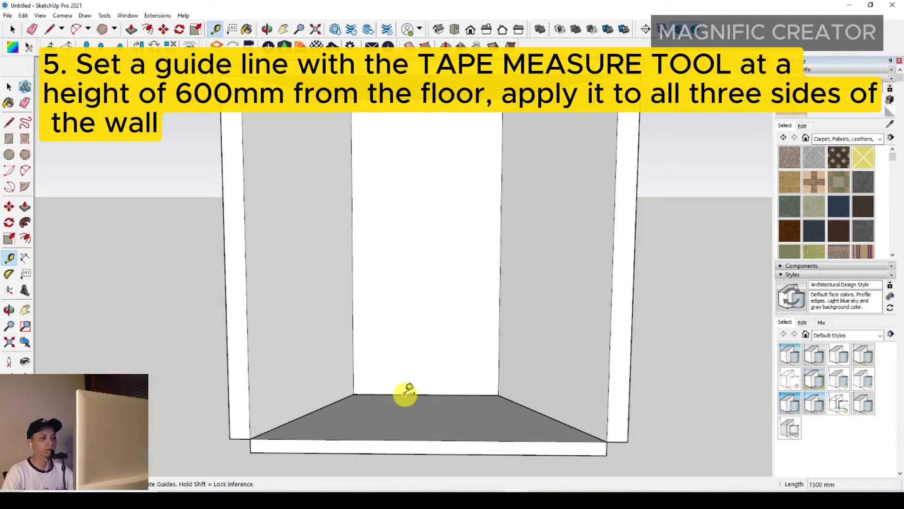
{"action": "left_click", "coordinate": [404, 394]}
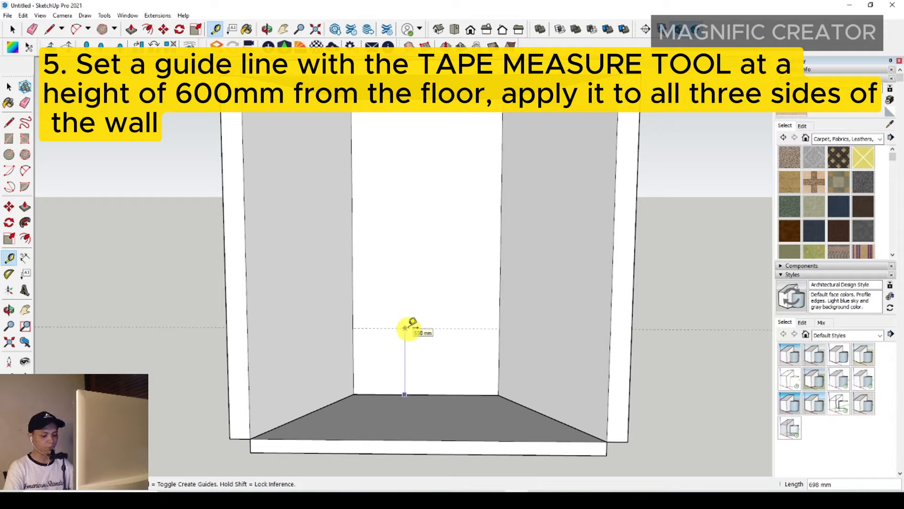
{"action": "key", "text": "Return"}
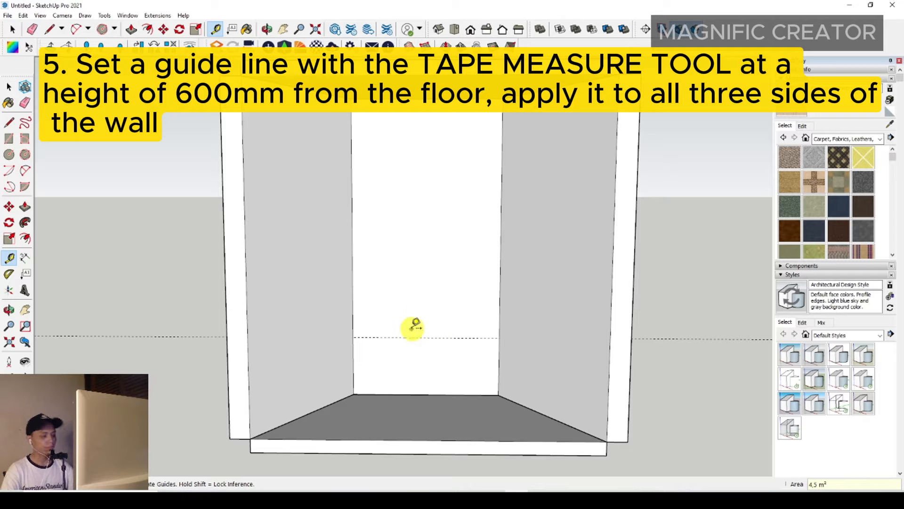
{"action": "key", "text": "space"}
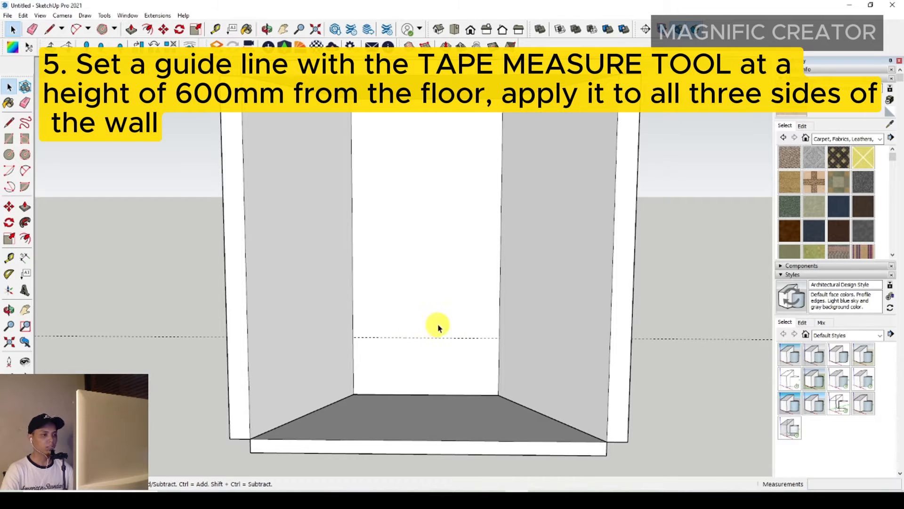
Step: Add guides parallel to the floor edges on both angled side walls, 600 mm high and meeting the back wall's guide
{"action": "scroll", "coordinate": [436, 323], "scroll_direction": "down", "scroll_amount": 3}
{"action": "scroll", "coordinate": [484, 325], "scroll_direction": "up", "scroll_amount": 3}
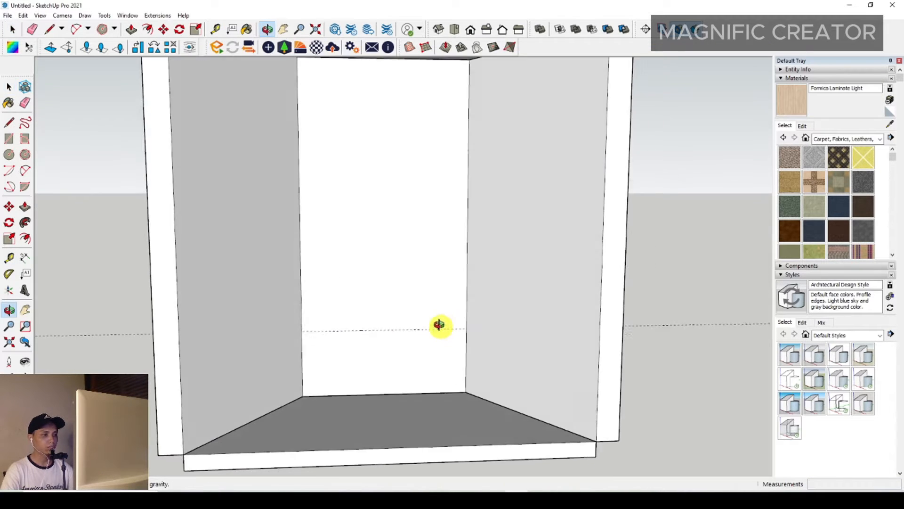
{"action": "scroll", "coordinate": [404, 317], "scroll_direction": "down", "scroll_amount": 1}
{"action": "left_click", "coordinate": [13, 263]}
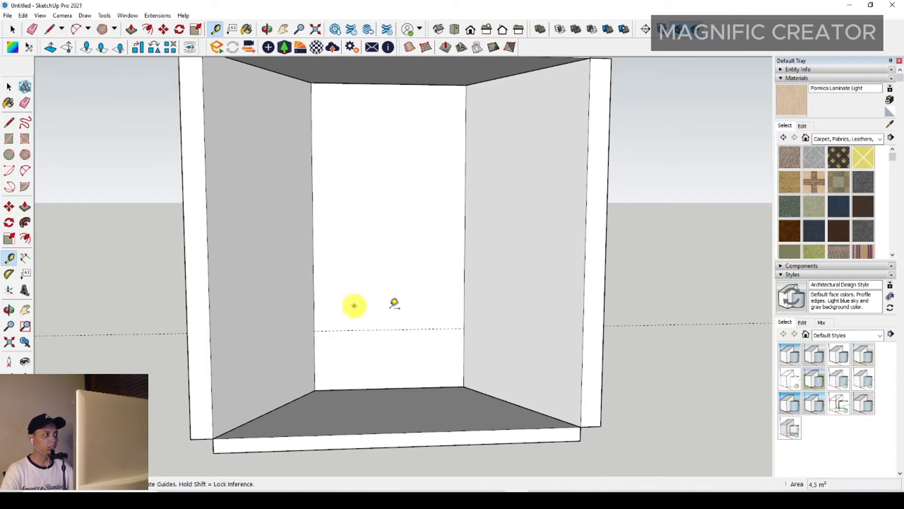
{"action": "left_click", "coordinate": [529, 405]}
{"action": "scroll", "coordinate": [528, 377], "scroll_direction": "up", "scroll_amount": 1}
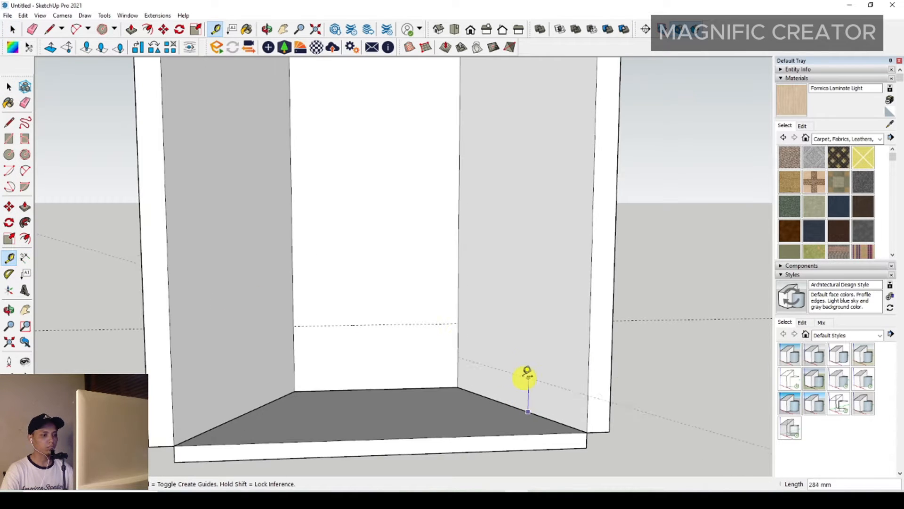
{"action": "left_click", "coordinate": [460, 324]}
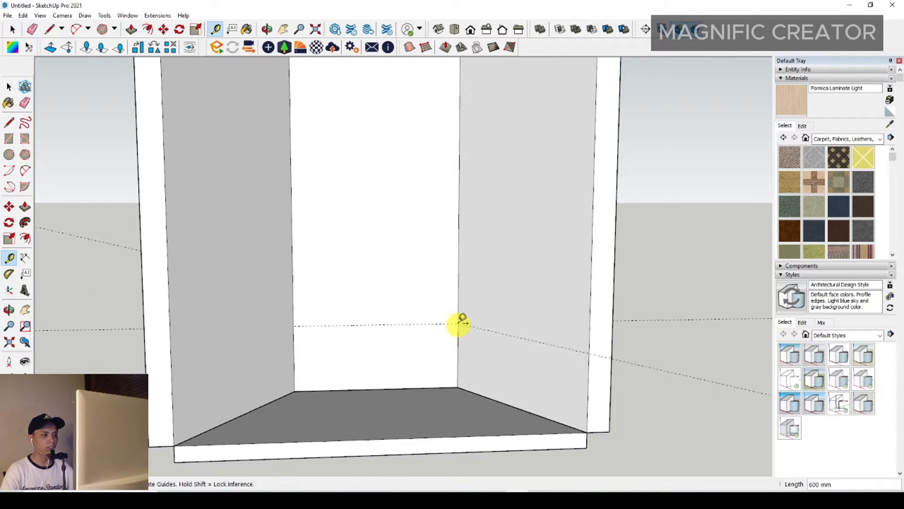
{"action": "left_click", "coordinate": [241, 414]}
{"action": "left_click", "coordinate": [299, 324]}
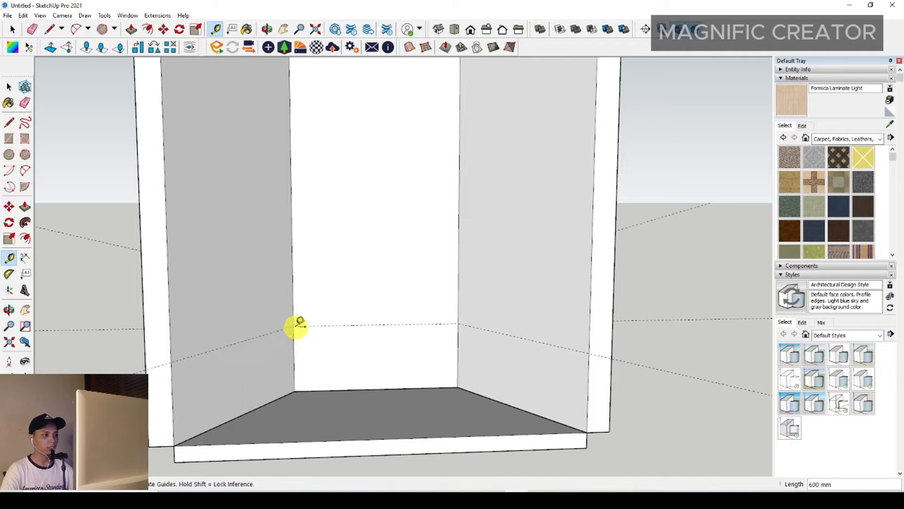
{"action": "key", "text": "space"}
{"action": "scroll", "coordinate": [423, 332], "scroll_direction": "down", "scroll_amount": 5}
{"action": "scroll", "coordinate": [453, 335], "scroll_direction": "up", "scroll_amount": 3}
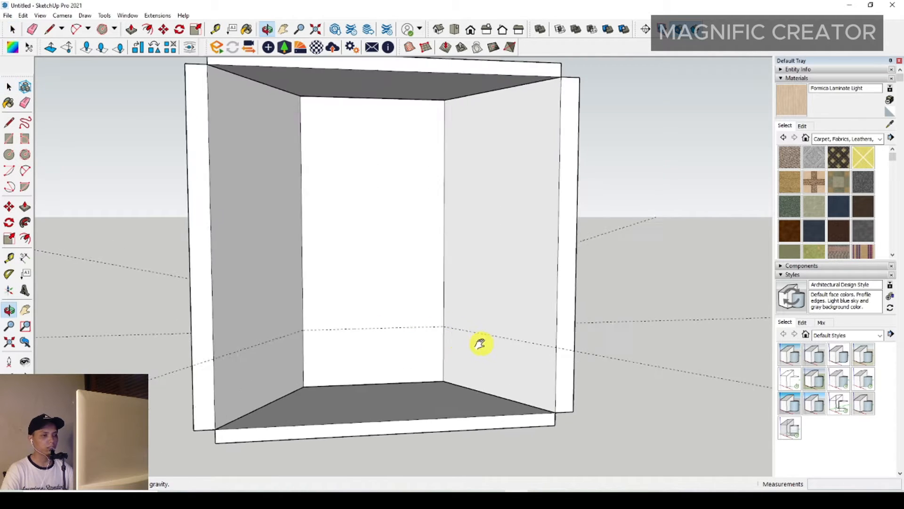
{"action": "scroll", "coordinate": [454, 324], "scroll_direction": "up", "scroll_amount": 1}
{"action": "scroll", "coordinate": [453, 323], "scroll_direction": "down", "scroll_amount": 2}
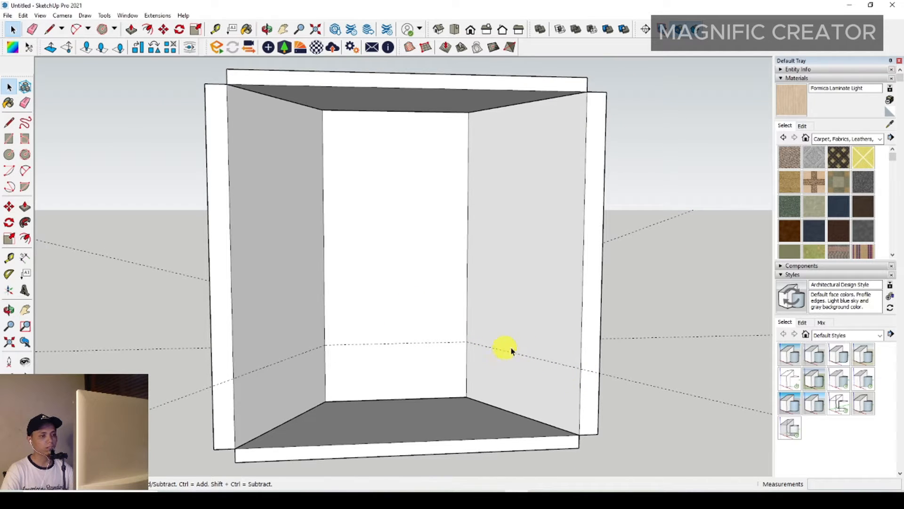
{"action": "scroll", "coordinate": [405, 302], "scroll_direction": "down", "scroll_amount": 1}
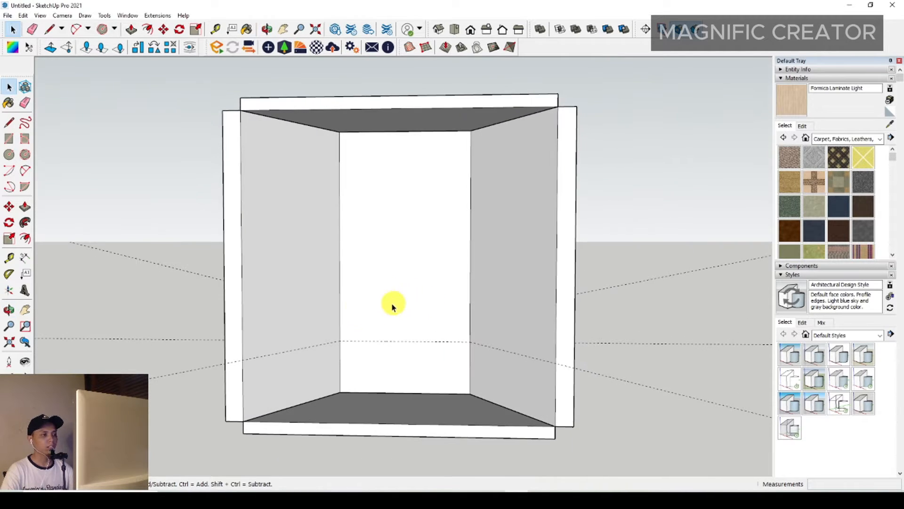
{"action": "left_click", "coordinate": [9, 258]}
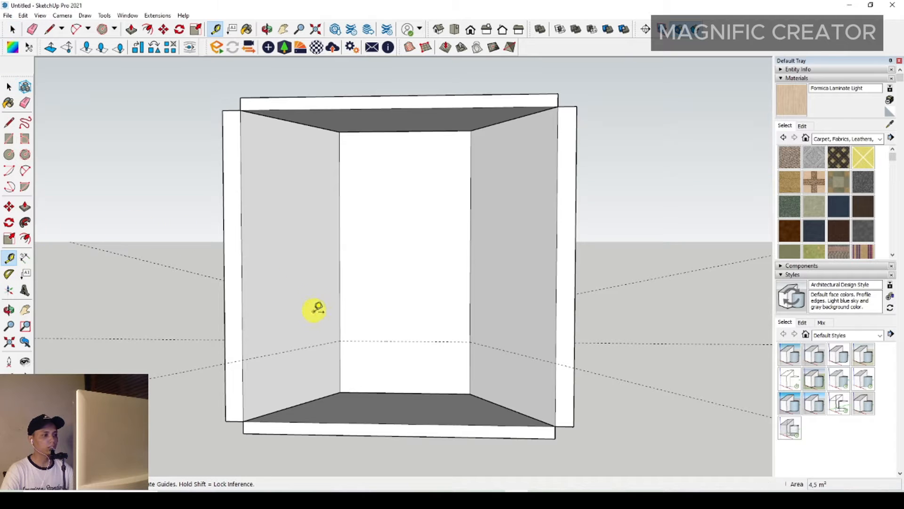
{"action": "left_click", "coordinate": [396, 340]}
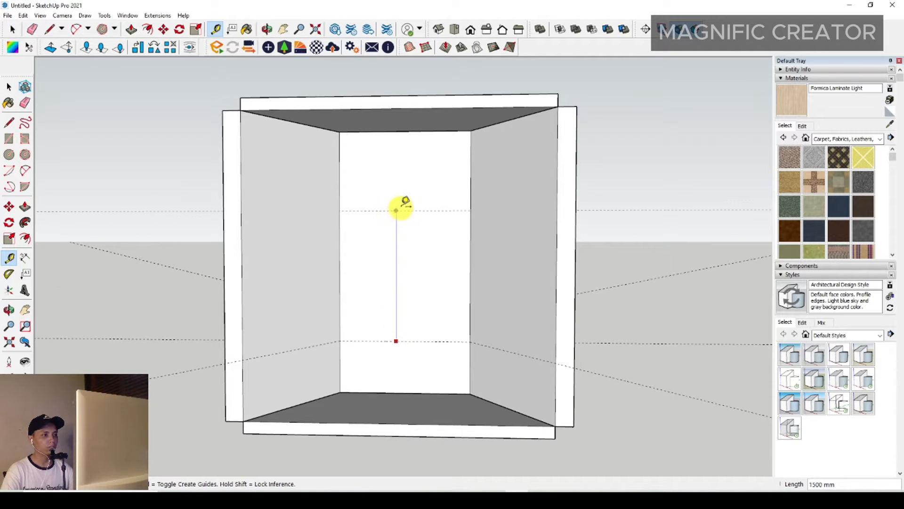
{"action": "key", "text": "space"}
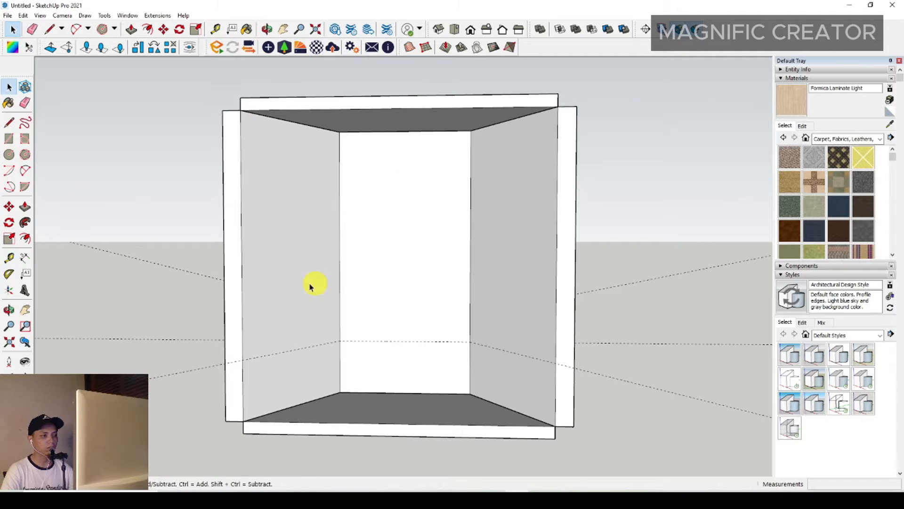
Step: Place a horizontal guide on the back wall 2500 mm above its floor edge with the Tape Measure tool
{"action": "left_click", "coordinate": [9, 258]}
{"action": "scroll", "coordinate": [412, 363], "scroll_direction": "up", "scroll_amount": 2}
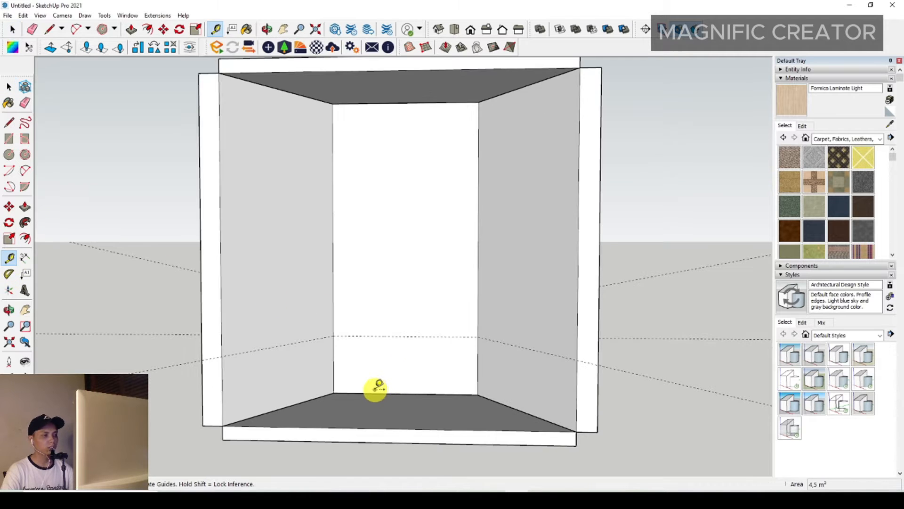
{"action": "left_click", "coordinate": [373, 393]}
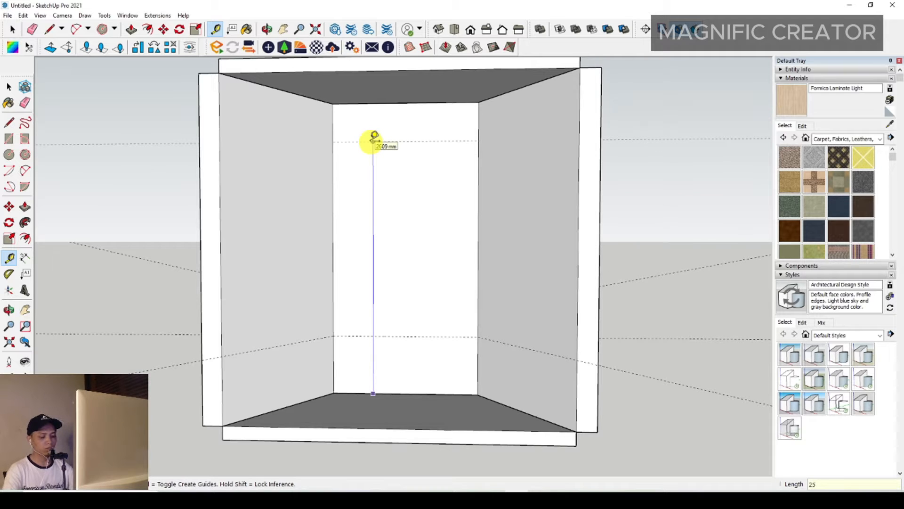
{"action": "type", "text": "2500"}
{"action": "key", "text": "Return"}
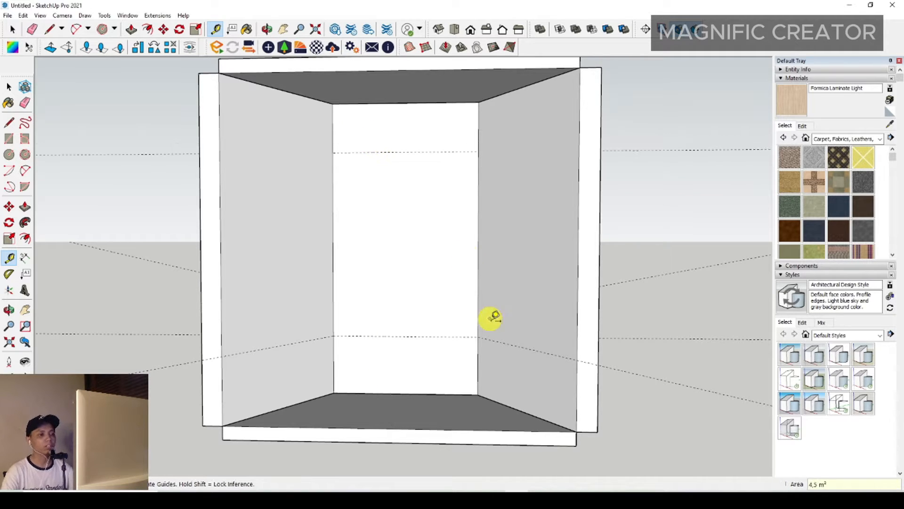
Step: Add guides parallel to the floor edges on both angled side walls, meeting the back wall's upper guide at 2500 mm
{"action": "left_click", "coordinate": [509, 405]}
{"action": "scroll", "coordinate": [503, 245], "scroll_direction": "up", "scroll_amount": 3}
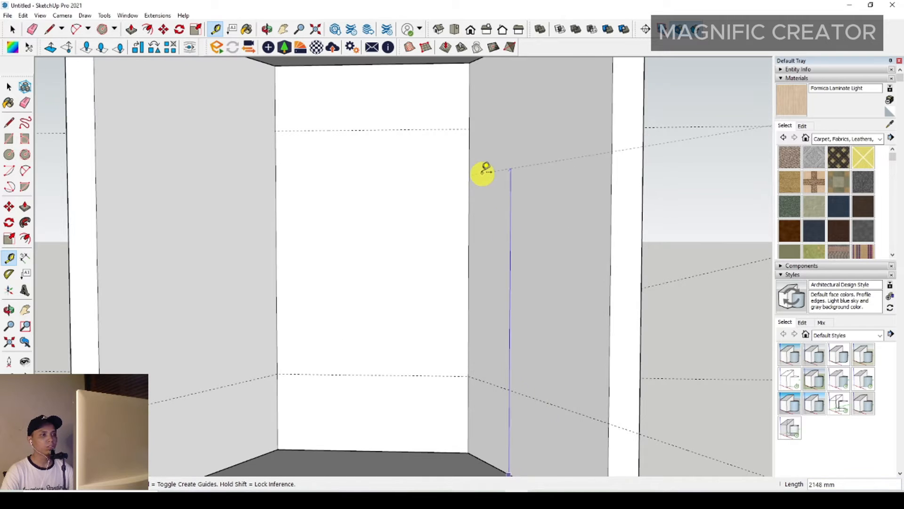
{"action": "left_click", "coordinate": [469, 129]}
{"action": "scroll", "coordinate": [516, 201], "scroll_direction": "down", "scroll_amount": 3}
{"action": "middle_click_drag", "start_coordinate": [484, 221], "coordinate": [364, 293]}
{"action": "left_click", "coordinate": [340, 381]}
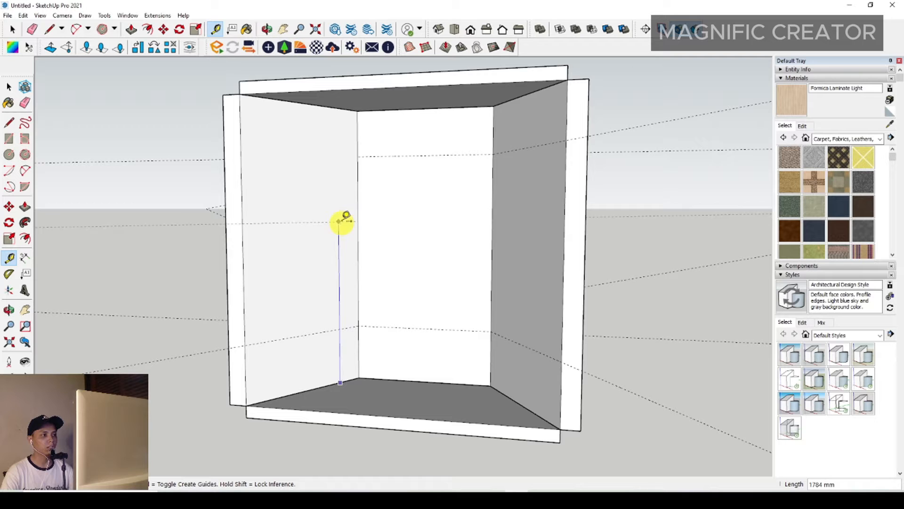
{"action": "left_click", "coordinate": [358, 161]}
{"action": "key", "text": "space"}
{"action": "scroll", "coordinate": [392, 205], "scroll_direction": "down", "scroll_amount": 1}
{"action": "middle_click_drag", "start_coordinate": [392, 206], "coordinate": [545, 222]}
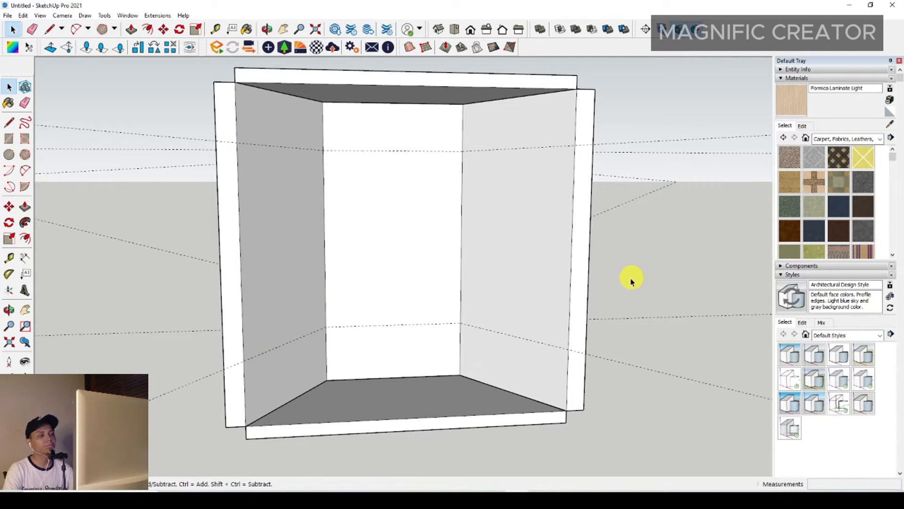
Step: Place vertical guides on the back wall 150 mm inward from each of its two inner corner edges
{"action": "middle_click_drag", "start_coordinate": [424, 268], "coordinate": [359, 262]}
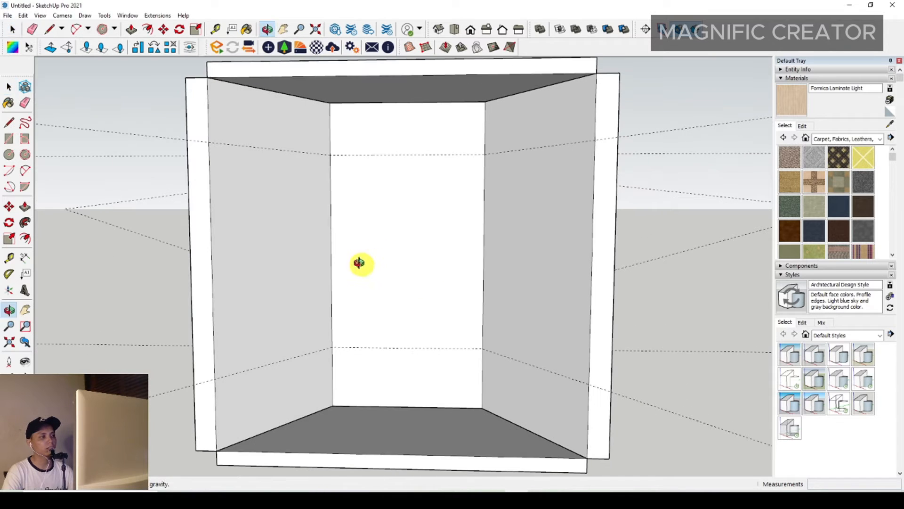
{"action": "left_click", "coordinate": [10, 258]}
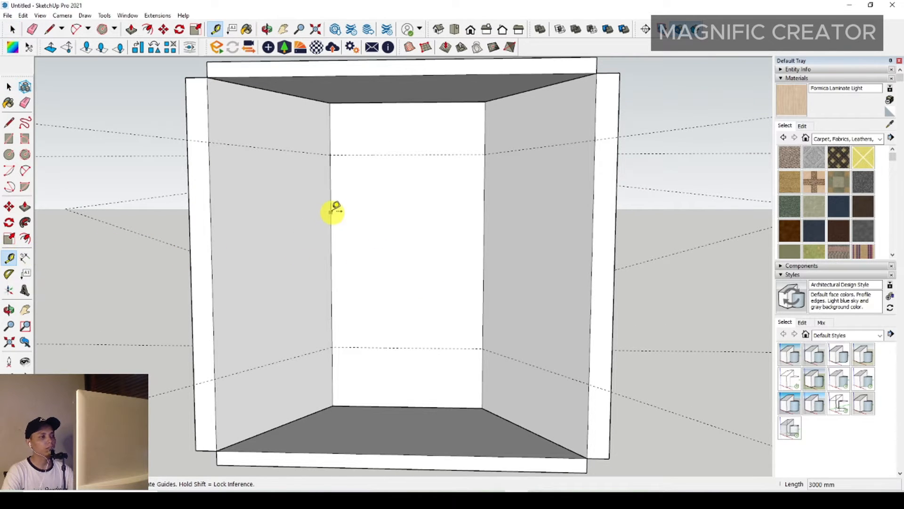
{"action": "scroll", "coordinate": [348, 207], "scroll_direction": "up", "scroll_amount": 2}
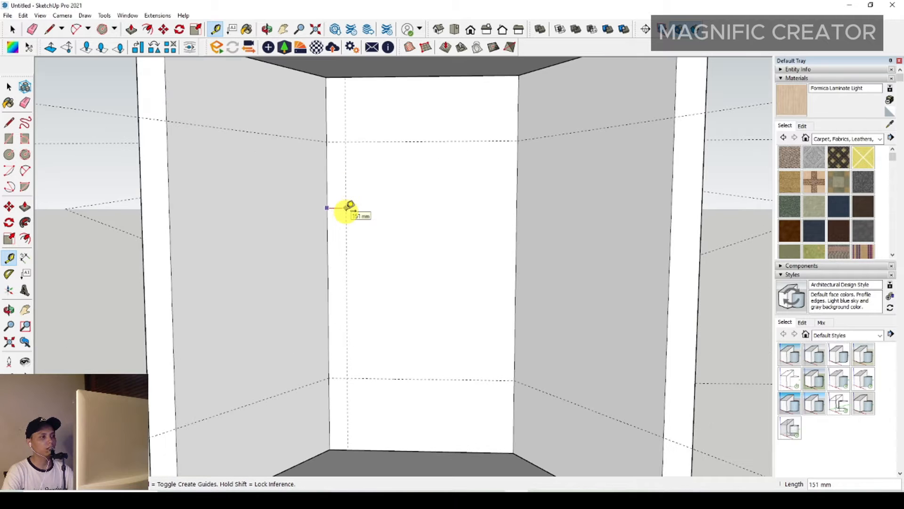
{"action": "scroll", "coordinate": [347, 207], "scroll_direction": "down", "scroll_amount": 1}
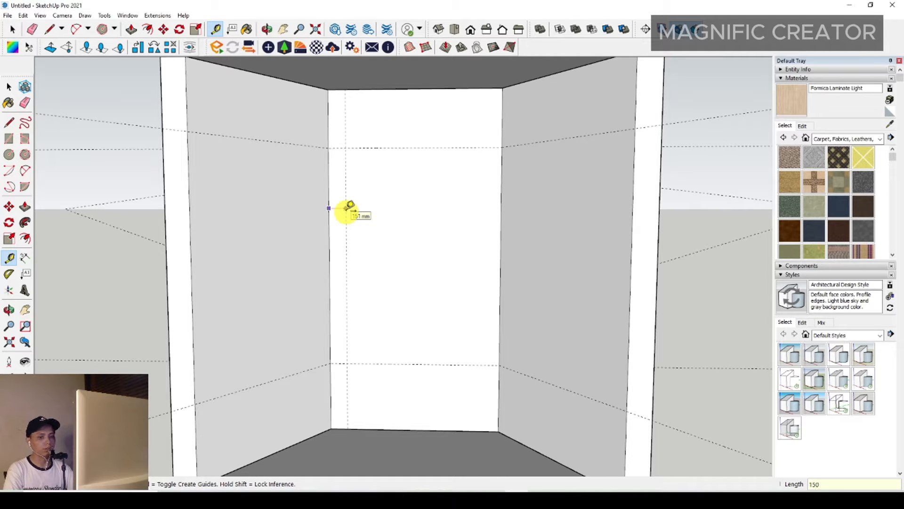
{"action": "key", "text": "Return"}
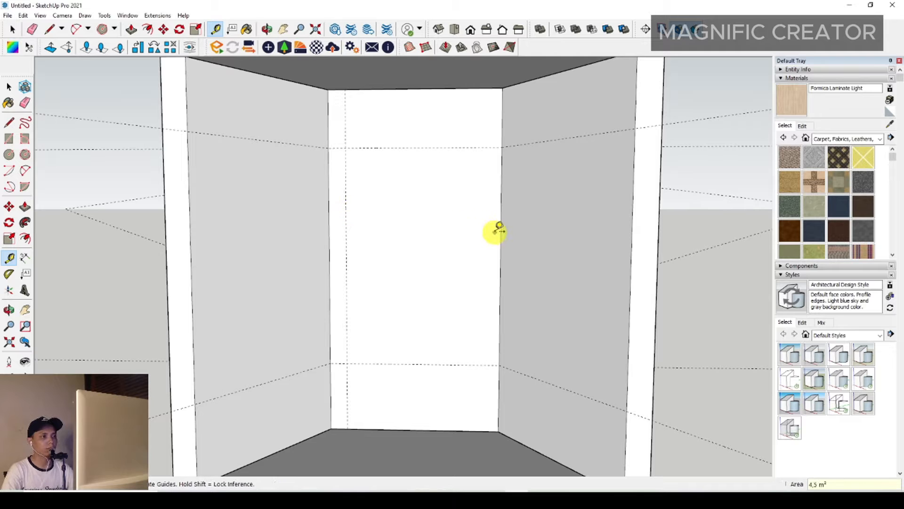
{"action": "left_click", "coordinate": [500, 222]}
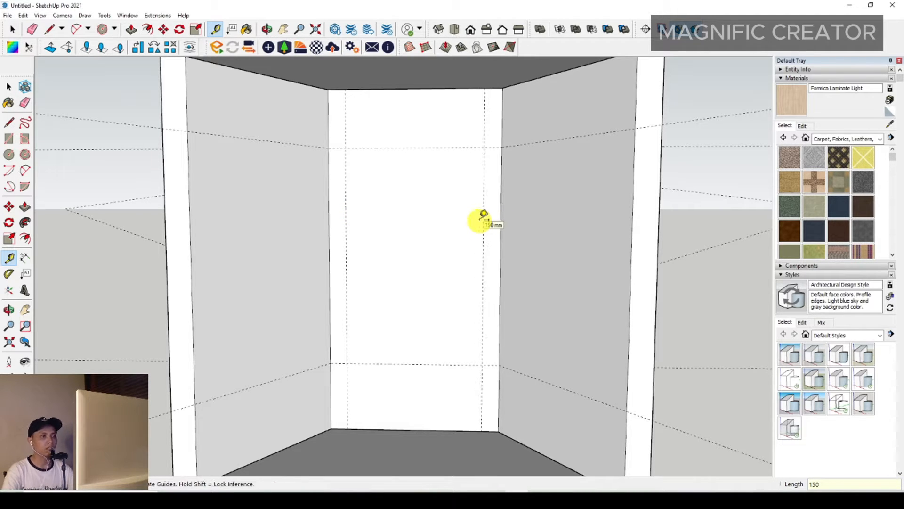
{"action": "key", "text": "Return"}
{"action": "scroll", "coordinate": [480, 221], "scroll_direction": "down", "scroll_amount": 3}
{"action": "middle_click_drag", "start_coordinate": [479, 220], "coordinate": [606, 221]}
{"action": "scroll", "coordinate": [590, 211], "scroll_direction": "up", "scroll_amount": 3}
{"action": "left_click", "coordinate": [603, 209]}
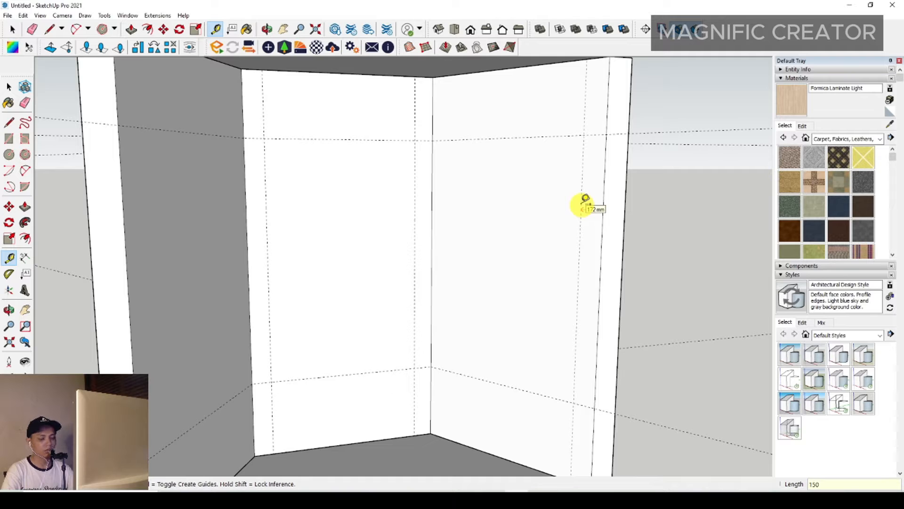
{"action": "left_click", "coordinate": [432, 202]}
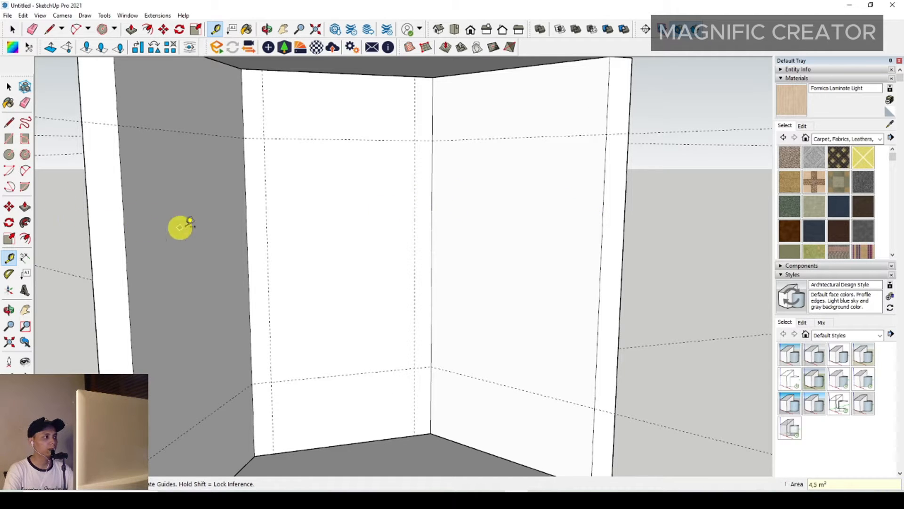
{"action": "key", "text": "space"}
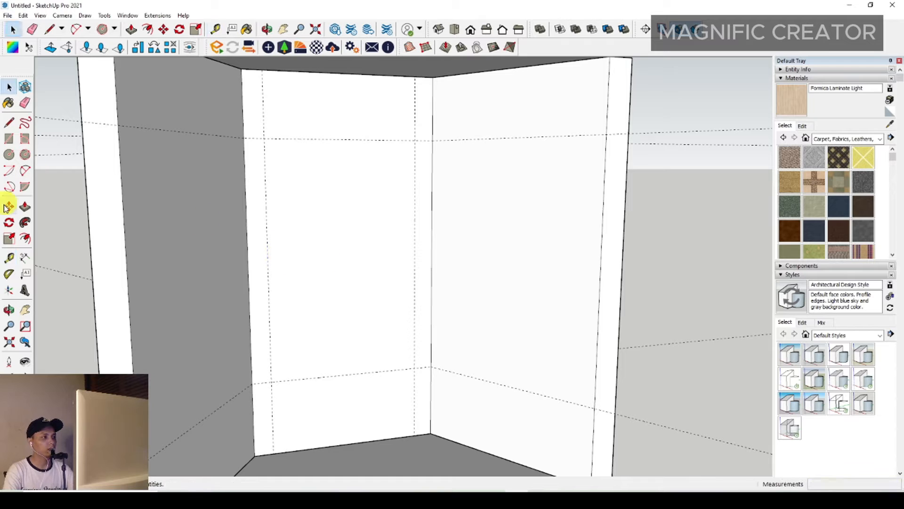
Step: Place vertical guides on the right side wall, 150 mm inward from its inner corner and from its front edge
{"action": "left_click", "coordinate": [9, 257]}
{"action": "scroll", "coordinate": [394, 221], "scroll_direction": "up", "scroll_amount": 1}
{"action": "left_click", "coordinate": [437, 187]}
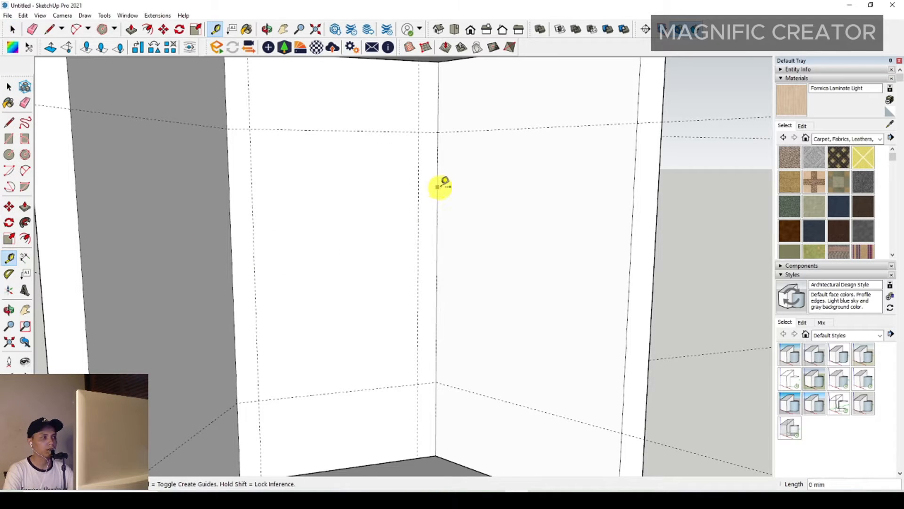
{"action": "scroll", "coordinate": [453, 250], "scroll_direction": "down", "scroll_amount": 1}
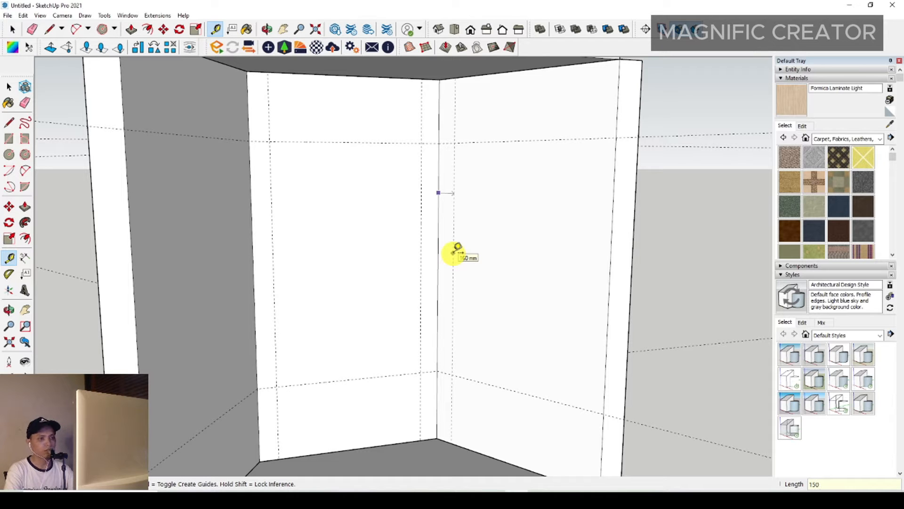
{"action": "key", "text": "Return"}
{"action": "scroll", "coordinate": [529, 249], "scroll_direction": "down", "scroll_amount": 2}
{"action": "middle_click_drag", "start_coordinate": [529, 249], "coordinate": [589, 306]}
{"action": "scroll", "coordinate": [606, 253], "scroll_direction": "up", "scroll_amount": 2}
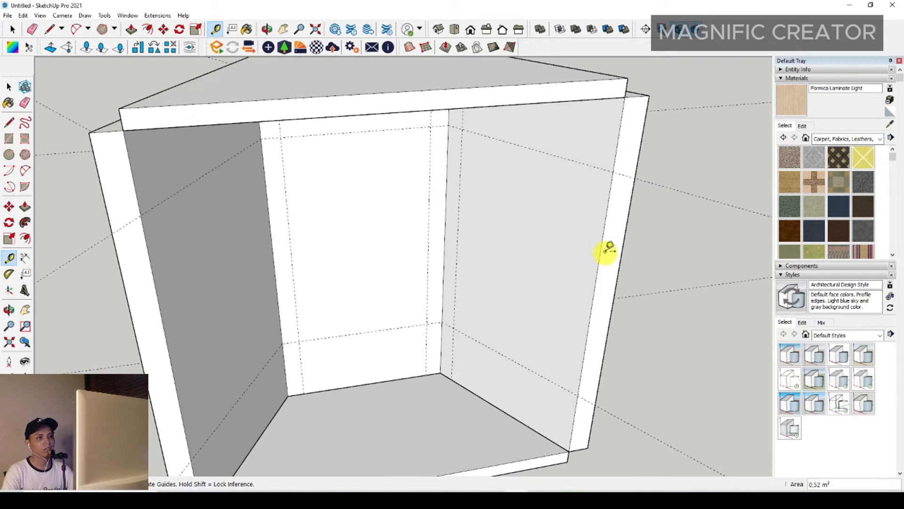
{"action": "left_click", "coordinate": [604, 226]}
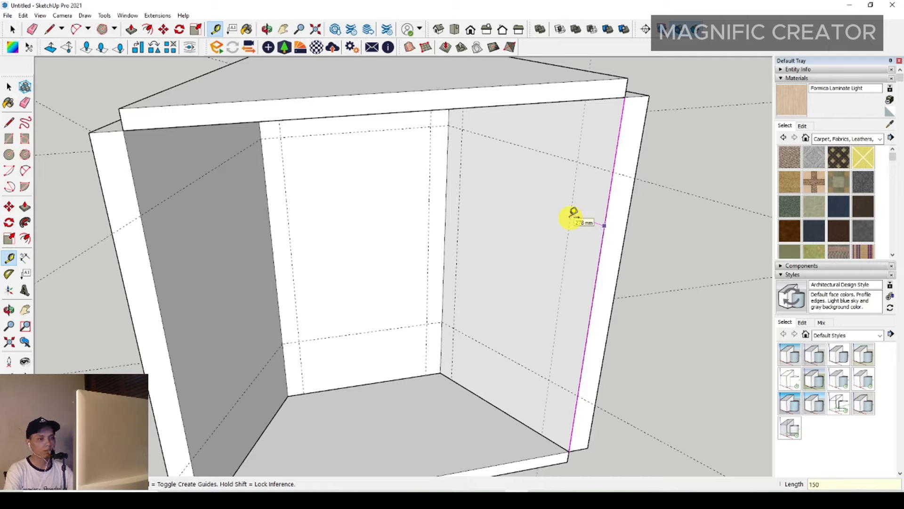
{"action": "left_click", "coordinate": [572, 213]}
Step: Place vertical guides on the left side wall, 150 mm inward from its front edge and from its inner corner
{"action": "middle_click_drag", "start_coordinate": [573, 213], "coordinate": [308, 224]}
{"action": "scroll", "coordinate": [495, 223], "scroll_direction": "up", "scroll_amount": 5}
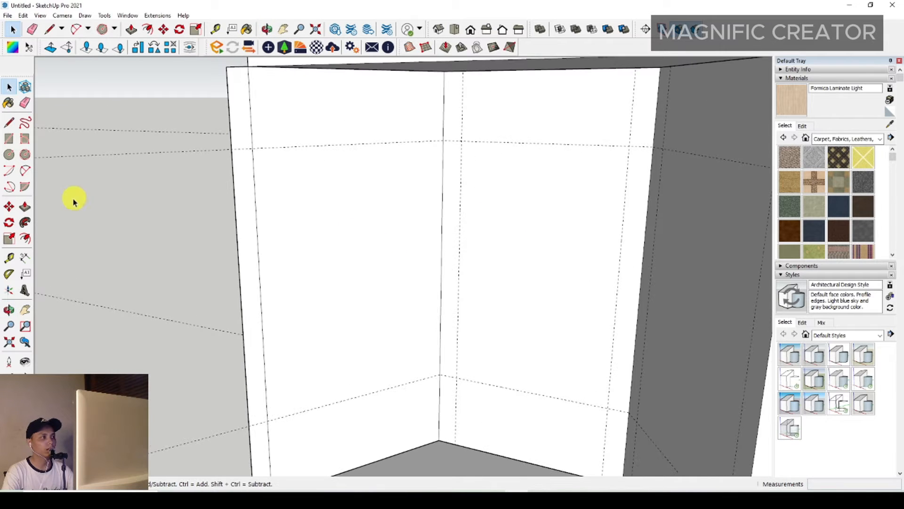
{"action": "left_click", "coordinate": [9, 257]}
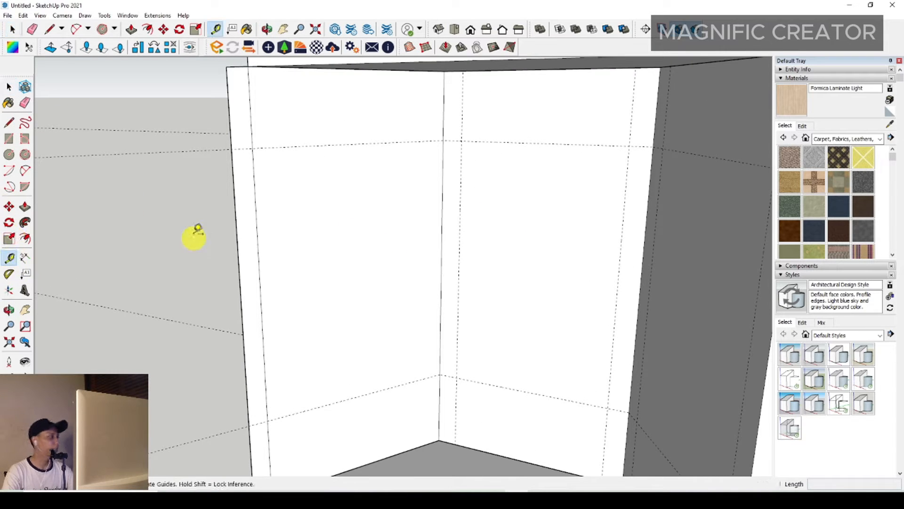
{"action": "left_click", "coordinate": [258, 252]}
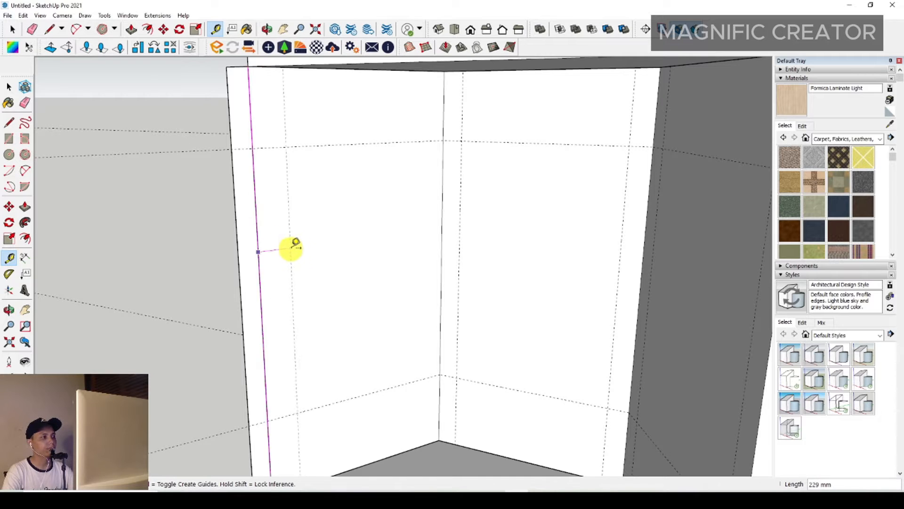
{"action": "scroll", "coordinate": [296, 244], "scroll_direction": "up", "scroll_amount": 1}
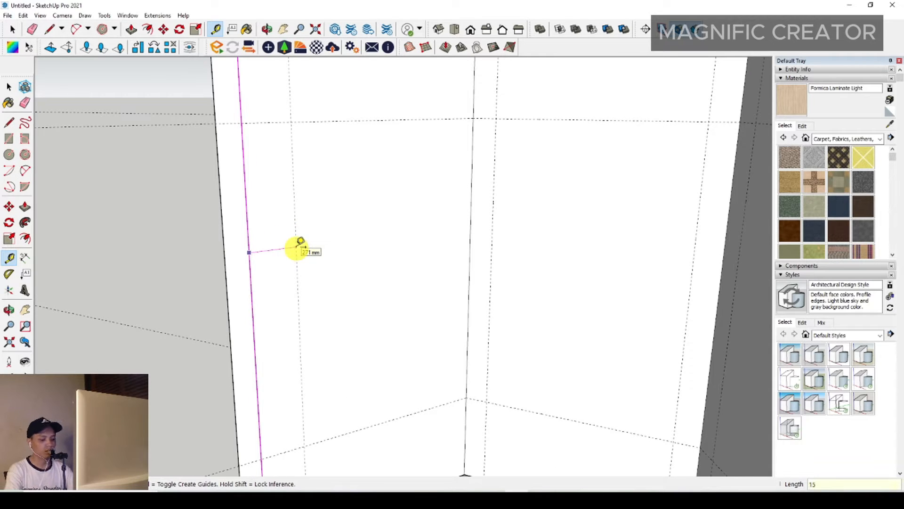
{"action": "key", "text": "Return"}
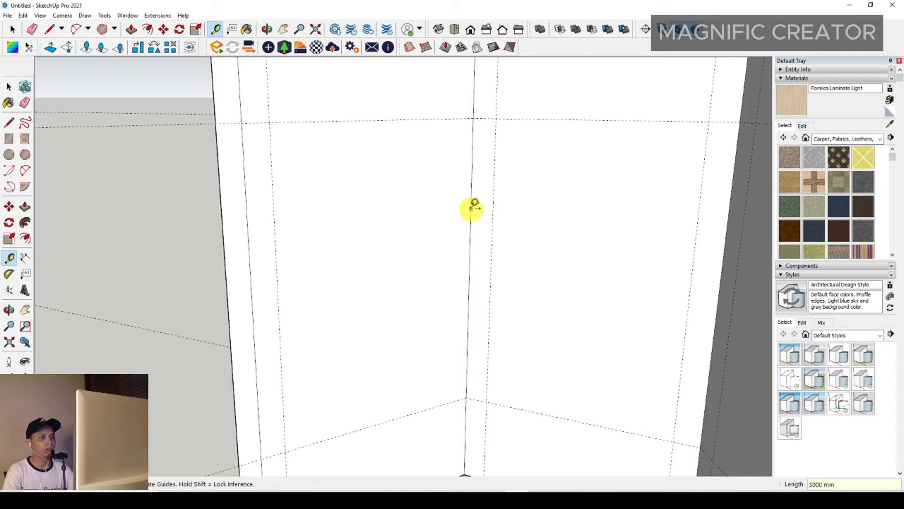
{"action": "left_click", "coordinate": [471, 208]}
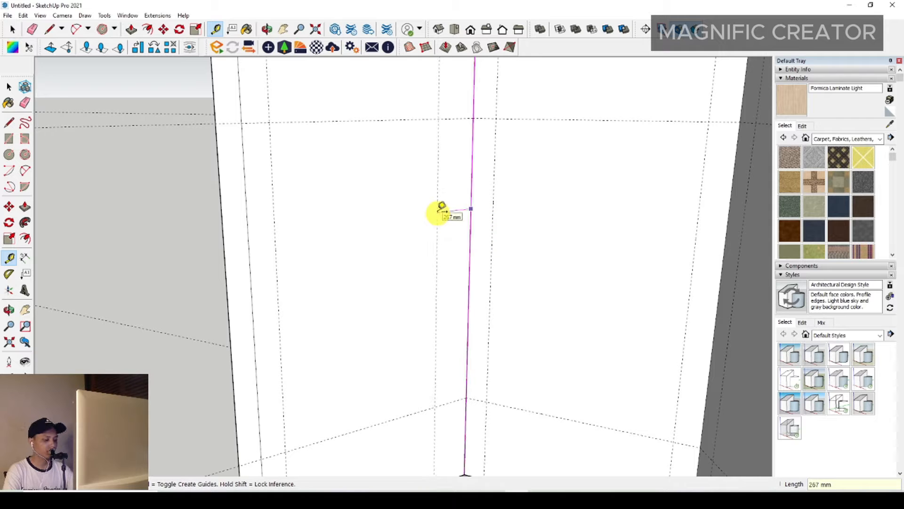
{"action": "key", "text": "Return"}
{"action": "key", "text": "space"}
{"action": "scroll", "coordinate": [410, 261], "scroll_direction": "down", "scroll_amount": 5}
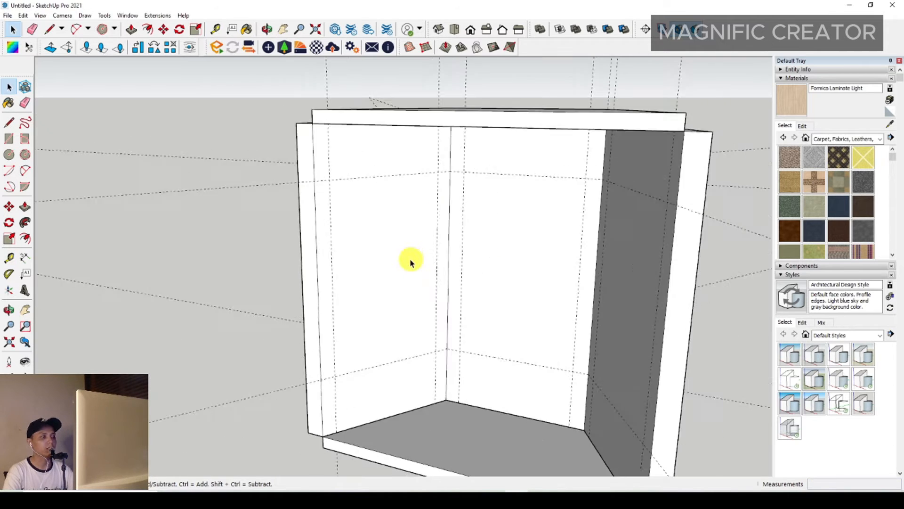
Step: Open the wall group for editing and select all of its connected geometry
{"action": "middle_click_drag", "start_coordinate": [411, 261], "coordinate": [458, 266]}
{"action": "scroll", "coordinate": [427, 293], "scroll_direction": "up", "scroll_amount": 3}
{"action": "middle_click_drag", "start_coordinate": [427, 292], "coordinate": [430, 236]}
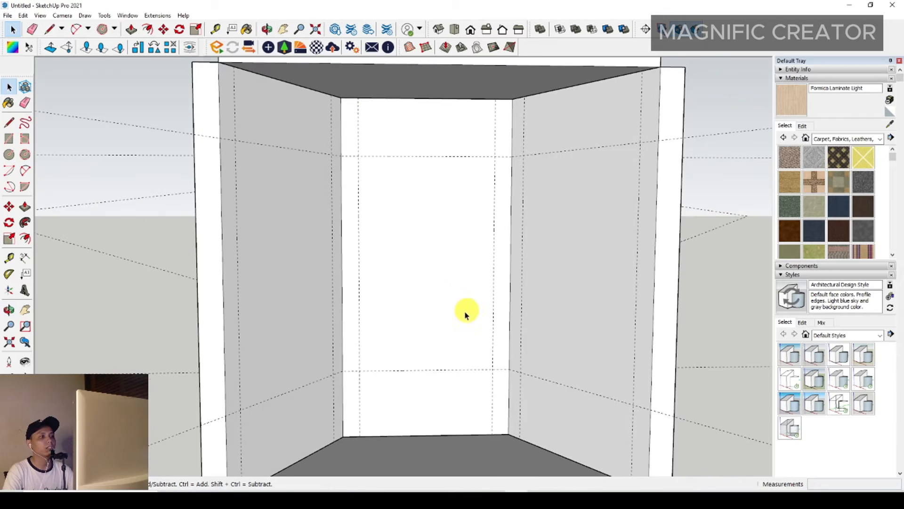
{"action": "scroll", "coordinate": [457, 321], "scroll_direction": "up", "scroll_amount": 1}
{"action": "middle_click_drag", "start_coordinate": [448, 325], "coordinate": [460, 291], "text": "shift"}
{"action": "scroll", "coordinate": [446, 288], "scroll_direction": "down", "scroll_amount": 2}
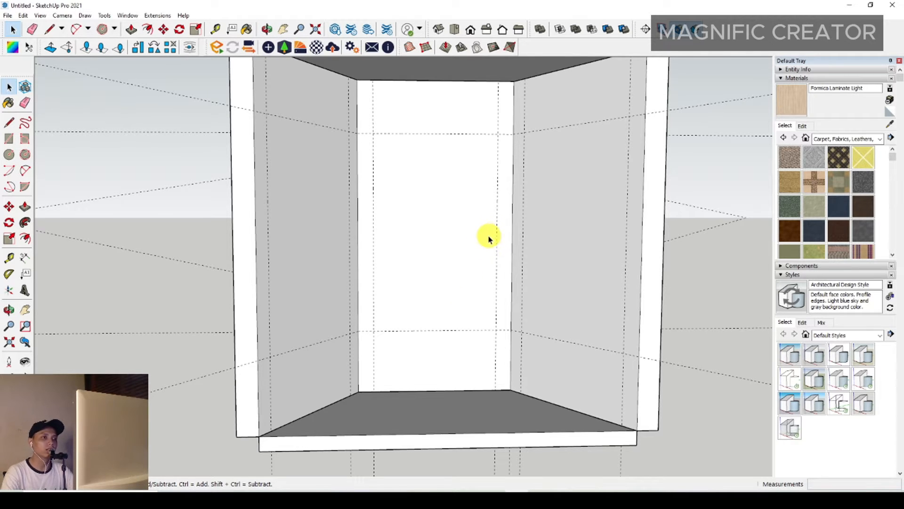
{"action": "scroll", "coordinate": [476, 249], "scroll_direction": "down", "scroll_amount": 2}
{"action": "middle_click_drag", "start_coordinate": [478, 249], "coordinate": [454, 267]}
{"action": "scroll", "coordinate": [466, 250], "scroll_direction": "up", "scroll_amount": 2}
{"action": "triple_click", "coordinate": [430, 211]}
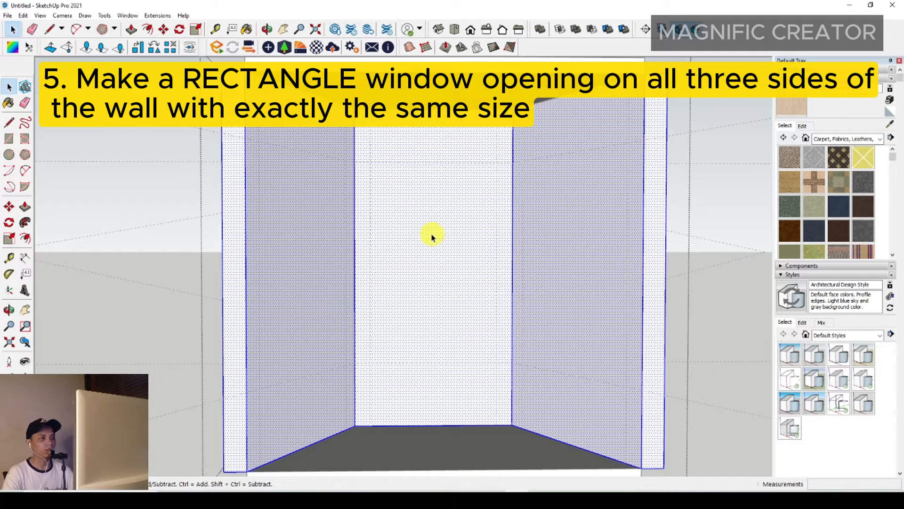
Step: Draw 1200 x 1900 mm window rectangles on the back wall and right side wall, snapping to opposite guide intersections
{"action": "left_click", "coordinate": [8, 138]}
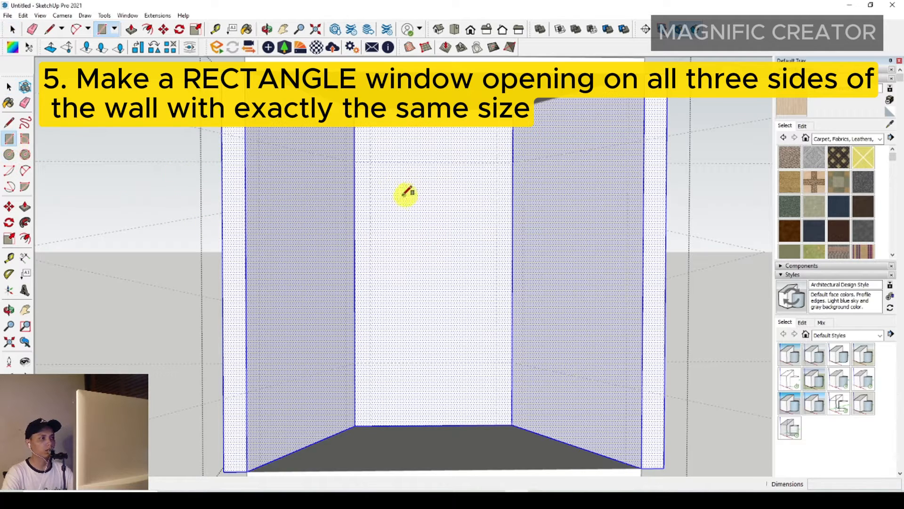
{"action": "scroll", "coordinate": [372, 163], "scroll_direction": "up", "scroll_amount": 1}
{"action": "left_click", "coordinate": [371, 162]}
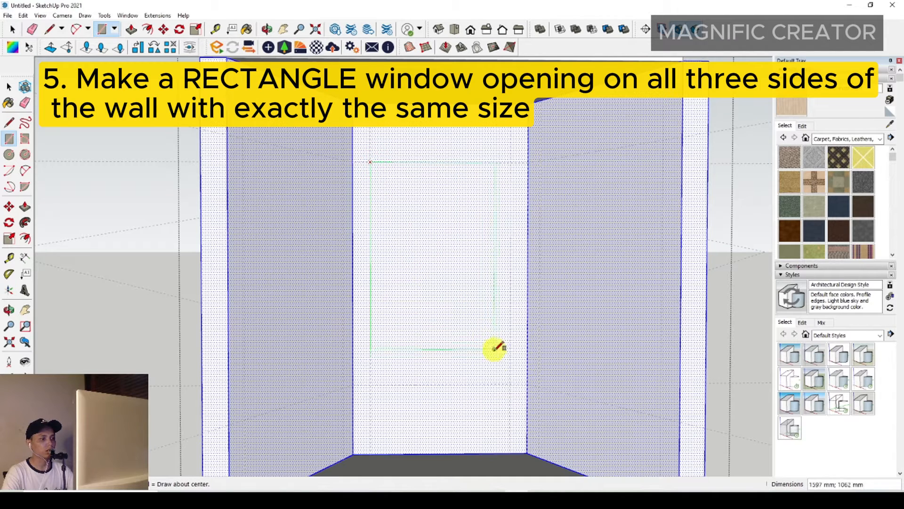
{"action": "left_click", "coordinate": [510, 384]}
{"action": "scroll", "coordinate": [514, 379], "scroll_direction": "down", "scroll_amount": 2}
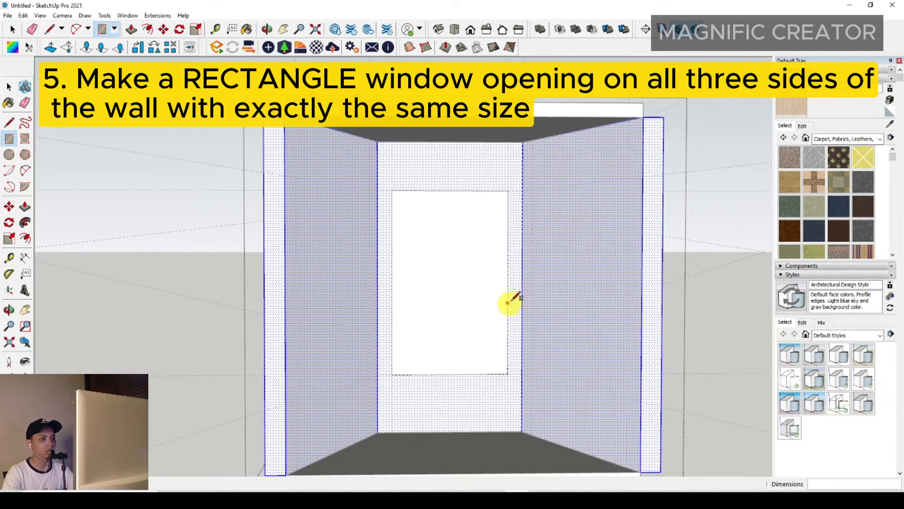
{"action": "left_click", "coordinate": [533, 190]}
{"action": "left_click", "coordinate": [627, 397]}
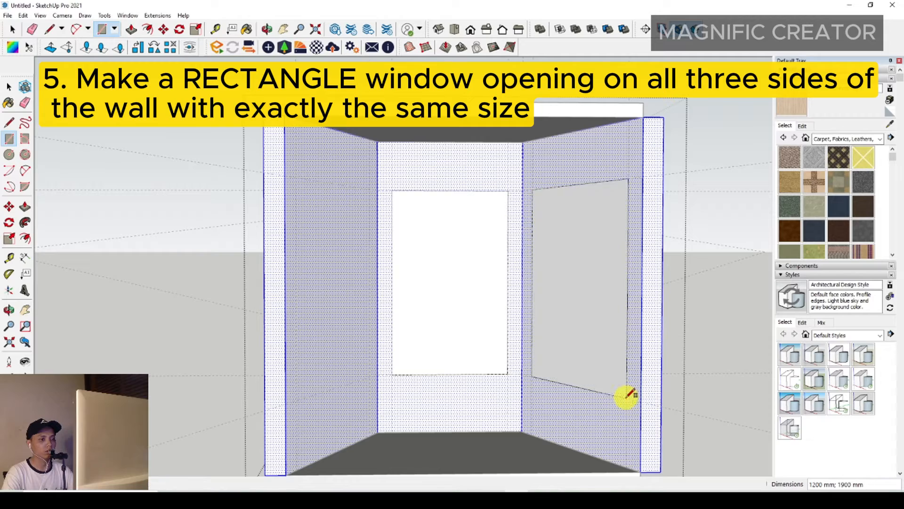
Step: Draw the matching window rectangle on the left side wall between its opposite guide intersections
{"action": "left_click", "coordinate": [369, 190]}
{"action": "middle_click_drag", "start_coordinate": [361, 243], "coordinate": [301, 279]}
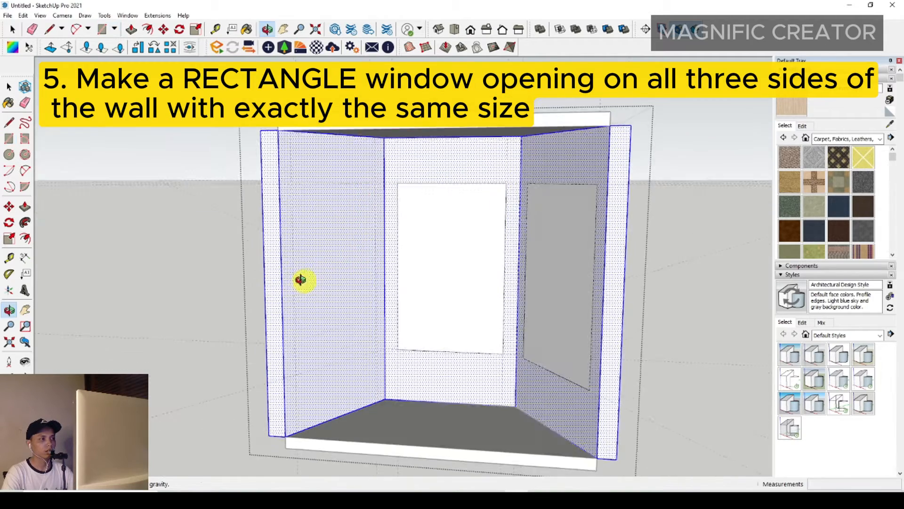
{"action": "scroll", "coordinate": [306, 344], "scroll_direction": "up", "scroll_amount": 3}
{"action": "left_click", "coordinate": [289, 385]}
{"action": "key", "text": "space"}
{"action": "scroll", "coordinate": [475, 245], "scroll_direction": "down", "scroll_amount": 3}
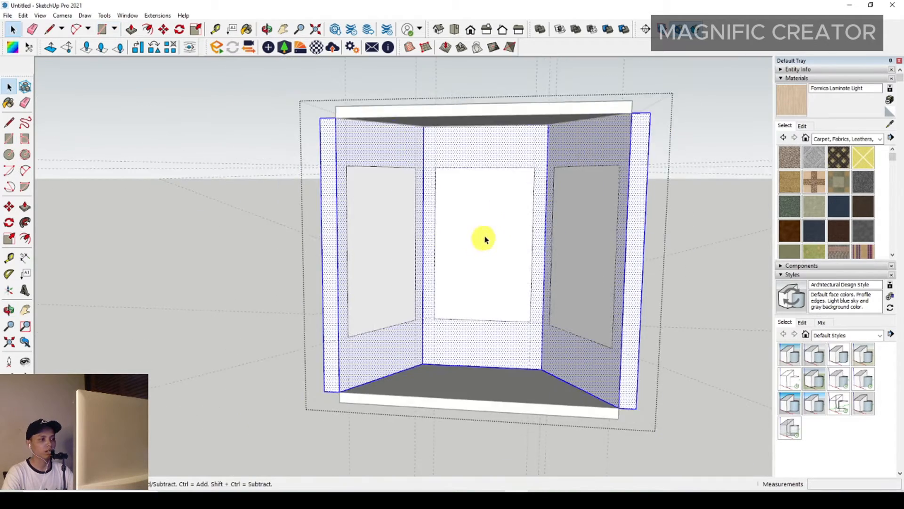
Step: Cut the back wall's window opening by pushing its rectangle 150 mm through the wall
{"action": "middle_click_drag", "start_coordinate": [485, 238], "coordinate": [482, 268]}
{"action": "scroll", "coordinate": [508, 204], "scroll_direction": "up", "scroll_amount": 2}
{"action": "scroll", "coordinate": [508, 204], "scroll_direction": "down", "scroll_amount": 2}
{"action": "mouse_move", "coordinate": [440, 202]}
{"action": "middle_mouse_down"}
{"action": "mouse_move", "coordinate": [460, 226]}
{"action": "mouse_move", "coordinate": [486, 225]}
{"action": "middle_mouse_up"}
{"action": "scroll", "coordinate": [492, 245], "scroll_direction": "up", "scroll_amount": 2}
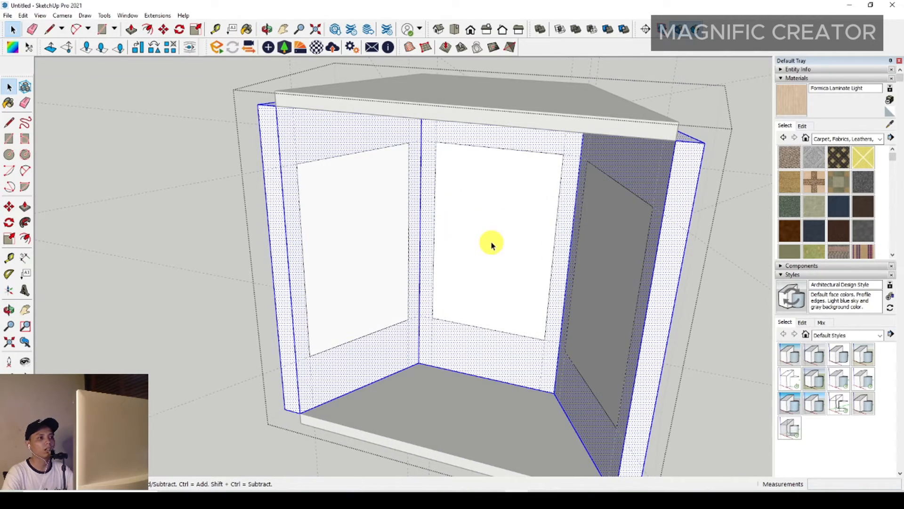
{"action": "scroll", "coordinate": [491, 245], "scroll_direction": "down", "scroll_amount": 2}
{"action": "middle_click_drag", "start_coordinate": [490, 242], "coordinate": [498, 196]}
{"action": "scroll", "coordinate": [501, 212], "scroll_direction": "up", "scroll_amount": 2}
{"action": "scroll", "coordinate": [500, 213], "scroll_direction": "down", "scroll_amount": 2}
{"action": "middle_click_drag", "start_coordinate": [466, 240], "coordinate": [420, 281]}
{"action": "left_click", "coordinate": [398, 245]}
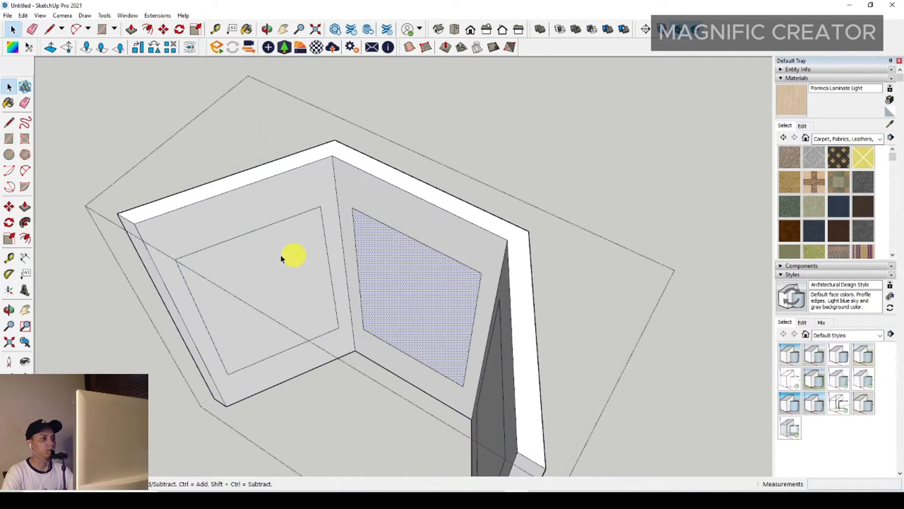
{"action": "left_click", "coordinate": [25, 210]}
{"action": "scroll", "coordinate": [383, 311], "scroll_direction": "up", "scroll_amount": 2}
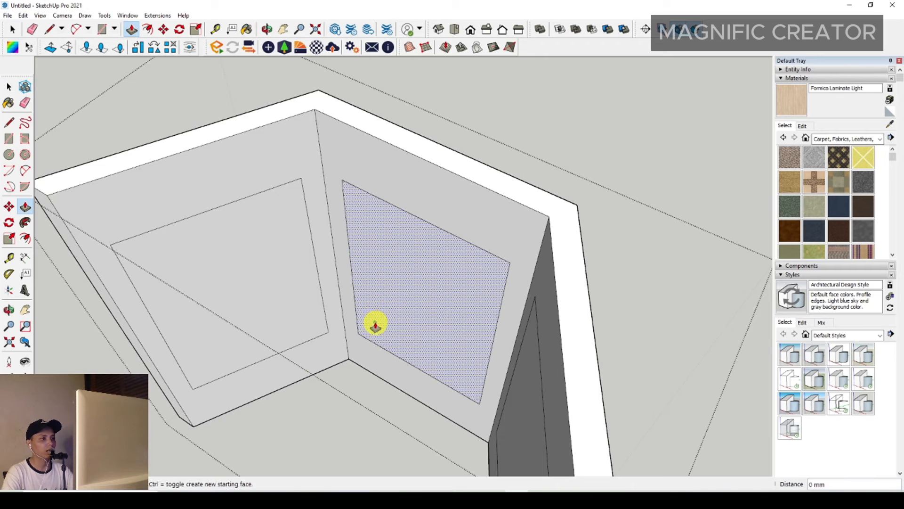
{"action": "left_click", "coordinate": [385, 310]}
{"action": "left_click", "coordinate": [474, 288]}
Step: Cut the window openings in both side walls with the same 150 mm Push/Pull, and close the wall group
{"action": "middle_click_drag", "start_coordinate": [478, 273], "coordinate": [541, 369]}
{"action": "scroll", "coordinate": [527, 377], "scroll_direction": "up", "scroll_amount": 2}
{"action": "double_click", "coordinate": [517, 384]}
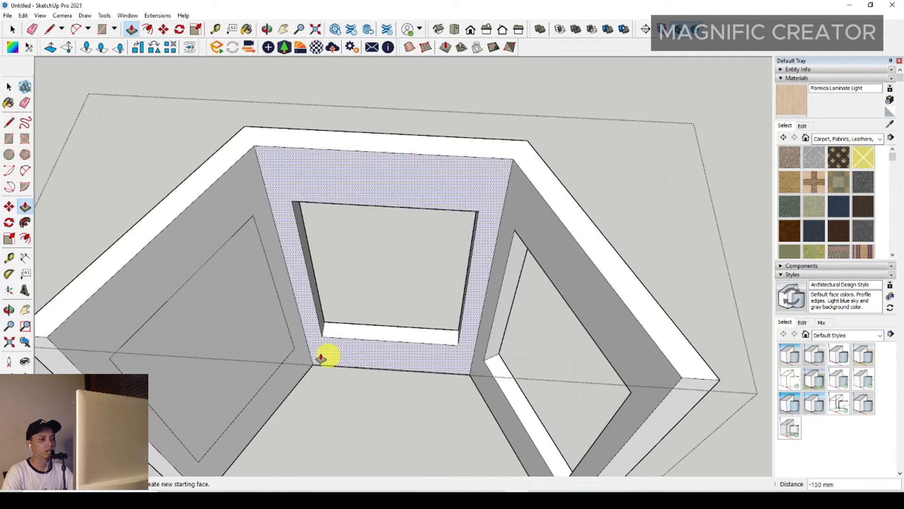
{"action": "double_click", "coordinate": [218, 342]}
{"action": "middle_click_drag", "start_coordinate": [323, 353], "coordinate": [366, 402]}
{"action": "scroll", "coordinate": [430, 330], "scroll_direction": "up", "scroll_amount": 3}
{"action": "key", "text": "space"}
{"action": "scroll", "coordinate": [433, 313], "scroll_direction": "down", "scroll_amount": 3}
{"action": "scroll", "coordinate": [355, 391], "scroll_direction": "up", "scroll_amount": 4}
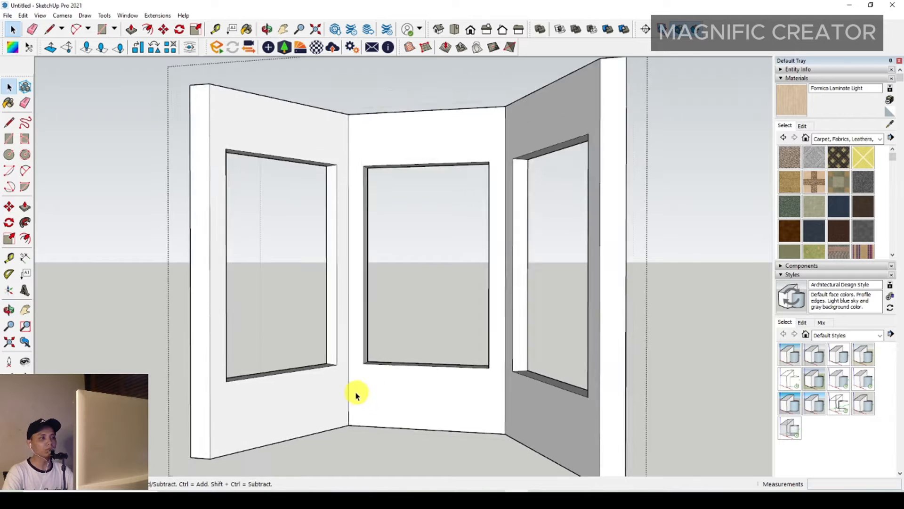
{"action": "key", "text": "space"}
{"action": "scroll", "coordinate": [422, 401], "scroll_direction": "down", "scroll_amount": 6}
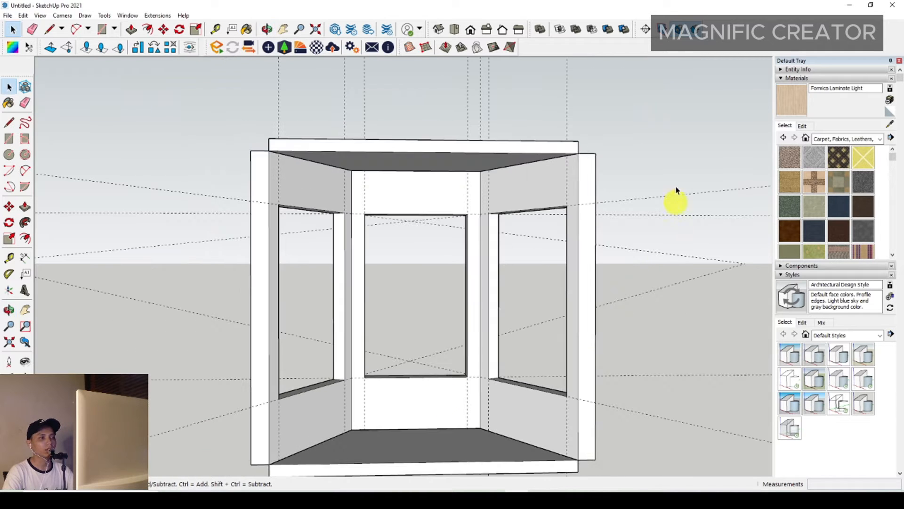
Step: Erase all construction guides around the bay
{"action": "middle_click_drag", "start_coordinate": [520, 255], "coordinate": [620, 228]}
{"action": "left_click_drag", "start_coordinate": [580, 415], "coordinate": [560, 436]}
{"action": "middle_click_drag", "start_coordinate": [481, 292], "coordinate": [473, 325], "text": "shift"}
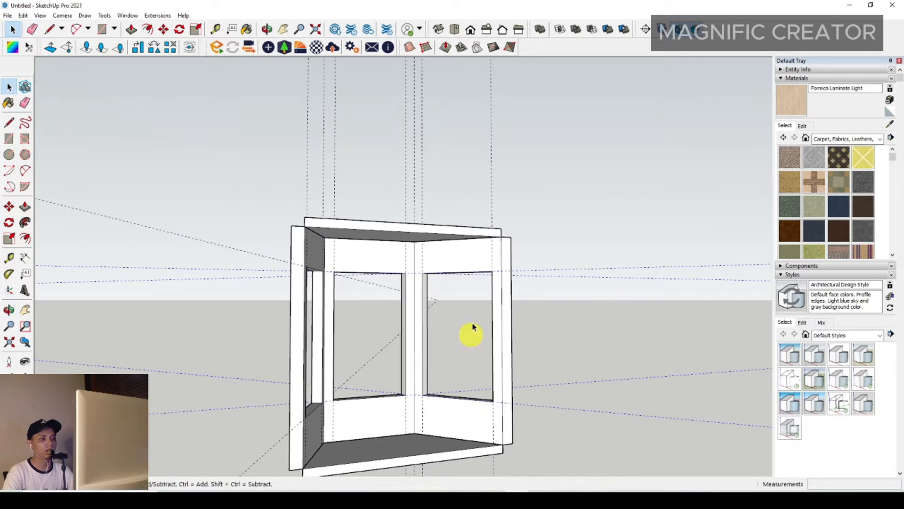
{"action": "right_click", "coordinate": [334, 169]}
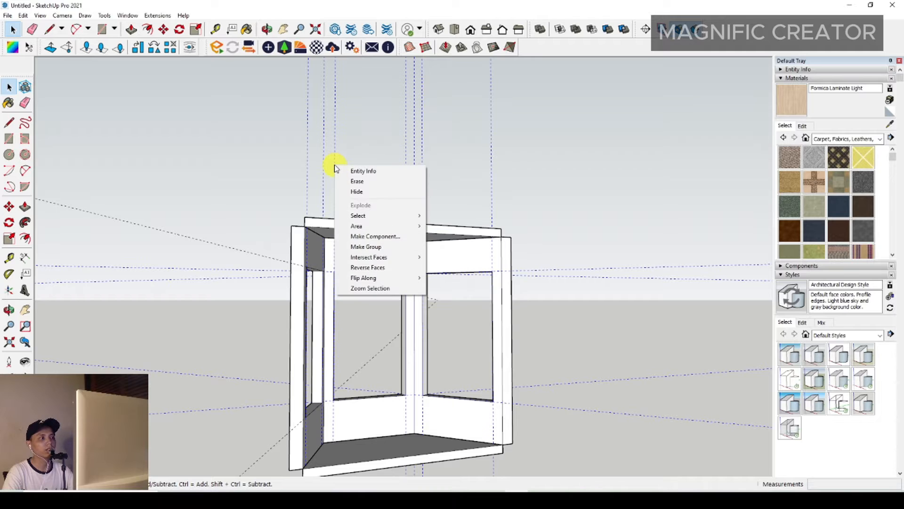
{"action": "left_click", "coordinate": [356, 184]}
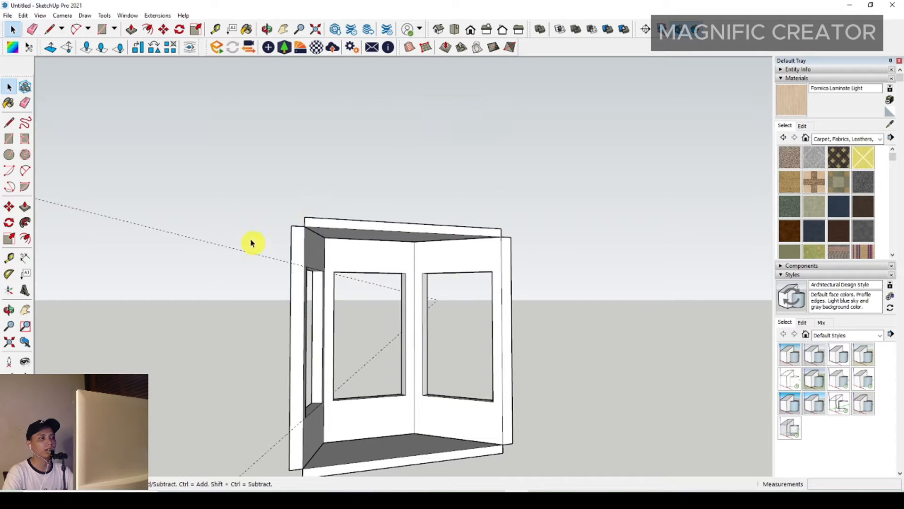
{"action": "right_click", "coordinate": [206, 243]}
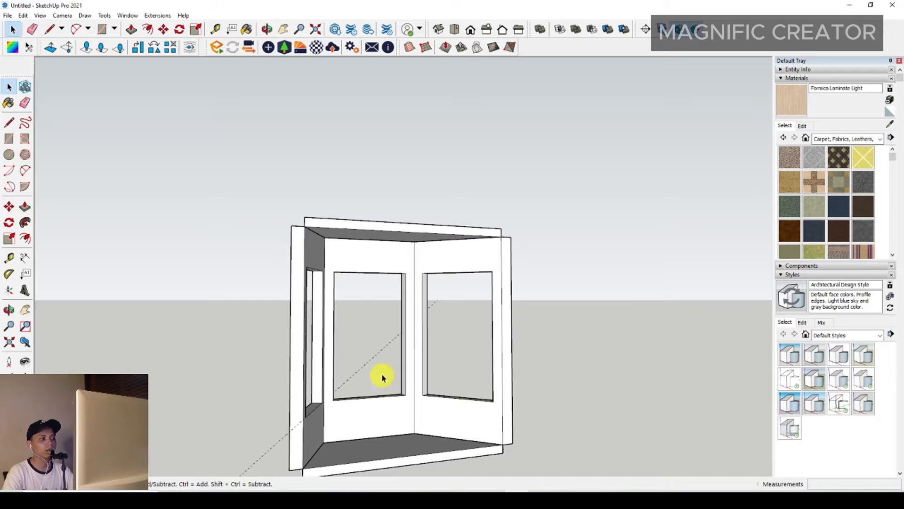
{"action": "right_click", "coordinate": [368, 367]}
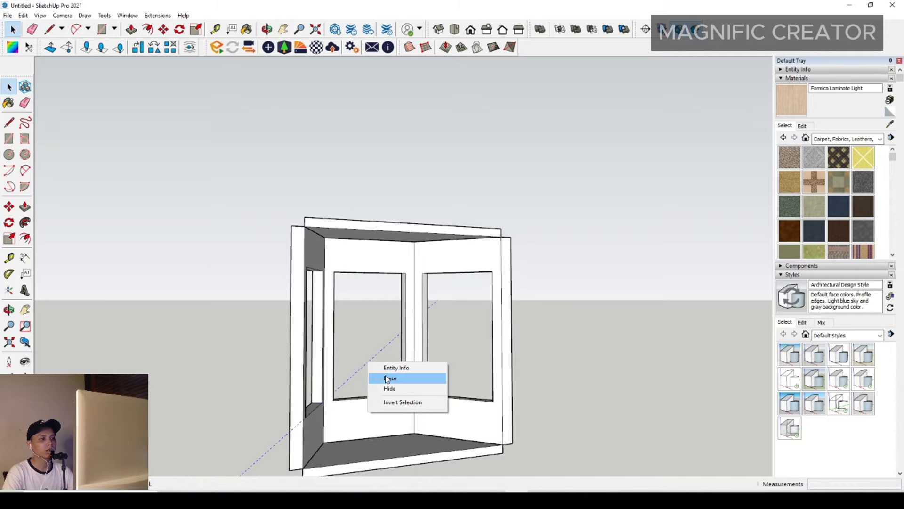
{"action": "left_click", "coordinate": [384, 377]}
Step: Draw a rectangle filling the back wall's window opening between its opposite corners
{"action": "mouse_move", "coordinate": [384, 377]}
{"action": "middle_mouse_down"}
{"action": "mouse_move", "coordinate": [404, 417]}
{"action": "mouse_move", "coordinate": [360, 395]}
{"action": "middle_mouse_up"}
{"action": "scroll", "coordinate": [451, 368], "scroll_direction": "up", "scroll_amount": 3}
{"action": "middle_click_drag", "start_coordinate": [451, 368], "coordinate": [403, 406], "text": "shift"}
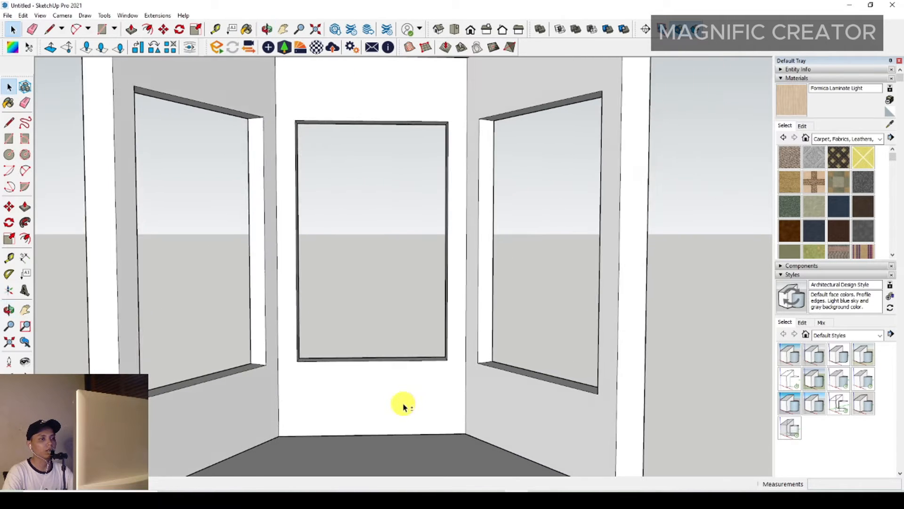
{"action": "scroll", "coordinate": [404, 406], "scroll_direction": "down", "scroll_amount": 2}
{"action": "middle_click_drag", "start_coordinate": [349, 402], "coordinate": [303, 391]}
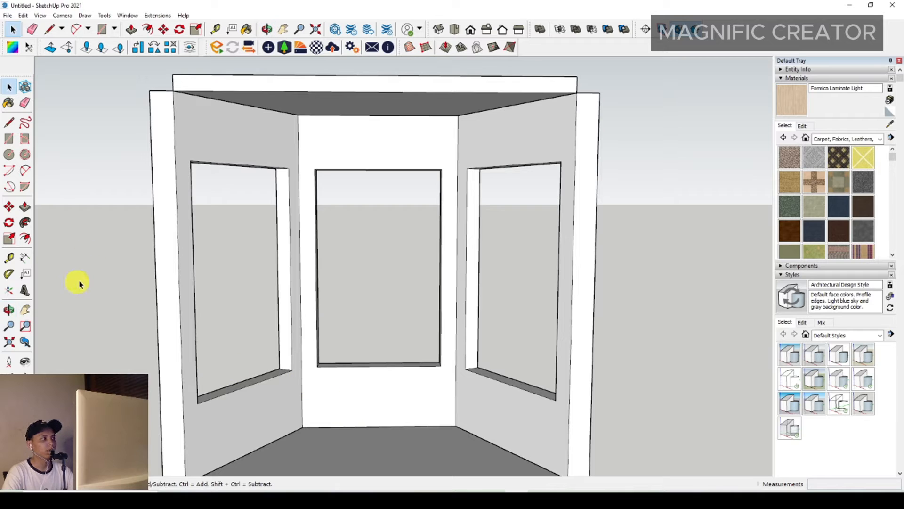
{"action": "left_click", "coordinate": [10, 138]}
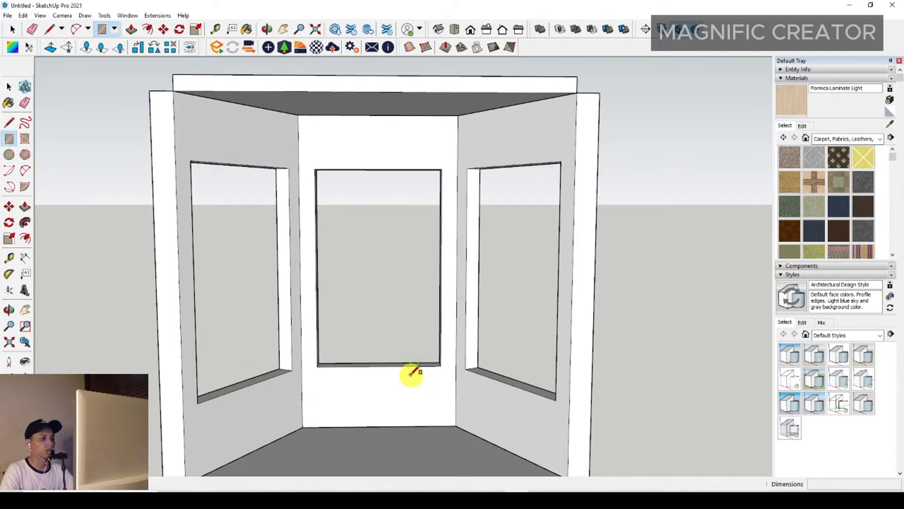
{"action": "scroll", "coordinate": [411, 373], "scroll_direction": "up", "scroll_amount": 2}
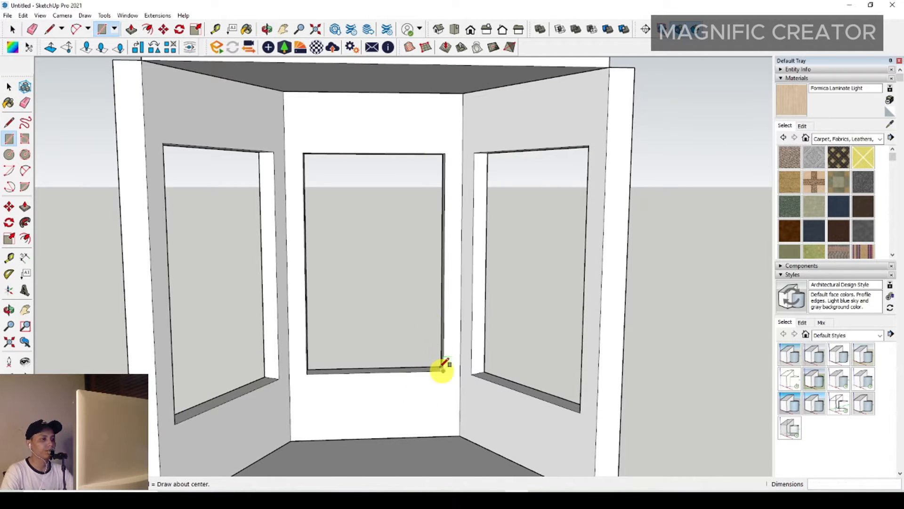
{"action": "left_click", "coordinate": [442, 370]}
{"action": "left_click", "coordinate": [303, 153]}
{"action": "key", "text": "space"}
{"action": "scroll", "coordinate": [398, 202], "scroll_direction": "up", "scroll_amount": 3}
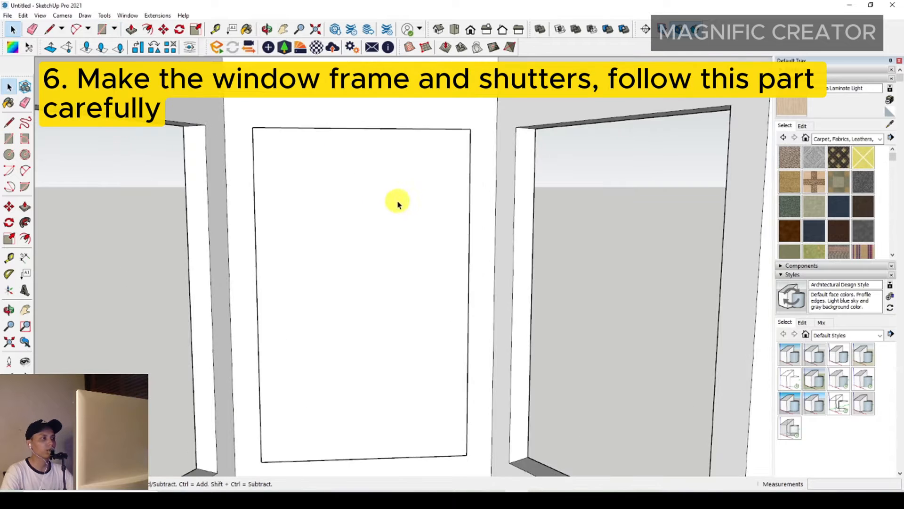
Step: Offset the outline of the back window's rectangle 40 mm inward to form the frame border
{"action": "middle_click_drag", "start_coordinate": [397, 204], "coordinate": [342, 243]}
{"action": "left_click", "coordinate": [449, 208]}
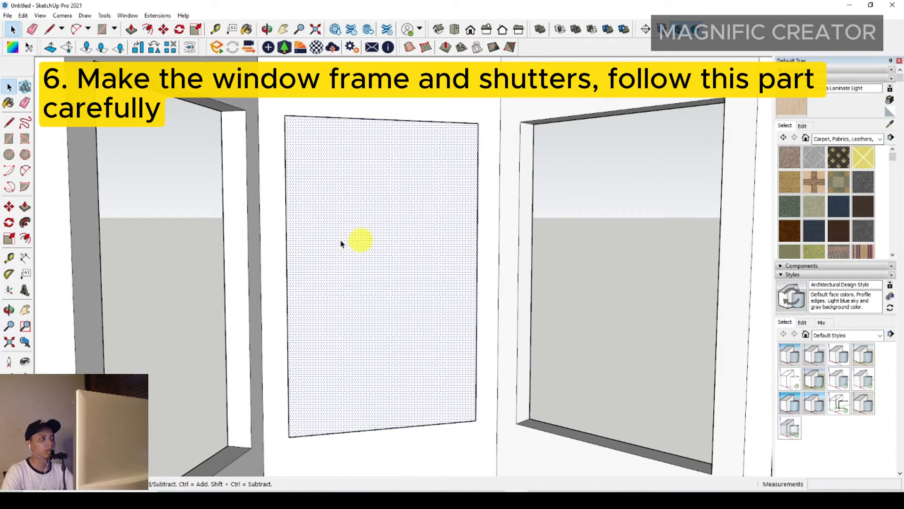
{"action": "left_click", "coordinate": [25, 239]}
{"action": "scroll", "coordinate": [428, 246], "scroll_direction": "up", "scroll_amount": 2}
{"action": "left_click", "coordinate": [481, 203]}
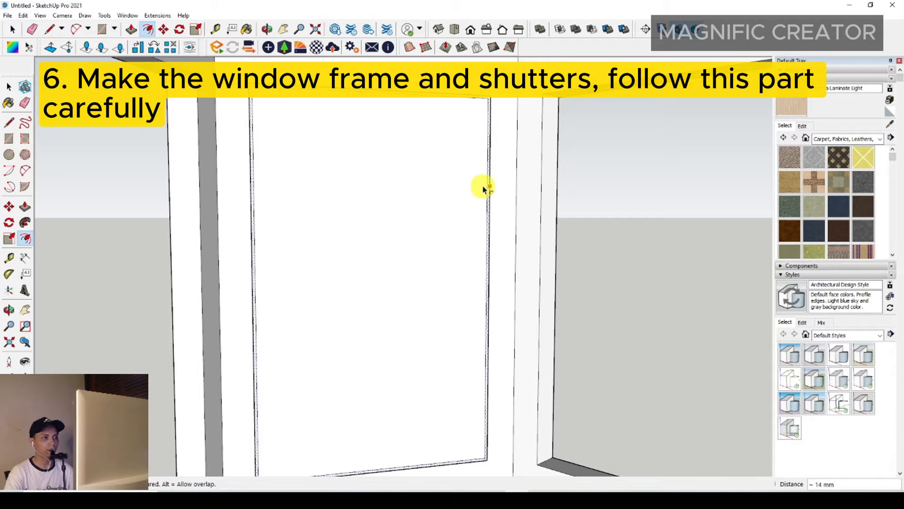
{"action": "left_click", "coordinate": [486, 187]}
{"action": "left_click", "coordinate": [488, 183]}
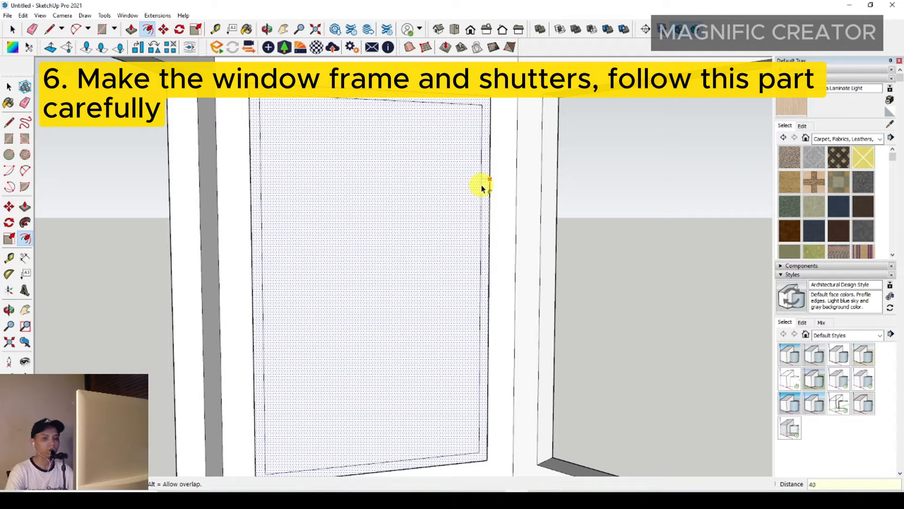
{"action": "left_click", "coordinate": [481, 189]}
{"action": "key", "text": "space"}
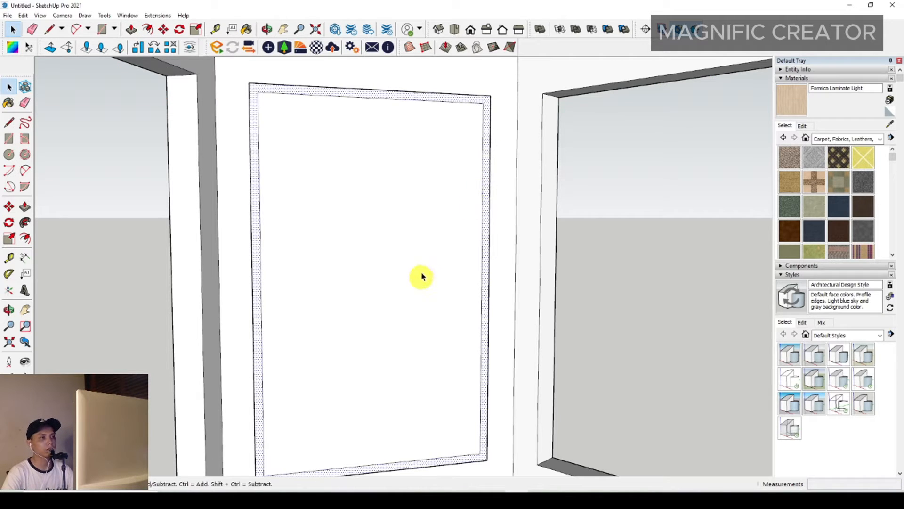
Step: Erase the inner face of the back window so only the frame border is left
{"action": "right_click", "coordinate": [457, 198]}
{"action": "left_click", "coordinate": [439, 197]}
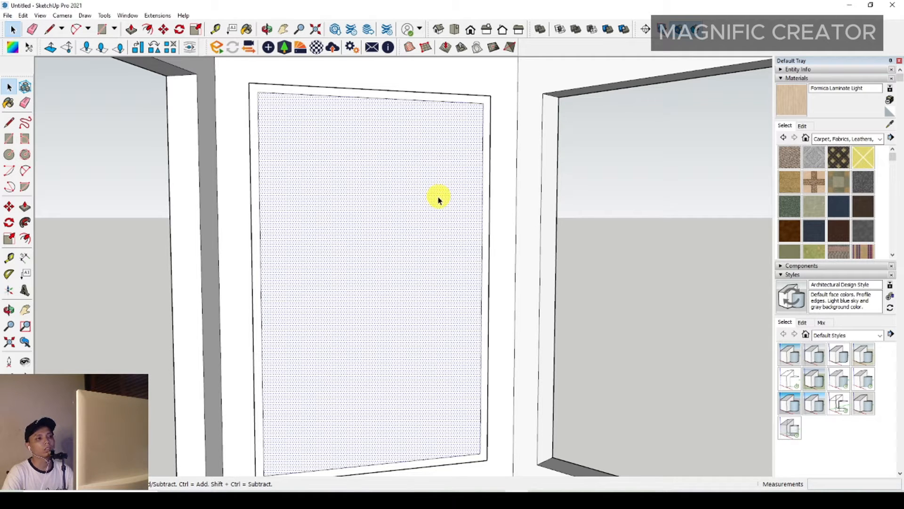
{"action": "right_click", "coordinate": [438, 199]}
{"action": "left_click", "coordinate": [453, 196]}
Step: Extrude the back window's frame border into the opening to a depth of 120 mm
{"action": "mouse_move", "coordinate": [466, 202]}
{"action": "middle_mouse_down"}
{"action": "mouse_move", "coordinate": [490, 216]}
{"action": "mouse_move", "coordinate": [492, 272]}
{"action": "middle_mouse_up"}
{"action": "scroll", "coordinate": [478, 364], "scroll_direction": "up", "scroll_amount": 8}
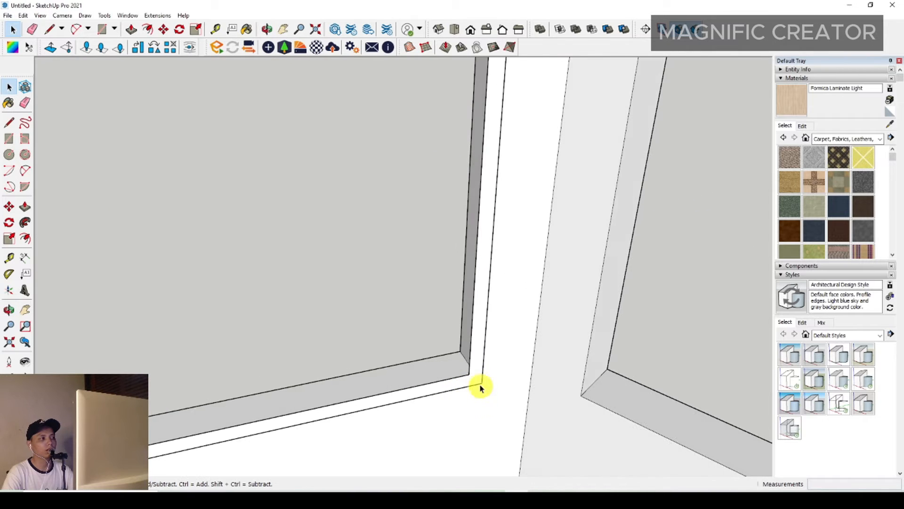
{"action": "key", "text": "space"}
{"action": "left_click", "coordinate": [477, 369]}
{"action": "left_click", "coordinate": [25, 206]}
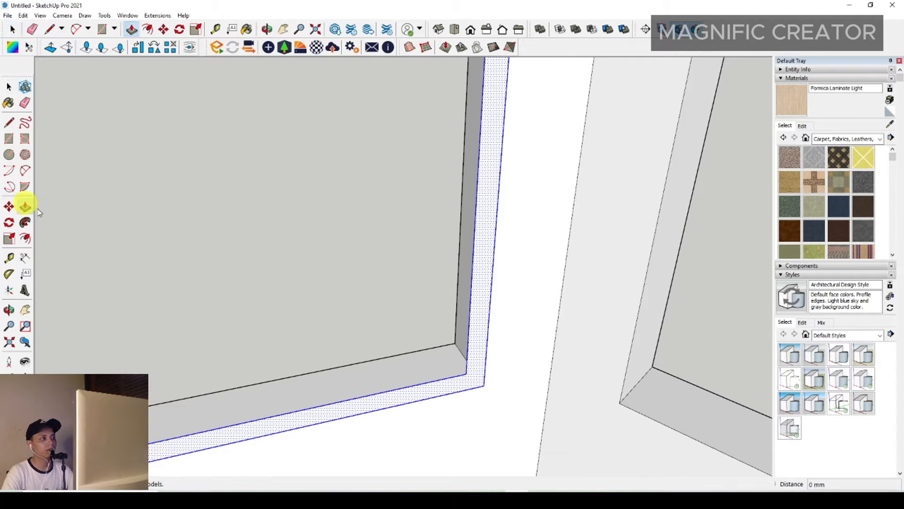
{"action": "left_click", "coordinate": [468, 375]}
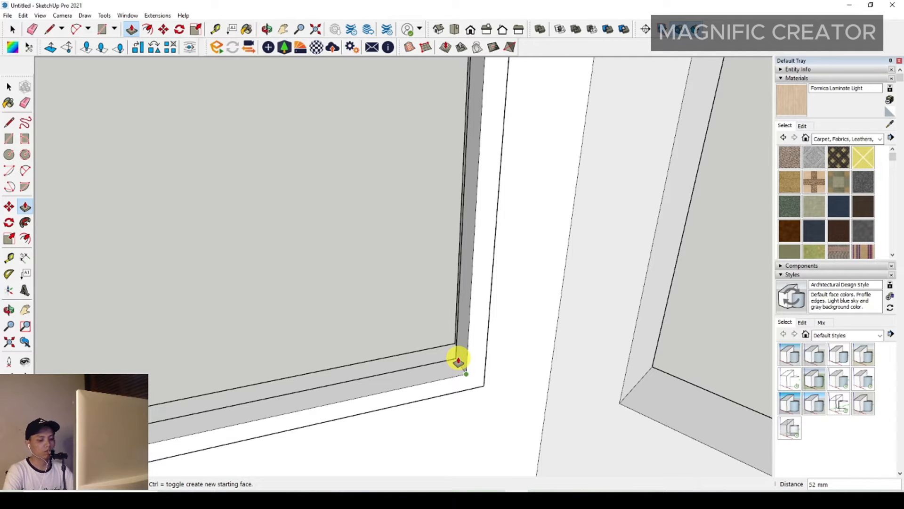
{"action": "left_click", "coordinate": [459, 361]}
{"action": "key", "text": "space"}
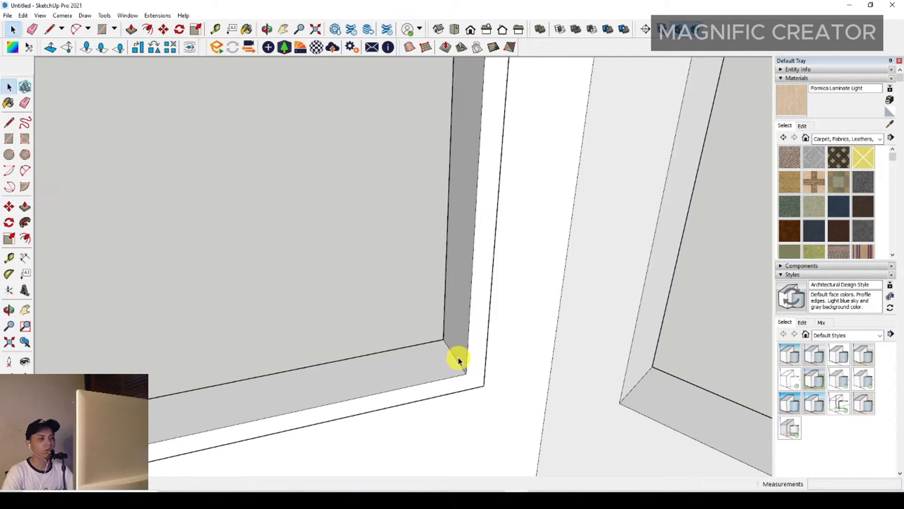
Step: Select all connected geometry of the back window frame and make it a group
{"action": "triple_click", "coordinate": [468, 252]}
{"action": "right_click", "coordinate": [471, 254]}
{"action": "left_click", "coordinate": [477, 217]}
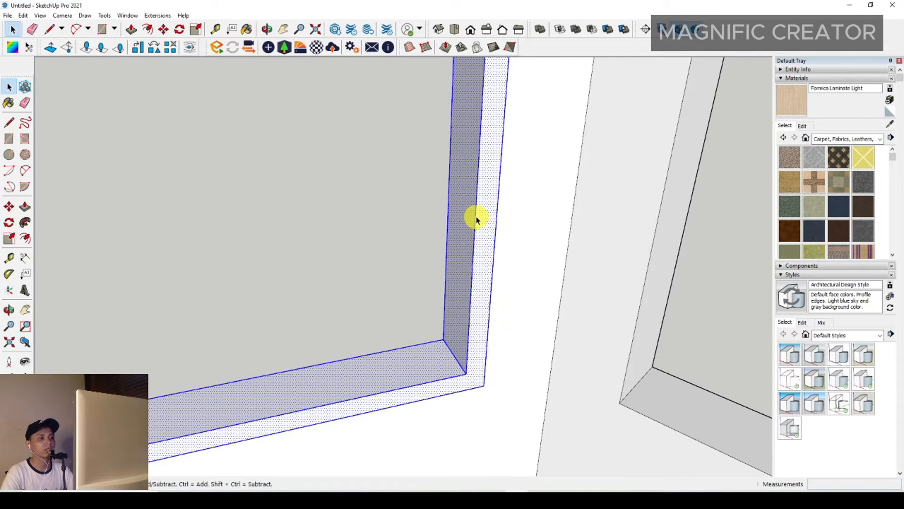
{"action": "triple_click", "coordinate": [477, 217]}
{"action": "right_click", "coordinate": [476, 217]}
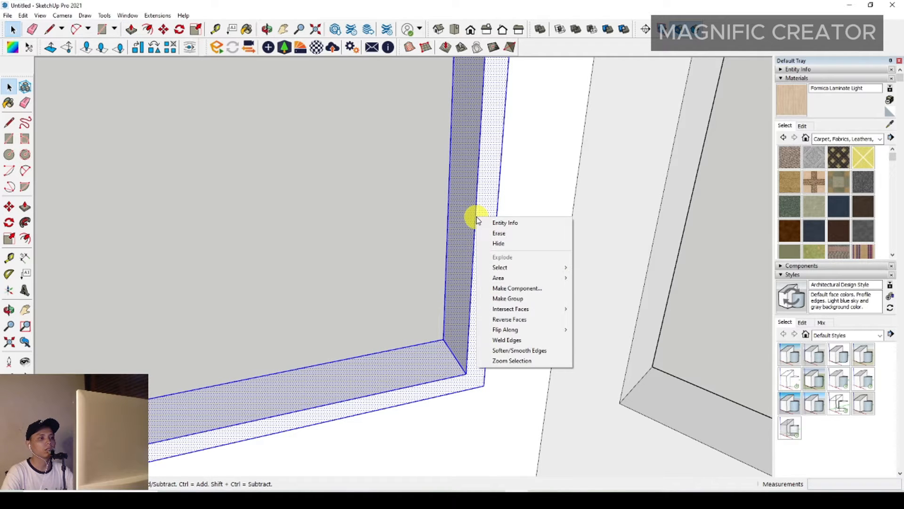
{"action": "left_click", "coordinate": [508, 298]}
Step: Draw a 1120 x 120 mm rectangle on the inner bottom face of the back window frame
{"action": "scroll", "coordinate": [480, 389], "scroll_direction": "down", "scroll_amount": 5}
{"action": "middle_click_drag", "start_coordinate": [477, 384], "coordinate": [418, 292]}
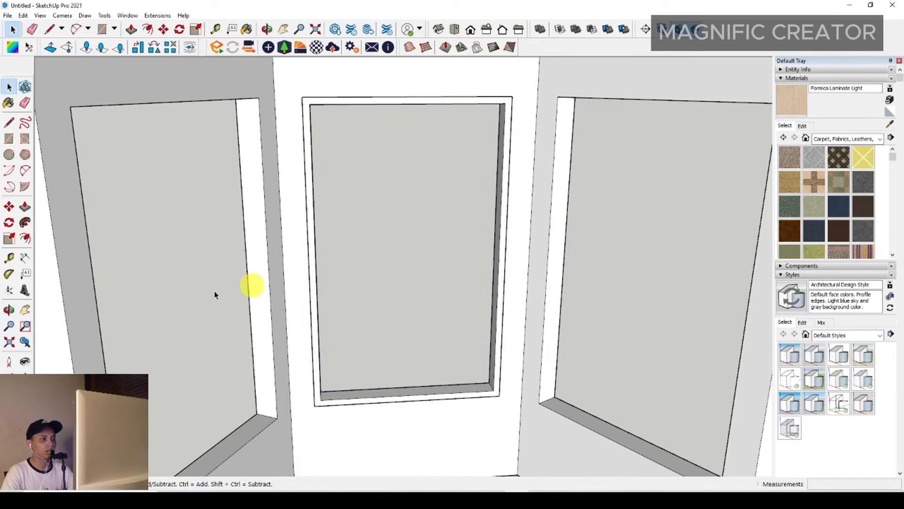
{"action": "mouse_move", "coordinate": [136, 228]}
{"action": "middle_mouse_down"}
{"action": "mouse_move", "coordinate": [434, 396]}
{"action": "mouse_move", "coordinate": [423, 433]}
{"action": "mouse_move", "coordinate": [495, 365]}
{"action": "middle_mouse_up"}
{"action": "key", "text": "r"}
{"action": "left_click", "coordinate": [528, 372]}
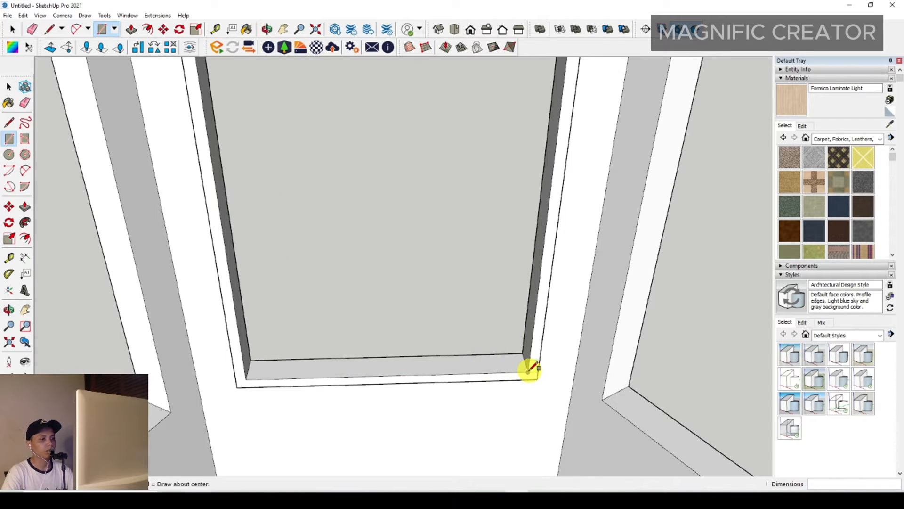
{"action": "left_click", "coordinate": [257, 363]}
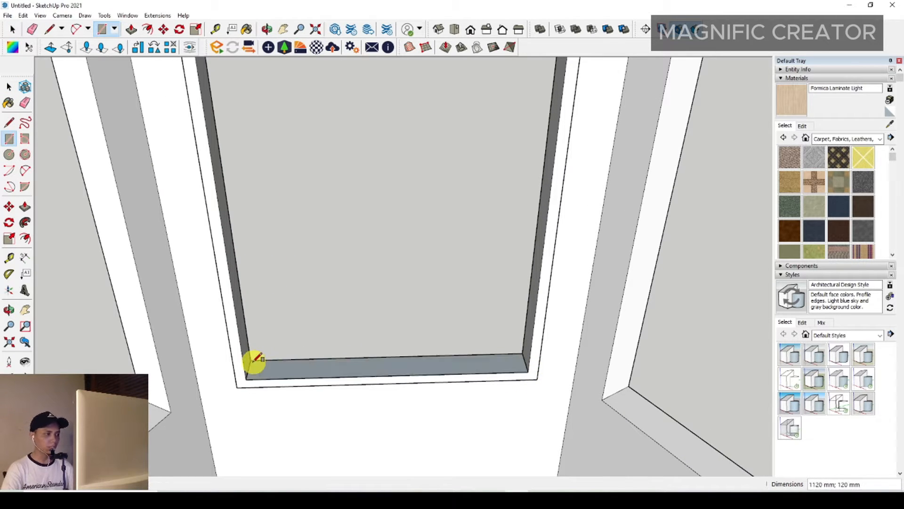
{"action": "key", "text": "space"}
Step: Extrude the rectangle at the bottom of the frame 40 mm upward
{"action": "scroll", "coordinate": [518, 369], "scroll_direction": "up", "scroll_amount": 3}
{"action": "double_click", "coordinate": [522, 363]}
{"action": "middle_click_drag", "start_coordinate": [471, 364], "coordinate": [504, 347]}
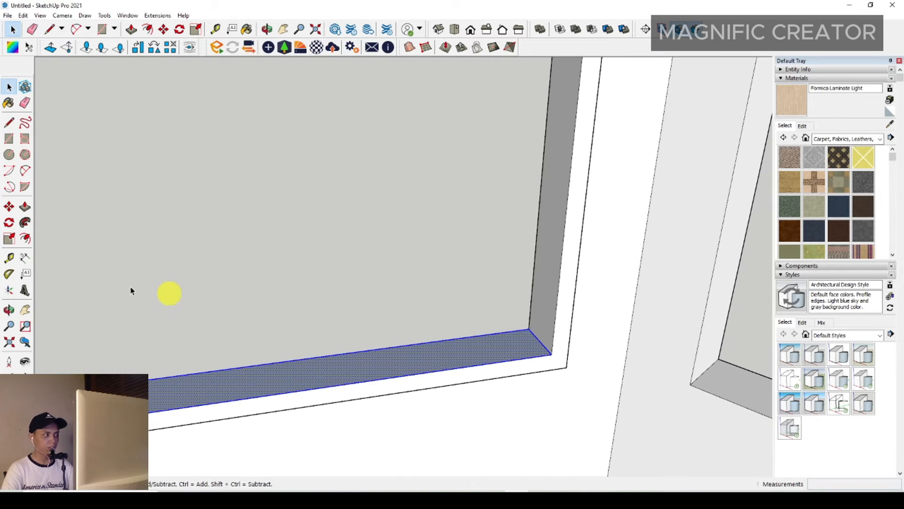
{"action": "left_click", "coordinate": [25, 222]}
{"action": "left_click", "coordinate": [25, 207]}
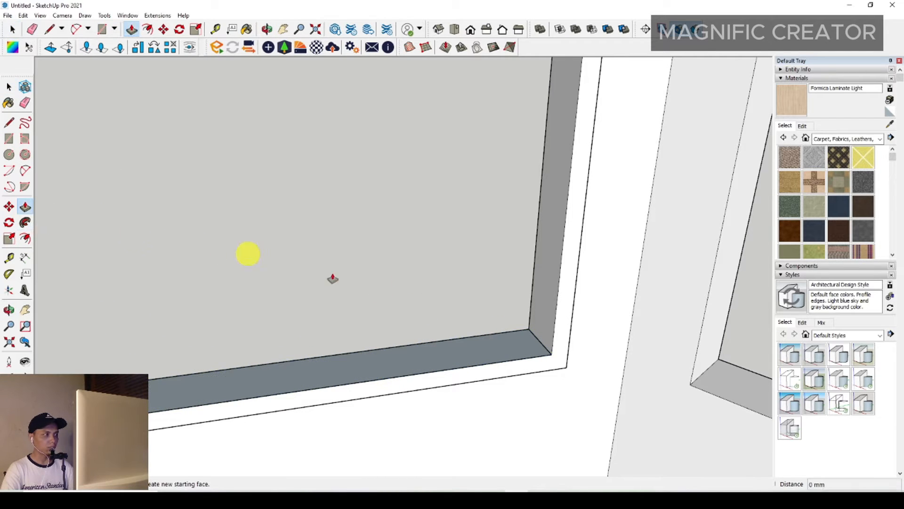
{"action": "left_click", "coordinate": [446, 349]}
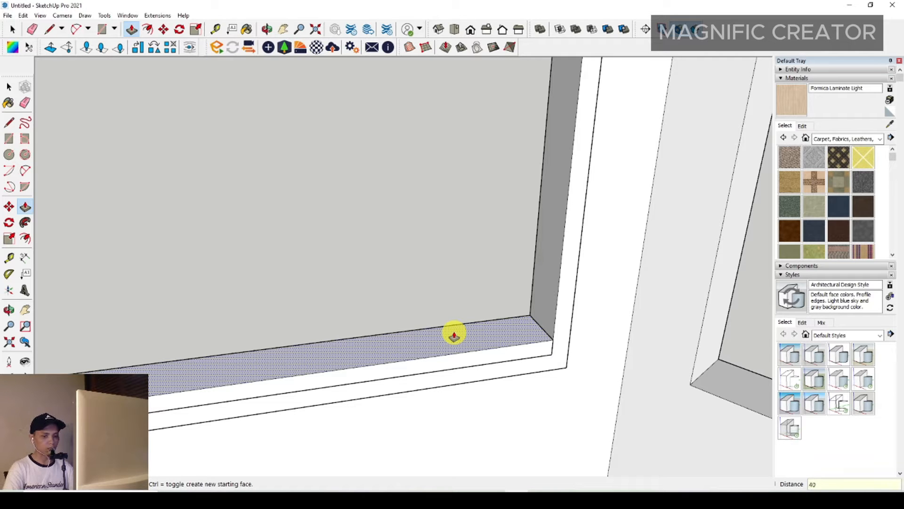
{"action": "left_click", "coordinate": [454, 335]}
Step: Select the whole extruded piece at the bottom of the window frame and make it a group
{"action": "key", "text": "space"}
{"action": "double_click", "coordinate": [480, 347]}
{"action": "right_click", "coordinate": [485, 347]}
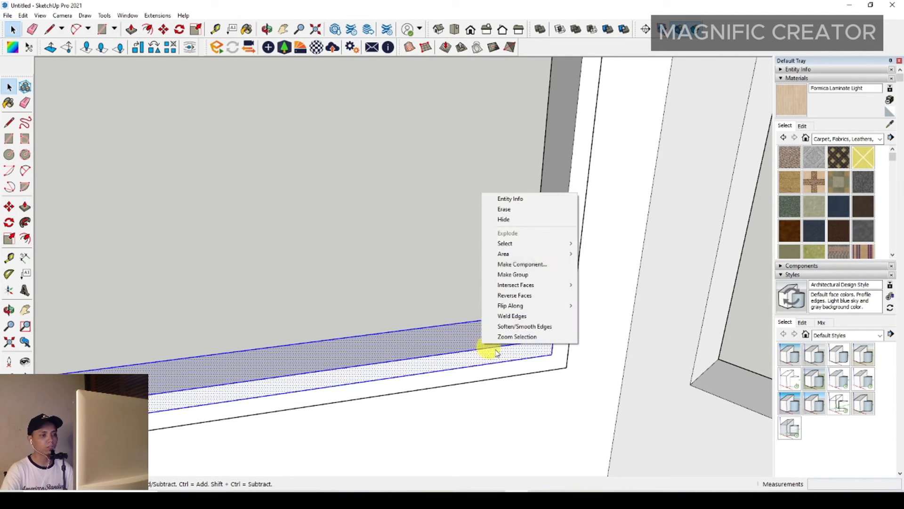
{"action": "left_click", "coordinate": [519, 275]}
{"action": "scroll", "coordinate": [488, 376], "scroll_direction": "down", "scroll_amount": 3}
{"action": "middle_click_drag", "start_coordinate": [488, 377], "coordinate": [510, 315]}
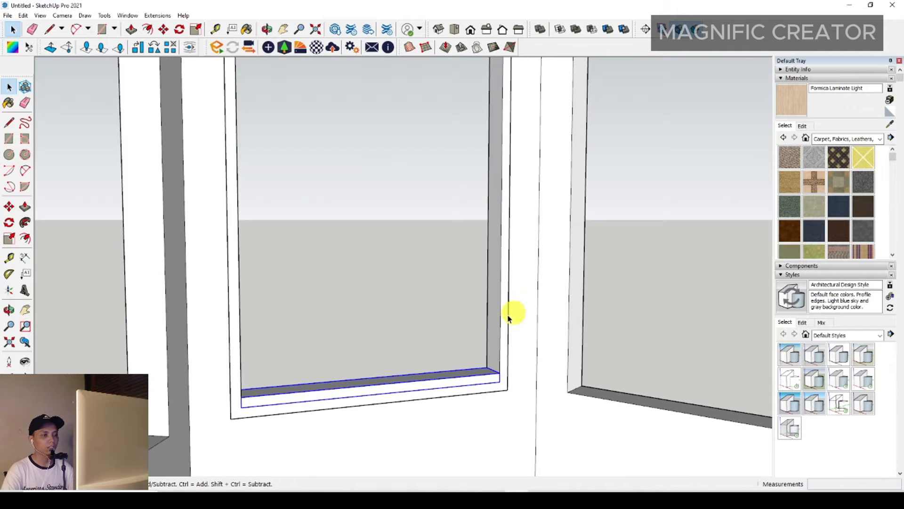
Step: Move the grouped bottom piece of the back window frame 1000 mm upward to form a crossbar
{"action": "left_click", "coordinate": [10, 207]}
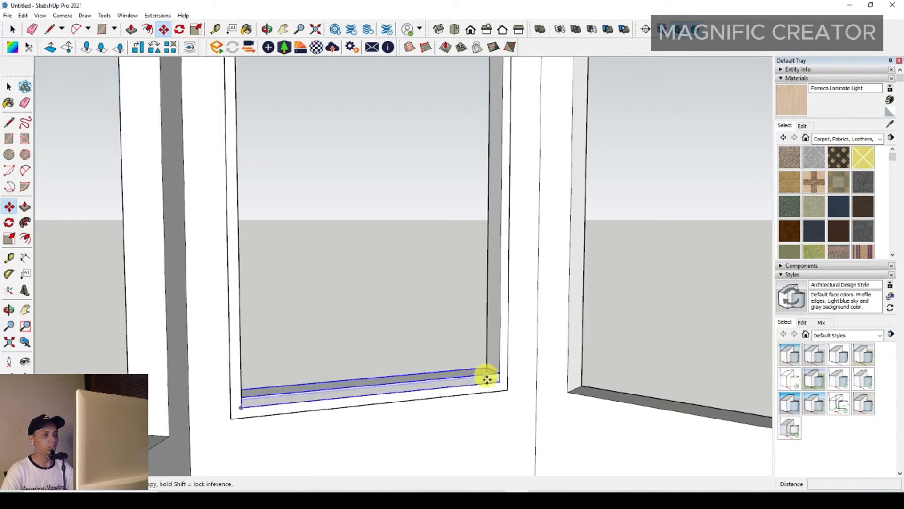
{"action": "left_click", "coordinate": [497, 376]}
{"action": "scroll", "coordinate": [499, 283], "scroll_direction": "down", "scroll_amount": 1}
{"action": "middle_click_drag", "start_coordinate": [499, 284], "coordinate": [493, 349], "text": "shift"}
{"action": "scroll", "coordinate": [489, 292], "scroll_direction": "down", "scroll_amount": 2}
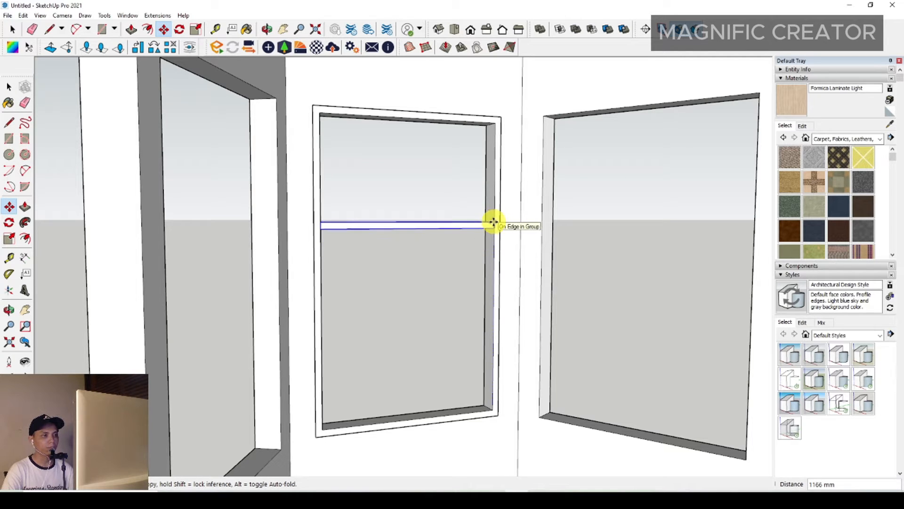
{"action": "type", "text": "1000"}
{"action": "key", "text": "Return"}
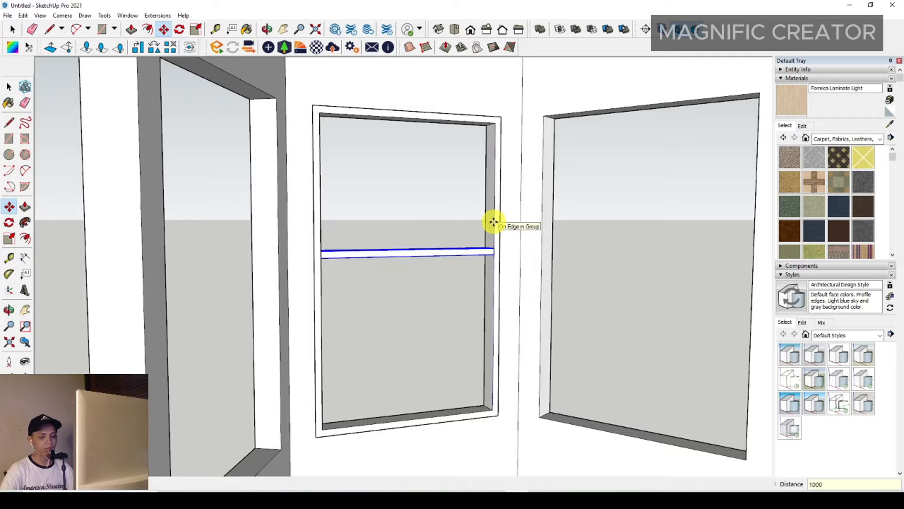
Step: Open the crossbar group and push its long front face inward by about 40 mm to reduce its depth
{"action": "middle_click_drag", "start_coordinate": [504, 250], "coordinate": [505, 328]}
{"action": "scroll", "coordinate": [509, 208], "scroll_direction": "up", "scroll_amount": 2}
{"action": "scroll", "coordinate": [485, 253], "scroll_direction": "up", "scroll_amount": 3}
{"action": "scroll", "coordinate": [486, 253], "scroll_direction": "up", "scroll_amount": 3}
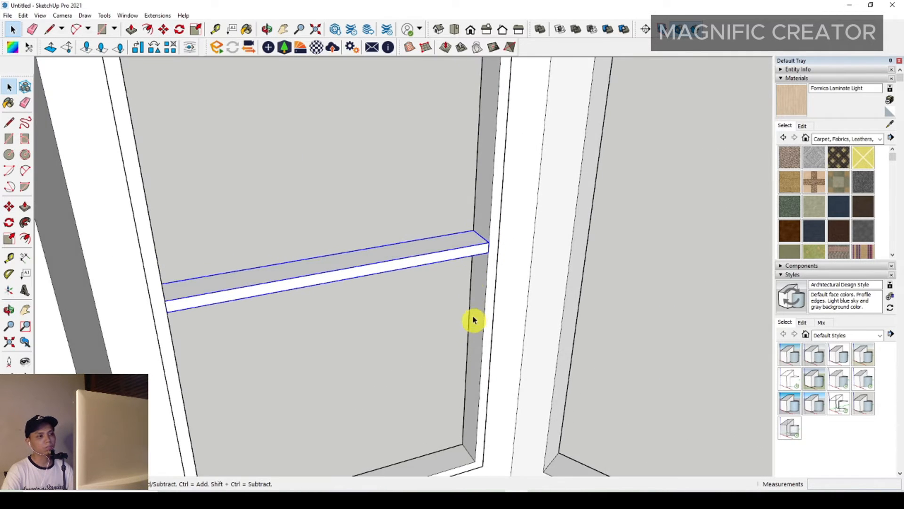
{"action": "scroll", "coordinate": [468, 238], "scroll_direction": "up", "scroll_amount": 2}
{"action": "scroll", "coordinate": [485, 259], "scroll_direction": "up", "scroll_amount": 3}
{"action": "left_click", "coordinate": [484, 262]}
{"action": "middle_click_drag", "start_coordinate": [484, 262], "coordinate": [489, 259]}
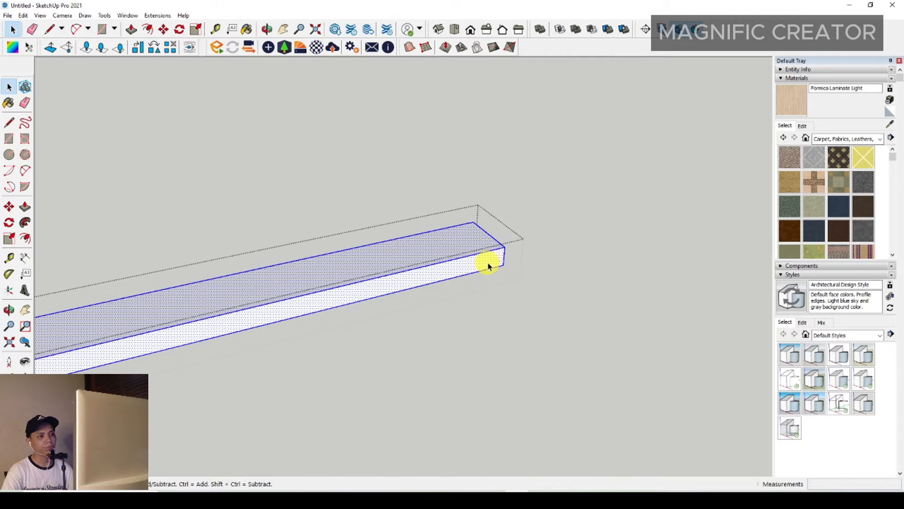
{"action": "left_click", "coordinate": [25, 208]}
{"action": "scroll", "coordinate": [459, 244], "scroll_direction": "up", "scroll_amount": 1}
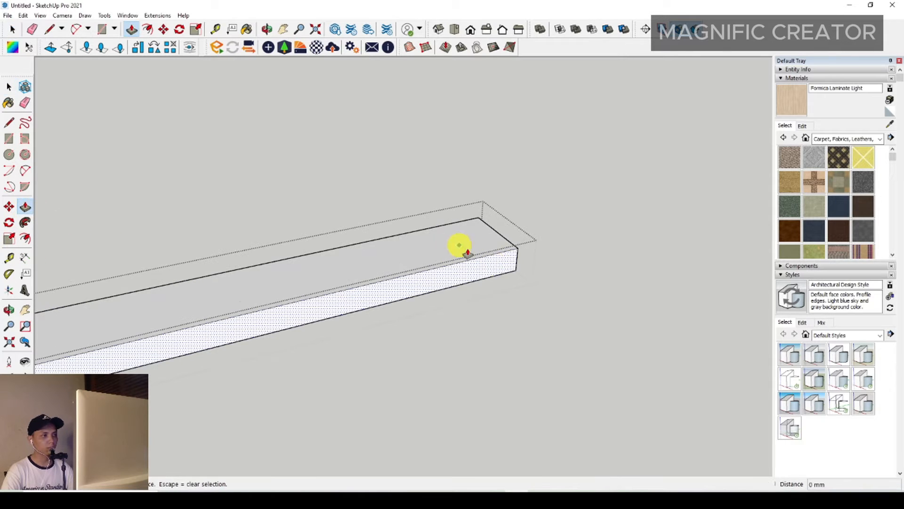
{"action": "left_click", "coordinate": [497, 267]}
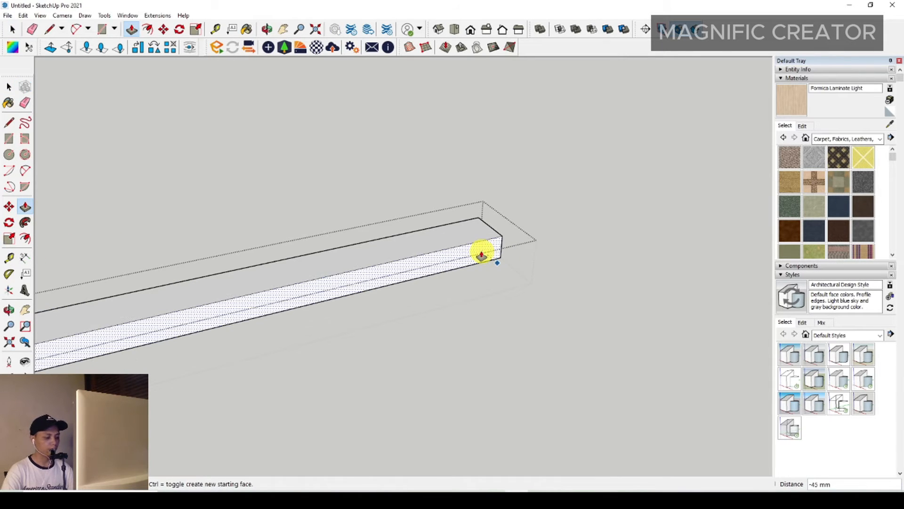
{"action": "key", "text": "Return"}
{"action": "key", "text": "space"}
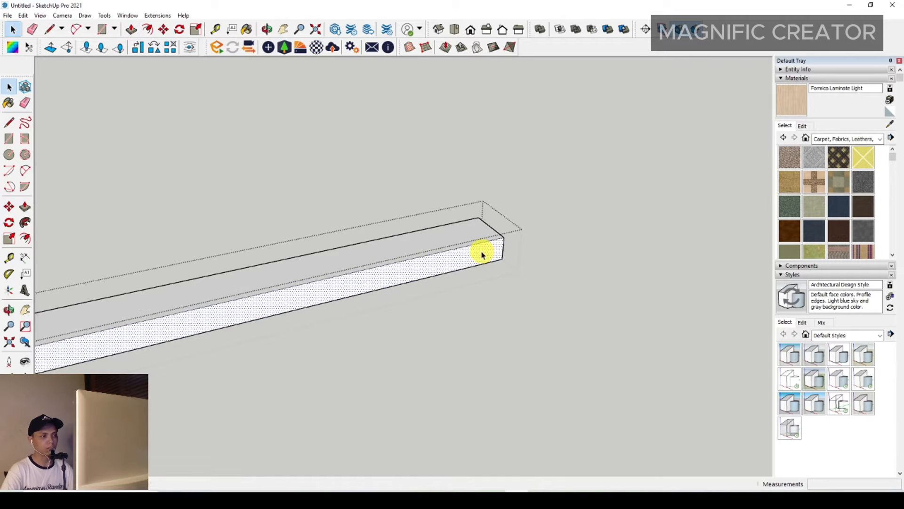
{"action": "scroll", "coordinate": [457, 219], "scroll_direction": "down", "scroll_amount": 1}
{"action": "left_click", "coordinate": [416, 173]}
Step: Draw a 1120 x 40 mm rectangle on the rear half of the crossbar's underside, ending at the edge's midpoint
{"action": "scroll", "coordinate": [428, 208], "scroll_direction": "down", "scroll_amount": 2}
{"action": "scroll", "coordinate": [472, 225], "scroll_direction": "up", "scroll_amount": 1}
{"action": "middle_click_drag", "start_coordinate": [471, 225], "coordinate": [64, 178]}
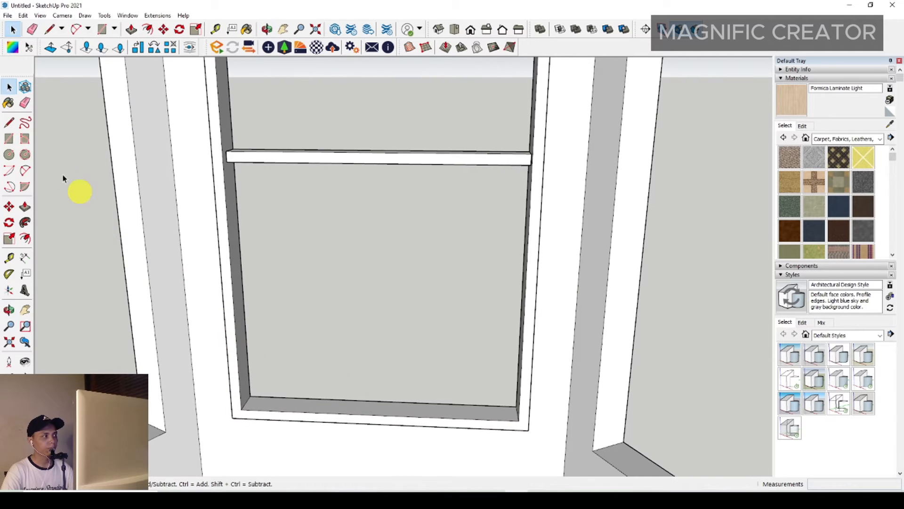
{"action": "left_click", "coordinate": [9, 139]}
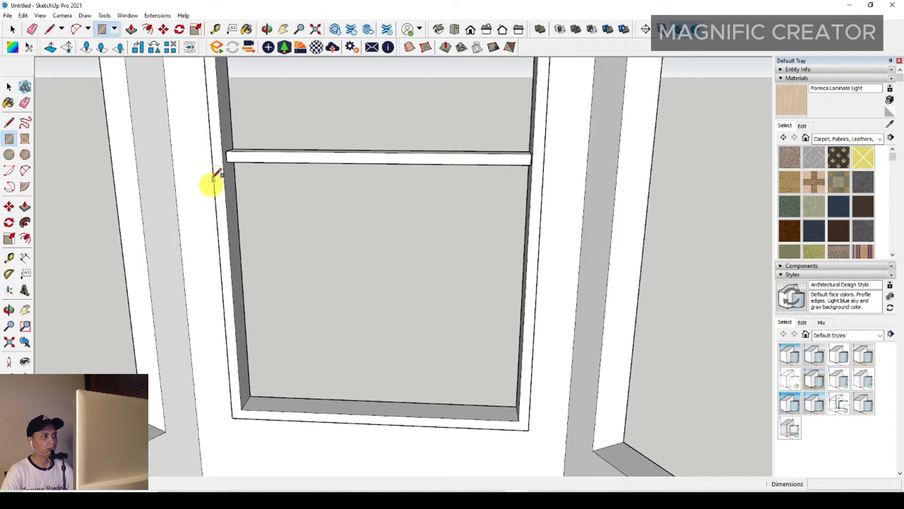
{"action": "middle_click_drag", "start_coordinate": [216, 174], "coordinate": [323, 299]}
{"action": "scroll", "coordinate": [405, 230], "scroll_direction": "up", "scroll_amount": 5}
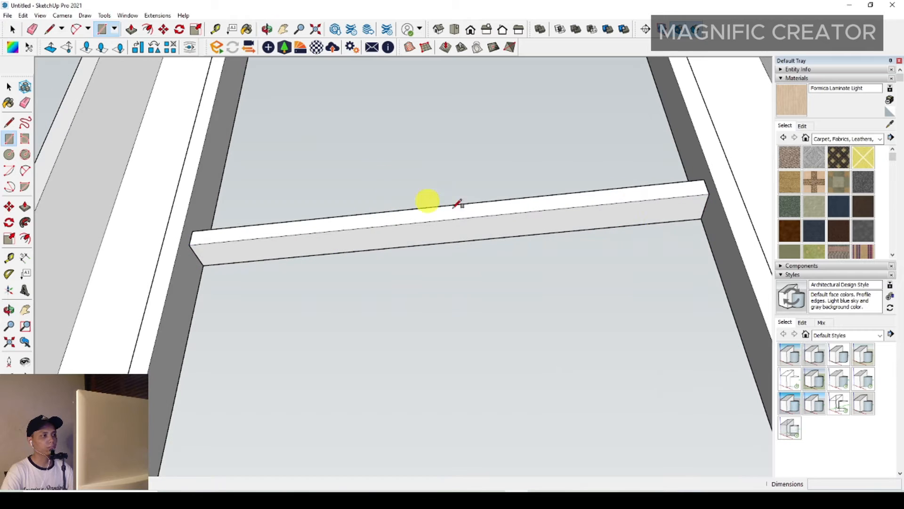
{"action": "scroll", "coordinate": [702, 218], "scroll_direction": "up", "scroll_amount": 2}
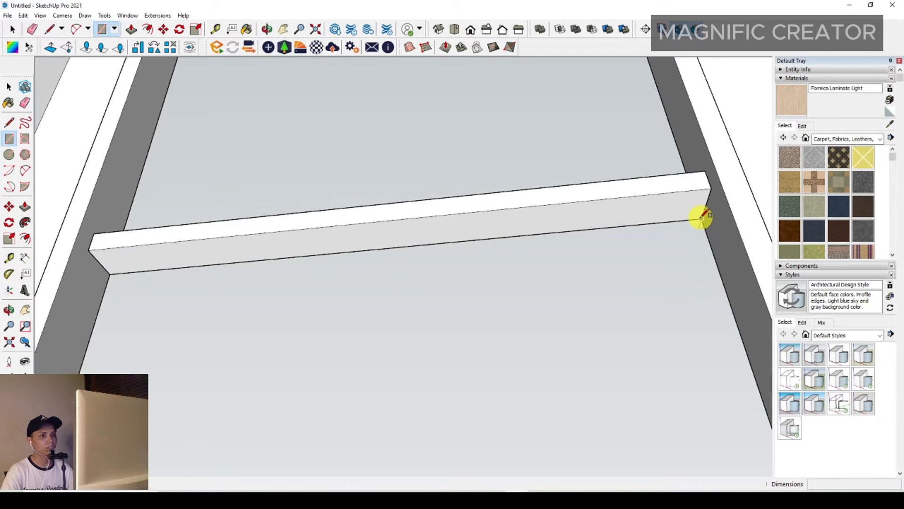
{"action": "left_click", "coordinate": [702, 218]}
{"action": "scroll", "coordinate": [101, 253], "scroll_direction": "up", "scroll_amount": 2}
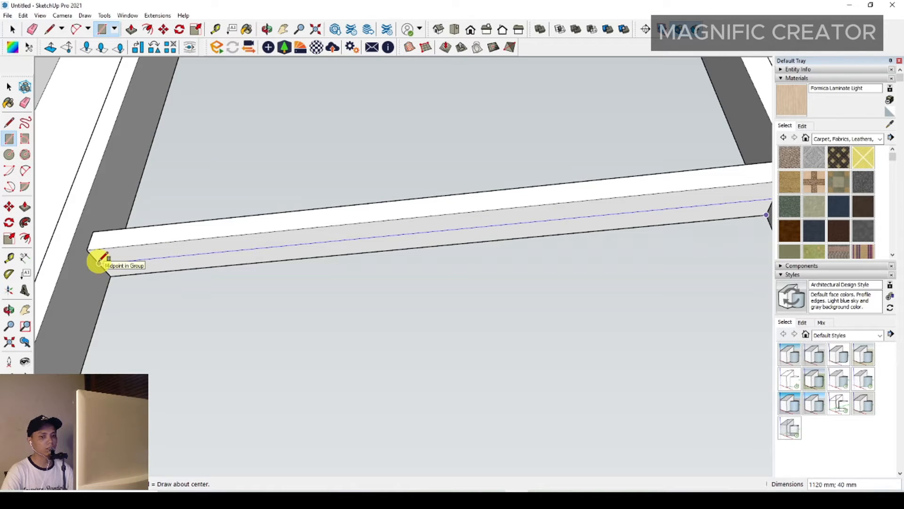
{"action": "left_click", "coordinate": [99, 261]}
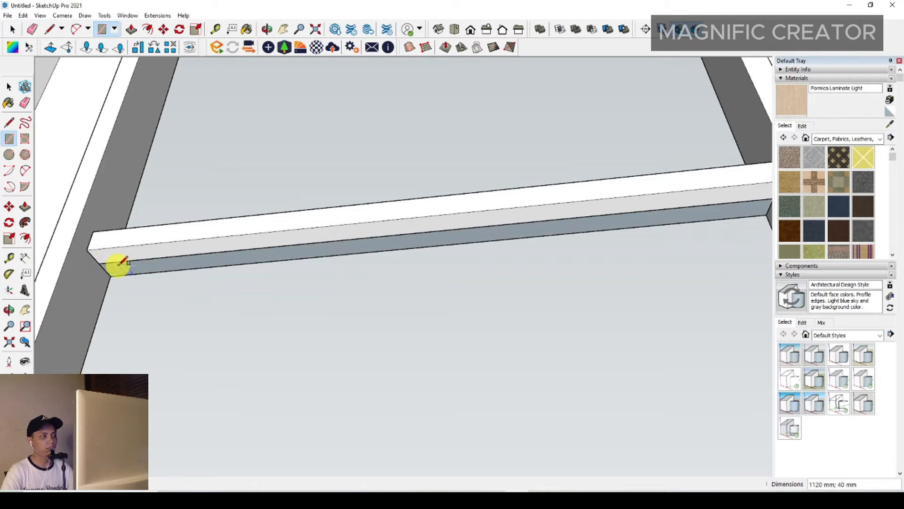
Step: Extrude the rectangle under the crossbar downward to the bottom of the window frame, forming a panel
{"action": "key", "text": "space"}
{"action": "left_click", "coordinate": [132, 268]}
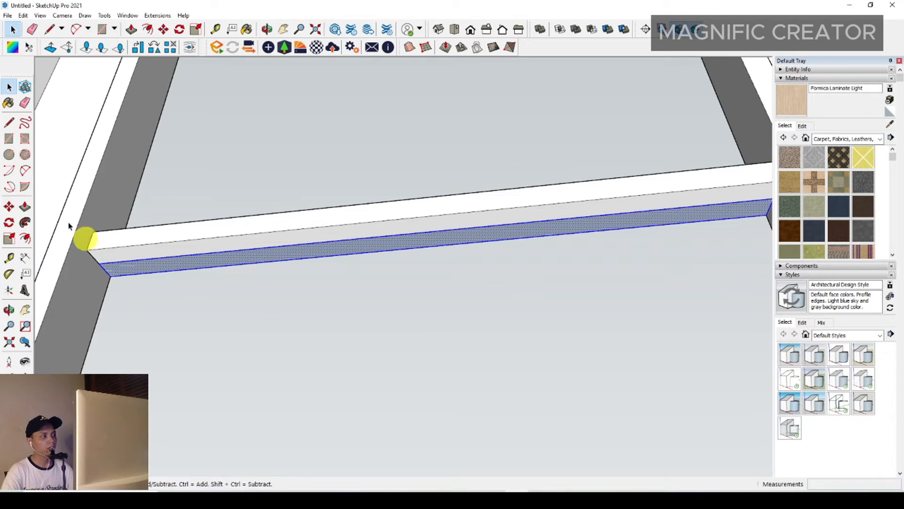
{"action": "left_click", "coordinate": [25, 206]}
{"action": "left_click", "coordinate": [137, 262]}
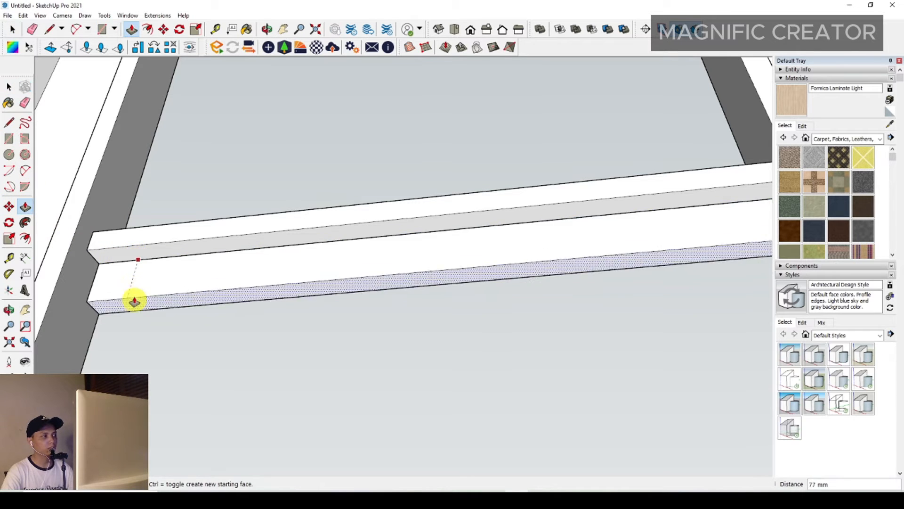
{"action": "scroll", "coordinate": [133, 301], "scroll_direction": "down", "scroll_amount": 3}
{"action": "middle_click_drag", "start_coordinate": [134, 301], "coordinate": [208, 259]}
{"action": "middle_click_drag", "start_coordinate": [230, 442], "coordinate": [234, 367], "text": "shift"}
{"action": "left_click", "coordinate": [247, 415]}
{"action": "key", "text": "space"}
Step: Offset the outline of the panel's front face inward by 50 mm
{"action": "double_click", "coordinate": [347, 304]}
{"action": "middle_click_drag", "start_coordinate": [347, 305], "coordinate": [582, 252]}
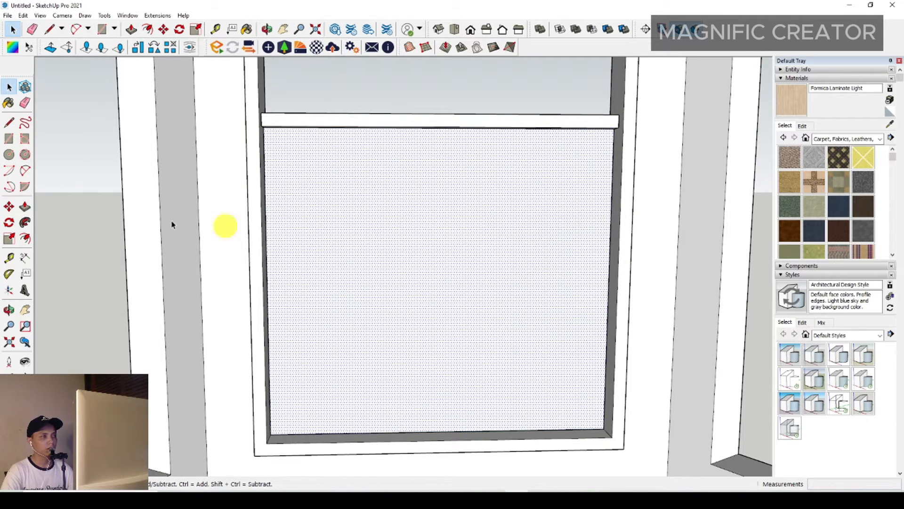
{"action": "left_click", "coordinate": [25, 239]}
{"action": "left_click", "coordinate": [411, 232]}
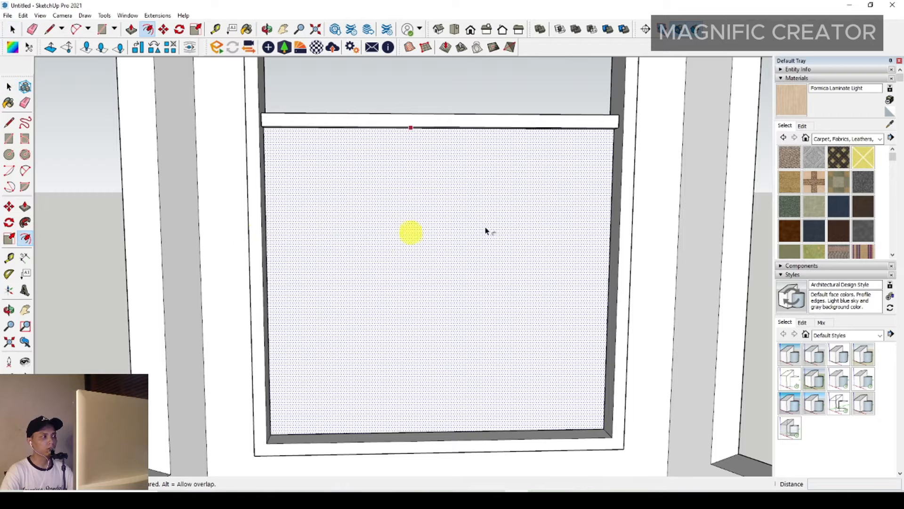
{"action": "left_click", "coordinate": [597, 245]}
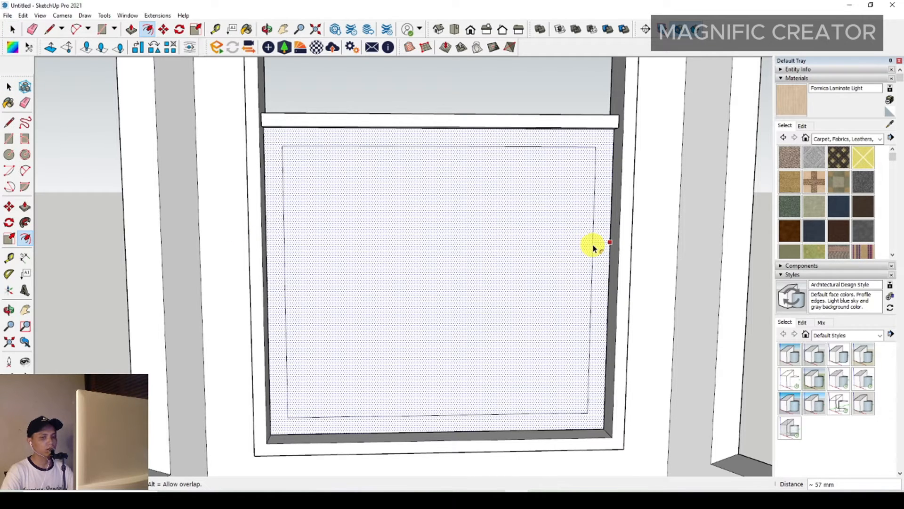
{"action": "left_click", "coordinate": [593, 245]}
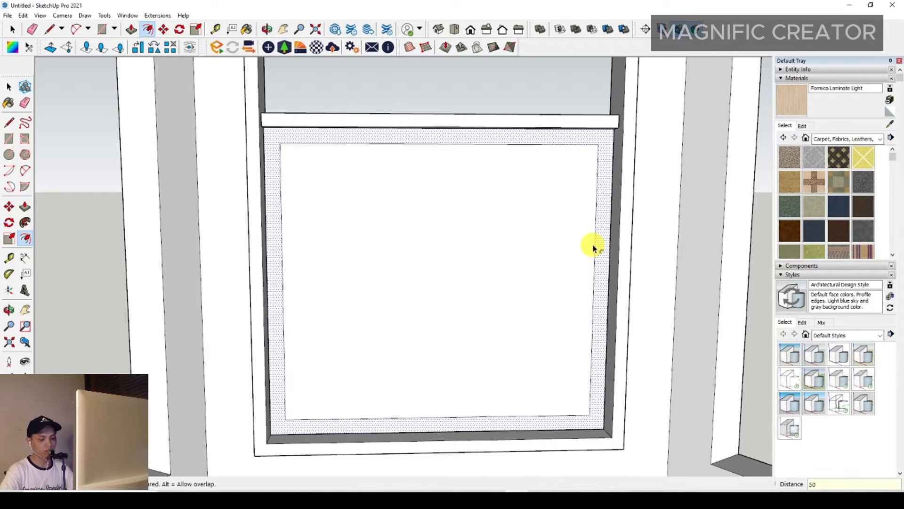
{"action": "key", "text": "space"}
Step: Push the panel's inner face back 40 mm through its full thickness to open up the lower sash frame
{"action": "middle_click_drag", "start_coordinate": [485, 269], "coordinate": [292, 310]}
{"action": "left_click", "coordinate": [290, 237]}
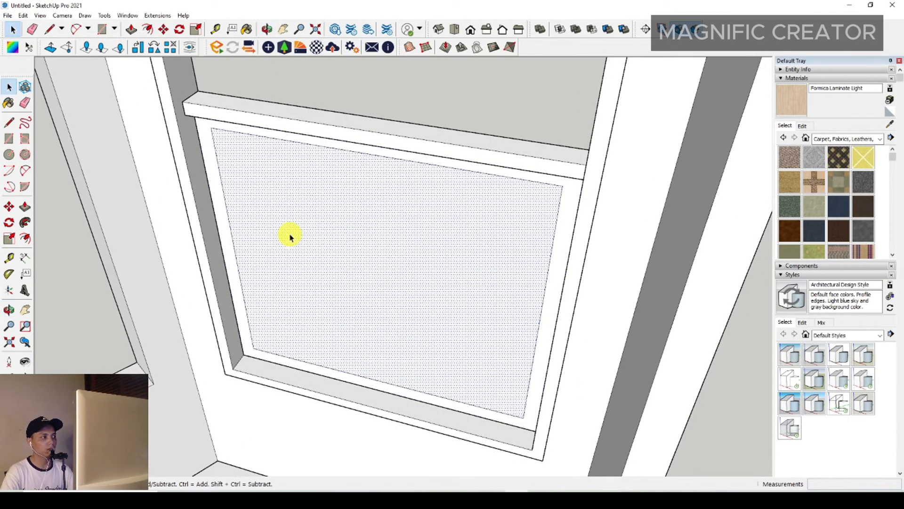
{"action": "left_click", "coordinate": [25, 206]}
{"action": "scroll", "coordinate": [273, 338], "scroll_direction": "up", "scroll_amount": 4}
{"action": "middle_click_drag", "start_coordinate": [288, 343], "coordinate": [320, 367]}
{"action": "middle_click_drag", "start_coordinate": [257, 358], "coordinate": [498, 337]}
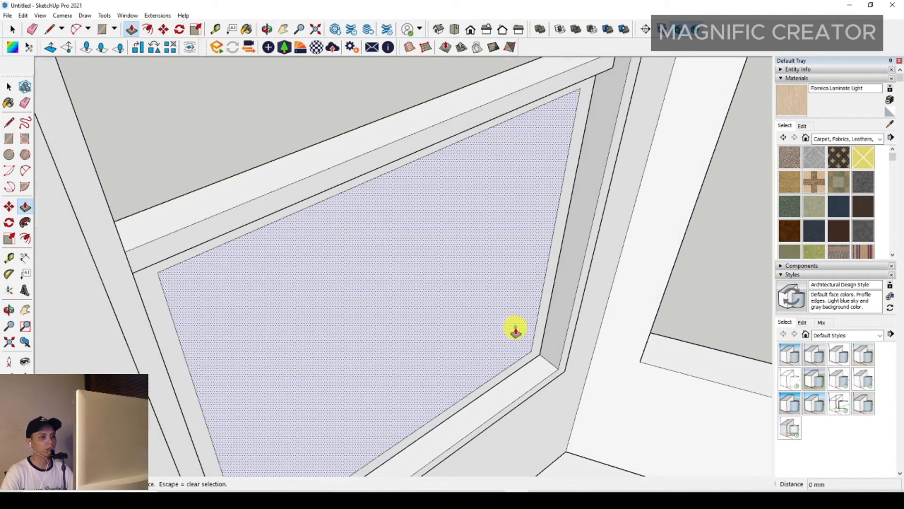
{"action": "scroll", "coordinate": [514, 331], "scroll_direction": "up", "scroll_amount": 1}
{"action": "left_click", "coordinate": [521, 345]}
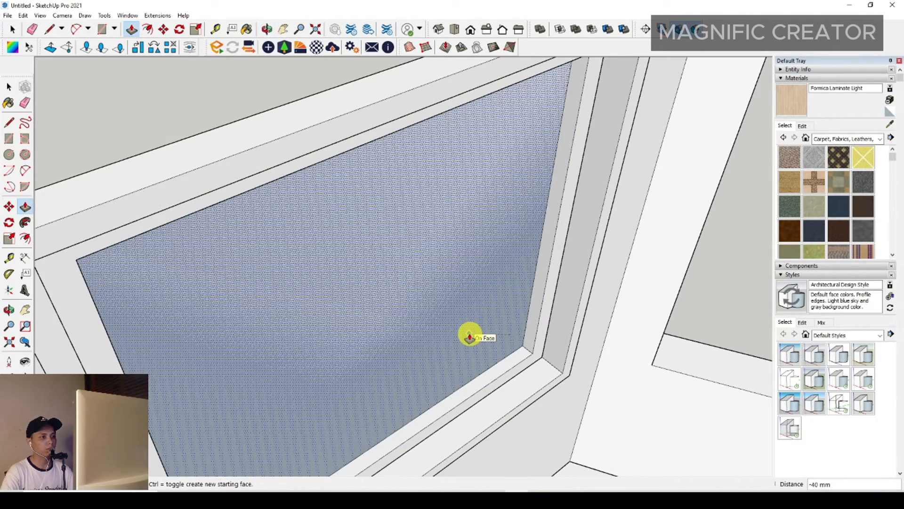
{"action": "left_click", "coordinate": [471, 326]}
{"action": "key", "text": "space"}
Step: Select all connected geometry of the lower sash frame and make it a group
{"action": "middle_click_drag", "start_coordinate": [524, 343], "coordinate": [565, 254]}
{"action": "scroll", "coordinate": [565, 254], "scroll_direction": "up", "scroll_amount": 1}
{"action": "triple_click", "coordinate": [567, 218]}
{"action": "right_click", "coordinate": [568, 217]}
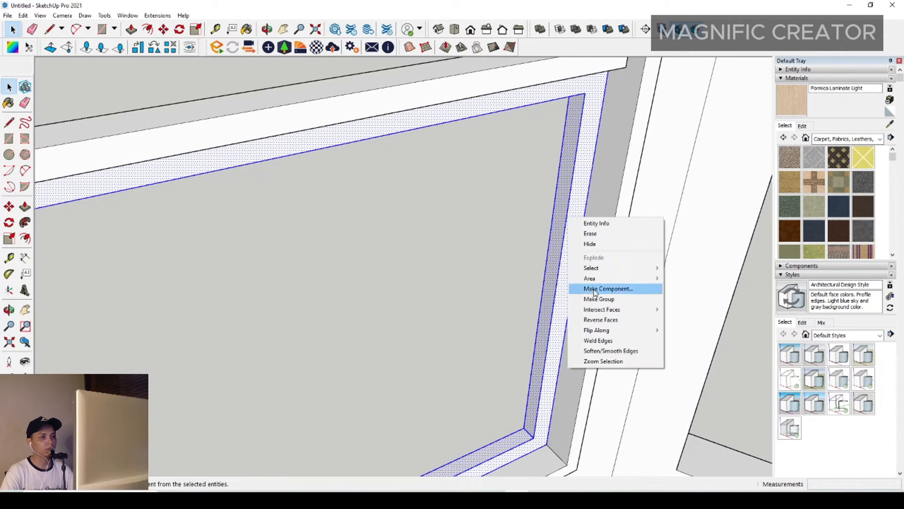
{"action": "left_click", "coordinate": [594, 299]}
Step: Draw a 1020 x 20 mm rectangle on the inner bottom face of the lower sash frame, up to its midpoint
{"action": "middle_click_drag", "start_coordinate": [567, 322], "coordinate": [473, 293]}
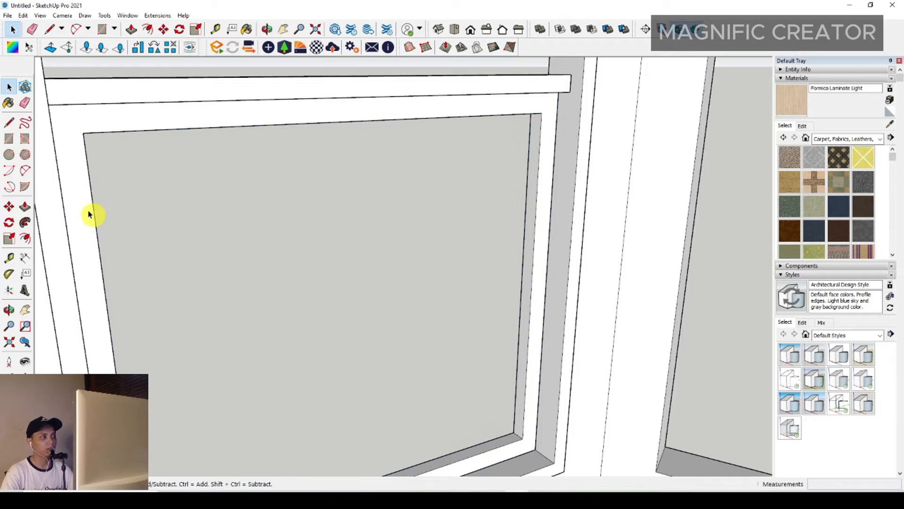
{"action": "left_click", "coordinate": [9, 139]}
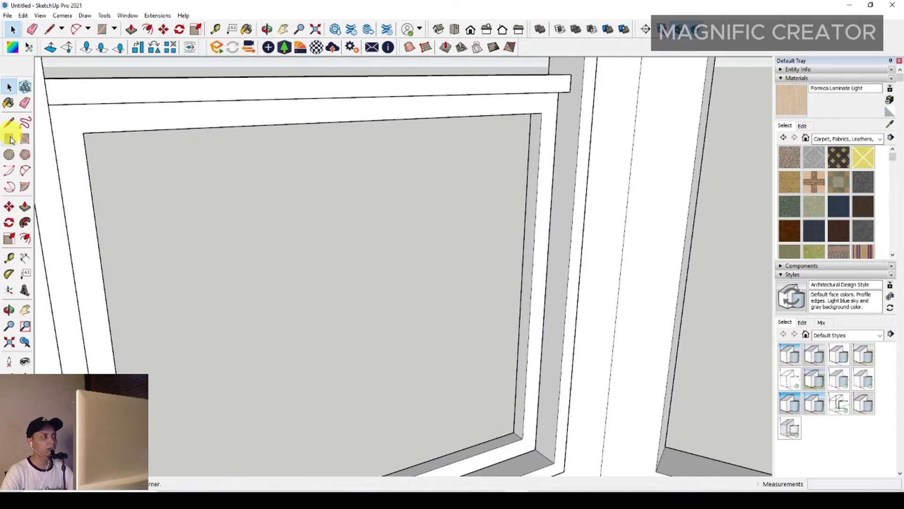
{"action": "scroll", "coordinate": [570, 320], "scroll_direction": "down", "scroll_amount": 2}
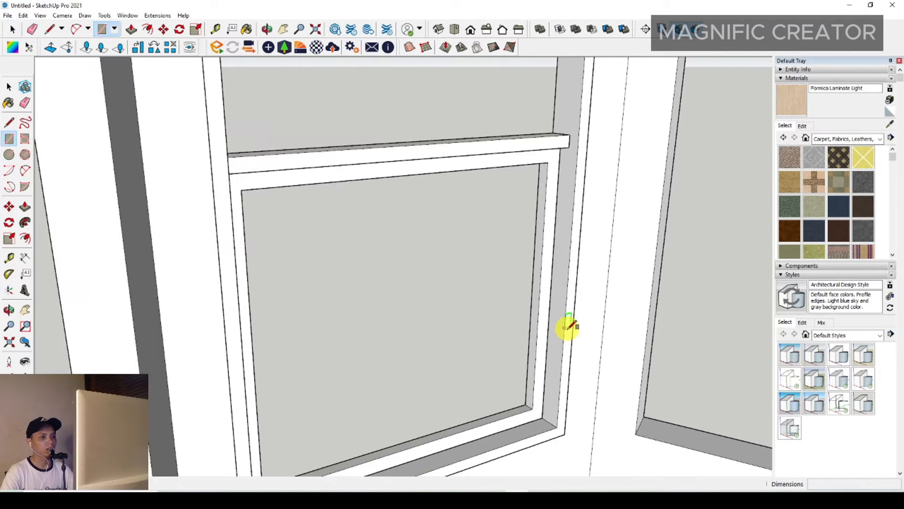
{"action": "scroll", "coordinate": [480, 393], "scroll_direction": "down", "scroll_amount": 2}
{"action": "scroll", "coordinate": [575, 379], "scroll_direction": "up", "scroll_amount": 6}
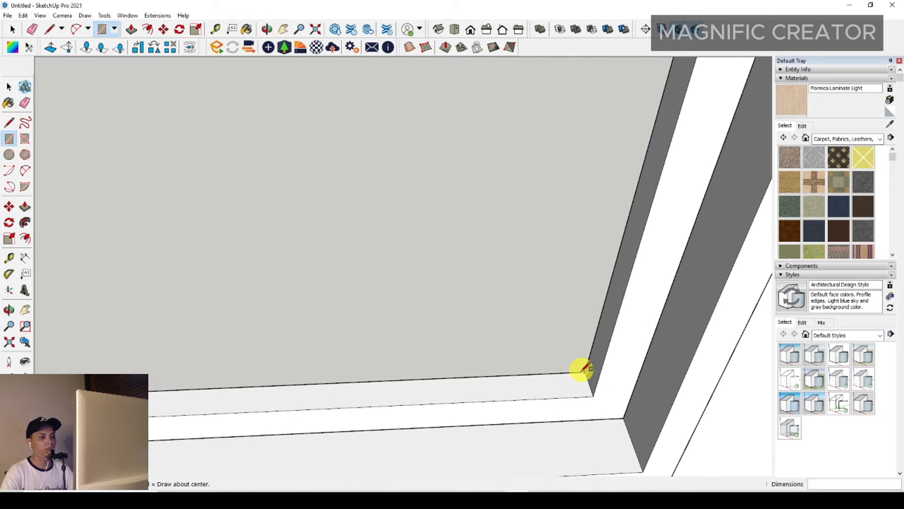
{"action": "left_click", "coordinate": [584, 372]}
{"action": "scroll", "coordinate": [508, 383], "scroll_direction": "down", "scroll_amount": 2}
{"action": "middle_click_drag", "start_coordinate": [391, 387], "coordinate": [249, 380]}
{"action": "scroll", "coordinate": [208, 376], "scroll_direction": "up", "scroll_amount": 3}
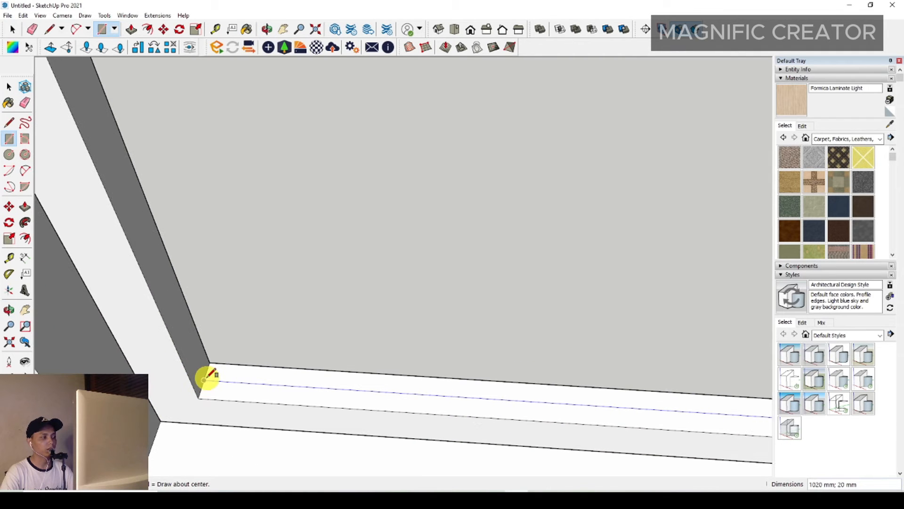
{"action": "left_click", "coordinate": [208, 376]}
{"action": "key", "text": "space"}
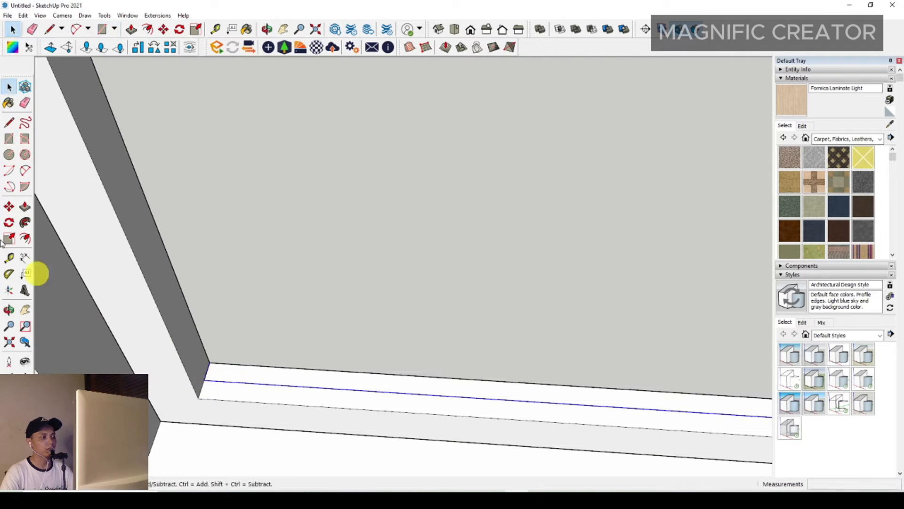
Step: Extrude the narrow rectangle inside the lower sash frame about 20 mm upward
{"action": "left_click", "coordinate": [25, 206]}
{"action": "left_click", "coordinate": [217, 382]}
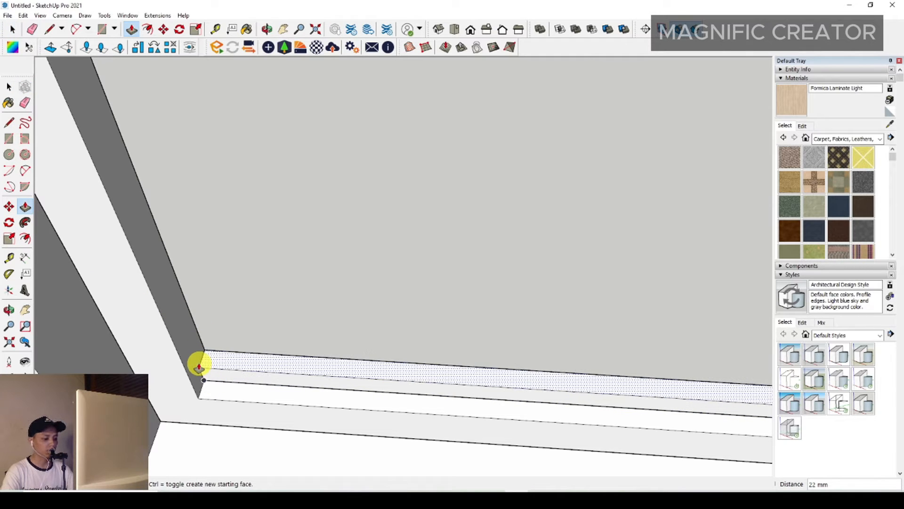
{"action": "left_click", "coordinate": [198, 366]}
{"action": "key", "text": "space"}
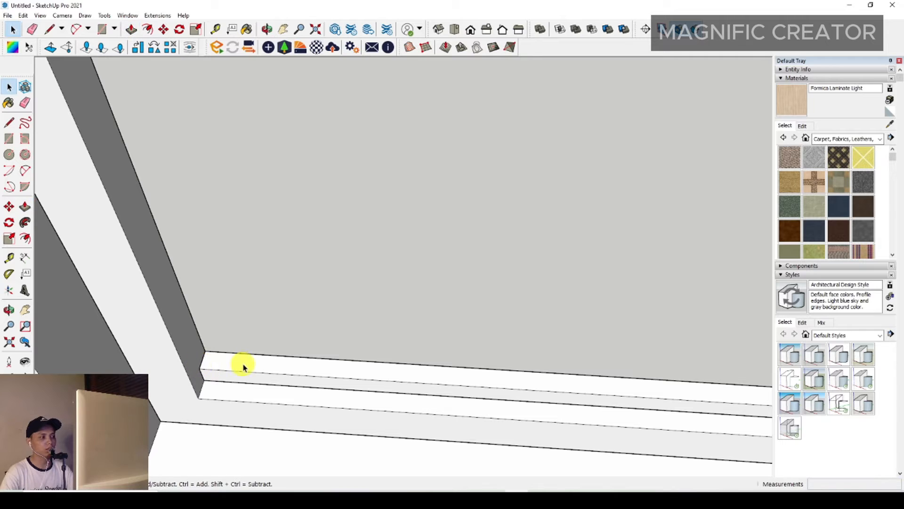
Step: Select the whole extruded strip at the bottom of the lower sash and make it a group
{"action": "triple_click", "coordinate": [241, 365]}
{"action": "right_click", "coordinate": [240, 365]}
{"action": "left_click", "coordinate": [278, 295]}
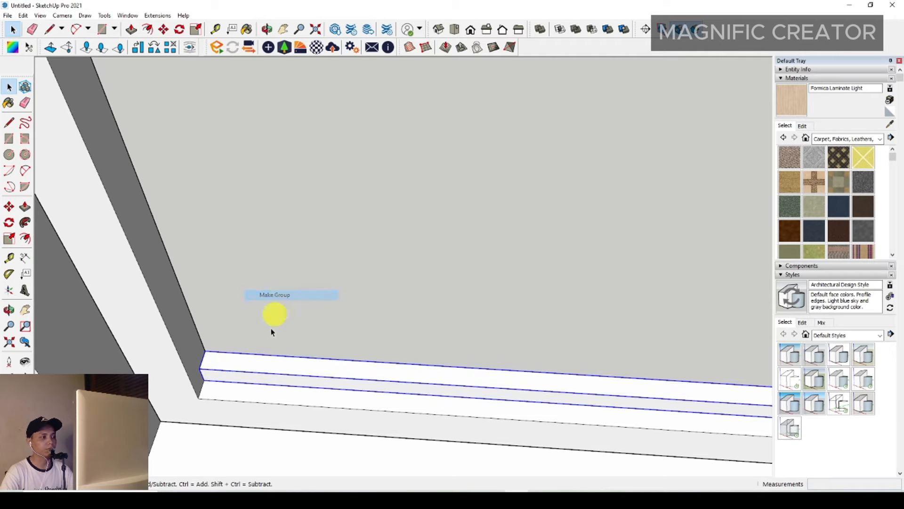
{"action": "right_click", "coordinate": [261, 375]}
{"action": "middle_click_drag", "start_coordinate": [238, 365], "coordinate": [529, 304]}
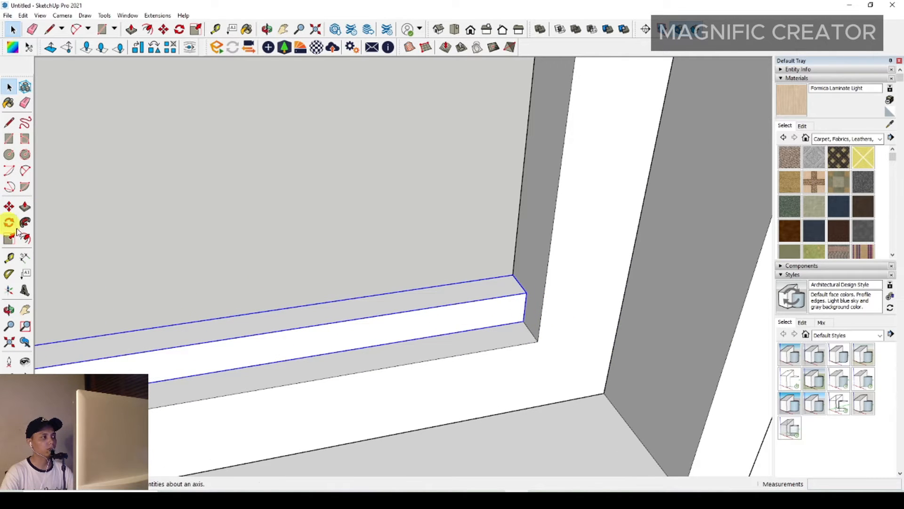
{"action": "left_click", "coordinate": [470, 253]}
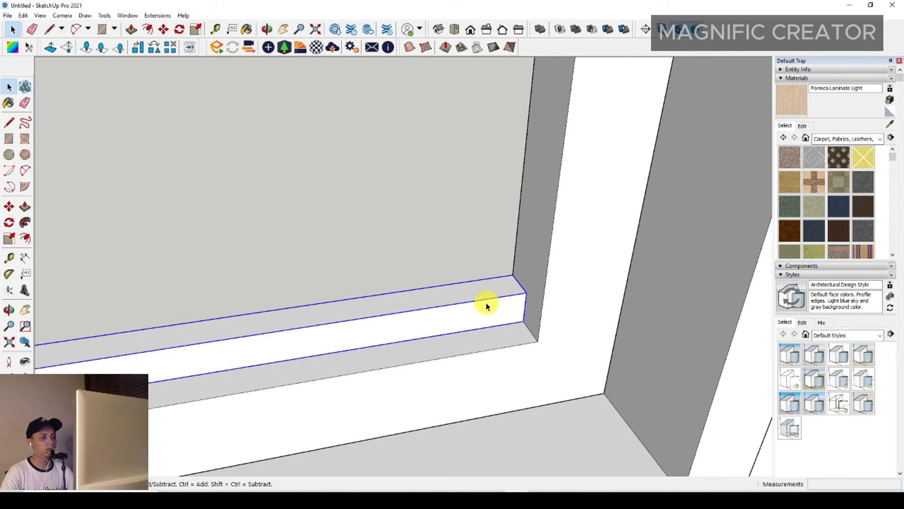
Step: Rotate a copy of the bottom strip 90 degrees about its end corner to form a vertical bar in the lower sash
{"action": "scroll", "coordinate": [486, 306], "scroll_direction": "up", "scroll_amount": 2}
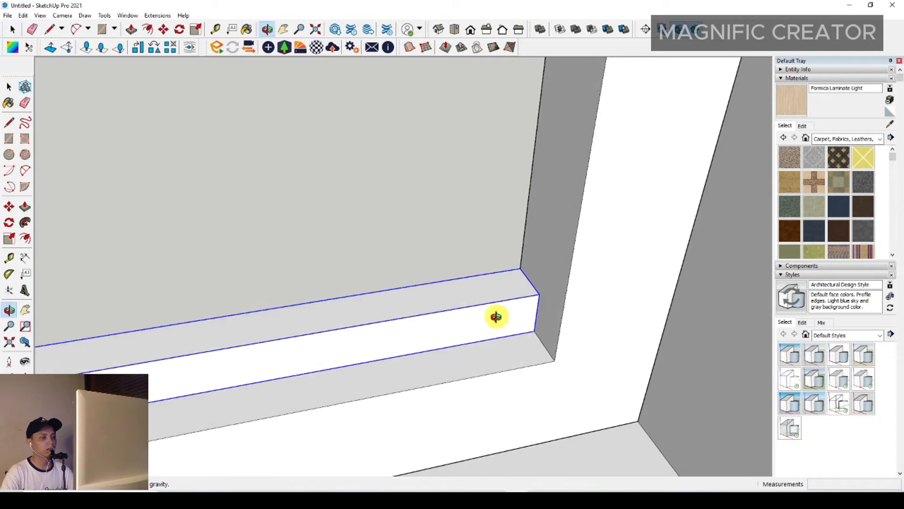
{"action": "left_click", "coordinate": [9, 224]}
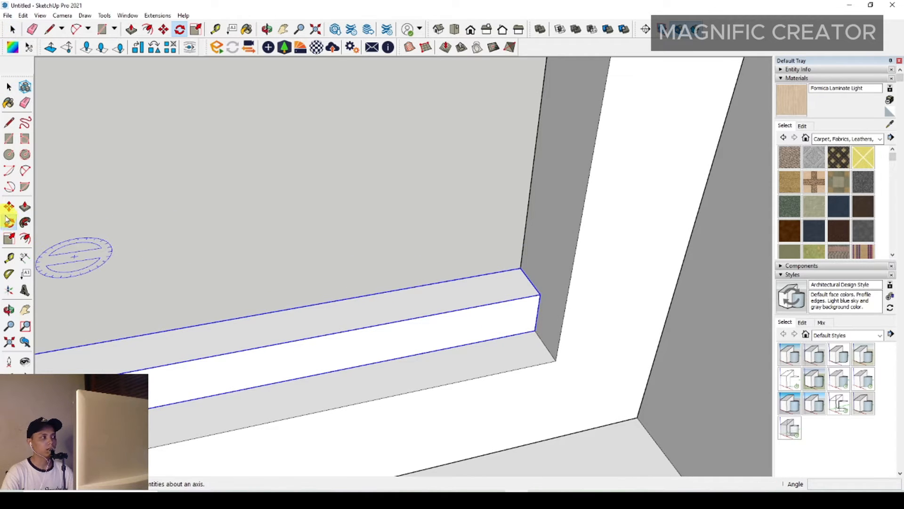
{"action": "middle_click_drag", "start_coordinate": [550, 307], "coordinate": [526, 237]}
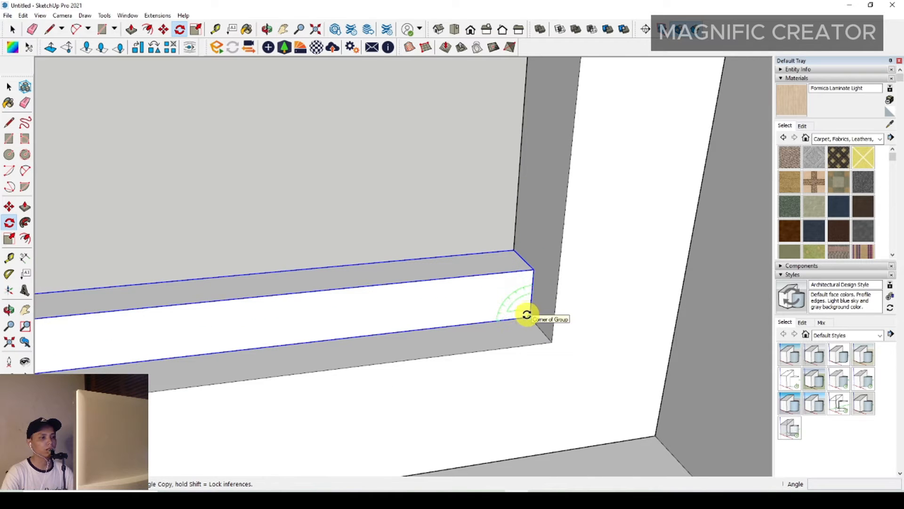
{"action": "left_click", "coordinate": [471, 325]}
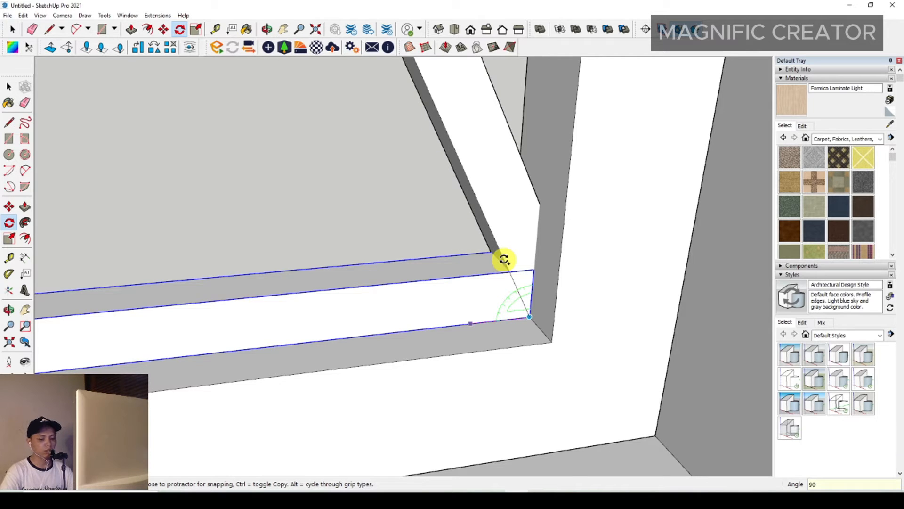
{"action": "left_click", "coordinate": [504, 259]}
{"action": "key", "text": "space"}
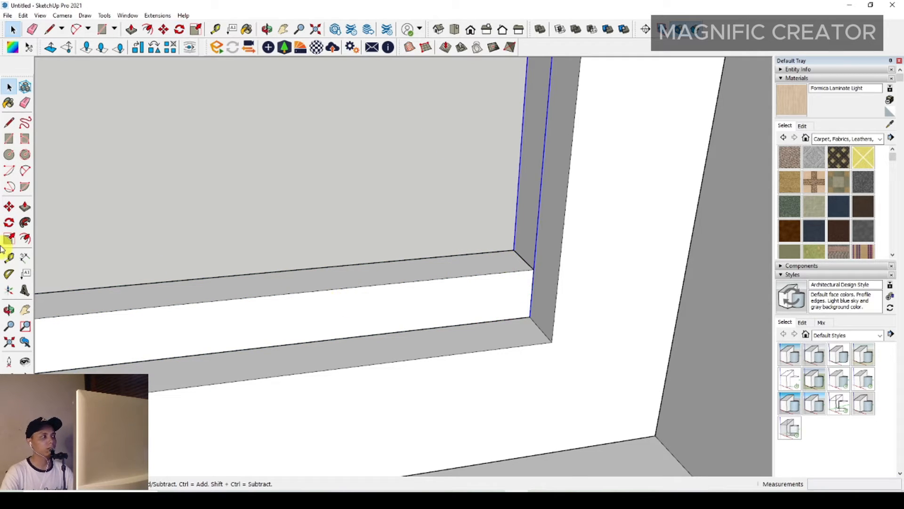
Step: Move the vertical bar along the bottom strip to the middle of the lower sash opening
{"action": "left_click", "coordinate": [9, 210]}
{"action": "left_click", "coordinate": [516, 324]}
{"action": "left_click", "coordinate": [531, 318]}
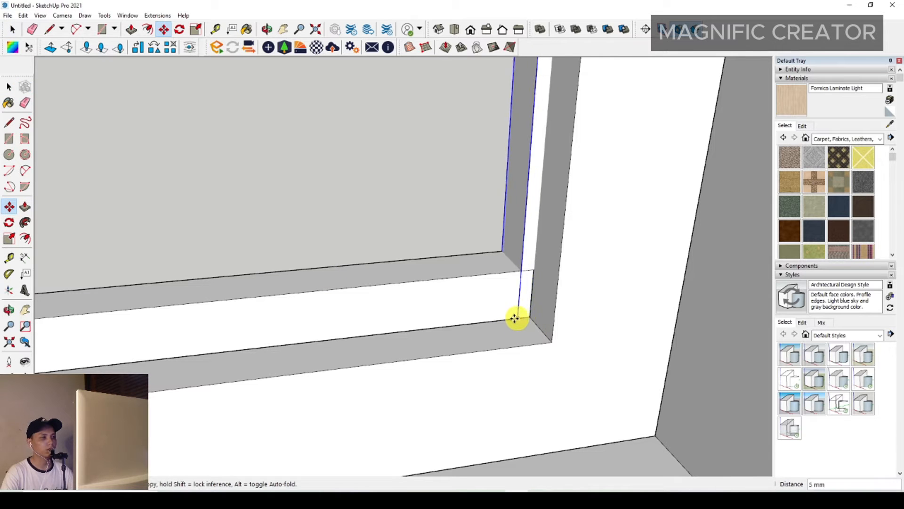
{"action": "scroll", "coordinate": [489, 325], "scroll_direction": "down", "scroll_amount": 8}
{"action": "middle_click_drag", "start_coordinate": [292, 342], "coordinate": [383, 323], "text": "shift"}
{"action": "scroll", "coordinate": [383, 323], "scroll_direction": "up", "scroll_amount": 2}
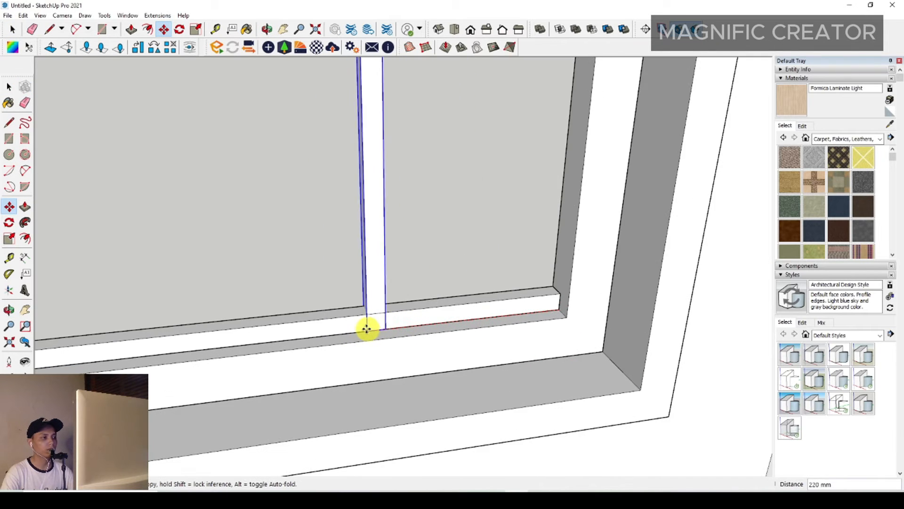
{"action": "left_click", "coordinate": [366, 330]}
{"action": "scroll", "coordinate": [372, 331], "scroll_direction": "up", "scroll_amount": 3}
{"action": "left_click", "coordinate": [376, 331]}
{"action": "scroll", "coordinate": [365, 331], "scroll_direction": "down", "scroll_amount": 1}
{"action": "scroll", "coordinate": [365, 332], "scroll_direction": "down", "scroll_amount": 3}
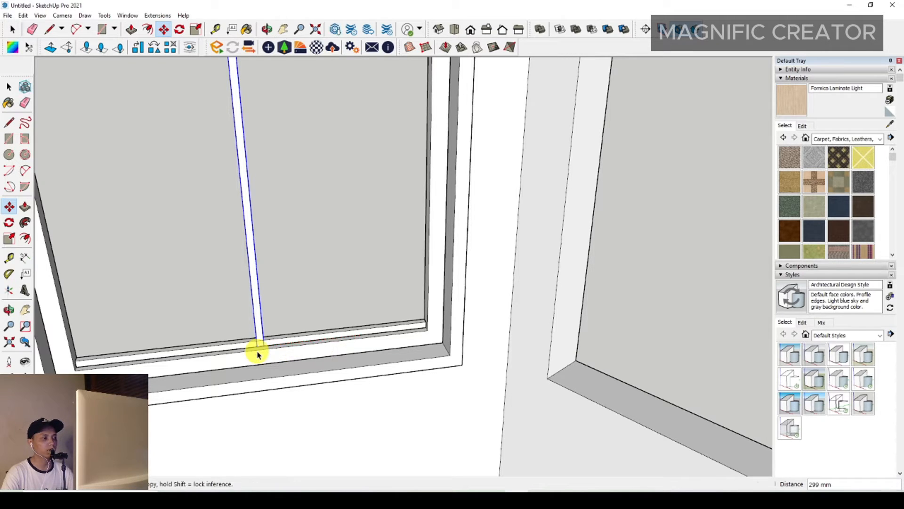
{"action": "left_click", "coordinate": [258, 355]}
{"action": "key", "text": "space"}
Step: Inside the vertical bar's group, push its upper end down 120 mm to the inner top edge of the lower sash frame
{"action": "scroll", "coordinate": [288, 359], "scroll_direction": "down", "scroll_amount": 5}
{"action": "middle_click_drag", "start_coordinate": [336, 387], "coordinate": [372, 241]}
{"action": "scroll", "coordinate": [311, 244], "scroll_direction": "up", "scroll_amount": 2}
{"action": "scroll", "coordinate": [312, 244], "scroll_direction": "up", "scroll_amount": 3}
{"action": "scroll", "coordinate": [371, 241], "scroll_direction": "up", "scroll_amount": 1}
{"action": "double_click", "coordinate": [354, 252]}
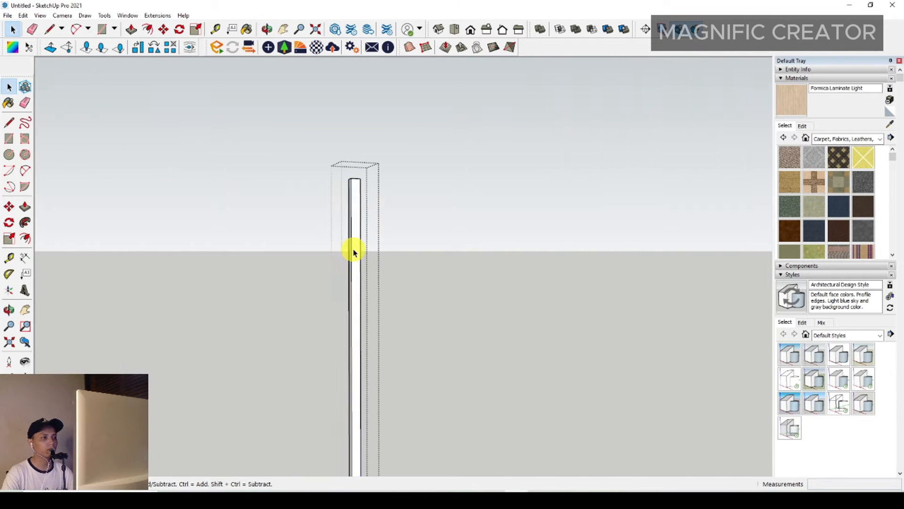
{"action": "left_click", "coordinate": [354, 250]}
{"action": "left_click_drag", "start_coordinate": [312, 154], "coordinate": [426, 226]}
{"action": "key", "text": "p"}
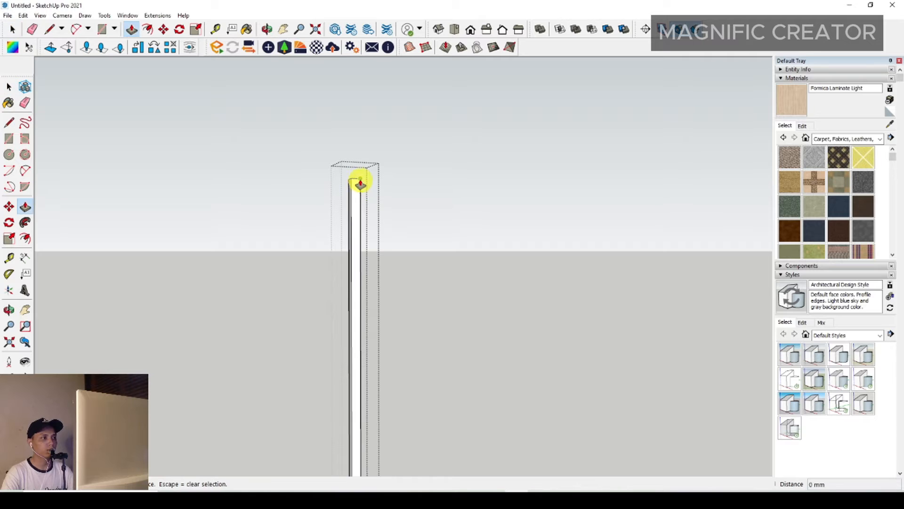
{"action": "key", "text": "i"}
{"action": "scroll", "coordinate": [361, 216], "scroll_direction": "down", "scroll_amount": 2}
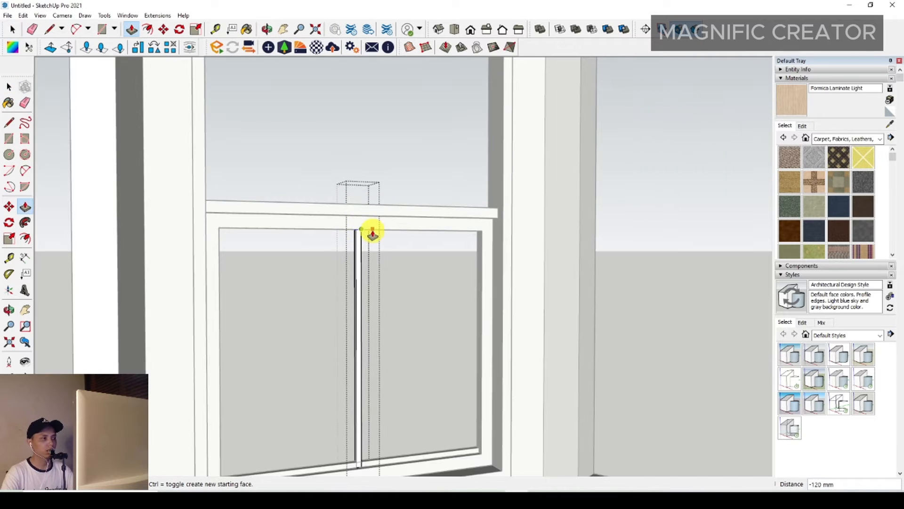
{"action": "left_click", "coordinate": [372, 231]}
{"action": "key", "text": "space"}
{"action": "scroll", "coordinate": [372, 231], "scroll_direction": "down", "scroll_amount": 1}
{"action": "left_click", "coordinate": [383, 215]}
Step: Convert the horizontal bottom strip of the lower sash into a component with the default settings
{"action": "scroll", "coordinate": [430, 454], "scroll_direction": "up", "scroll_amount": 5}
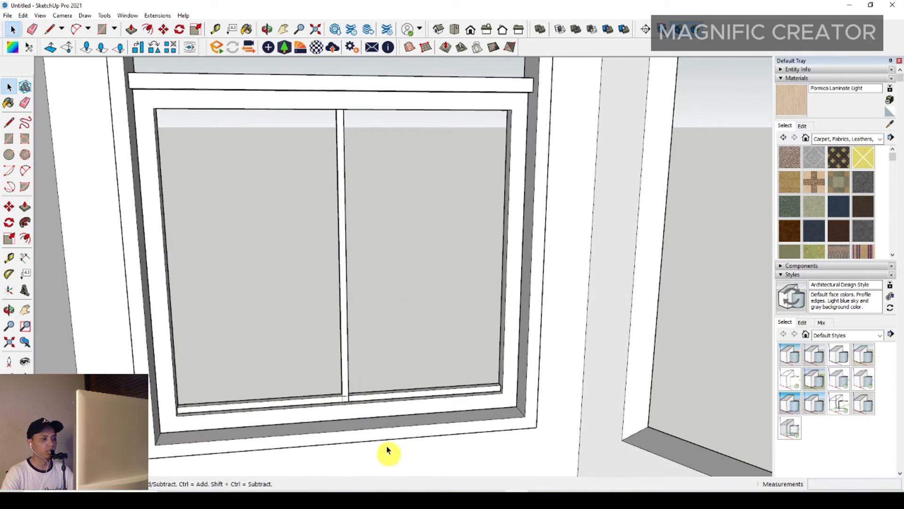
{"action": "right_click", "coordinate": [417, 416]}
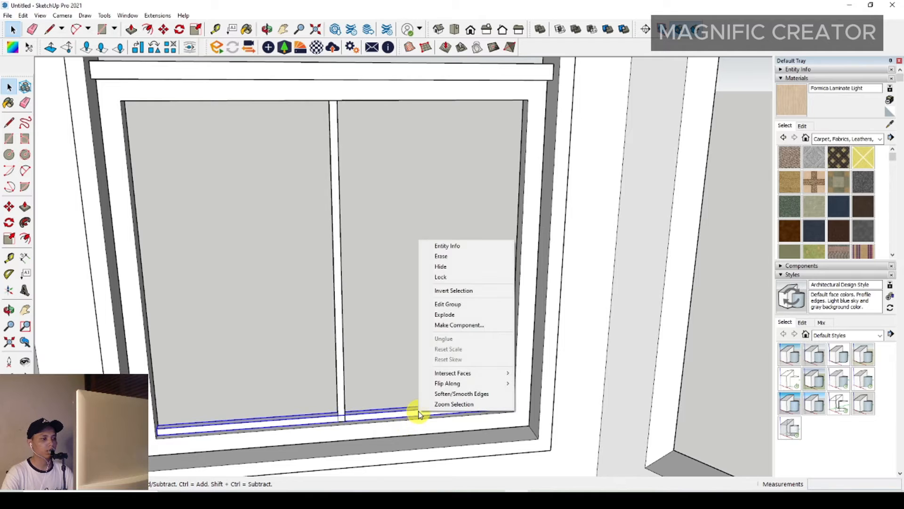
{"action": "left_click", "coordinate": [461, 324]}
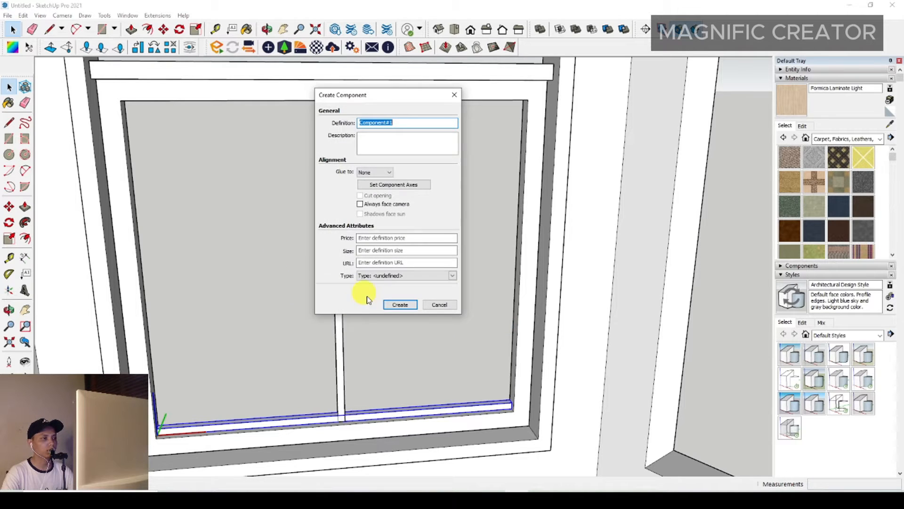
{"action": "left_click", "coordinate": [398, 304]}
Step: Copy the bottom strip 880 mm up to the top of the sash opening and divide the distance into three equal intervals
{"action": "scroll", "coordinate": [542, 409], "scroll_direction": "up", "scroll_amount": 4}
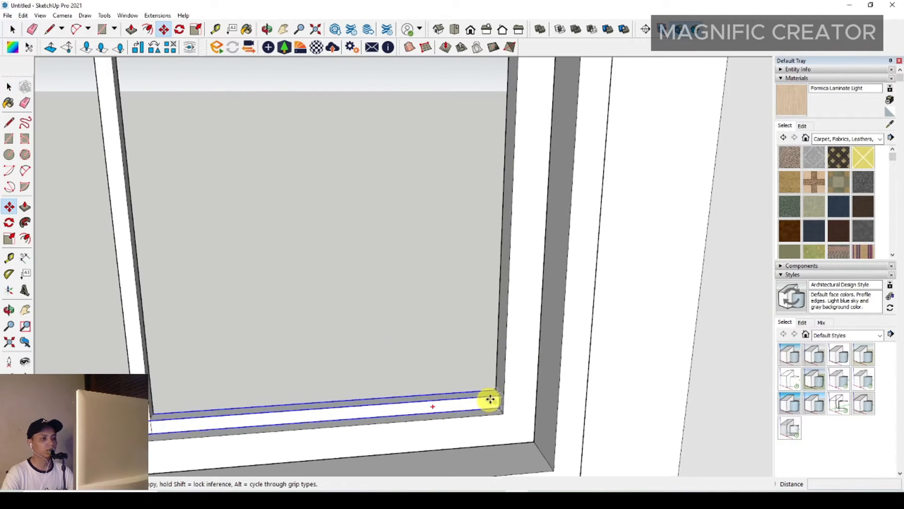
{"action": "left_click", "coordinate": [499, 395]}
{"action": "key", "text": "ctrl"}
{"action": "scroll", "coordinate": [503, 315], "scroll_direction": "down", "scroll_amount": 3}
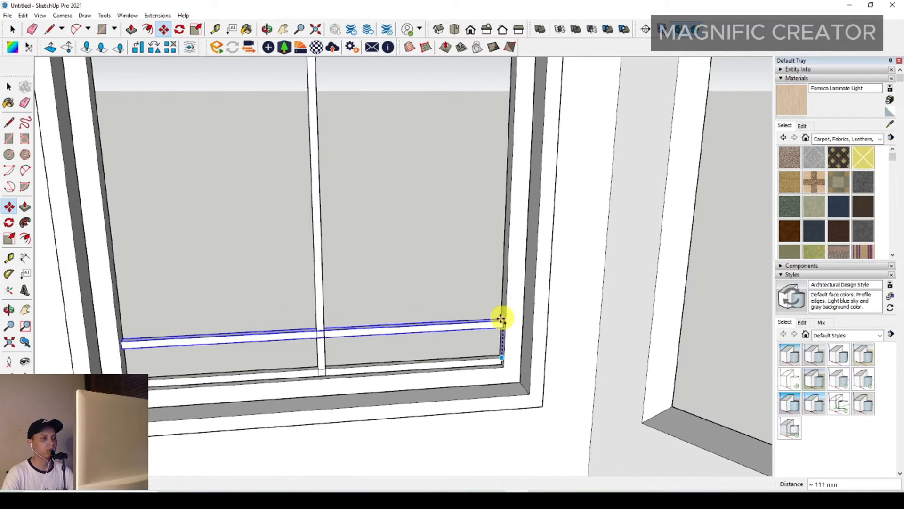
{"action": "middle_click_drag", "start_coordinate": [505, 258], "coordinate": [506, 345], "text": "shift"}
{"action": "scroll", "coordinate": [507, 167], "scroll_direction": "up", "scroll_amount": 1}
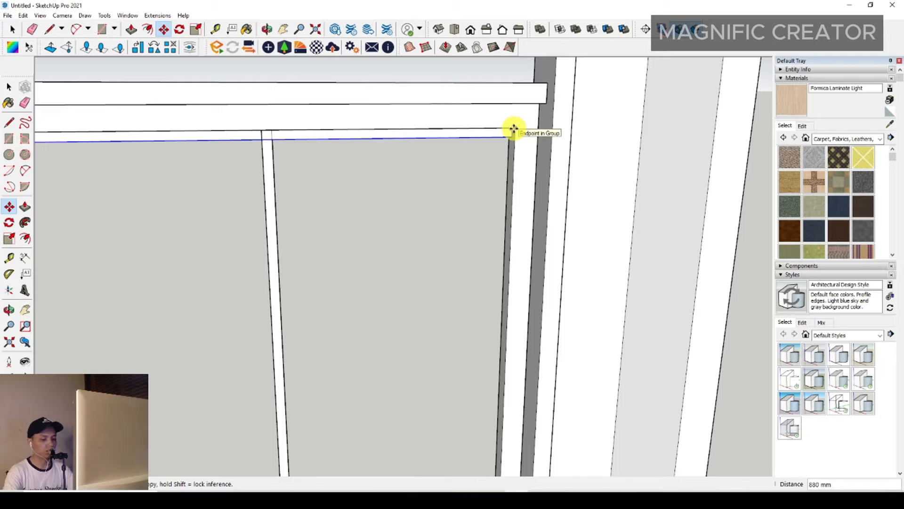
{"action": "left_click", "coordinate": [513, 129]}
{"action": "scroll", "coordinate": [513, 129], "scroll_direction": "down", "scroll_amount": 8}
{"action": "key", "text": "space"}
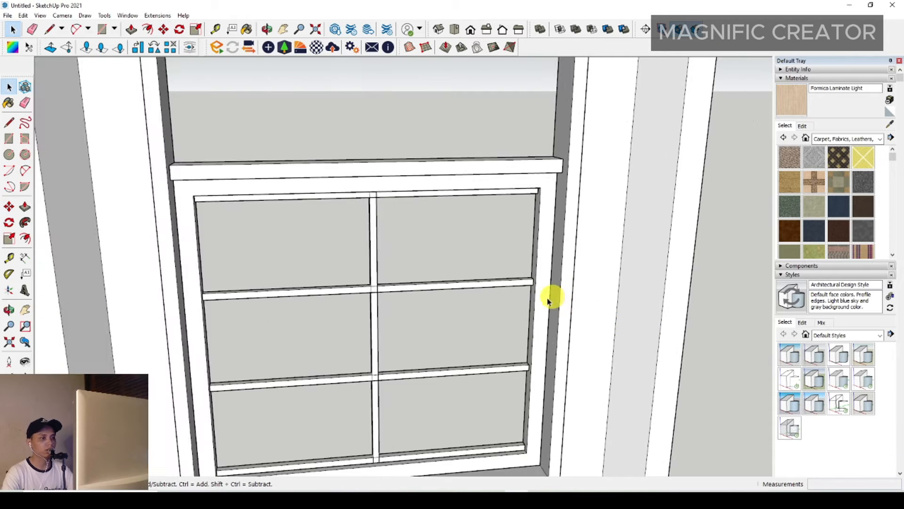
Step: Erase the bottommost and topmost horizontal strips, keeping the two intermediate bars in the lower sash
{"action": "scroll", "coordinate": [530, 273], "scroll_direction": "down", "scroll_amount": 3}
{"action": "scroll", "coordinate": [525, 323], "scroll_direction": "up", "scroll_amount": 7}
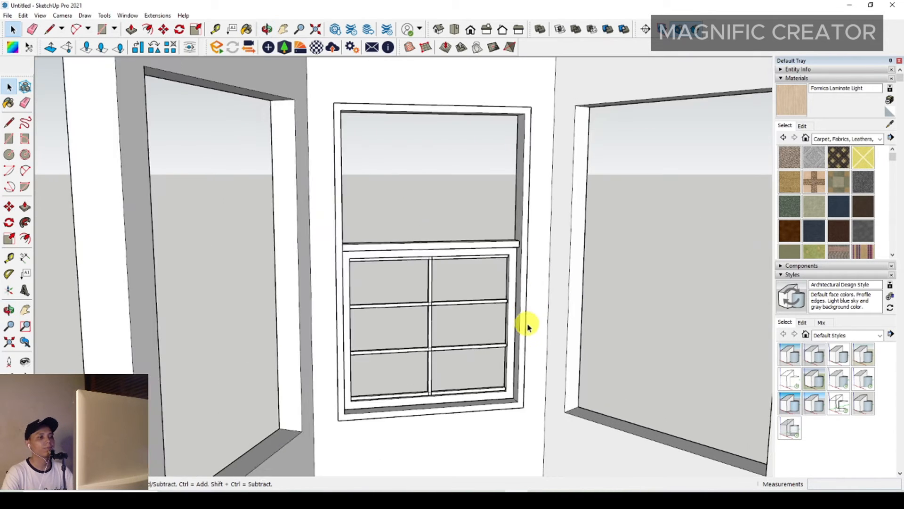
{"action": "left_click", "coordinate": [481, 418]}
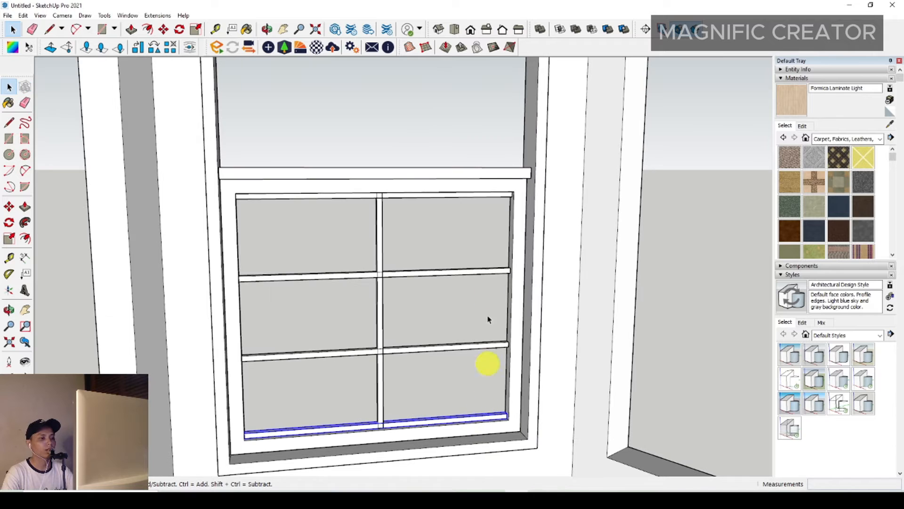
{"action": "right_click", "coordinate": [453, 193]}
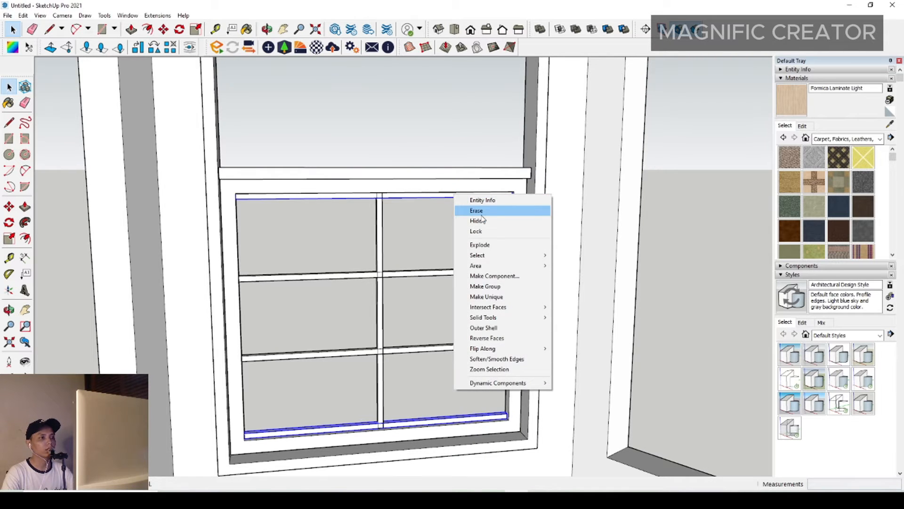
{"action": "left_click", "coordinate": [478, 210]}
Step: Copy the lower sash frame straight up so that it stands on top of the crossbar as the upper sash frame
{"action": "scroll", "coordinate": [525, 279], "scroll_direction": "down", "scroll_amount": 3}
{"action": "mouse_move", "coordinate": [528, 286]}
{"action": "middle_mouse_down", "text": "shift"}
{"action": "mouse_move", "coordinate": [514, 333]}
{"action": "mouse_move", "coordinate": [530, 262]}
{"action": "mouse_move", "coordinate": [484, 374]}
{"action": "middle_mouse_up", "text": "shift"}
{"action": "scroll", "coordinate": [511, 282], "scroll_direction": "up", "scroll_amount": 2}
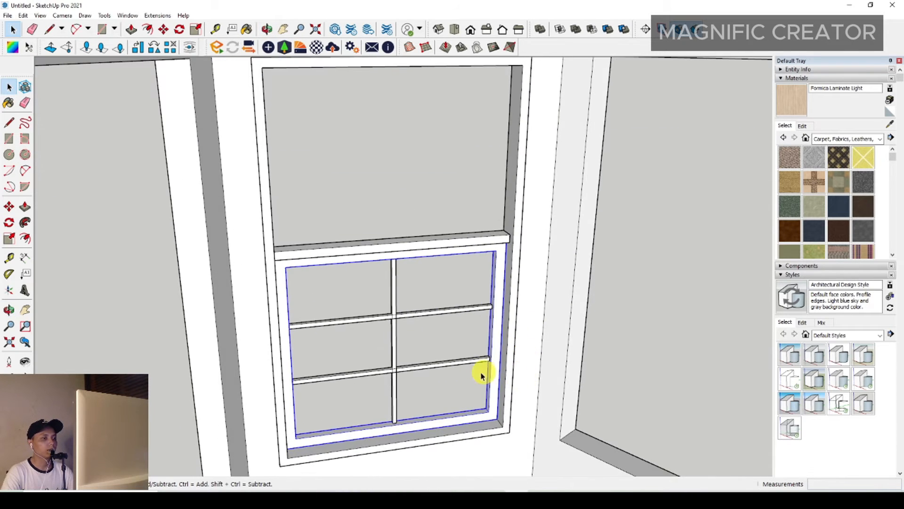
{"action": "scroll", "coordinate": [494, 388], "scroll_direction": "up", "scroll_amount": 2}
{"action": "left_click", "coordinate": [9, 210]}
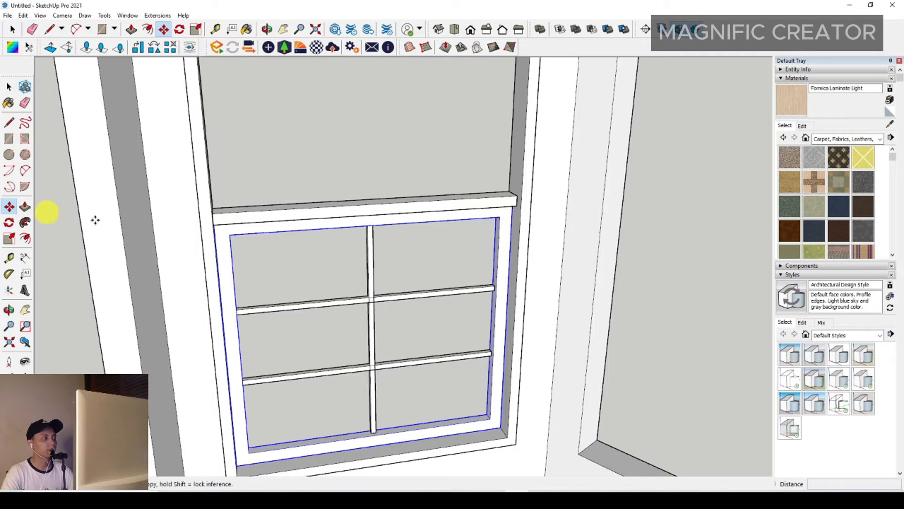
{"action": "key", "text": "space"}
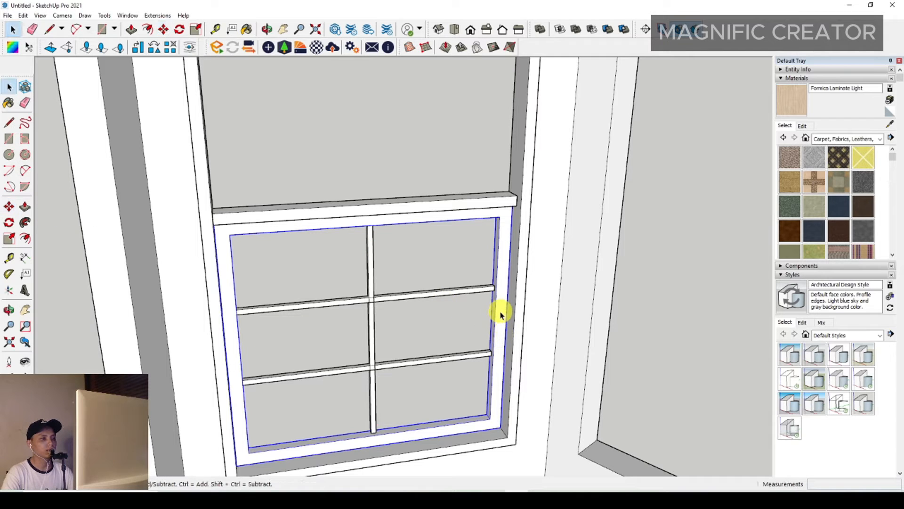
{"action": "key", "text": "m"}
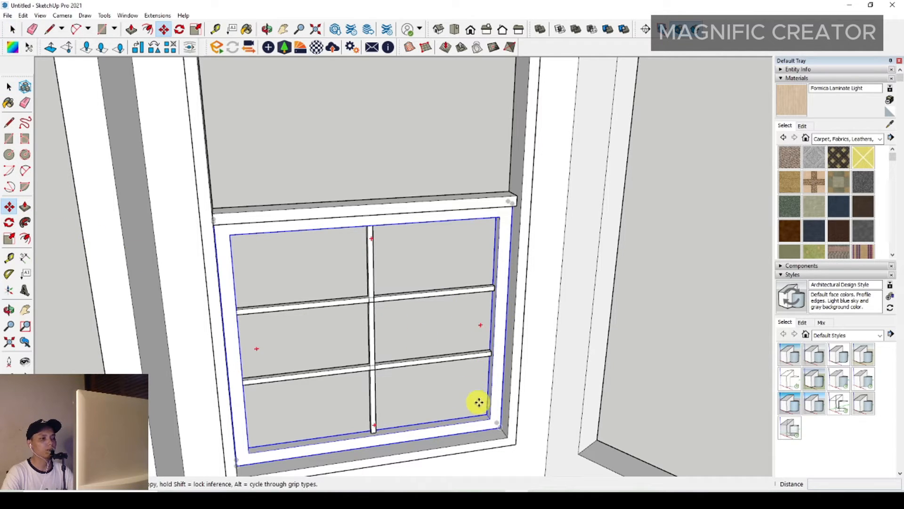
{"action": "left_click", "coordinate": [500, 429]}
{"action": "left_click", "coordinate": [502, 429]}
{"action": "scroll", "coordinate": [506, 377], "scroll_direction": "down", "scroll_amount": 3}
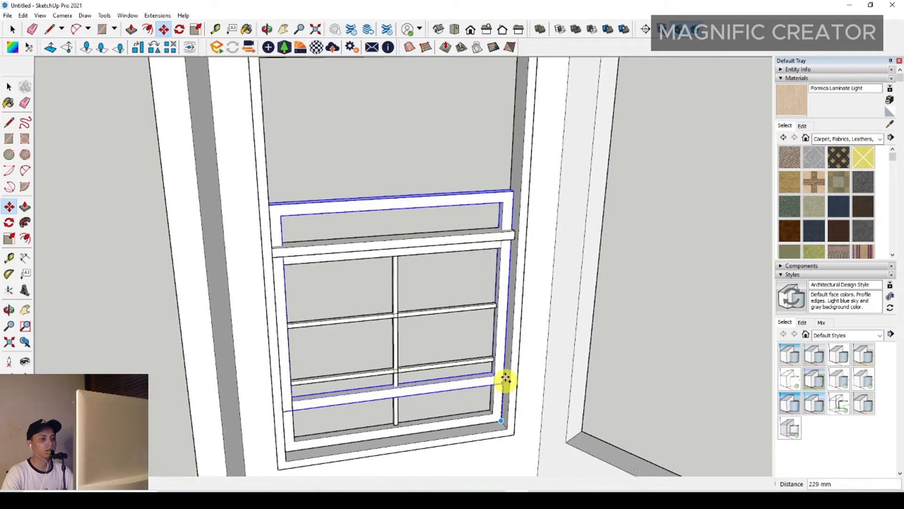
{"action": "middle_click", "coordinate": [513, 298]}
{"action": "scroll", "coordinate": [513, 298], "scroll_direction": "up", "scroll_amount": 2}
{"action": "key", "text": "space"}
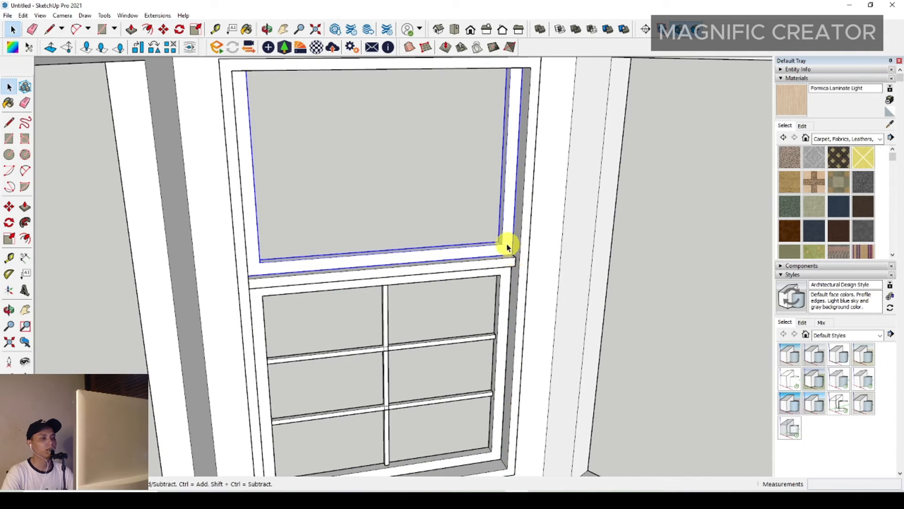
Step: Move the upper sash frame 80 mm forward, perpendicular to the window, past the front of the crossbar
{"action": "scroll", "coordinate": [505, 246], "scroll_direction": "down", "scroll_amount": 3}
{"action": "scroll", "coordinate": [495, 298], "scroll_direction": "up", "scroll_amount": 5}
{"action": "middle_click_drag", "start_coordinate": [495, 242], "coordinate": [332, 251]}
{"action": "left_click", "coordinate": [9, 208]}
{"action": "scroll", "coordinate": [501, 240], "scroll_direction": "up", "scroll_amount": 2}
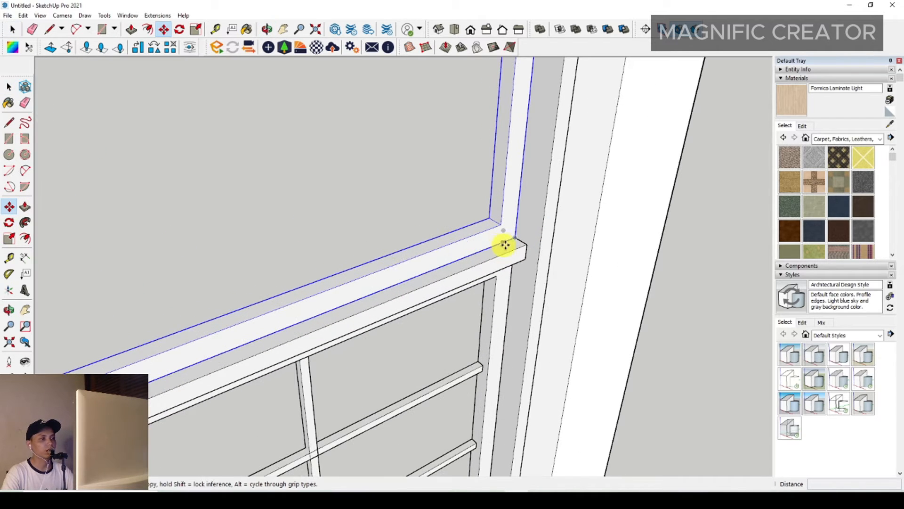
{"action": "left_click", "coordinate": [512, 239]}
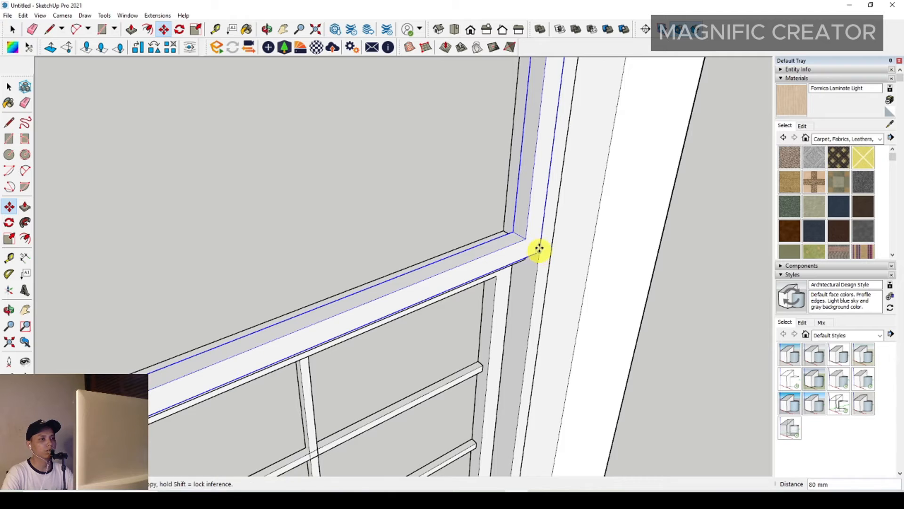
{"action": "middle_click_drag", "start_coordinate": [539, 248], "coordinate": [462, 272]}
{"action": "scroll", "coordinate": [475, 288], "scroll_direction": "down", "scroll_amount": 3}
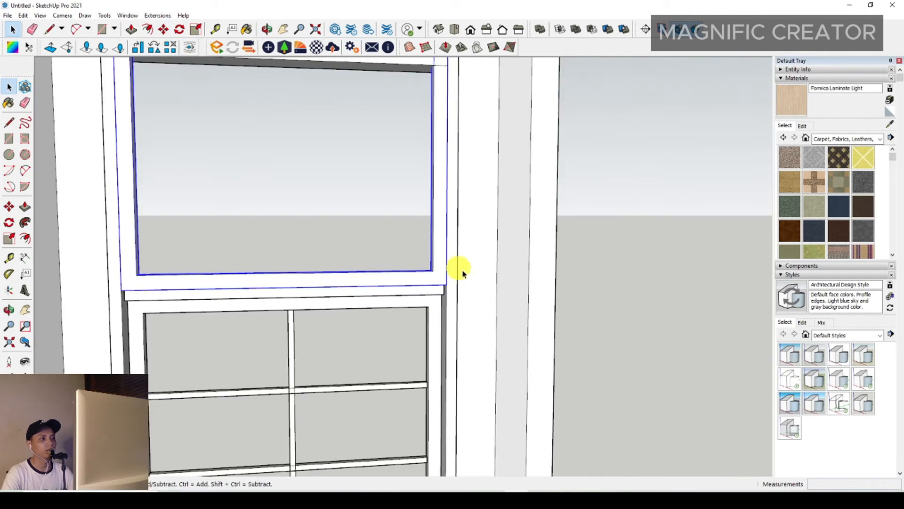
Step: Open the upper sash frame's group for editing and select the top rail that projects above the window opening
{"action": "scroll", "coordinate": [461, 272], "scroll_direction": "down", "scroll_amount": 3}
{"action": "scroll", "coordinate": [465, 191], "scroll_direction": "up", "scroll_amount": 3}
{"action": "middle_click_drag", "start_coordinate": [464, 192], "coordinate": [480, 171]}
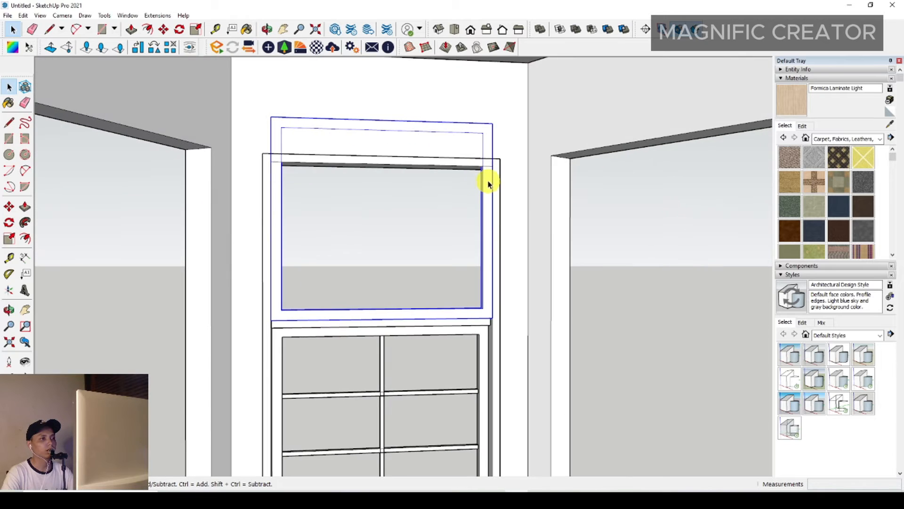
{"action": "left_click", "coordinate": [485, 181]}
{"action": "left_click_drag", "start_coordinate": [220, 100], "coordinate": [590, 188]}
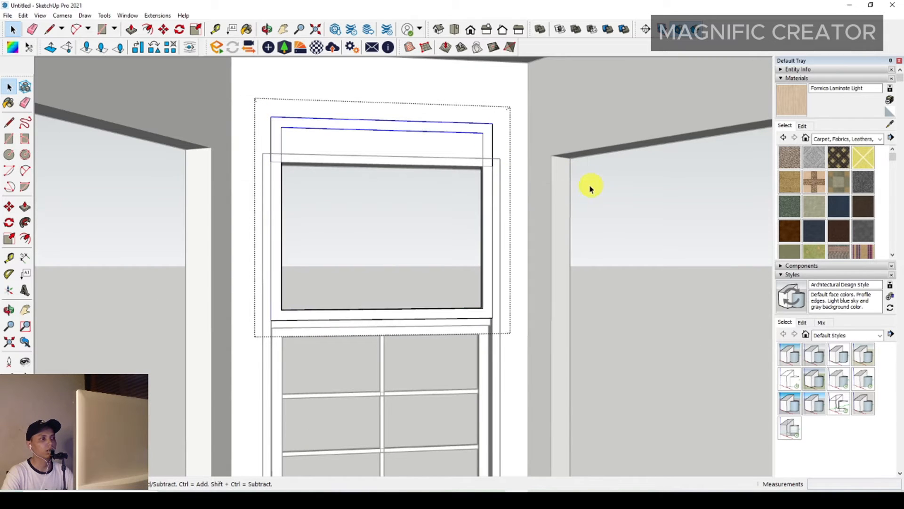
{"action": "left_click_drag", "start_coordinate": [228, 103], "coordinate": [547, 183]}
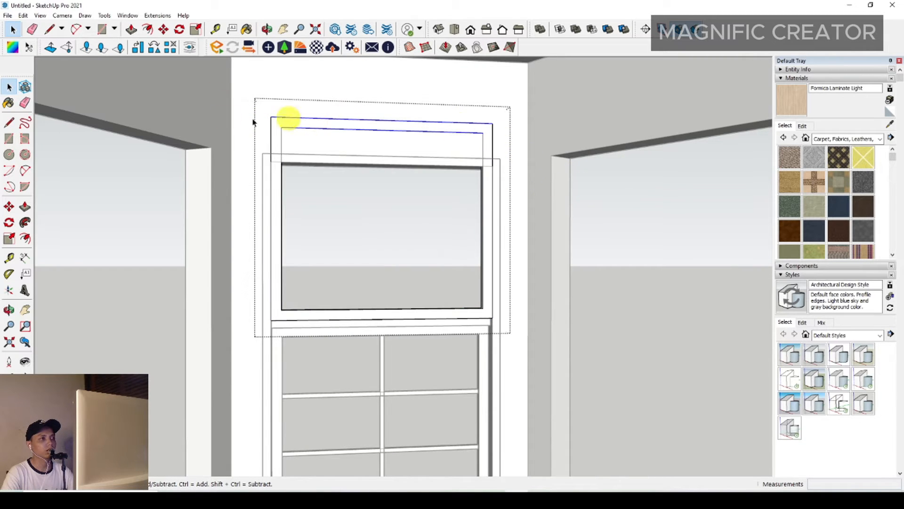
{"action": "left_click_drag", "start_coordinate": [242, 94], "coordinate": [551, 171]}
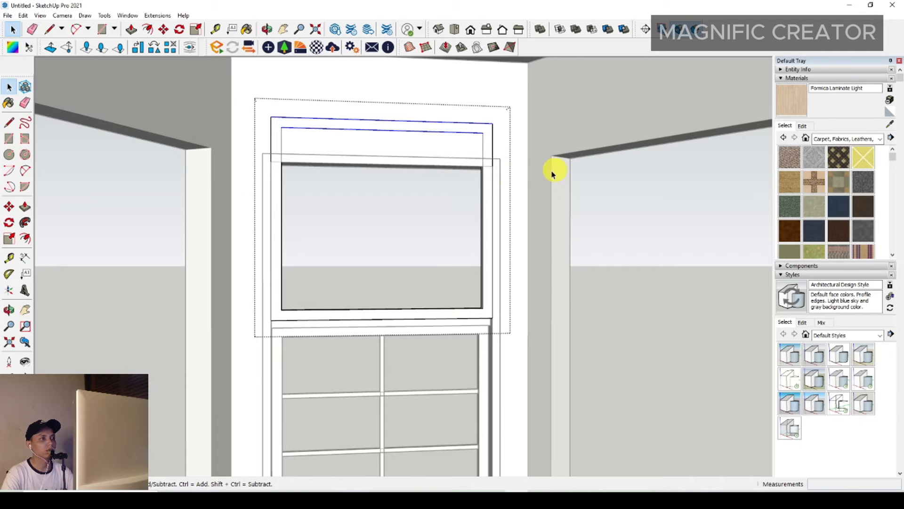
Step: Move the top rail of the upper sash down 220 mm to meet the inner top corner of the window frame
{"action": "left_click", "coordinate": [9, 207]}
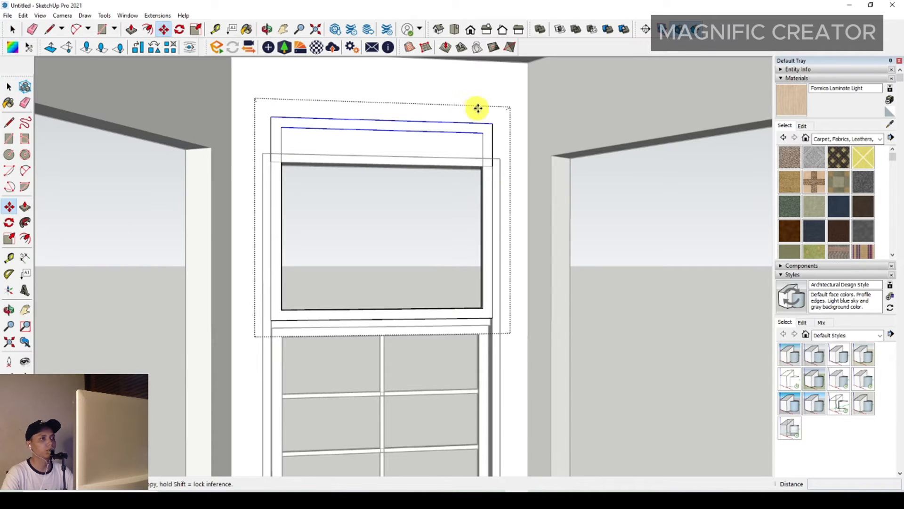
{"action": "left_click", "coordinate": [492, 126]}
{"action": "scroll", "coordinate": [494, 161], "scroll_direction": "up", "scroll_amount": 1}
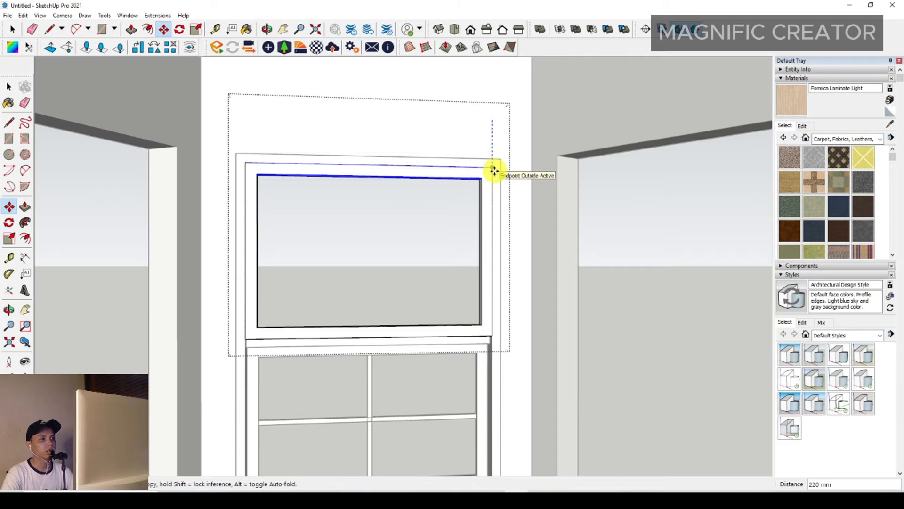
{"action": "left_click", "coordinate": [494, 171]}
{"action": "key", "text": "space"}
{"action": "scroll", "coordinate": [492, 176], "scroll_direction": "down", "scroll_amount": 3}
{"action": "middle_click_drag", "start_coordinate": [490, 178], "coordinate": [489, 165], "text": "shift"}
{"action": "scroll", "coordinate": [492, 166], "scroll_direction": "up", "scroll_amount": 3}
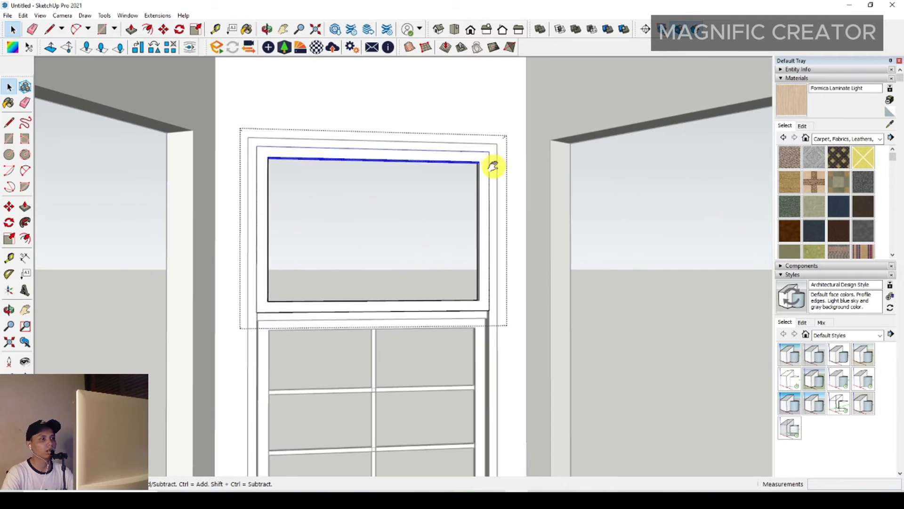
{"action": "scroll", "coordinate": [493, 166], "scroll_direction": "down", "scroll_amount": 1}
{"action": "left_click", "coordinate": [637, 218]}
Step: Copy the lower sash's vertical glazing bar up to the midpoint of the upper sash's bottom rail
{"action": "scroll", "coordinate": [504, 314], "scroll_direction": "down", "scroll_amount": 3}
{"action": "middle_click_drag", "start_coordinate": [504, 314], "coordinate": [517, 217], "text": "shift"}
{"action": "middle_click_drag", "start_coordinate": [517, 216], "coordinate": [488, 310]}
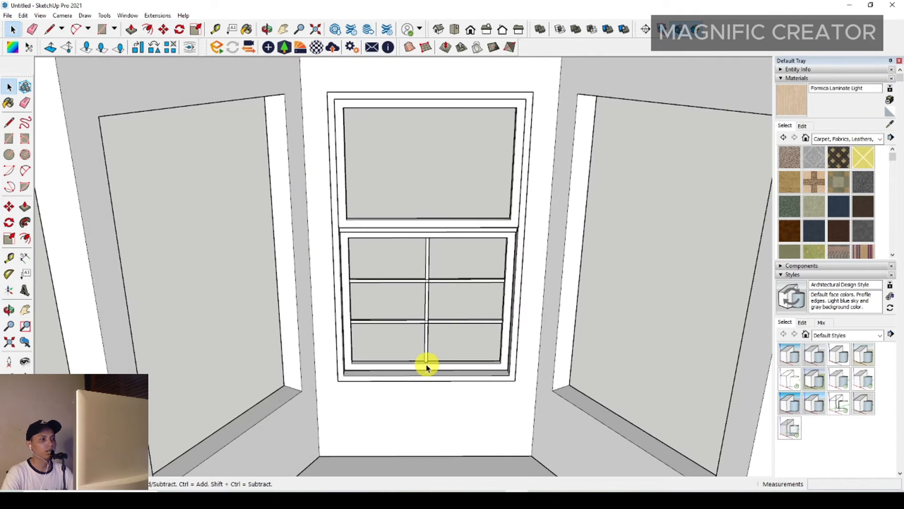
{"action": "scroll", "coordinate": [427, 366], "scroll_direction": "up", "scroll_amount": 3}
{"action": "left_click", "coordinate": [425, 363]}
{"action": "scroll", "coordinate": [415, 361], "scroll_direction": "up", "scroll_amount": 3}
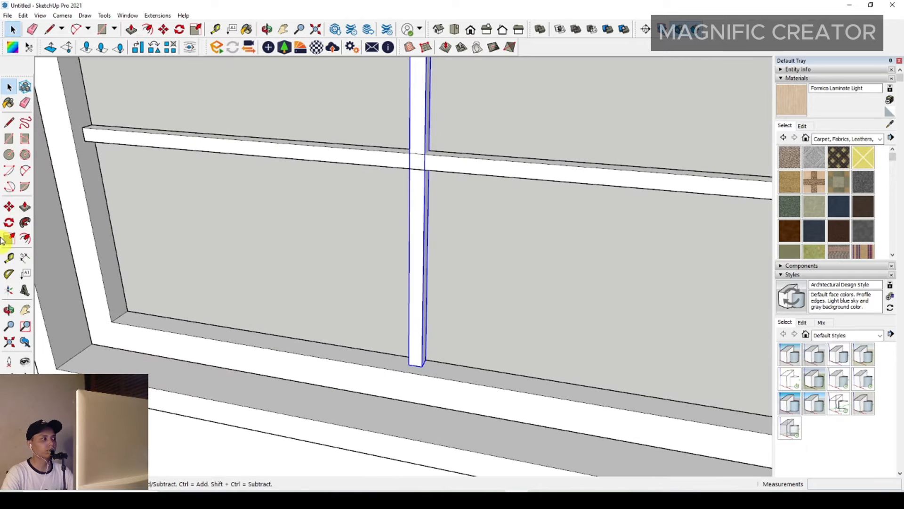
{"action": "left_click", "coordinate": [9, 207]}
{"action": "scroll", "coordinate": [420, 372], "scroll_direction": "up", "scroll_amount": 3}
{"action": "key", "text": "ctrl"}
{"action": "left_click", "coordinate": [412, 363]}
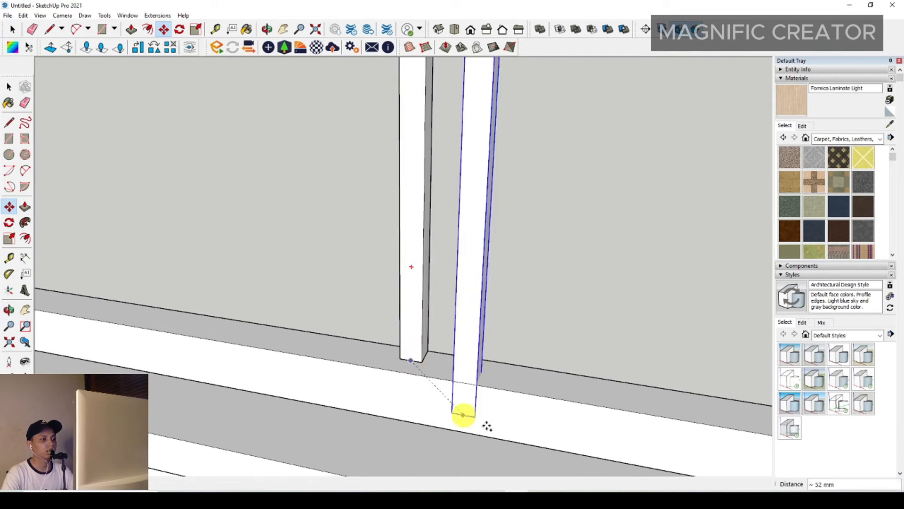
{"action": "scroll", "coordinate": [488, 423], "scroll_direction": "down", "scroll_amount": 5}
{"action": "scroll", "coordinate": [463, 392], "scroll_direction": "down", "scroll_amount": 3}
{"action": "scroll", "coordinate": [478, 226], "scroll_direction": "up", "scroll_amount": 5}
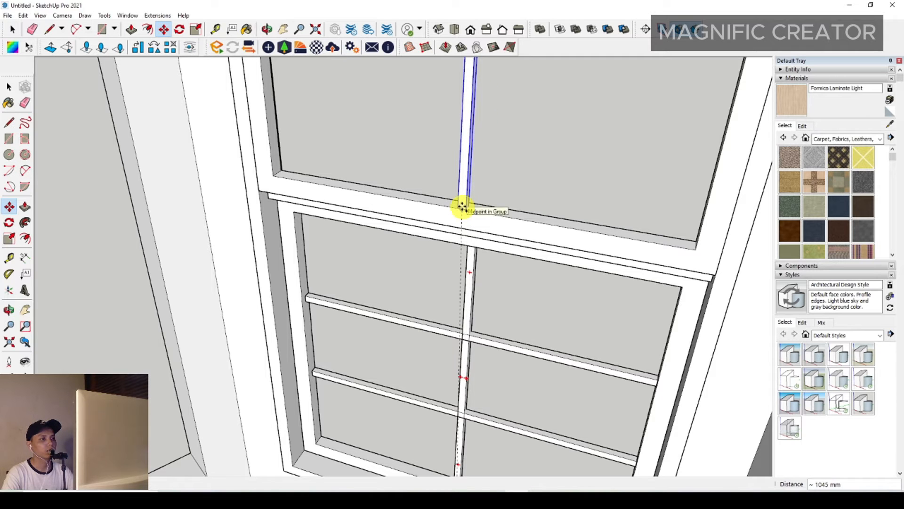
{"action": "left_click", "coordinate": [462, 208]}
Step: Shorten the copied vertical bar by pushing its top end down 220 mm to the upper sash's top rail
{"action": "middle_click_drag", "start_coordinate": [462, 208], "coordinate": [456, 248]}
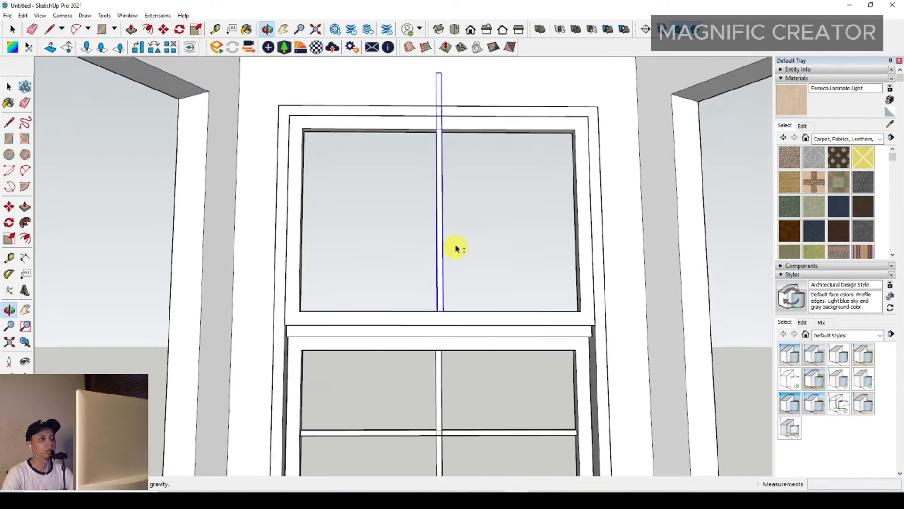
{"action": "key", "text": "space"}
{"action": "double_click", "coordinate": [438, 146]}
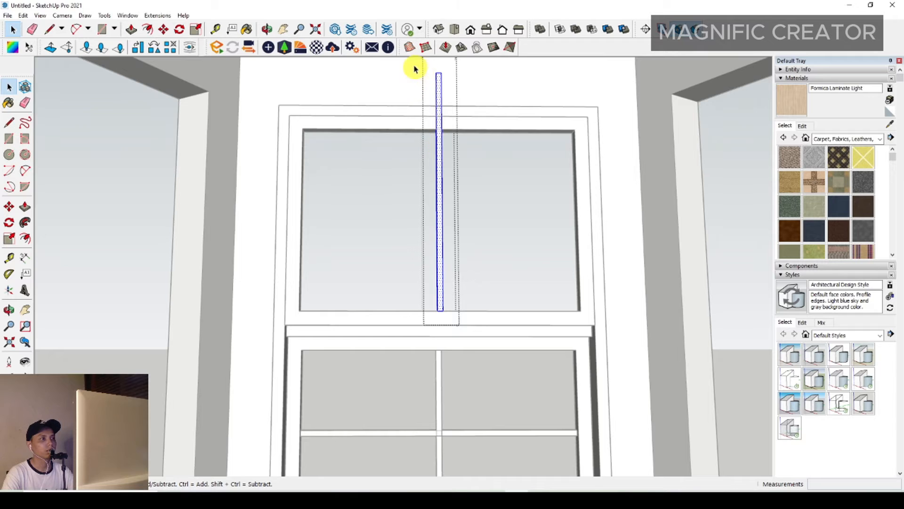
{"action": "left_click", "coordinate": [446, 91]}
{"action": "key", "text": "p"}
{"action": "left_click", "coordinate": [440, 74]}
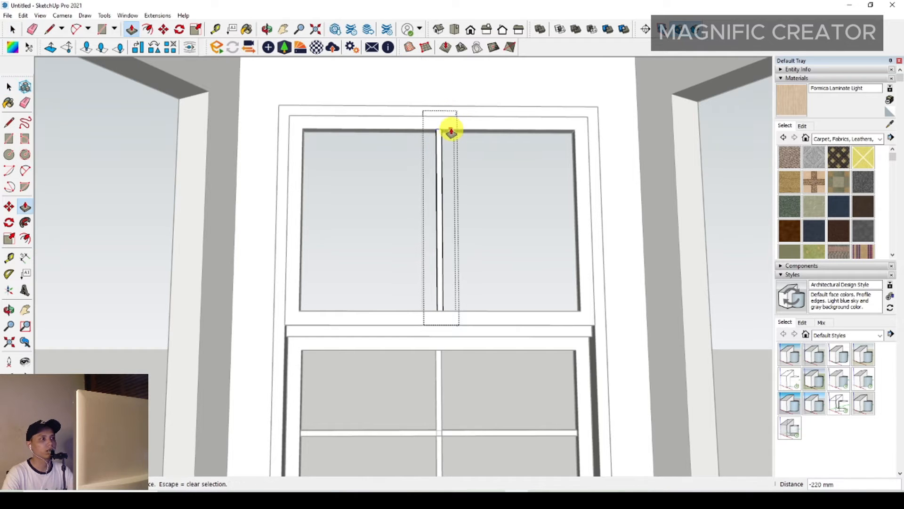
{"action": "left_click", "coordinate": [451, 131]}
{"action": "scroll", "coordinate": [420, 299], "scroll_direction": "down", "scroll_amount": 5}
{"action": "middle_click_drag", "start_coordinate": [428, 259], "coordinate": [444, 331]}
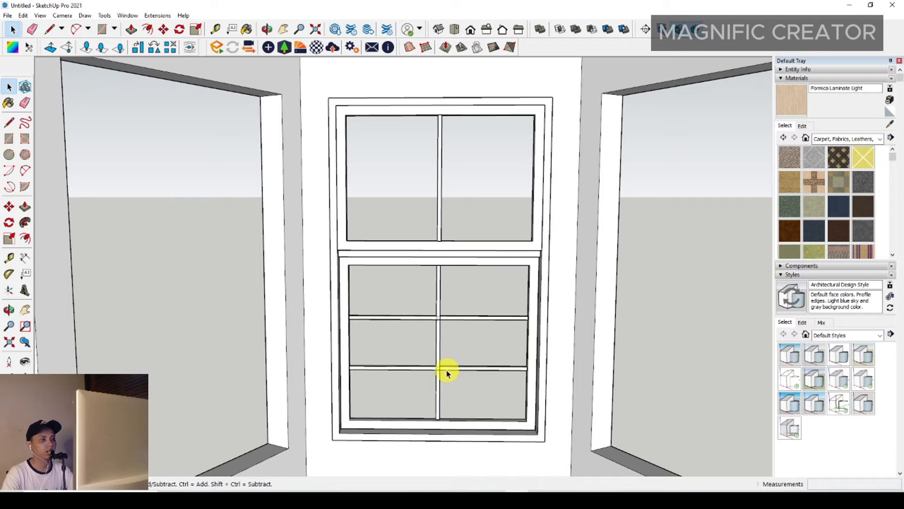
Step: Rotate a copy of the upper sash's vertical bar by 90 degrees about its midpoint to make a horizontal bar
{"action": "scroll", "coordinate": [442, 160], "scroll_direction": "up", "scroll_amount": 4}
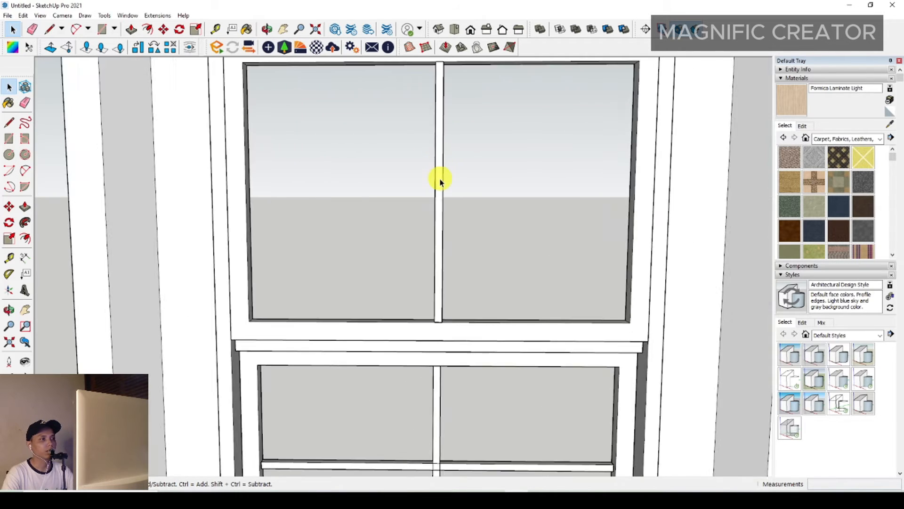
{"action": "left_click", "coordinate": [438, 178]}
{"action": "scroll", "coordinate": [434, 216], "scroll_direction": "down", "scroll_amount": 1}
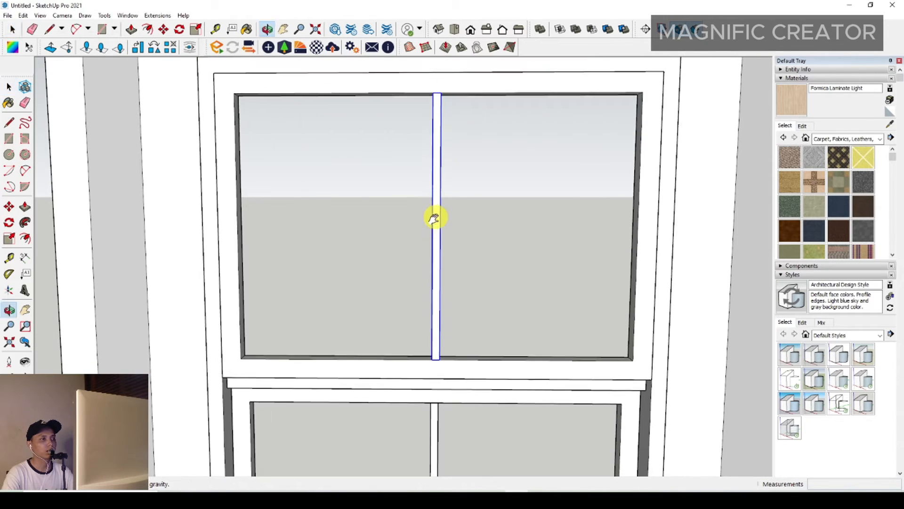
{"action": "left_click", "coordinate": [10, 224]}
{"action": "scroll", "coordinate": [437, 228], "scroll_direction": "up", "scroll_amount": 1}
{"action": "left_click", "coordinate": [437, 227]}
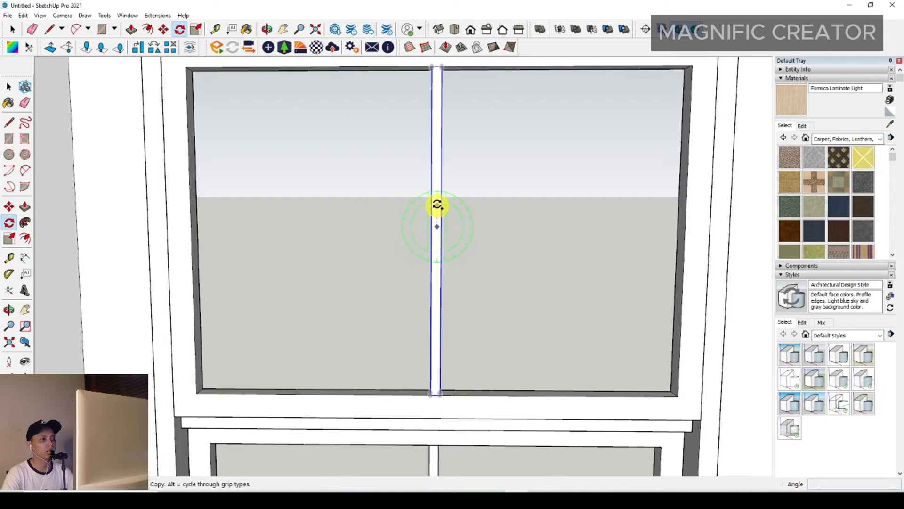
{"action": "left_click", "coordinate": [437, 201]}
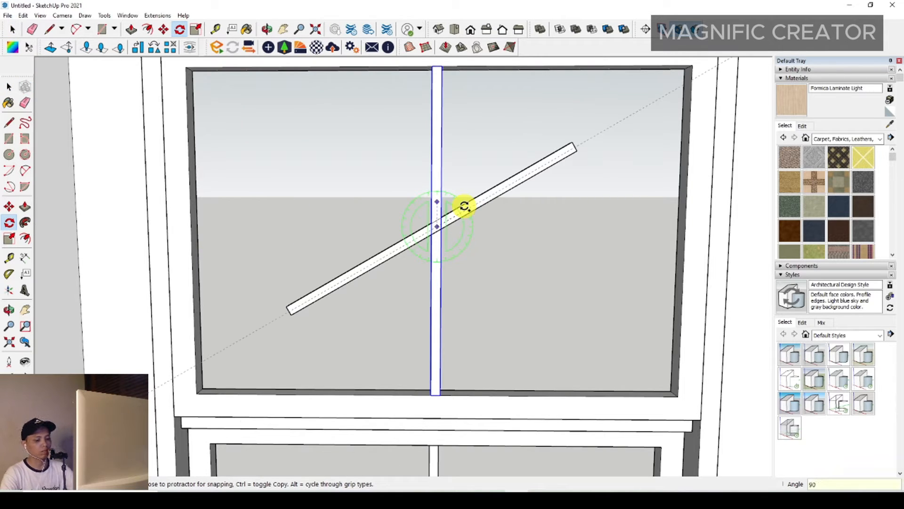
{"action": "type", "text": "90"}
{"action": "key", "text": "Return"}
{"action": "key", "text": "space"}
{"action": "middle_click_drag", "start_coordinate": [459, 223], "coordinate": [384, 205]}
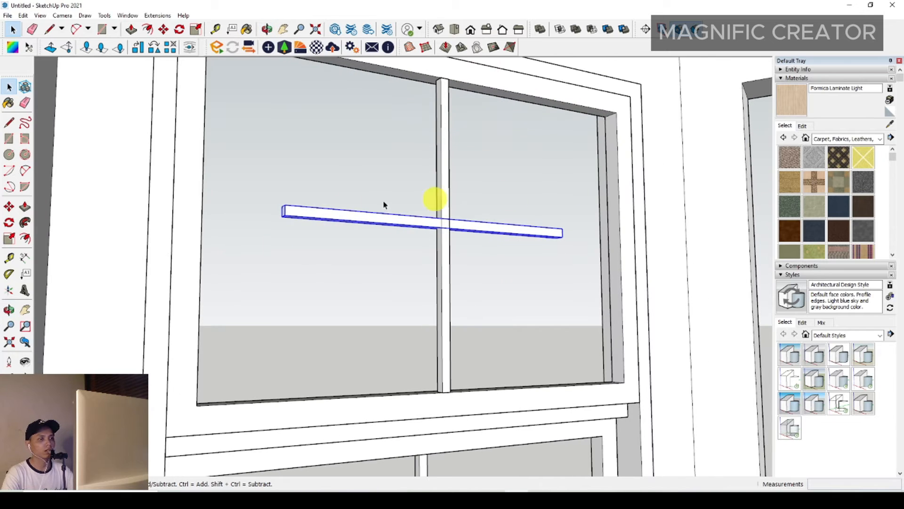
{"action": "left_click", "coordinate": [9, 207]}
{"action": "scroll", "coordinate": [624, 226], "scroll_direction": "up", "scroll_amount": 2}
{"action": "scroll", "coordinate": [547, 234], "scroll_direction": "up", "scroll_amount": 3}
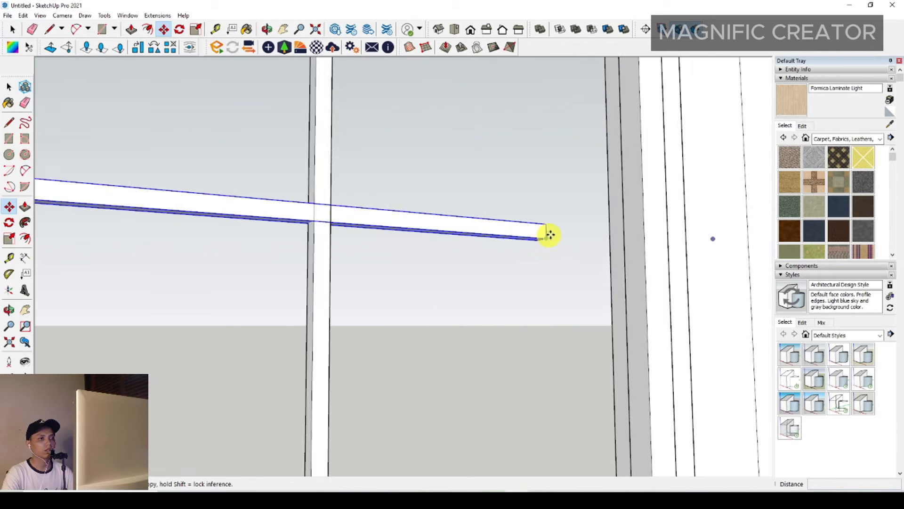
{"action": "left_click", "coordinate": [545, 232]}
{"action": "scroll", "coordinate": [605, 254], "scroll_direction": "down", "scroll_amount": 5}
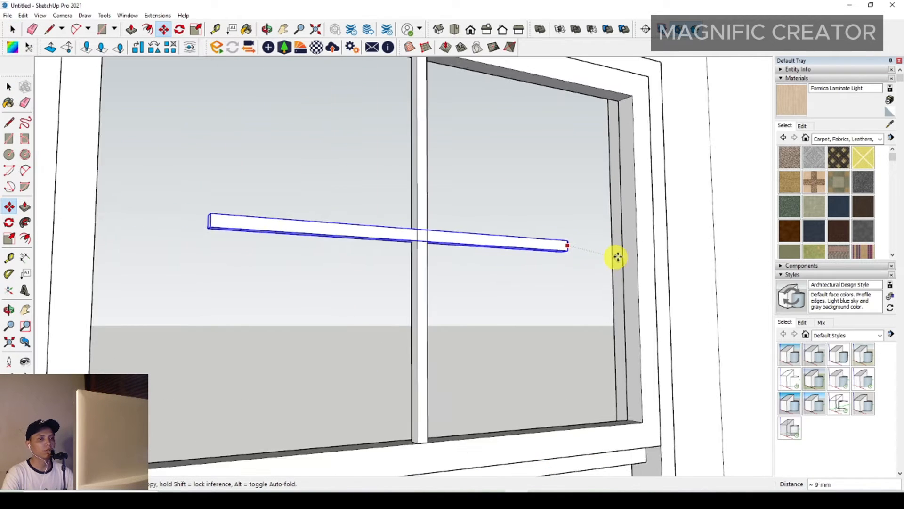
{"action": "key", "text": "space"}
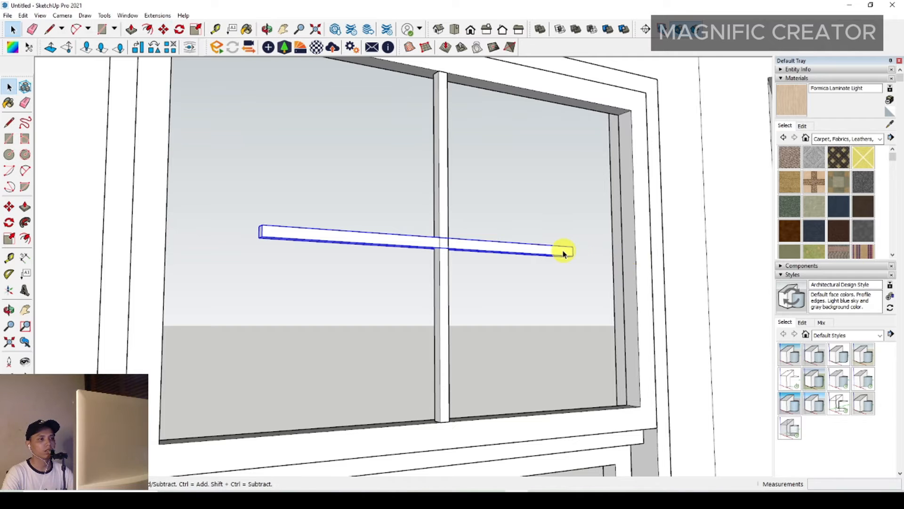
Step: Extend both ends of the upper sash's horizontal bar with Push/Pull to reach the side rails
{"action": "middle_click_drag", "start_coordinate": [564, 252], "coordinate": [461, 253]}
{"action": "scroll", "coordinate": [461, 228], "scroll_direction": "down", "scroll_amount": 5}
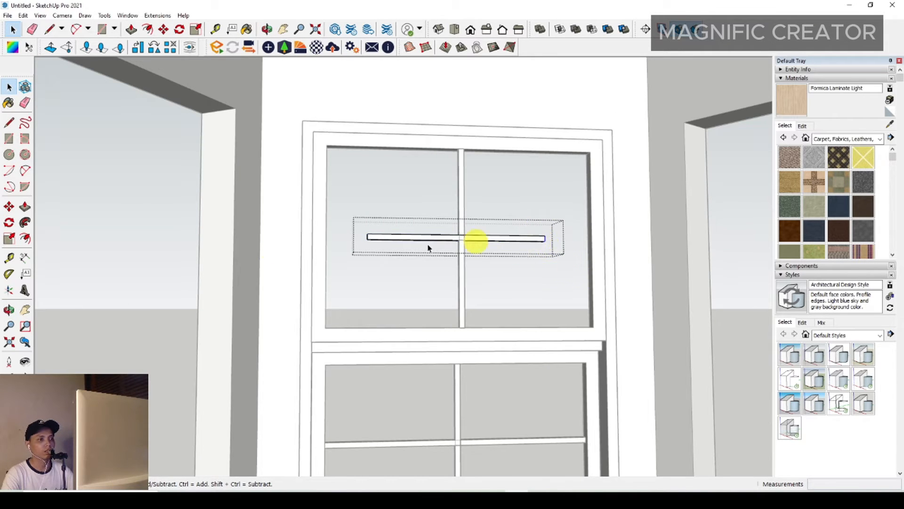
{"action": "left_click", "coordinate": [25, 208]}
{"action": "scroll", "coordinate": [537, 257], "scroll_direction": "up", "scroll_amount": 1}
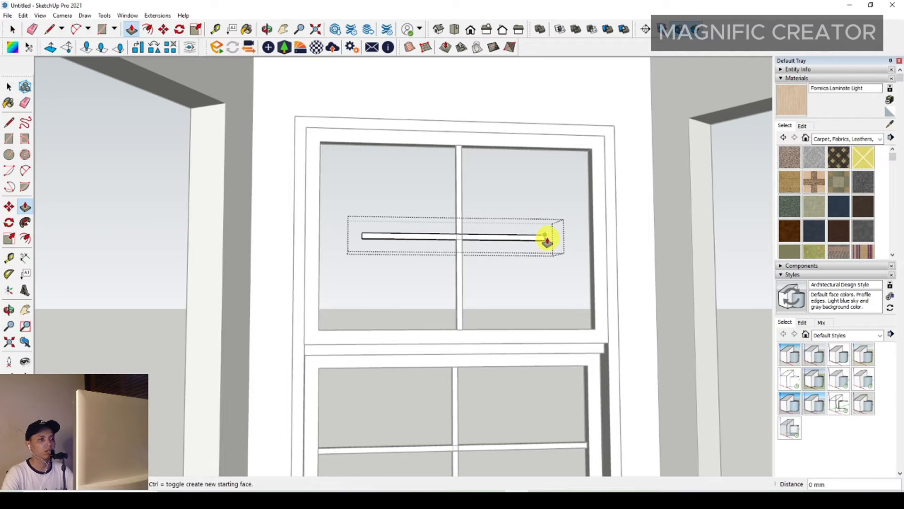
{"action": "left_click", "coordinate": [587, 240]}
{"action": "left_click", "coordinate": [363, 236]}
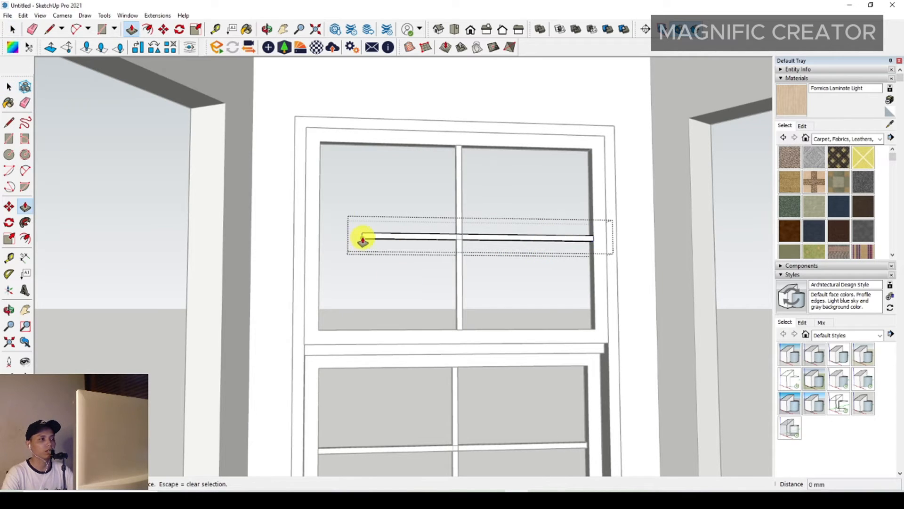
{"action": "left_click", "coordinate": [323, 251]}
{"action": "key", "text": "space"}
{"action": "scroll", "coordinate": [373, 204], "scroll_direction": "down", "scroll_amount": 8}
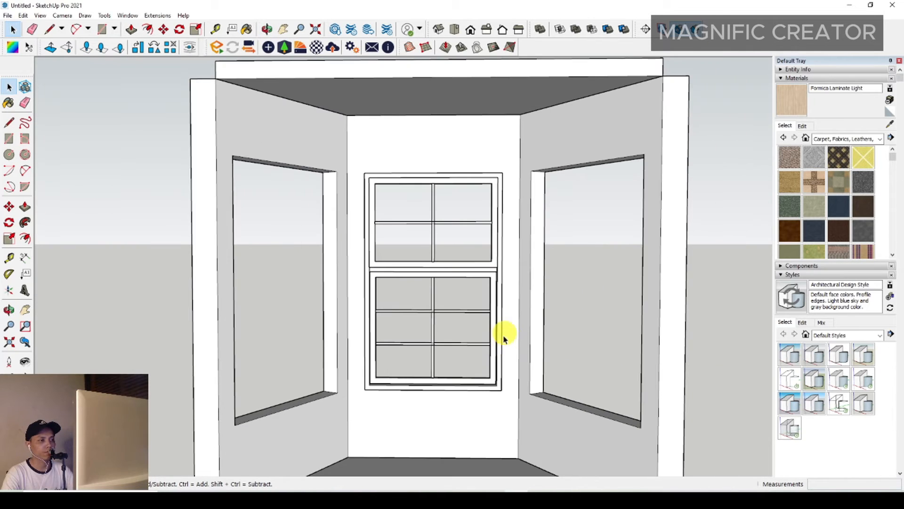
Step: Draw a 1020 by 900 mm rectangle across the lower sash opening, midway through the frame's depth, as the glass pane
{"action": "middle_click_drag", "start_coordinate": [503, 344], "coordinate": [416, 374]}
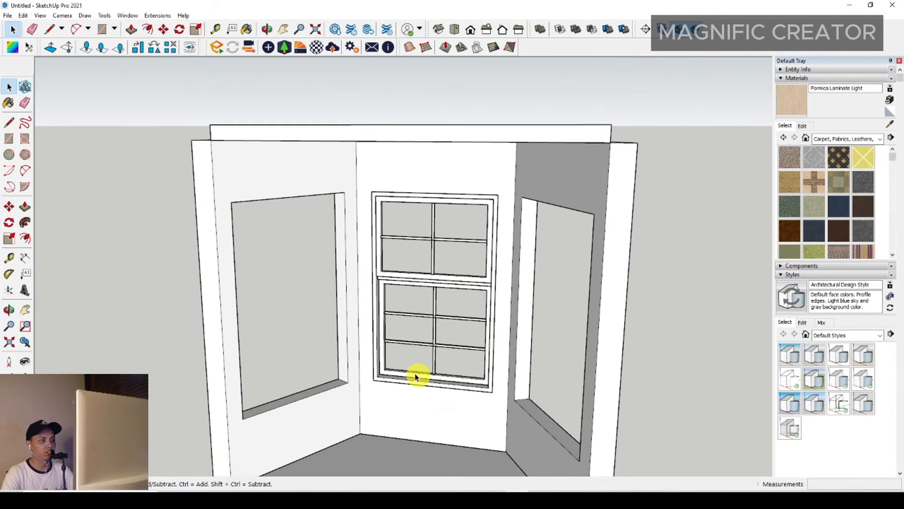
{"action": "scroll", "coordinate": [409, 373], "scroll_direction": "up", "scroll_amount": 7}
{"action": "middle_click_drag", "start_coordinate": [346, 376], "coordinate": [185, 370], "text": "shift"}
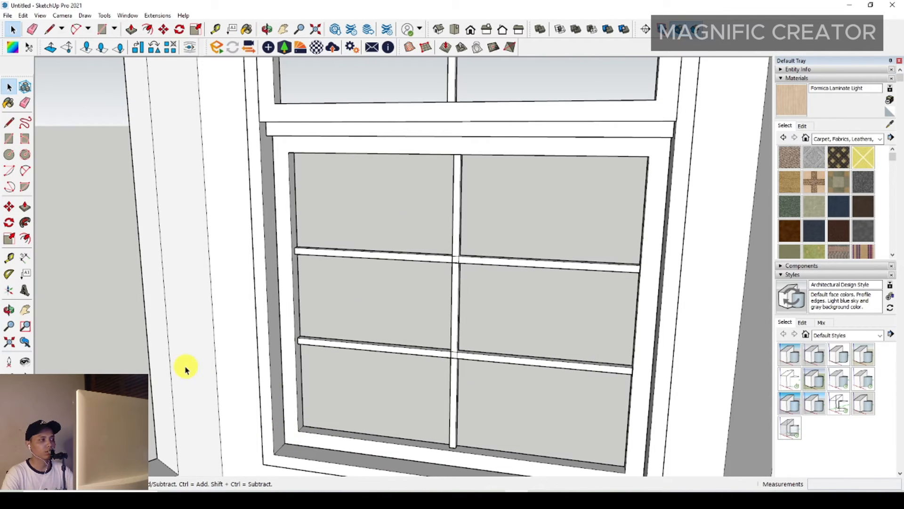
{"action": "left_click", "coordinate": [8, 140]}
{"action": "scroll", "coordinate": [320, 432], "scroll_direction": "up", "scroll_amount": 5}
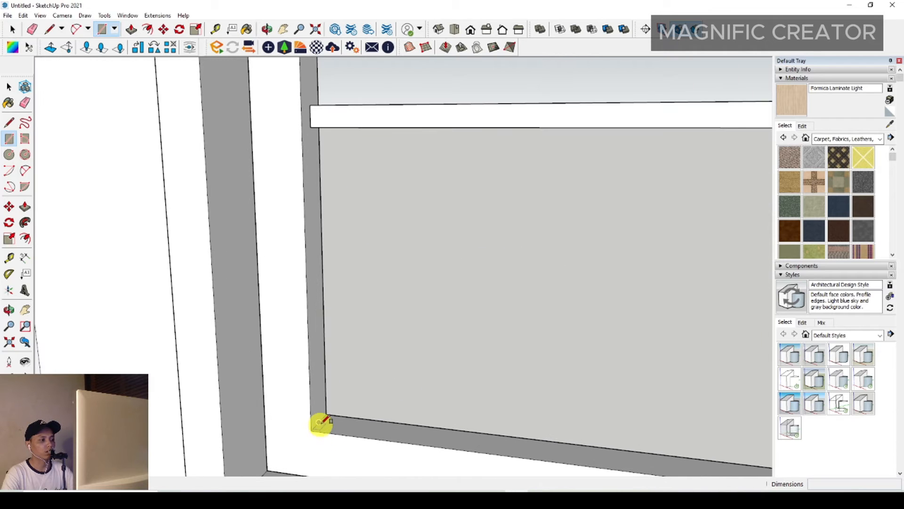
{"action": "left_click", "coordinate": [322, 421]}
{"action": "scroll", "coordinate": [306, 357], "scroll_direction": "down", "scroll_amount": 6}
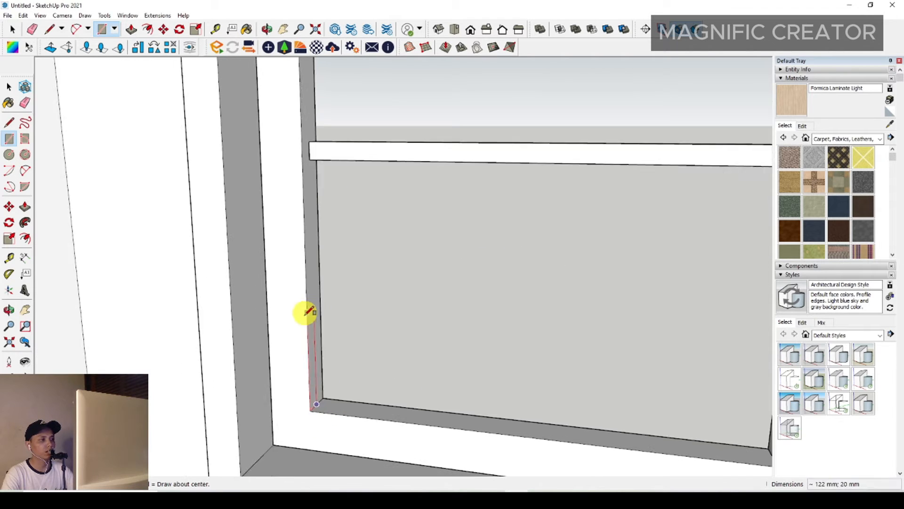
{"action": "scroll", "coordinate": [232, 444], "scroll_direction": "up", "scroll_amount": 6}
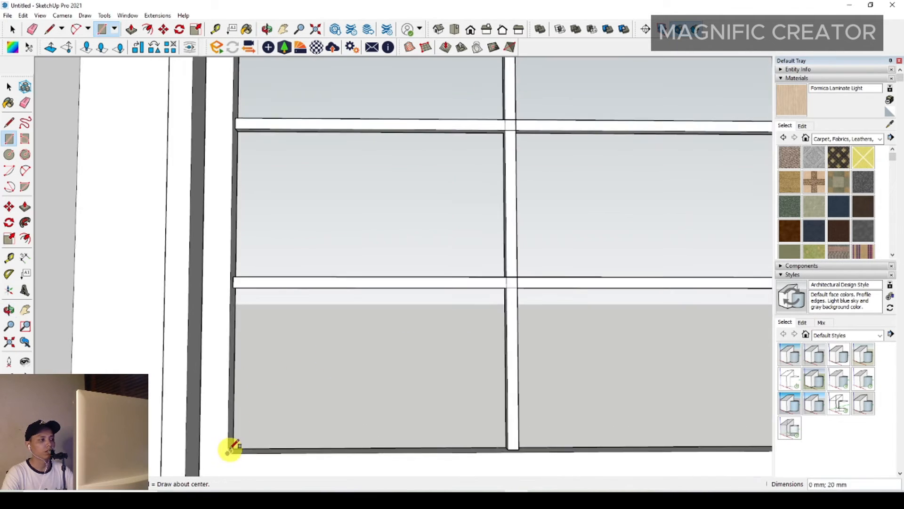
{"action": "scroll", "coordinate": [221, 419], "scroll_direction": "down", "scroll_amount": 6}
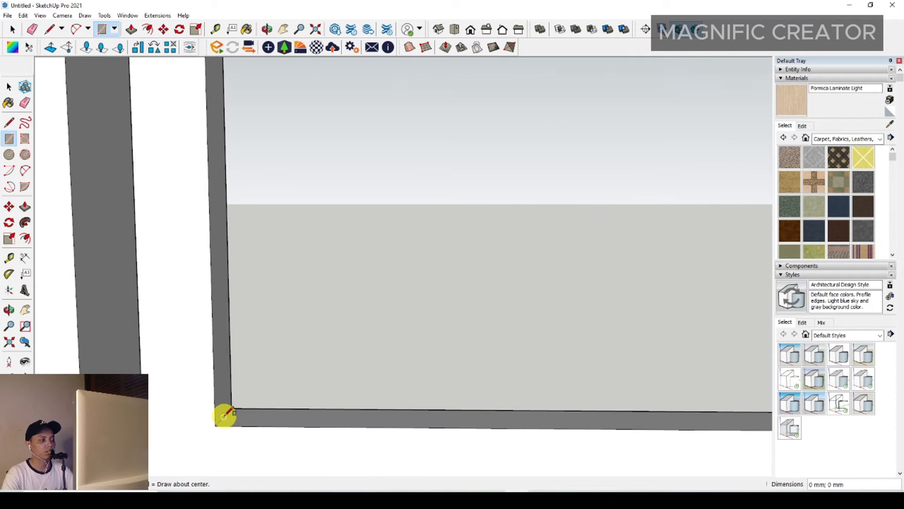
{"action": "scroll", "coordinate": [559, 142], "scroll_direction": "up", "scroll_amount": 6}
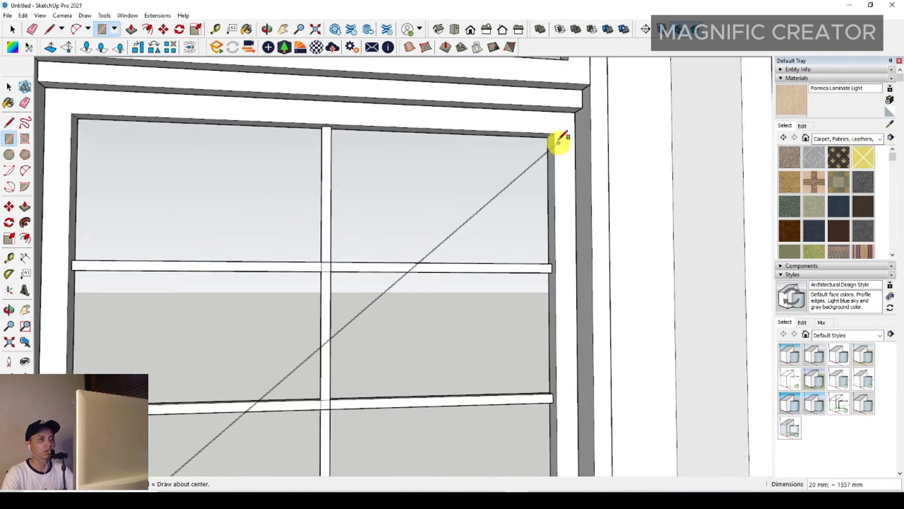
{"action": "left_click", "coordinate": [537, 139]}
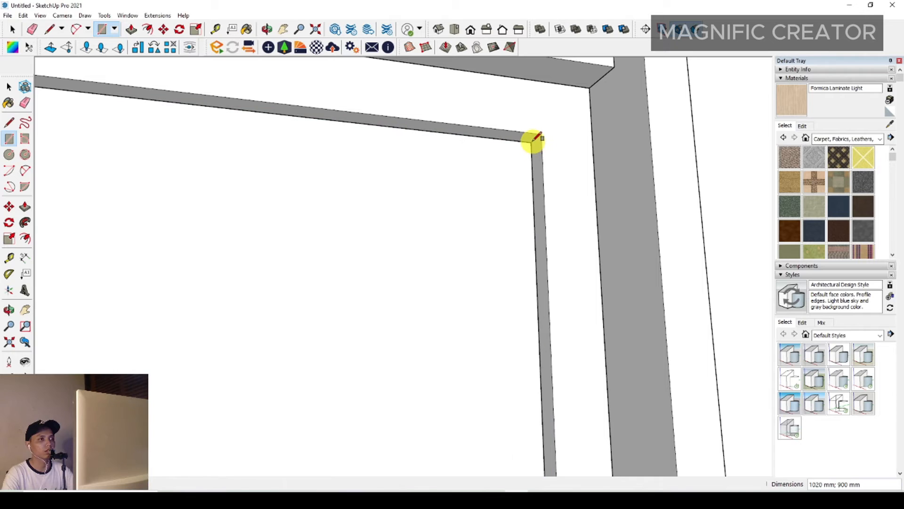
Step: Push/Pull the lower sash's glass pane face 9 mm
{"action": "key", "text": "space"}
{"action": "left_click", "coordinate": [519, 162]}
{"action": "left_click", "coordinate": [24, 208]}
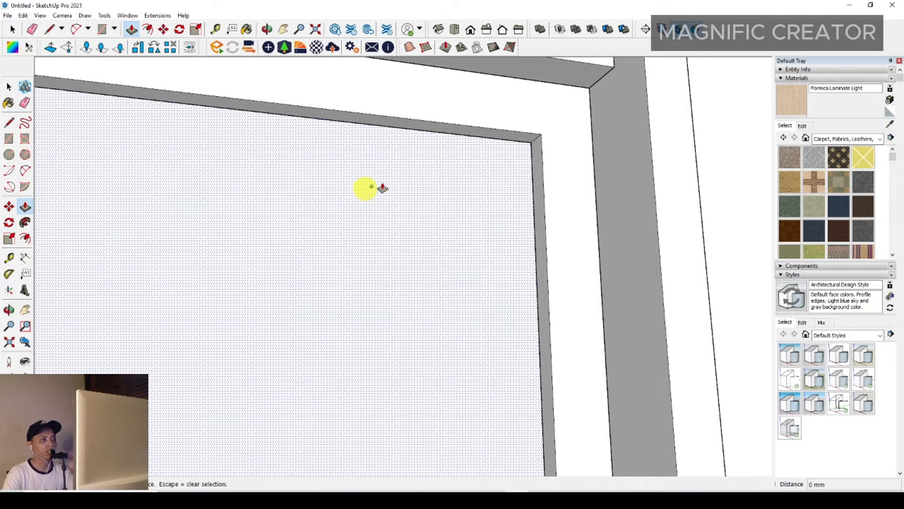
{"action": "left_click", "coordinate": [514, 170]}
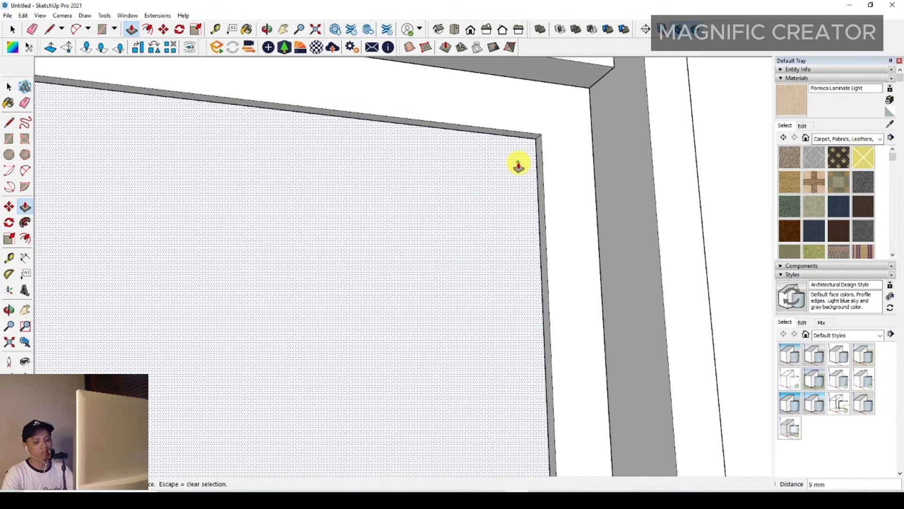
{"action": "key", "text": "space"}
Step: Make a group from the lower glass pane's front face and its edges
{"action": "left_click", "coordinate": [542, 157]}
{"action": "double_click", "coordinate": [513, 148]}
{"action": "right_click", "coordinate": [513, 149]}
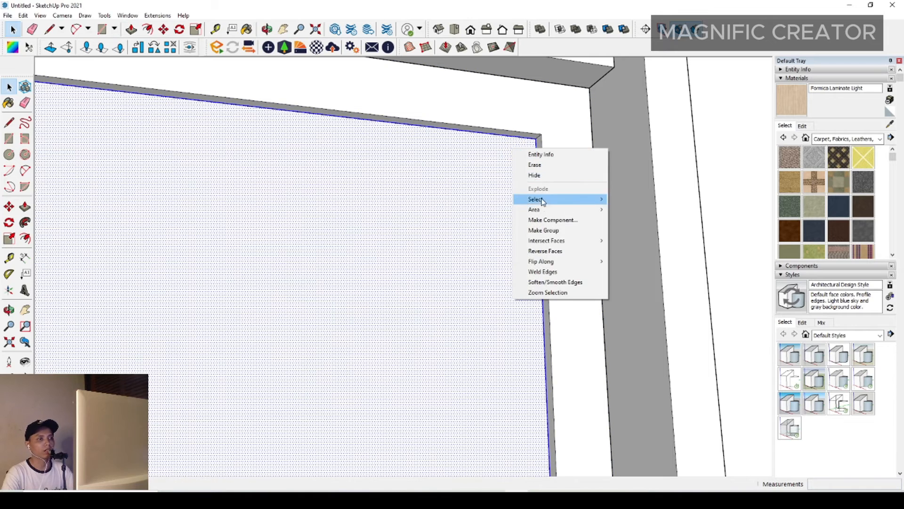
{"action": "left_click", "coordinate": [544, 230]}
{"action": "scroll", "coordinate": [452, 248], "scroll_direction": "down", "scroll_amount": 8}
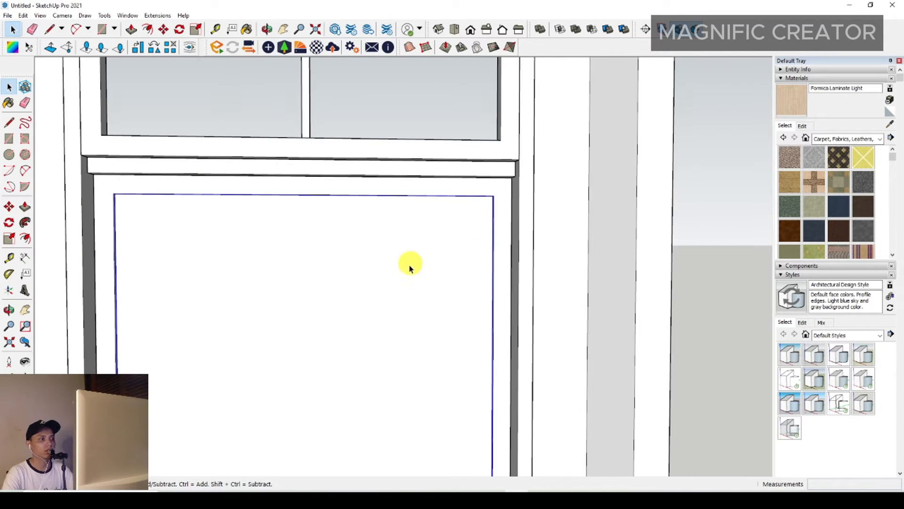
Step: Paint the lower sash's glass pane with the Translucent Glass Tinted material from the Glass and Mirrors collection
{"action": "scroll", "coordinate": [423, 245], "scroll_direction": "down", "scroll_amount": 5}
{"action": "mouse_move", "coordinate": [450, 218]}
{"action": "middle_mouse_down"}
{"action": "mouse_move", "coordinate": [489, 226]}
{"action": "mouse_move", "coordinate": [533, 305]}
{"action": "middle_mouse_up"}
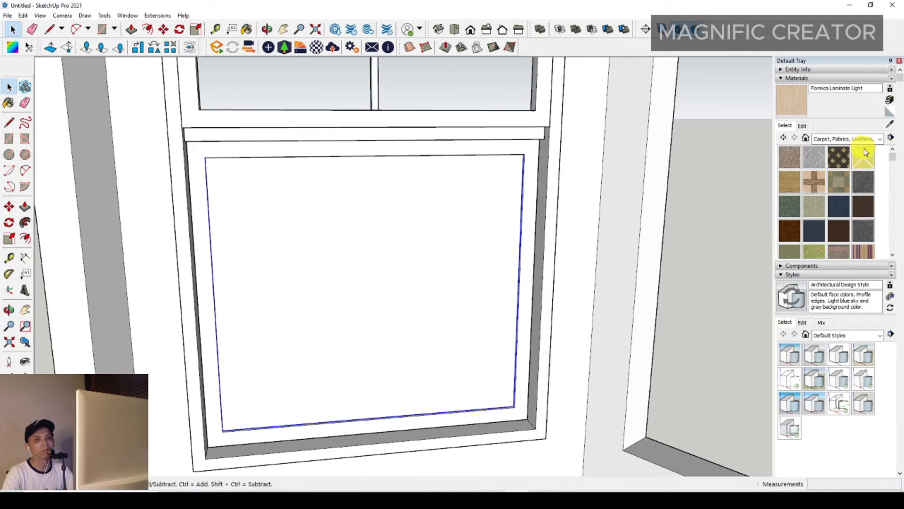
{"action": "left_click", "coordinate": [879, 141]}
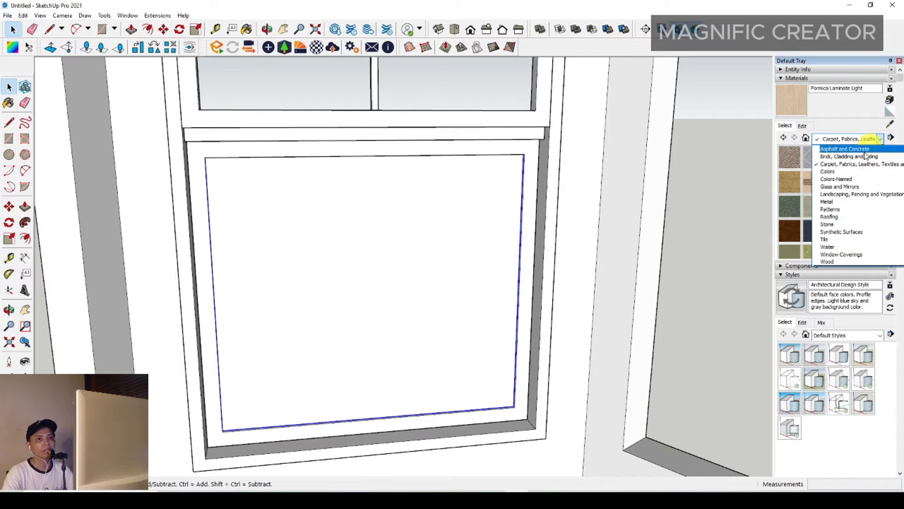
{"action": "left_click", "coordinate": [832, 187]}
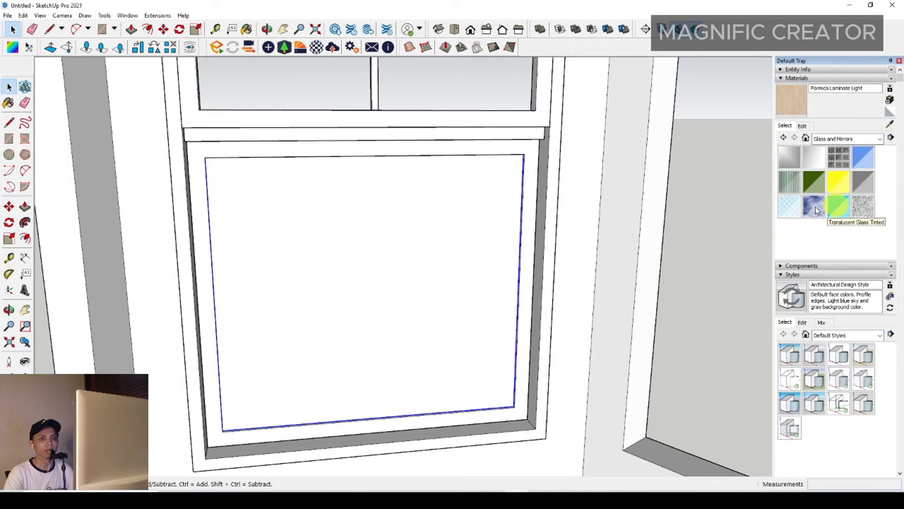
{"action": "left_click", "coordinate": [841, 196]}
{"action": "left_click", "coordinate": [509, 191]}
{"action": "middle_click_drag", "start_coordinate": [508, 192], "coordinate": [471, 250]}
{"action": "key", "text": "space"}
Step: Edit the Translucent Glass Tinted material to a pale blue-green colour with an opacity of 14
{"action": "left_click", "coordinate": [802, 126]}
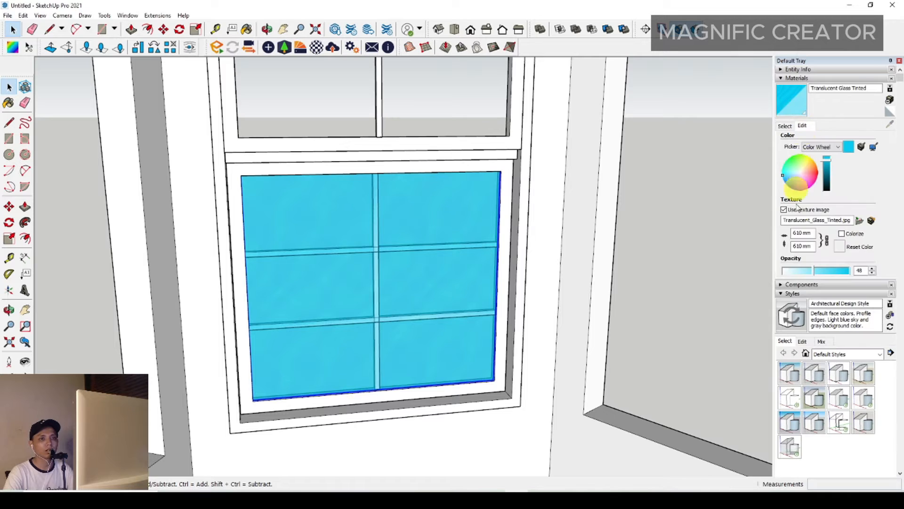
{"action": "left_click", "coordinate": [796, 271]}
{"action": "left_click", "coordinate": [796, 175]}
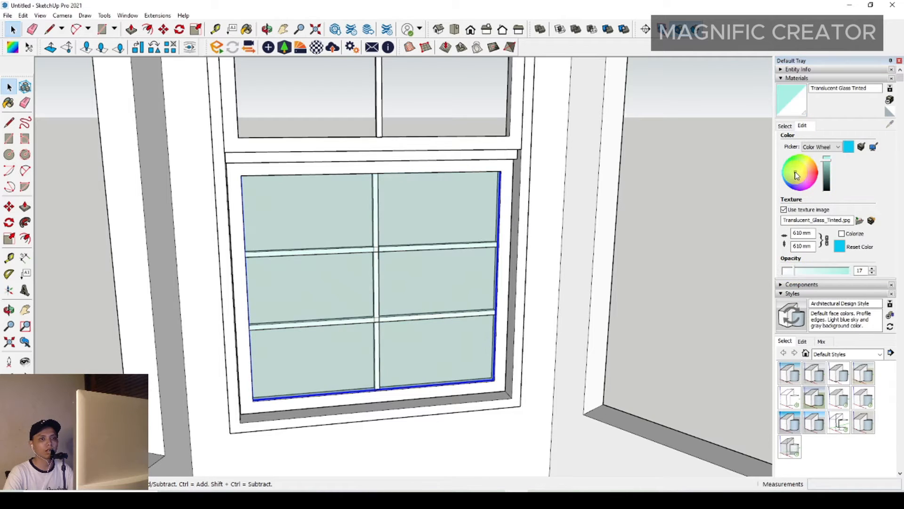
{"action": "left_click", "coordinate": [788, 272]}
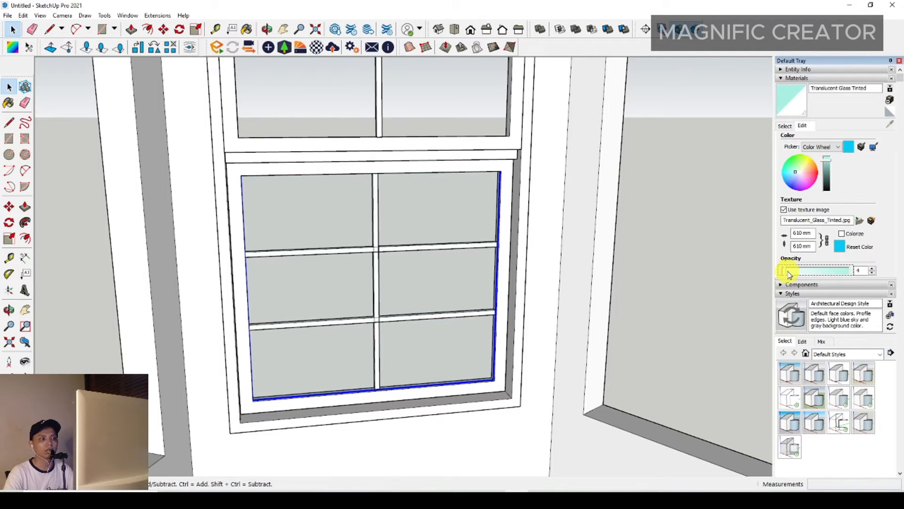
{"action": "left_click", "coordinate": [793, 270]}
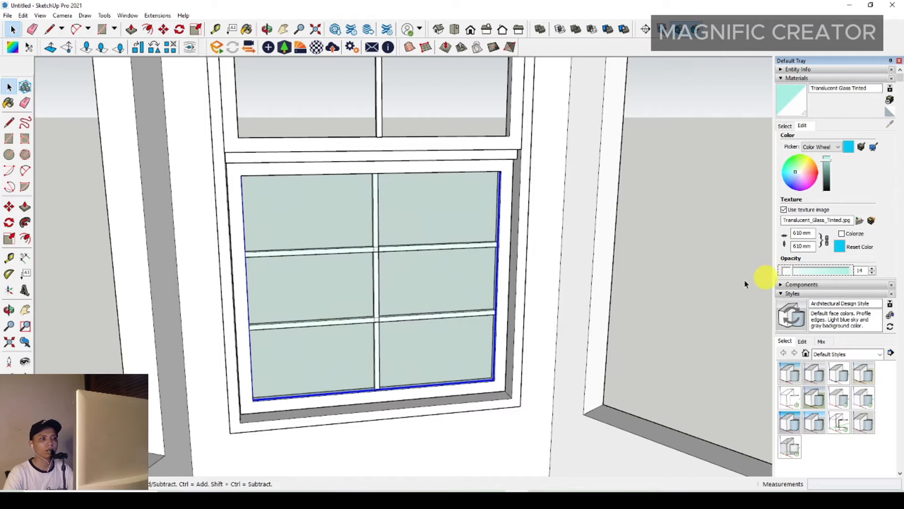
Step: Move the lower sash's glass pane through the frame's depth so it sits within the glazing bars
{"action": "scroll", "coordinate": [460, 288], "scroll_direction": "up", "scroll_amount": 5}
{"action": "scroll", "coordinate": [398, 357], "scroll_direction": "up", "scroll_amount": 6}
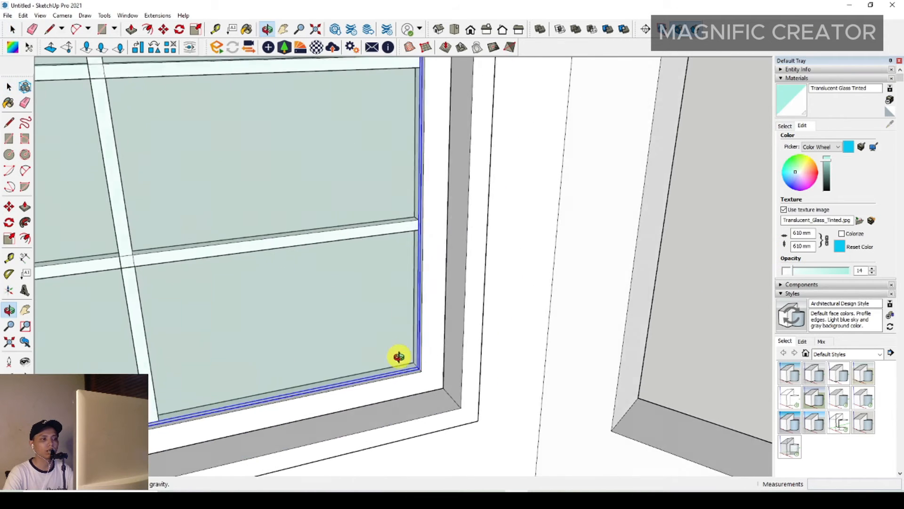
{"action": "left_click", "coordinate": [13, 210]}
{"action": "scroll", "coordinate": [405, 257], "scroll_direction": "up", "scroll_amount": 1}
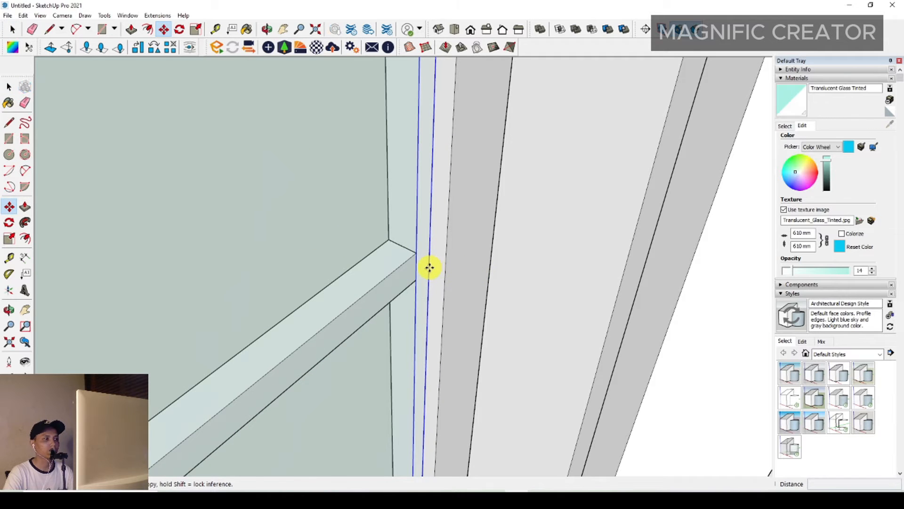
{"action": "middle_click_drag", "start_coordinate": [408, 268], "coordinate": [739, 265]}
{"action": "key", "text": "space"}
{"action": "middle_click_drag", "start_coordinate": [430, 225], "coordinate": [57, 254]}
{"action": "left_click", "coordinate": [380, 255]}
{"action": "key", "text": "space"}
{"action": "scroll", "coordinate": [428, 283], "scroll_direction": "down", "scroll_amount": 3}
{"action": "middle_click_drag", "start_coordinate": [428, 282], "coordinate": [349, 304]}
{"action": "scroll", "coordinate": [321, 236], "scroll_direction": "down", "scroll_amount": 5}
{"action": "middle_click_drag", "start_coordinate": [352, 239], "coordinate": [397, 250]}
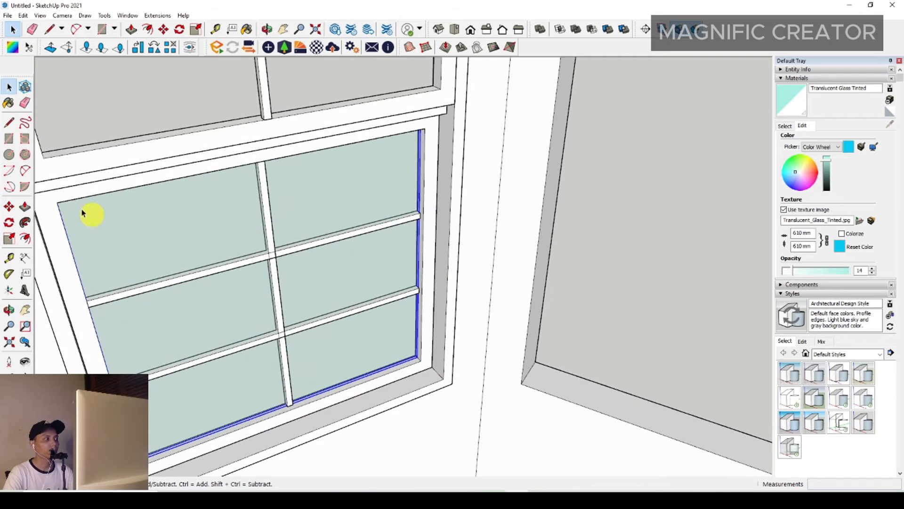
Step: Copy the lower sash's glass pane up to the lower corner of the upper sash opening
{"action": "left_click", "coordinate": [9, 208]}
{"action": "scroll", "coordinate": [465, 377], "scroll_direction": "up", "scroll_amount": 3}
{"action": "key", "text": "ctrl"}
{"action": "left_click", "coordinate": [409, 361]}
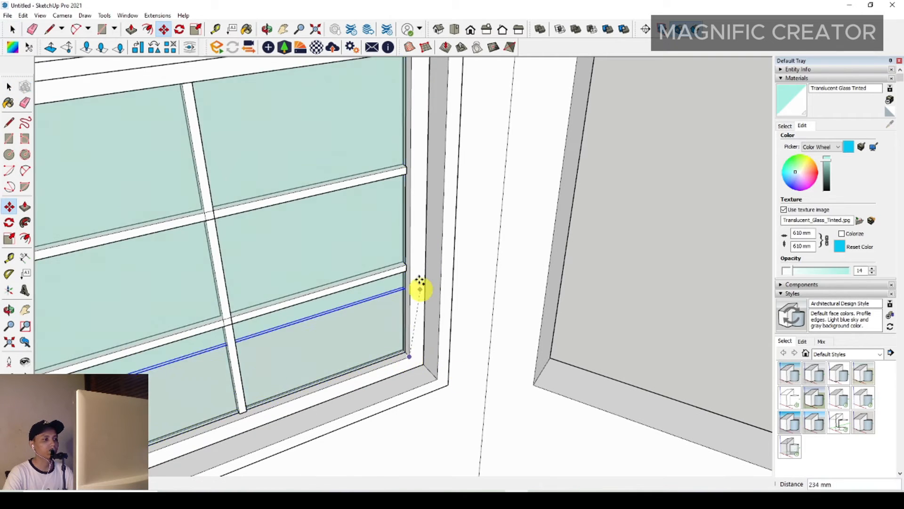
{"action": "scroll", "coordinate": [421, 282], "scroll_direction": "down", "scroll_amount": 3}
{"action": "middle_click_drag", "start_coordinate": [423, 188], "coordinate": [442, 305], "text": "shift"}
{"action": "scroll", "coordinate": [431, 244], "scroll_direction": "up", "scroll_amount": 3}
{"action": "left_click", "coordinate": [430, 241]}
{"action": "key", "text": "space"}
{"action": "scroll", "coordinate": [409, 261], "scroll_direction": "down", "scroll_amount": 3}
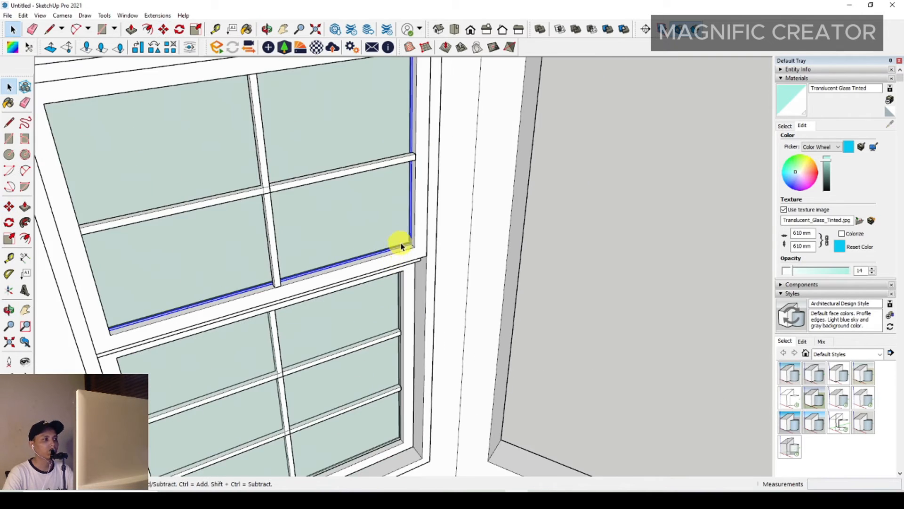
Step: Inside the upper glass pane's group, Push/Pull its top face down to the top edge of the upper sash opening
{"action": "middle_click_drag", "start_coordinate": [400, 244], "coordinate": [333, 114]}
{"action": "scroll", "coordinate": [332, 115], "scroll_direction": "down", "scroll_amount": 2}
{"action": "middle_click_drag", "start_coordinate": [332, 115], "coordinate": [368, 209], "text": "shift"}
{"action": "double_click", "coordinate": [382, 204]}
{"action": "double_click", "coordinate": [382, 204]}
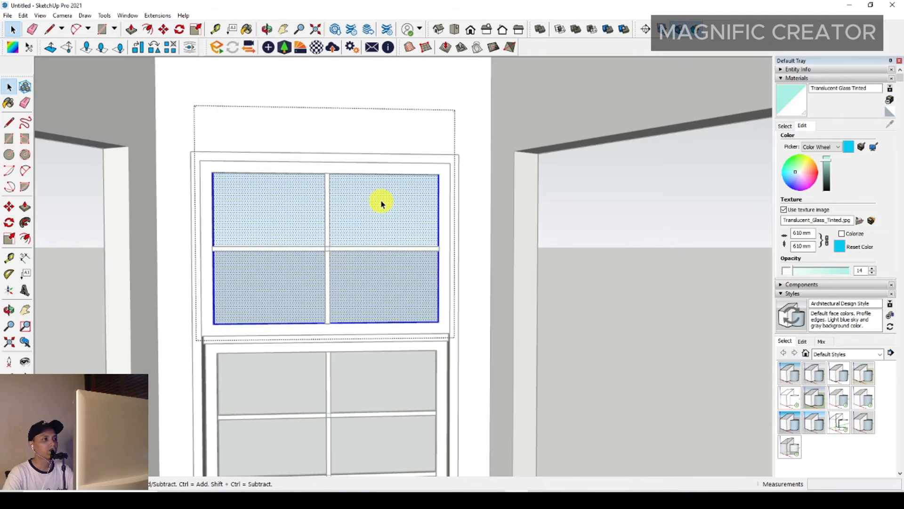
{"action": "key", "text": "i"}
{"action": "left_click_drag", "start_coordinate": [178, 107], "coordinate": [568, 168]}
{"action": "key", "text": "p"}
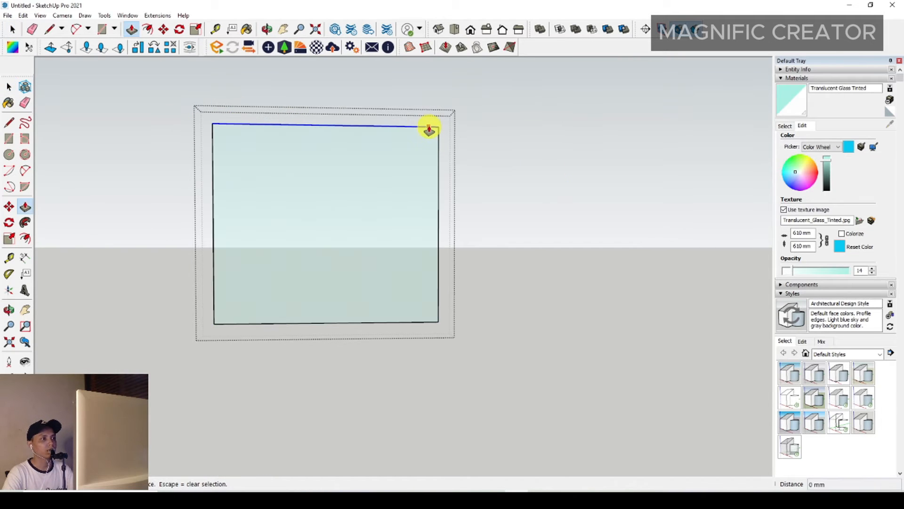
{"action": "left_click", "coordinate": [429, 126]}
{"action": "key", "text": "i"}
{"action": "left_click", "coordinate": [439, 175]}
{"action": "key", "text": "space"}
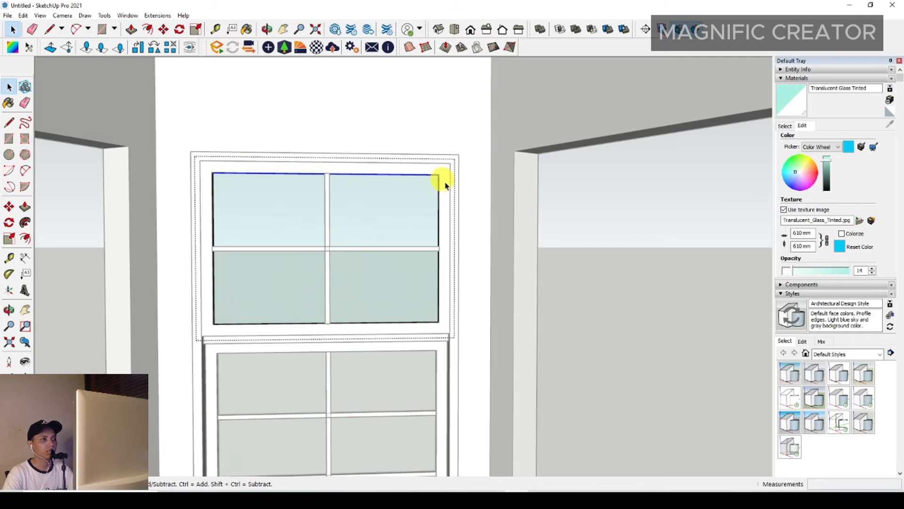
{"action": "left_click", "coordinate": [617, 217]}
Step: Make one group from all the frame, sash, bar and glass parts of the centre window
{"action": "scroll", "coordinate": [425, 278], "scroll_direction": "down", "scroll_amount": 3}
{"action": "scroll", "coordinate": [384, 327], "scroll_direction": "up", "scroll_amount": 2}
{"action": "middle_click_drag", "start_coordinate": [426, 281], "coordinate": [383, 291]}
{"action": "scroll", "coordinate": [375, 282], "scroll_direction": "down", "scroll_amount": 2}
{"action": "mouse_move", "coordinate": [265, 107]}
{"action": "left_mouse_down"}
{"action": "mouse_move", "coordinate": [428, 327]}
{"action": "mouse_move", "coordinate": [484, 432]}
{"action": "mouse_move", "coordinate": [276, 118]}
{"action": "left_mouse_up"}
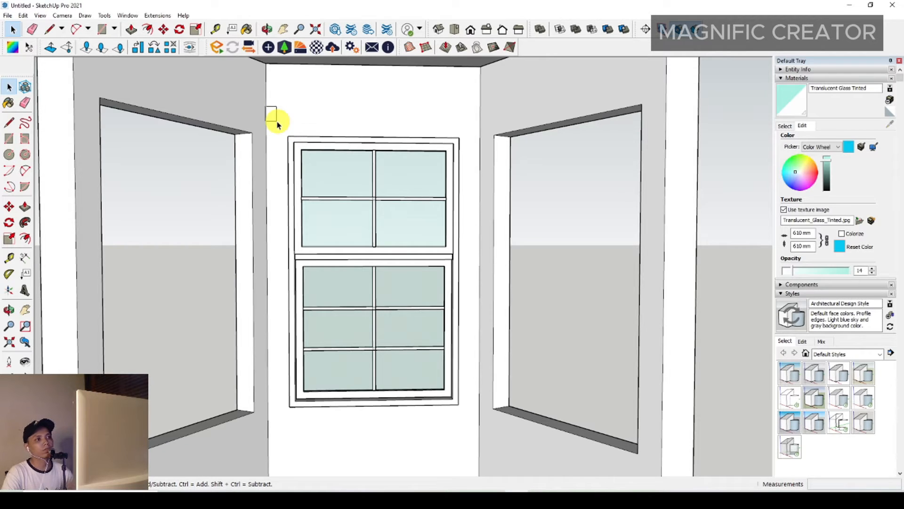
{"action": "left_click_drag", "start_coordinate": [284, 131], "coordinate": [480, 432]}
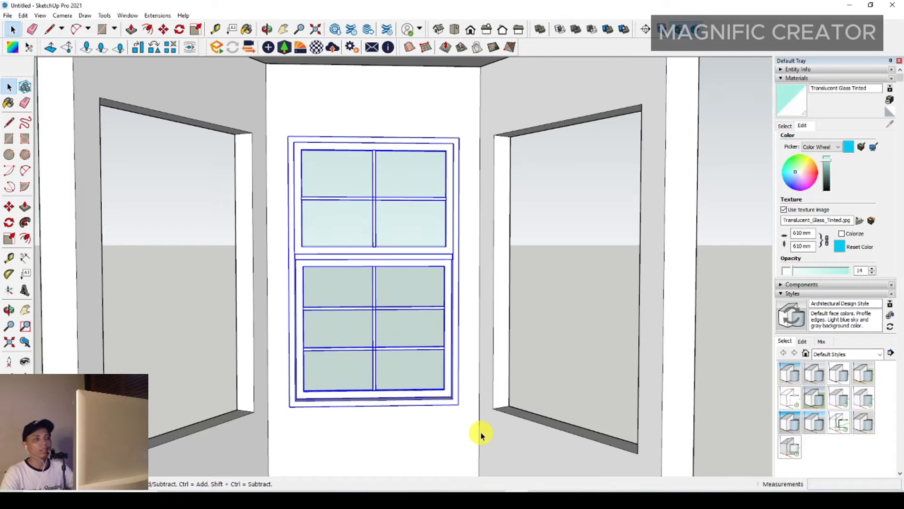
{"action": "scroll", "coordinate": [417, 279], "scroll_direction": "up", "scroll_amount": 2}
{"action": "right_click", "coordinate": [421, 247]}
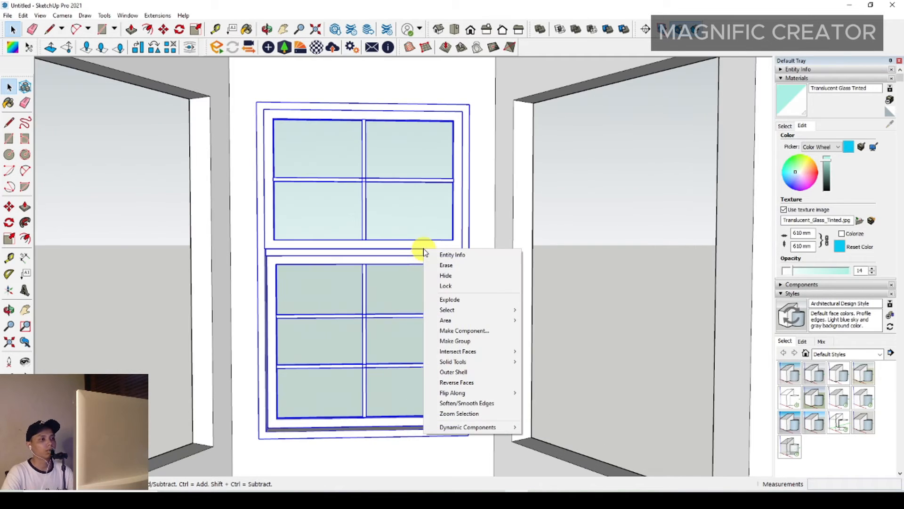
{"action": "left_click", "coordinate": [459, 343]}
Step: Convert the centre window group into a component with the default definition settings
{"action": "scroll", "coordinate": [432, 256], "scroll_direction": "down", "scroll_amount": 3}
{"action": "middle_click_drag", "start_coordinate": [433, 257], "coordinate": [404, 330]}
{"action": "scroll", "coordinate": [441, 250], "scroll_direction": "up", "scroll_amount": 3}
{"action": "right_click", "coordinate": [442, 245]}
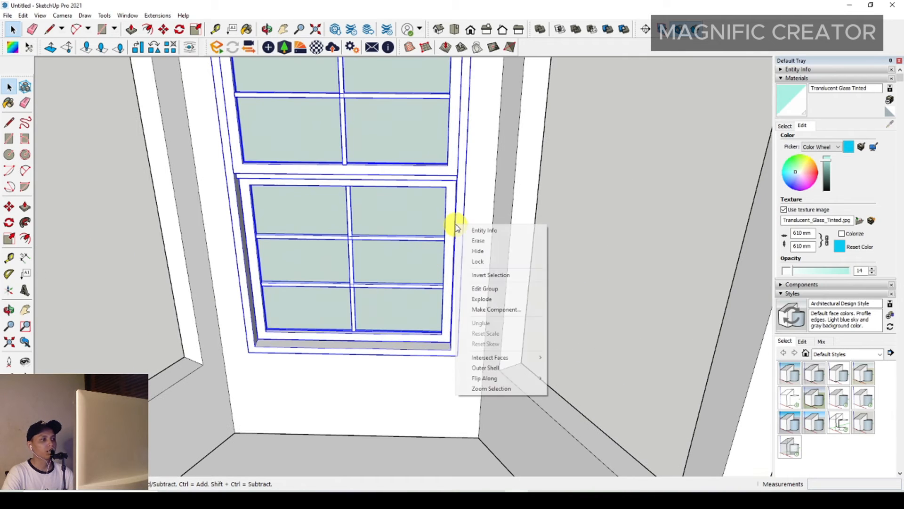
{"action": "left_click", "coordinate": [492, 309]}
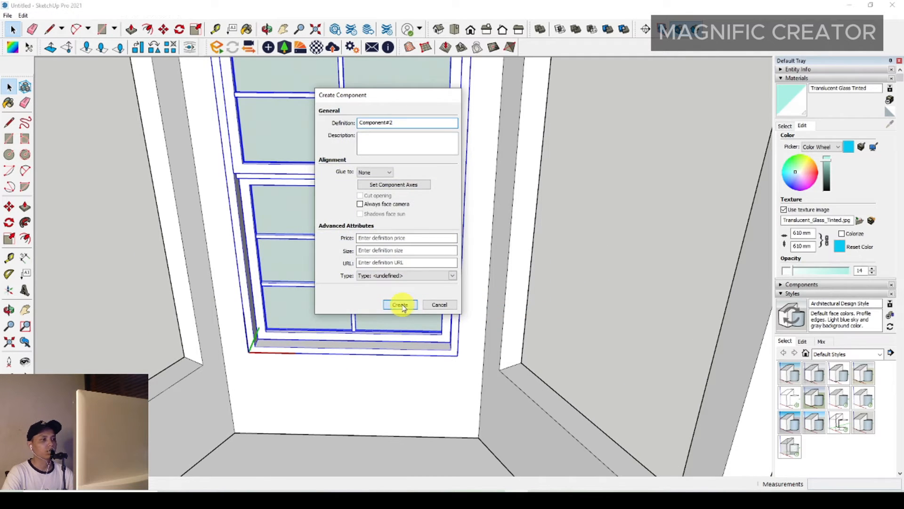
{"action": "left_click", "coordinate": [401, 305]}
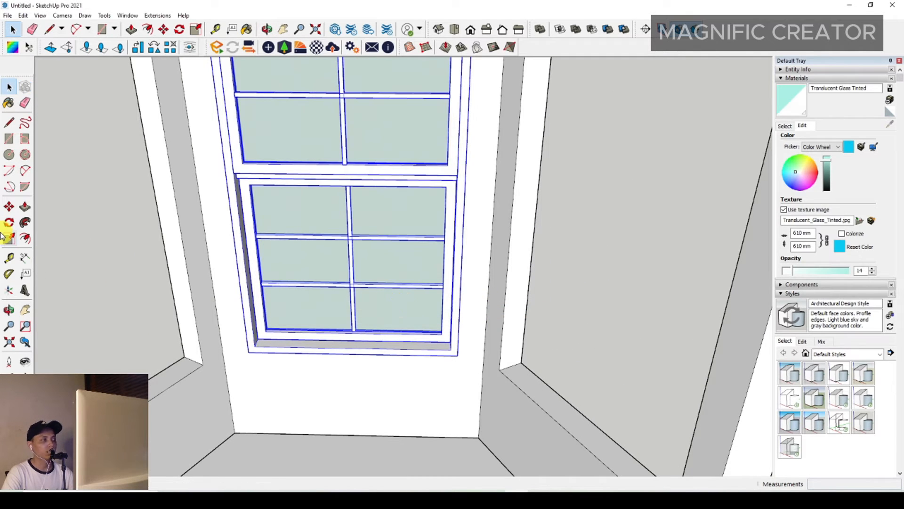
Step: Copy the centre window component to the near lower corner of the right-hand wall opening
{"action": "left_click", "coordinate": [9, 209]}
{"action": "left_click", "coordinate": [250, 357]}
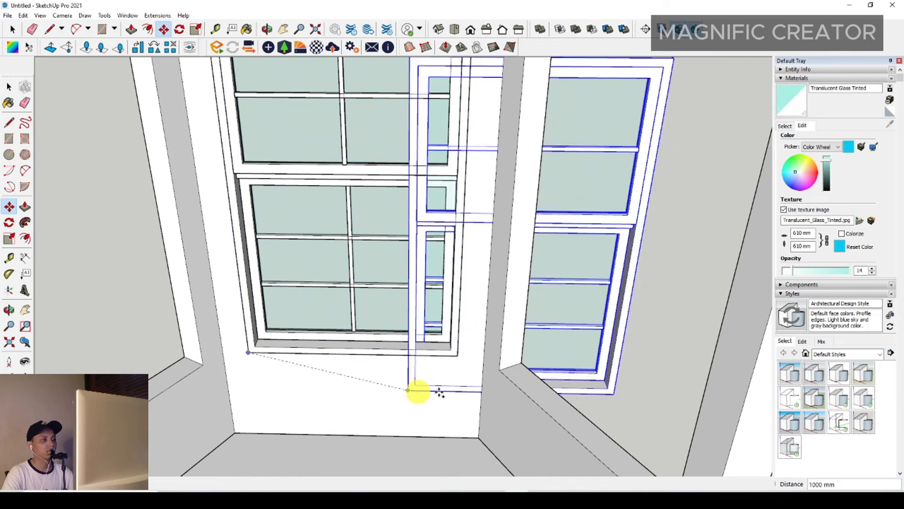
{"action": "left_click", "coordinate": [501, 370]}
{"action": "key", "text": "space"}
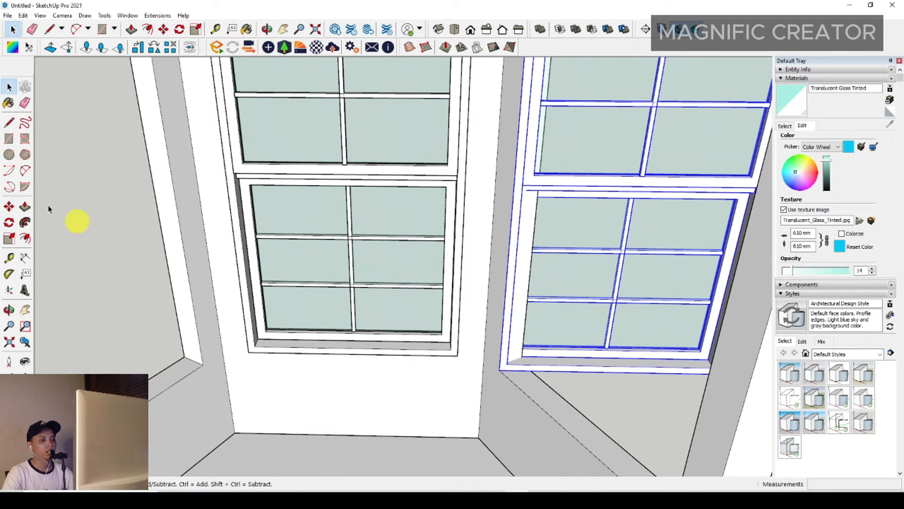
Step: Rotate the copied window 60 degrees about its lower corner to align it with the right-hand wall opening
{"action": "left_click", "coordinate": [9, 222]}
{"action": "scroll", "coordinate": [502, 371], "scroll_direction": "up", "scroll_amount": 5}
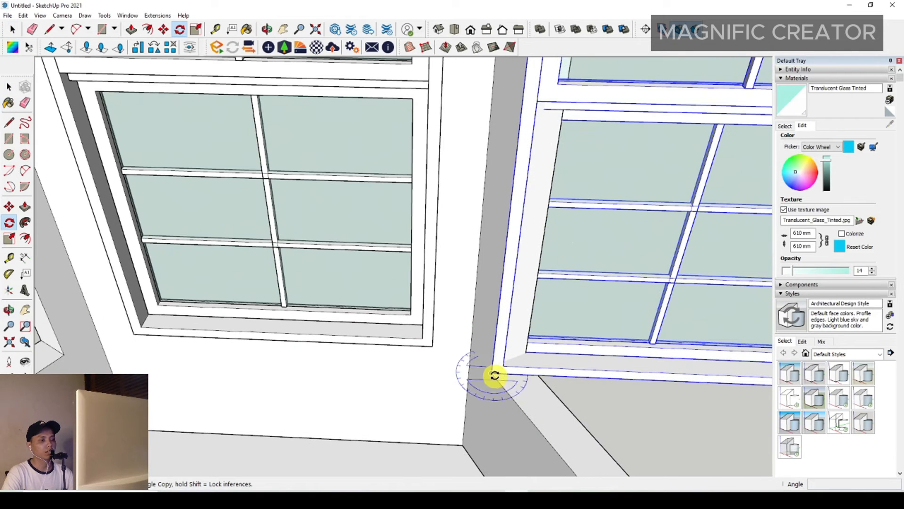
{"action": "left_click", "coordinate": [574, 375]}
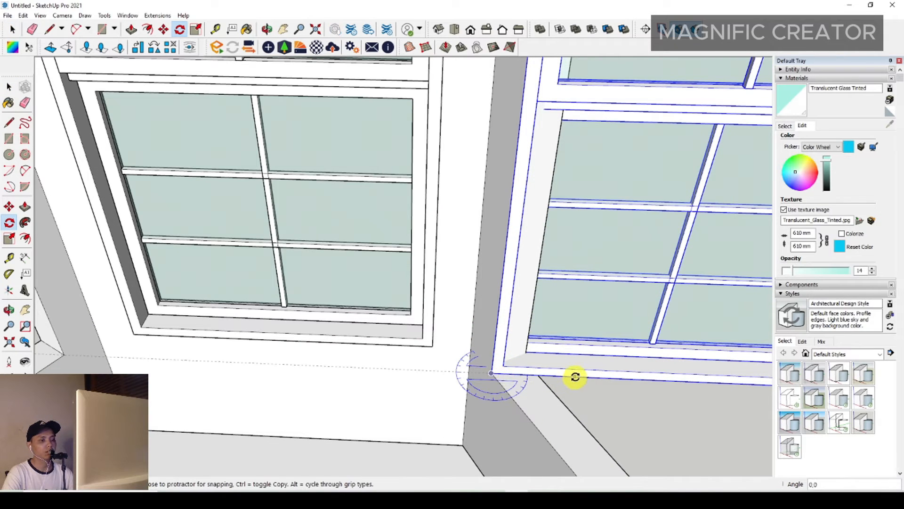
{"action": "left_click", "coordinate": [530, 418]}
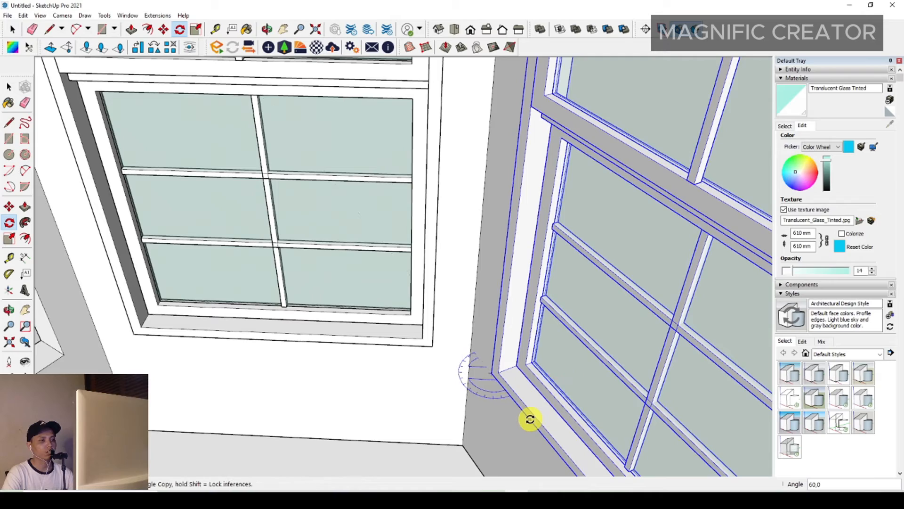
{"action": "key", "text": "space"}
Step: Copy the centre window by its lower right corner to the adjoining lower corner of the left-hand wall opening
{"action": "scroll", "coordinate": [518, 377], "scroll_direction": "down", "scroll_amount": 5}
{"action": "middle_click_drag", "start_coordinate": [527, 385], "coordinate": [572, 407]}
{"action": "middle_click_drag", "start_coordinate": [532, 336], "coordinate": [533, 347]}
{"action": "scroll", "coordinate": [495, 303], "scroll_direction": "up", "scroll_amount": 3}
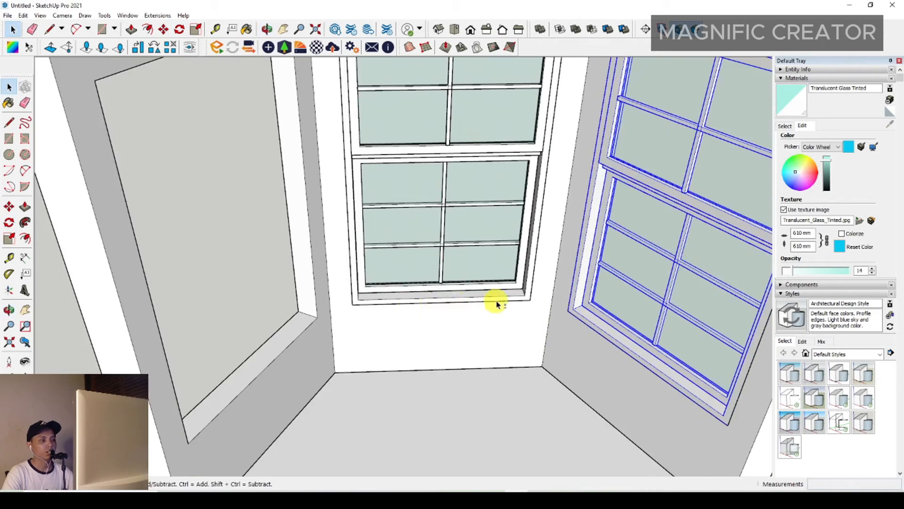
{"action": "scroll", "coordinate": [439, 312], "scroll_direction": "up", "scroll_amount": 3}
{"action": "left_click", "coordinate": [9, 207]}
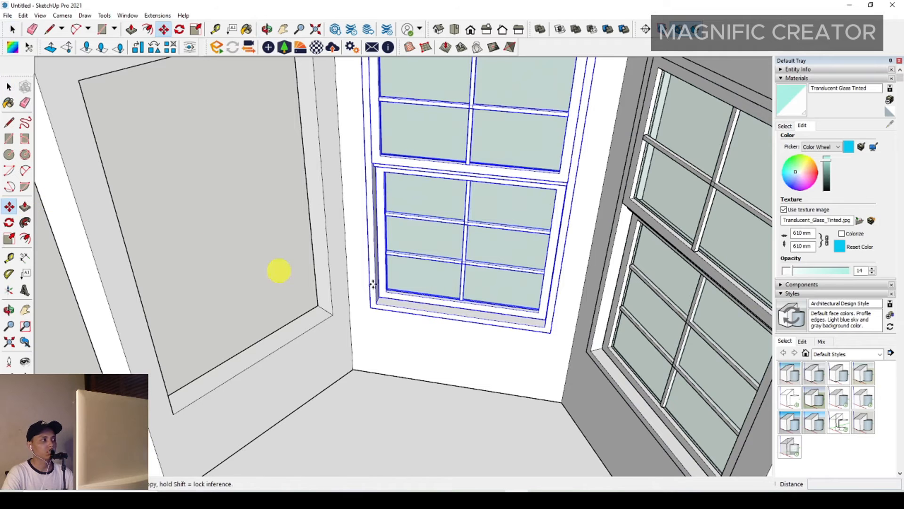
{"action": "scroll", "coordinate": [536, 347], "scroll_direction": "up", "scroll_amount": 1}
{"action": "left_click", "coordinate": [555, 331]}
{"action": "key", "text": "ctrl"}
{"action": "scroll", "coordinate": [253, 307], "scroll_direction": "up", "scroll_amount": 1}
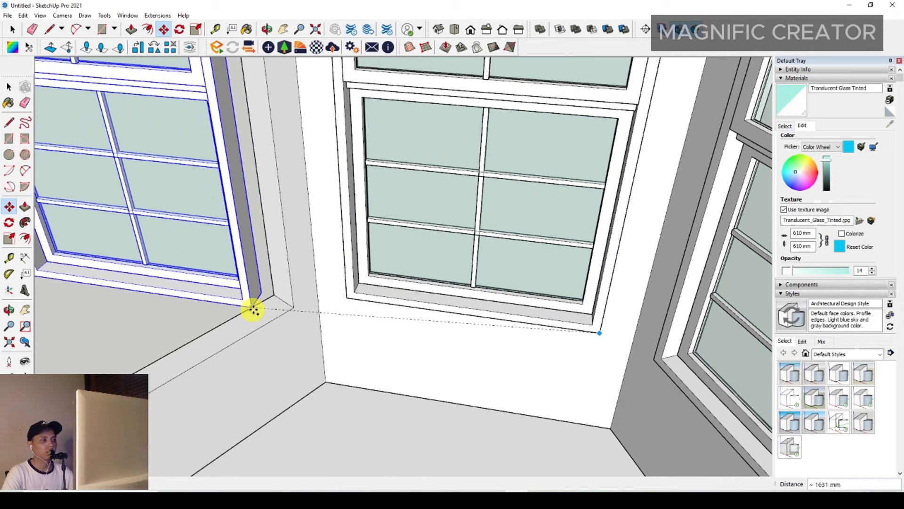
{"action": "scroll", "coordinate": [292, 311], "scroll_direction": "up", "scroll_amount": 1}
{"action": "scroll", "coordinate": [294, 309], "scroll_direction": "up", "scroll_amount": 1}
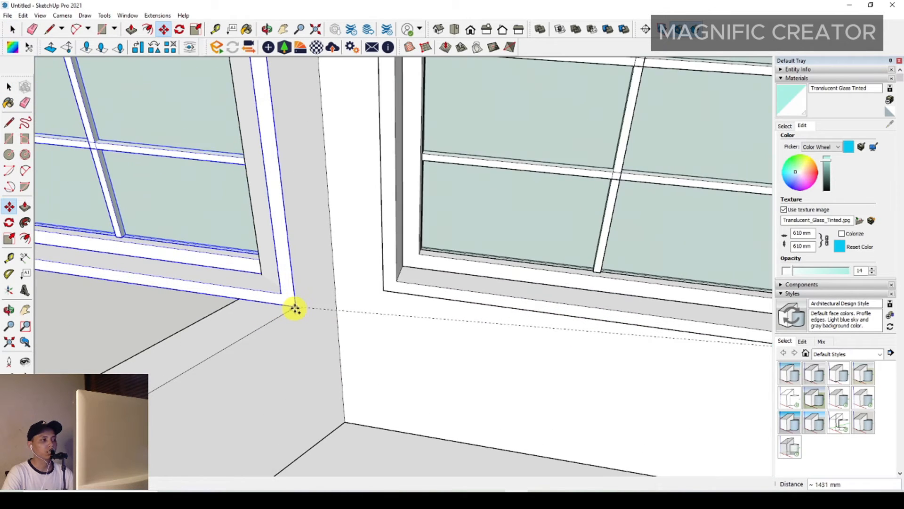
{"action": "left_click", "coordinate": [295, 307]}
{"action": "key", "text": "space"}
{"action": "scroll", "coordinate": [294, 310], "scroll_direction": "down", "scroll_amount": 1}
{"action": "middle_click_drag", "start_coordinate": [296, 311], "coordinate": [343, 360]}
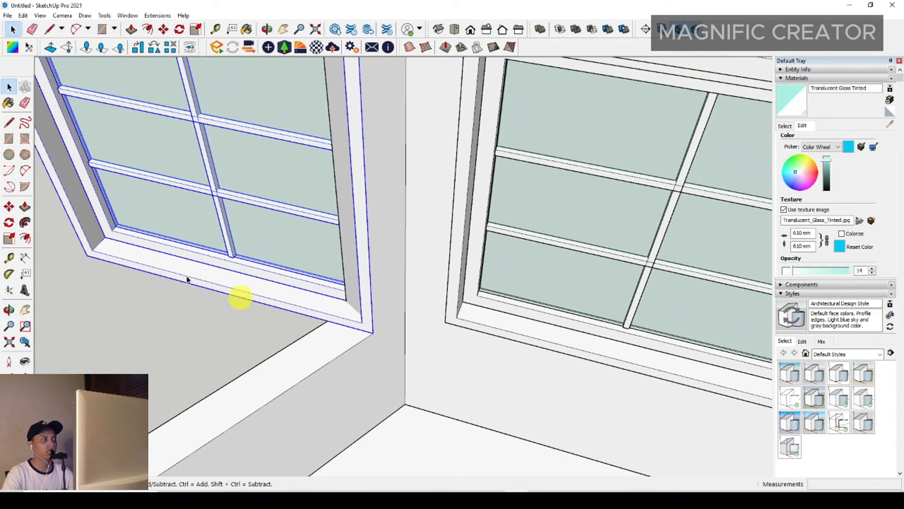
Step: Rotate the left window copy about its lower right corner until it lines up with the left-hand wall opening
{"action": "left_click", "coordinate": [9, 223]}
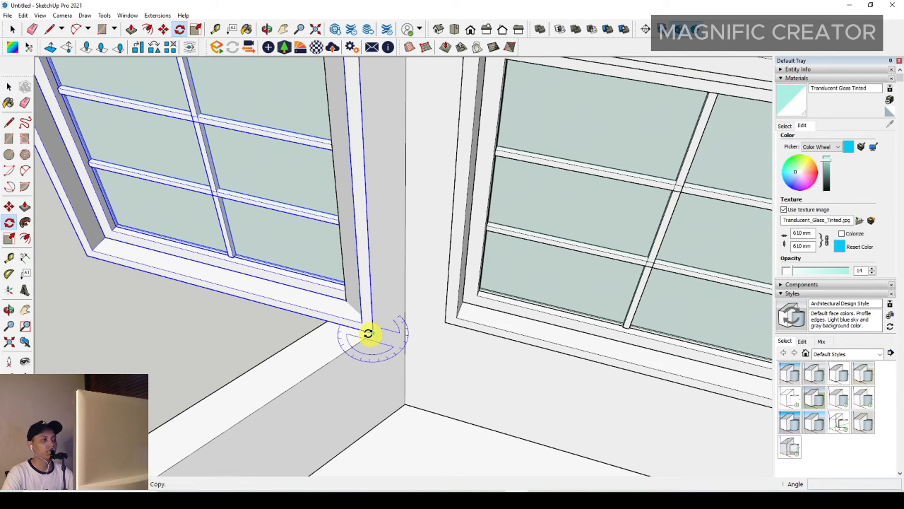
{"action": "left_click", "coordinate": [253, 303]}
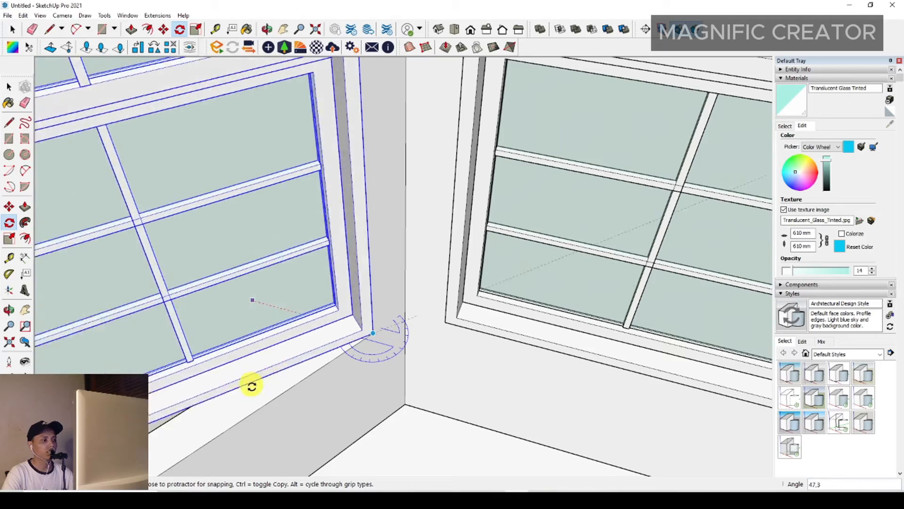
{"action": "left_click", "coordinate": [262, 407]}
{"action": "mouse_move", "coordinate": [339, 396]}
{"action": "middle_mouse_down"}
{"action": "mouse_move", "coordinate": [395, 335]}
{"action": "mouse_move", "coordinate": [394, 299]}
{"action": "mouse_move", "coordinate": [476, 337]}
{"action": "mouse_move", "coordinate": [428, 296]}
{"action": "mouse_move", "coordinate": [450, 311]}
{"action": "mouse_move", "coordinate": [441, 333]}
{"action": "mouse_move", "coordinate": [438, 262]}
{"action": "middle_mouse_up"}
{"action": "scroll", "coordinate": [477, 337], "scroll_direction": "down", "scroll_amount": 4}
{"action": "scroll", "coordinate": [448, 310], "scroll_direction": "down", "scroll_amount": 2}
{"action": "scroll", "coordinate": [438, 329], "scroll_direction": "up", "scroll_amount": 3}
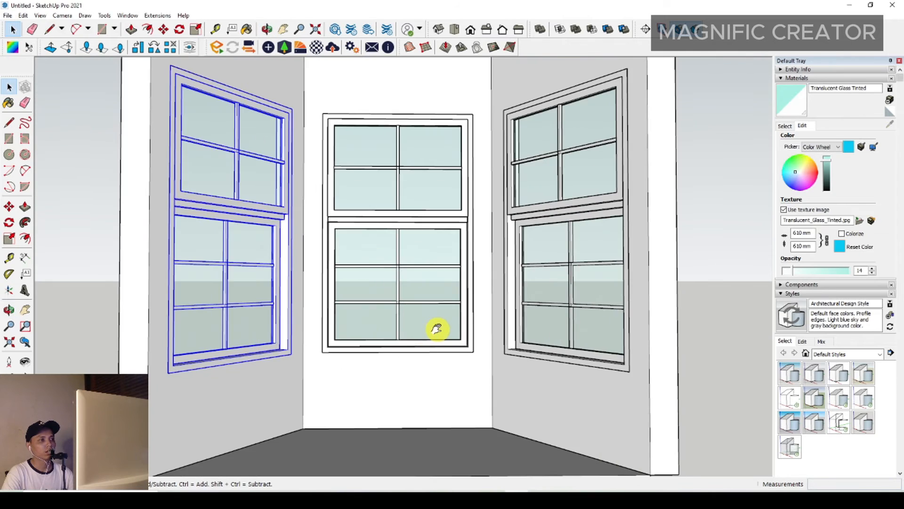
{"action": "scroll", "coordinate": [478, 244], "scroll_direction": "up", "scroll_amount": 2}
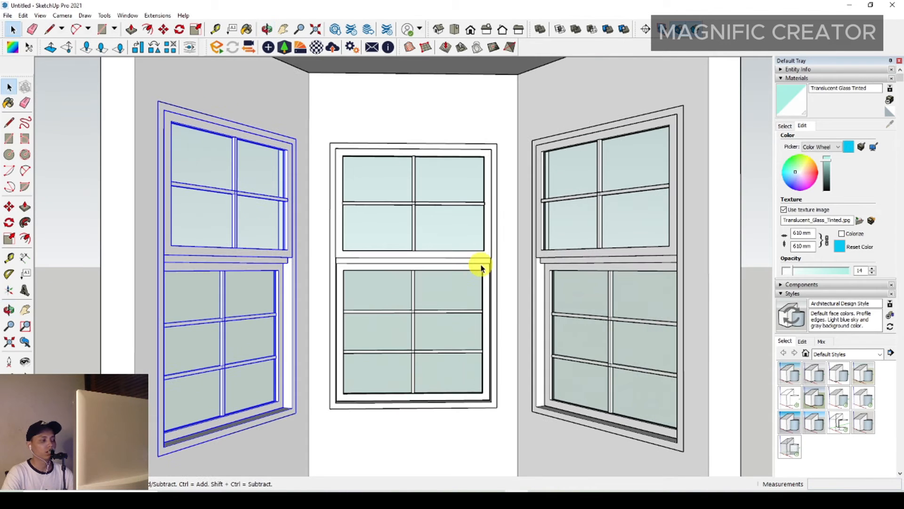
Step: Paint the centre window with the Wood Veneer 02 material from the Wood collection
{"action": "left_click", "coordinate": [491, 253]}
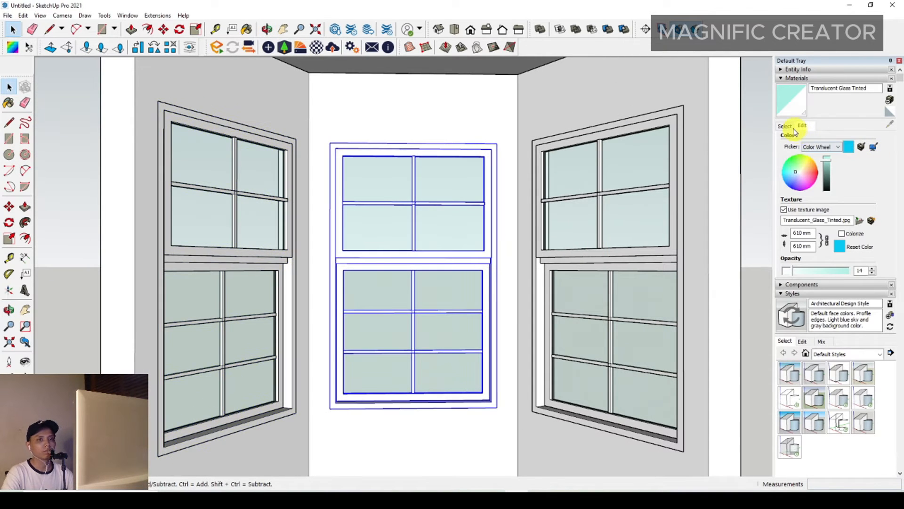
{"action": "left_click", "coordinate": [785, 126]}
{"action": "left_click", "coordinate": [879, 141]}
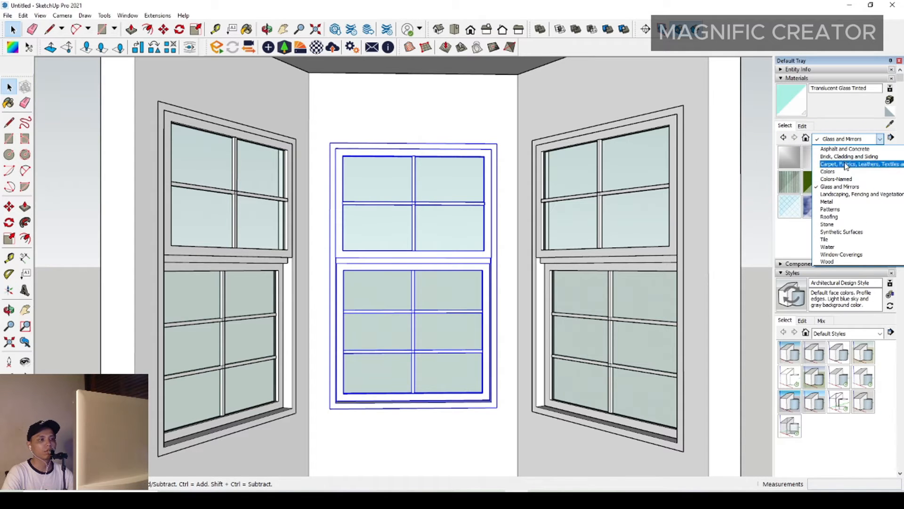
{"action": "left_click", "coordinate": [828, 261]}
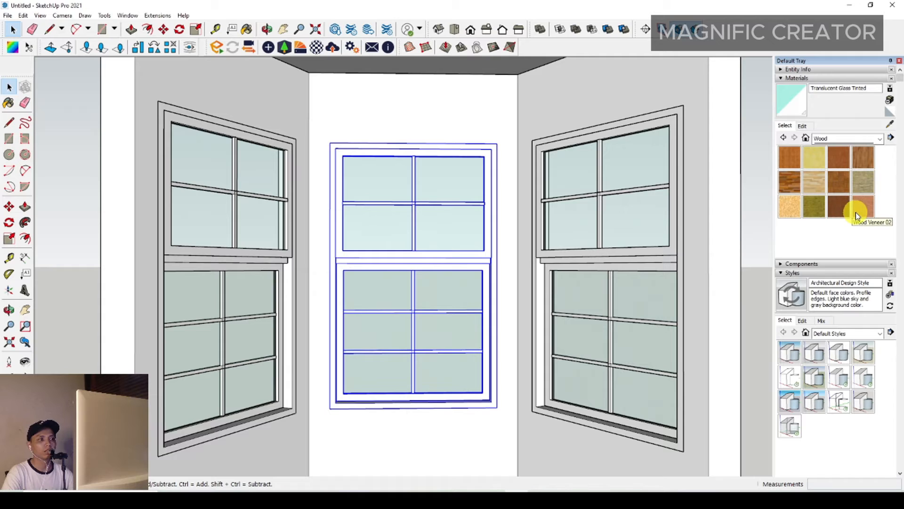
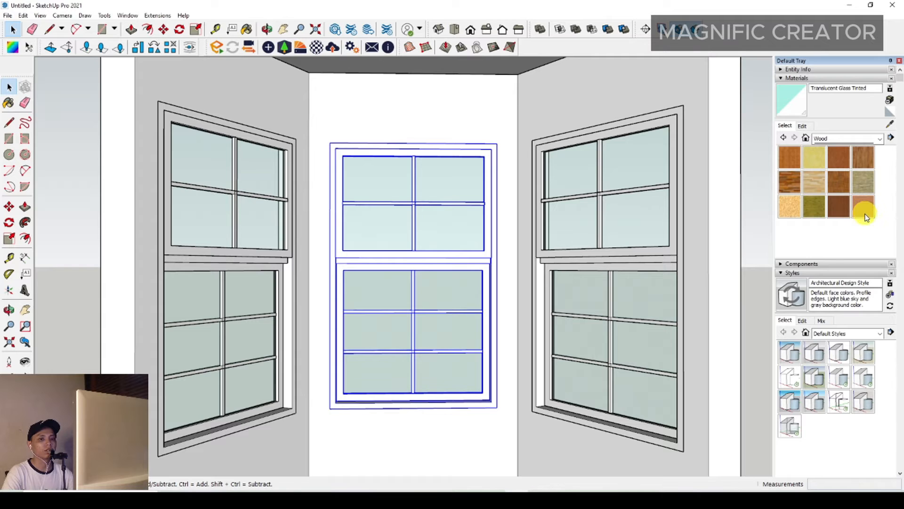
{"action": "left_click", "coordinate": [863, 207]}
{"action": "scroll", "coordinate": [495, 215], "scroll_direction": "up", "scroll_amount": 2}
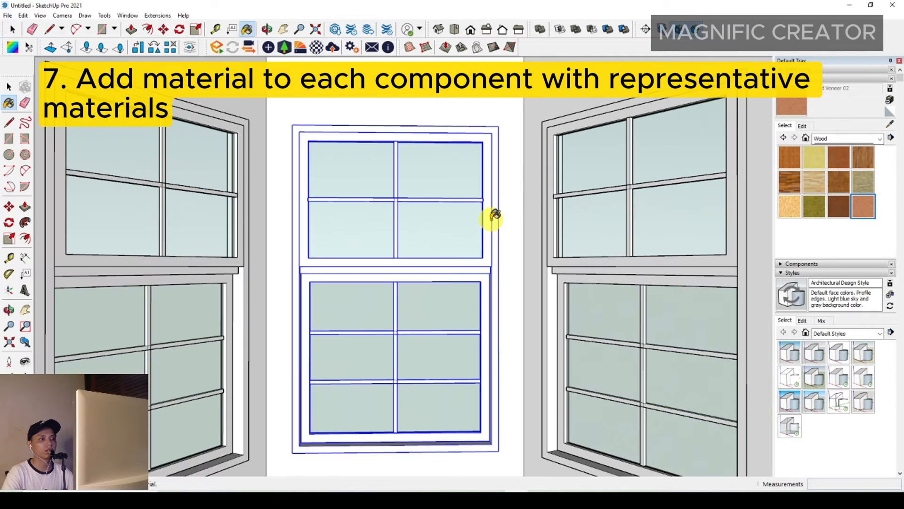
{"action": "left_click", "coordinate": [498, 208]}
{"action": "scroll", "coordinate": [497, 212], "scroll_direction": "down", "scroll_amount": 2}
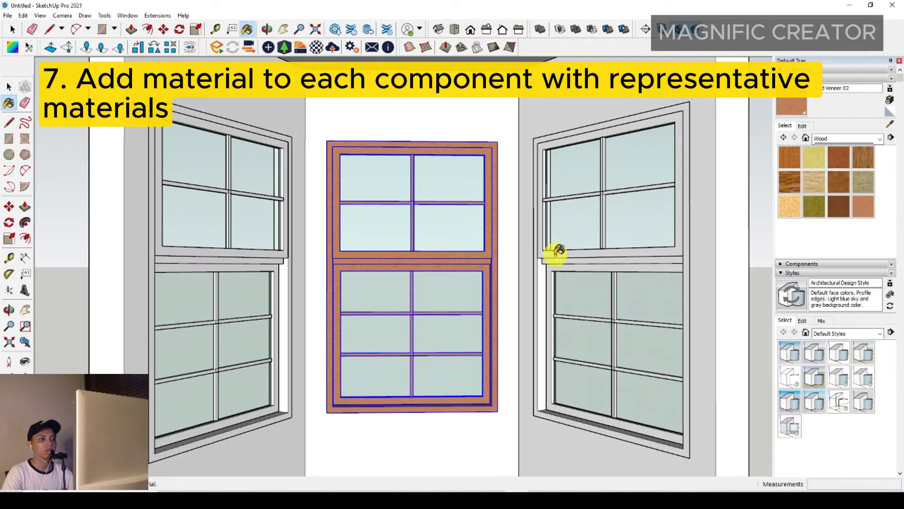
Step: Apply the same Wood Veneer 02 material to the right-hand and left-hand windows
{"action": "left_click", "coordinate": [555, 252]}
{"action": "left_click", "coordinate": [289, 254]}
{"action": "key", "text": "space"}
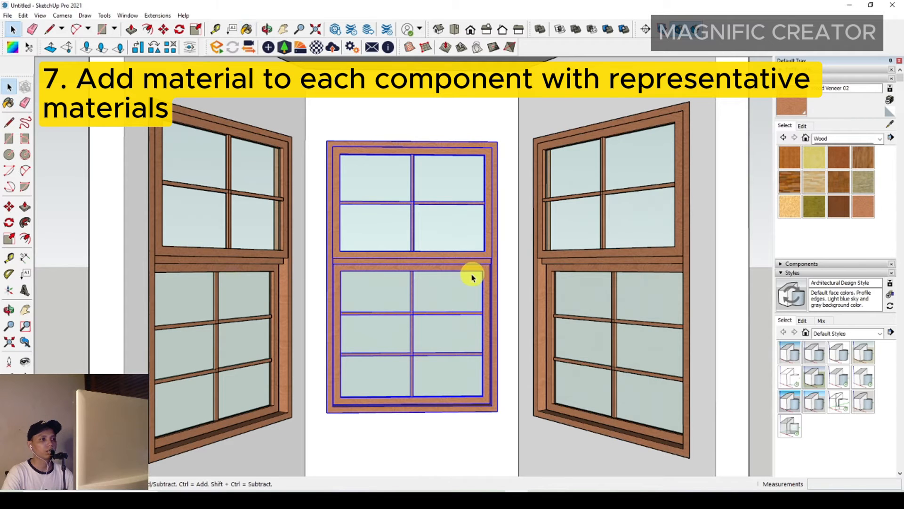
{"action": "scroll", "coordinate": [495, 255], "scroll_direction": "down", "scroll_amount": 4}
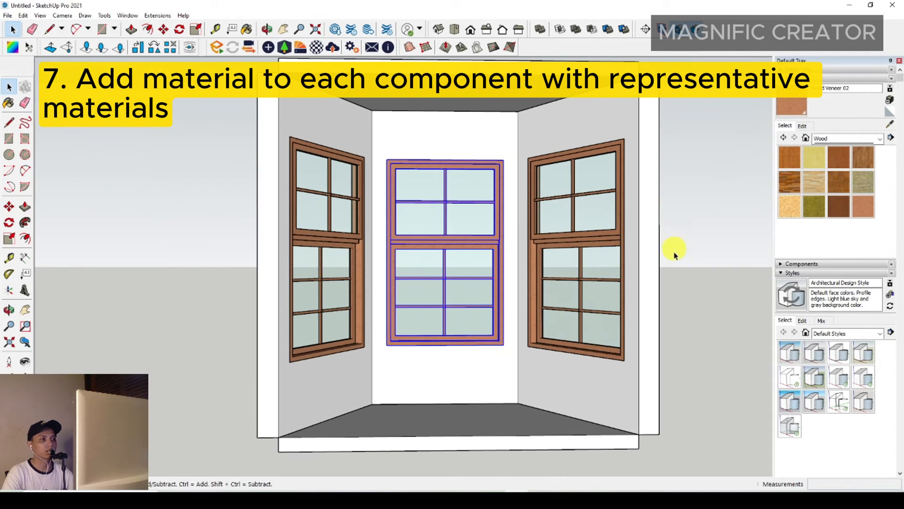
{"action": "left_click", "coordinate": [677, 233]}
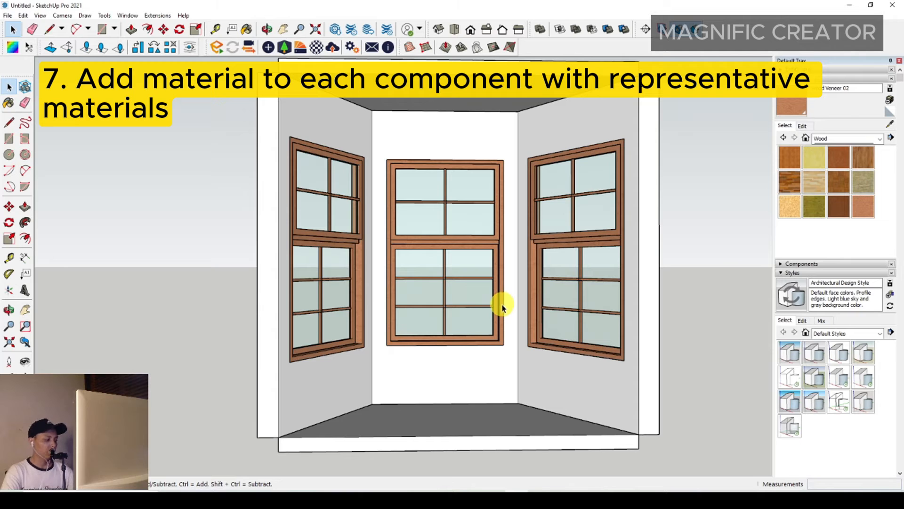
Step: Trace connected lines along the floor's three wall edges, from the right front corner around the bay to the left front corner
{"action": "middle_click_drag", "start_coordinate": [460, 344], "coordinate": [410, 325]}
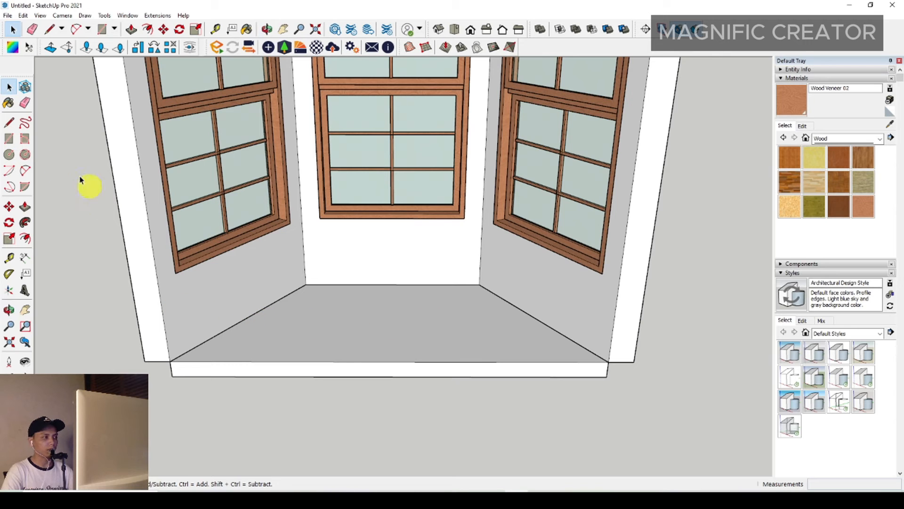
{"action": "left_click", "coordinate": [9, 122]}
{"action": "mouse_move", "coordinate": [523, 302]}
{"action": "middle_mouse_down"}
{"action": "mouse_move", "coordinate": [510, 296]}
{"action": "mouse_move", "coordinate": [485, 315]}
{"action": "mouse_move", "coordinate": [528, 332]}
{"action": "middle_mouse_up"}
{"action": "scroll", "coordinate": [485, 315], "scroll_direction": "up", "scroll_amount": 2}
{"action": "scroll", "coordinate": [588, 354], "scroll_direction": "down", "scroll_amount": 1}
{"action": "left_click", "coordinate": [656, 418]}
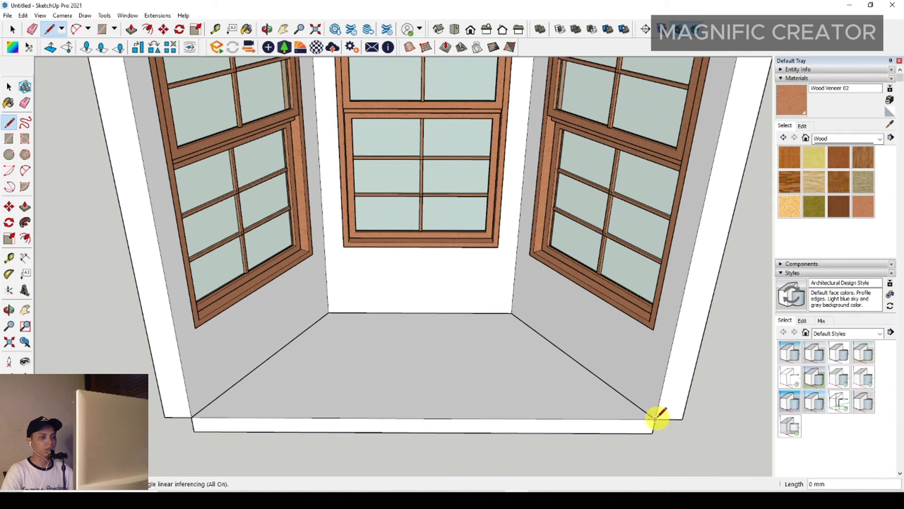
{"action": "left_click", "coordinate": [9, 122]}
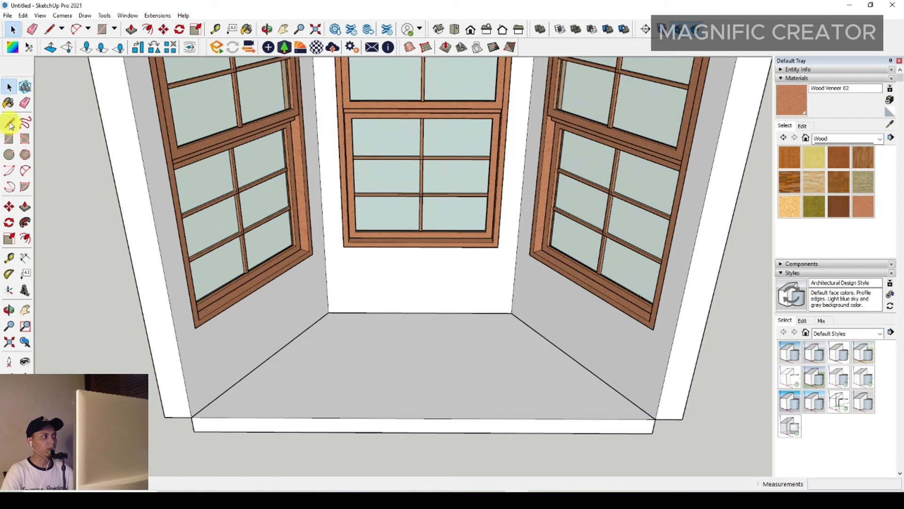
{"action": "left_click", "coordinate": [655, 417]}
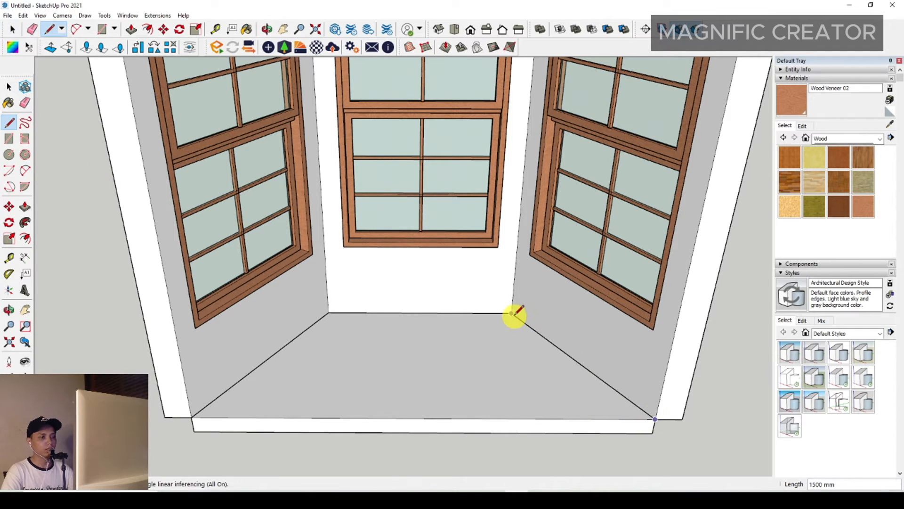
{"action": "left_click", "coordinate": [328, 311]}
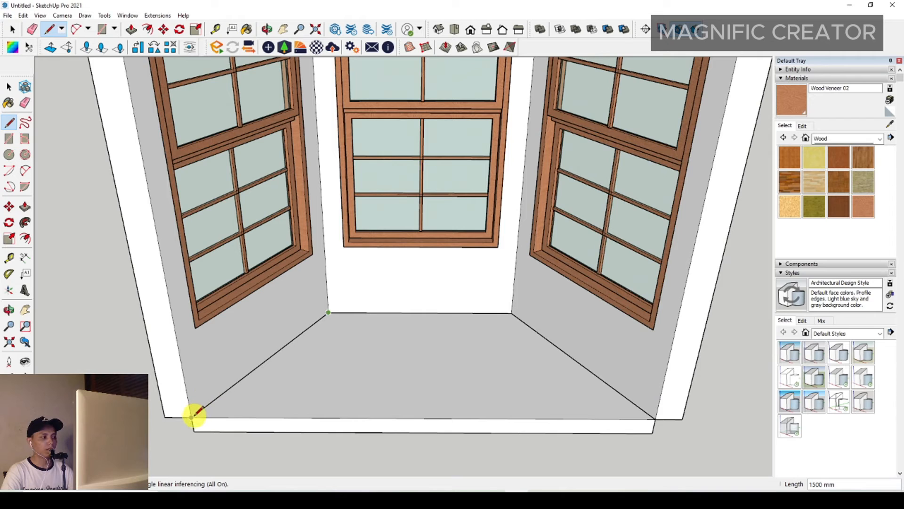
{"action": "key", "text": "space"}
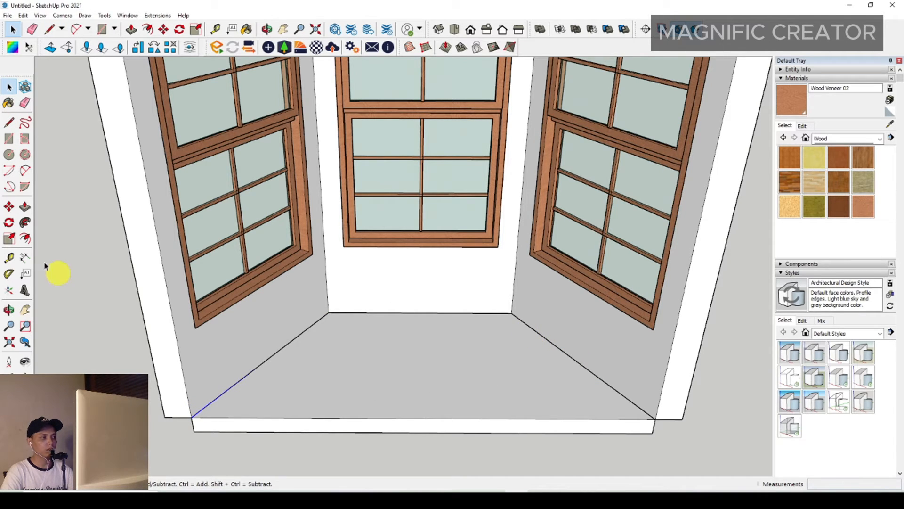
Step: Offset the three traced floor edges inward to outline a seat band along the bay walls
{"action": "left_click", "coordinate": [25, 238]}
{"action": "left_click", "coordinate": [547, 340]}
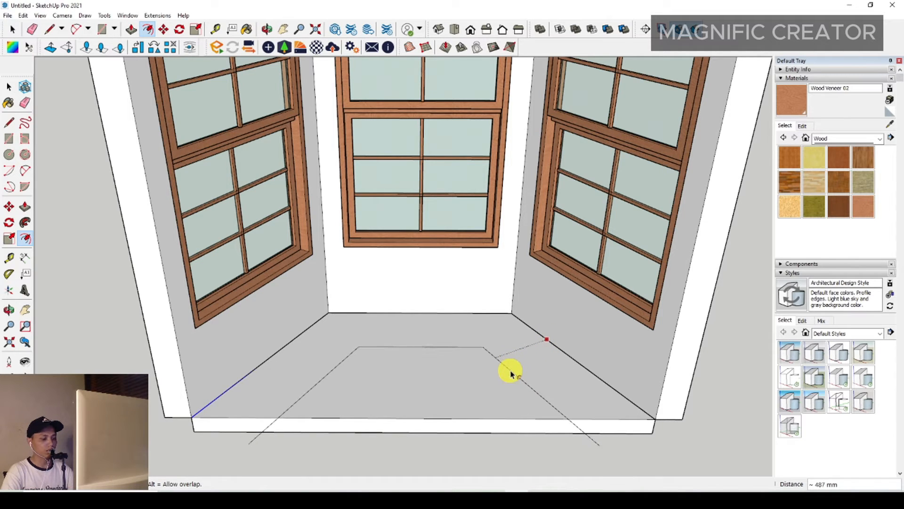
{"action": "key", "text": "Return"}
{"action": "key", "text": "space"}
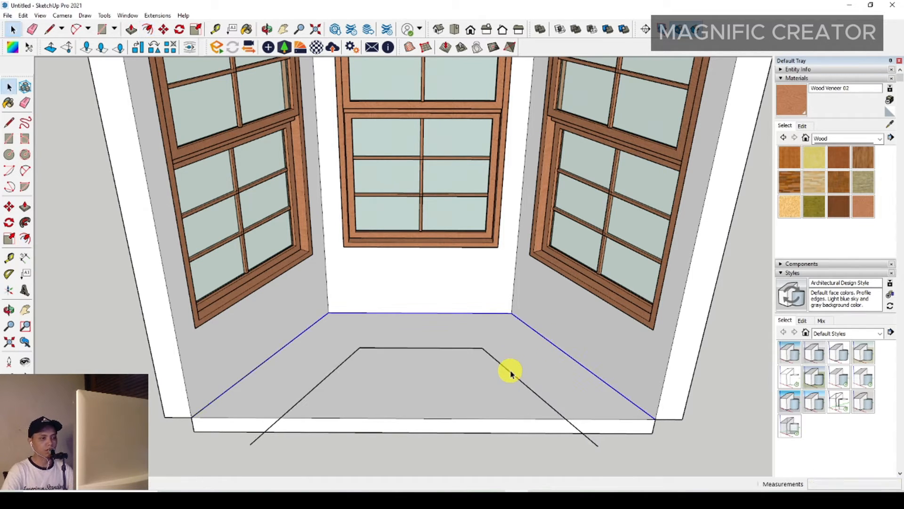
Step: Close both ends of the seat band with lines along the floor's front edge, forming a face
{"action": "left_click", "coordinate": [10, 124]}
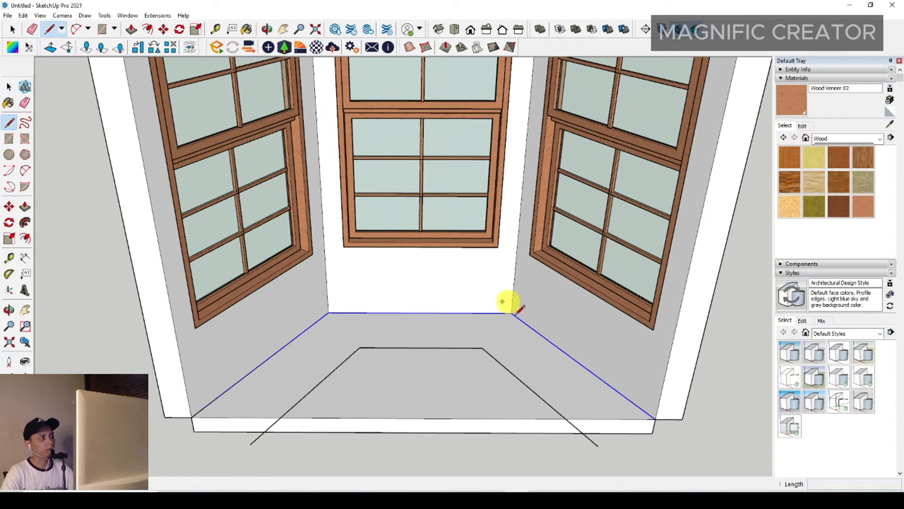
{"action": "left_click", "coordinate": [565, 418]}
{"action": "key", "text": "space"}
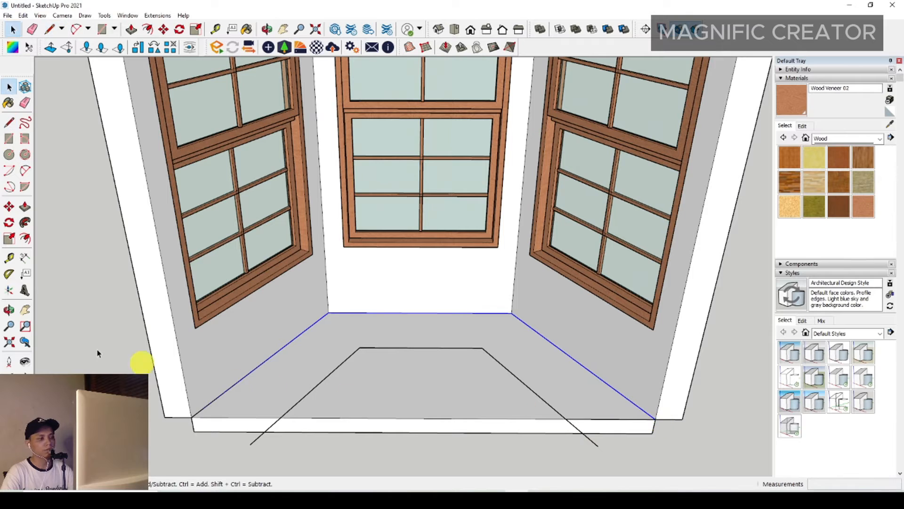
{"action": "left_click", "coordinate": [15, 128]}
{"action": "scroll", "coordinate": [297, 408], "scroll_direction": "up", "scroll_amount": 1}
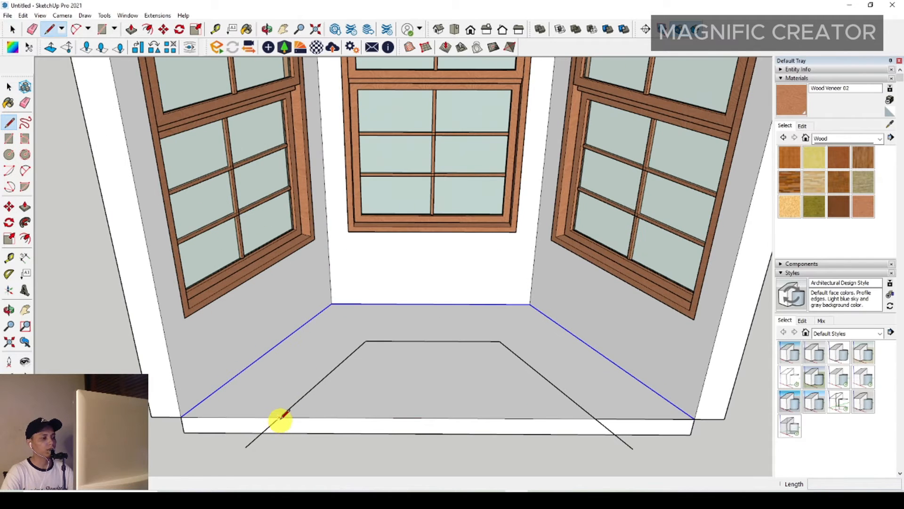
Step: Hide the two offset edge segments that overhang the front of the floor
{"action": "key", "text": "space"}
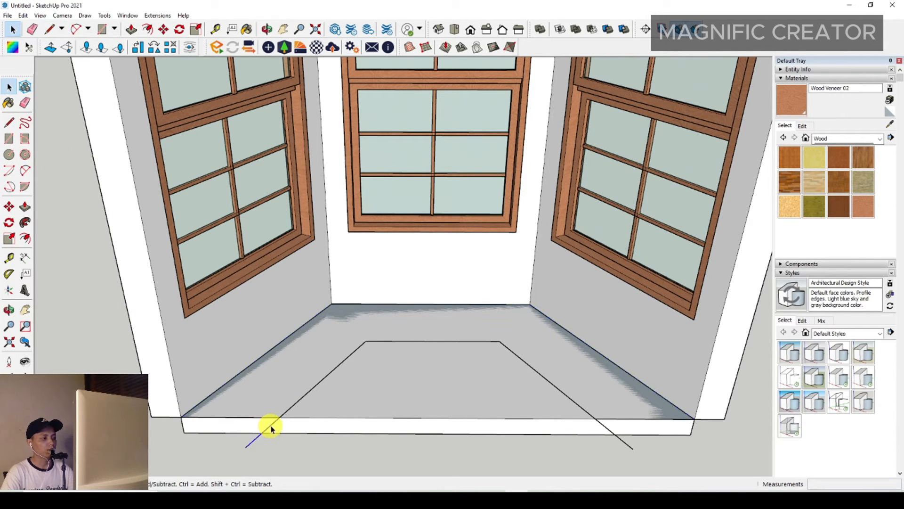
{"action": "right_click", "coordinate": [603, 429]}
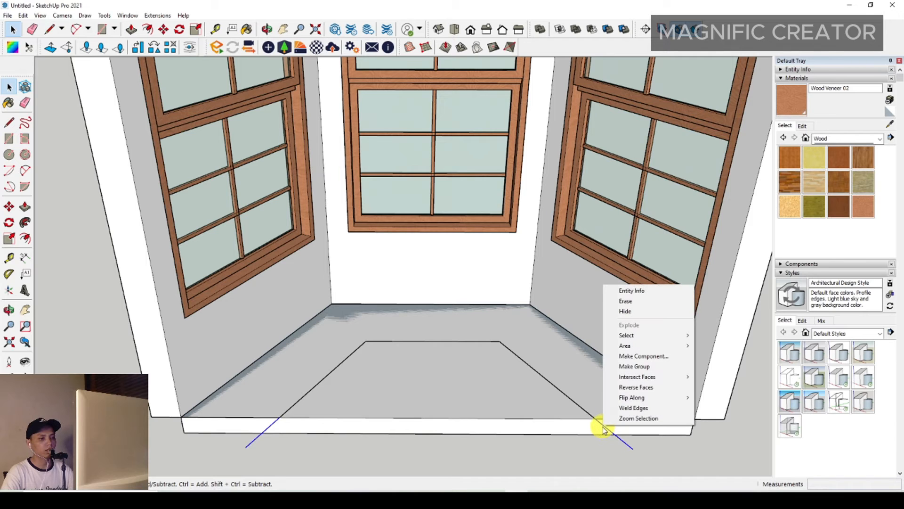
{"action": "left_click", "coordinate": [626, 310]}
Step: Copy the seat band face with its edges 600 mm straight up from the floor
{"action": "middle_click_drag", "start_coordinate": [553, 343], "coordinate": [510, 359]}
{"action": "scroll", "coordinate": [475, 363], "scroll_direction": "up", "scroll_amount": 3}
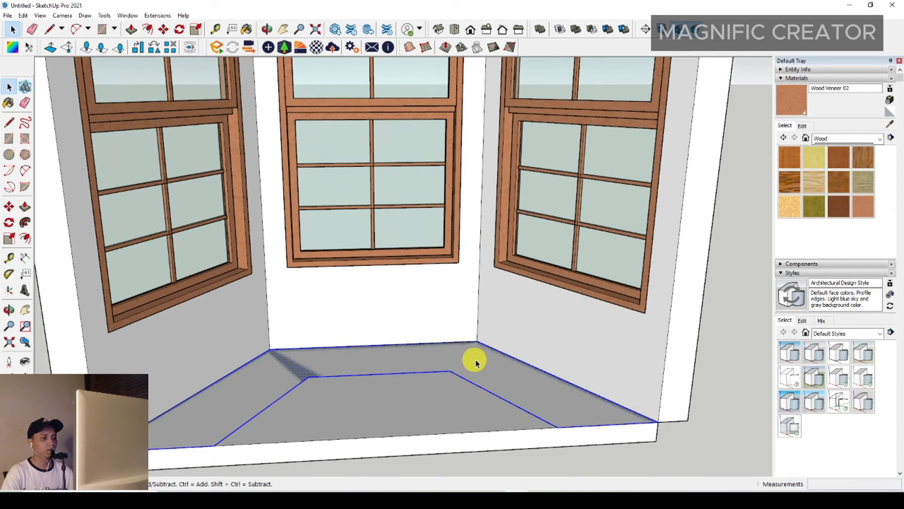
{"action": "middle_click_drag", "start_coordinate": [468, 376], "coordinate": [469, 386]}
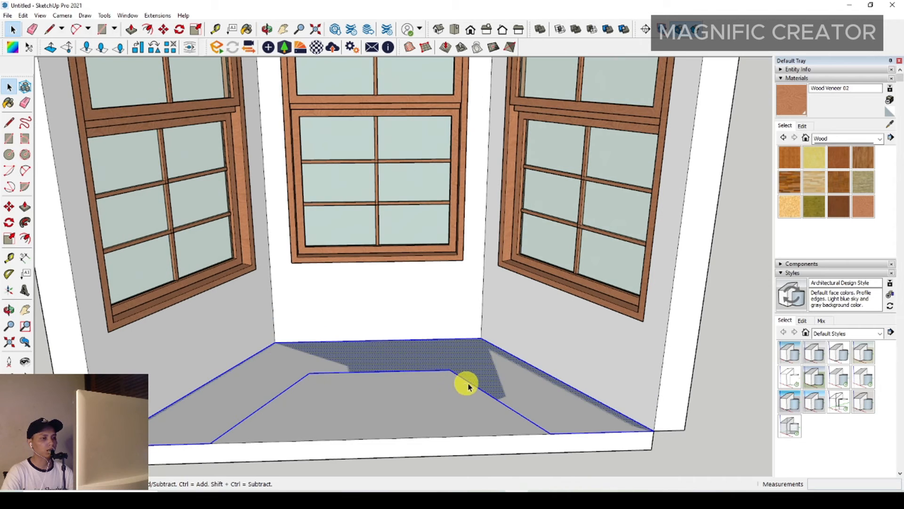
{"action": "left_click", "coordinate": [9, 206]}
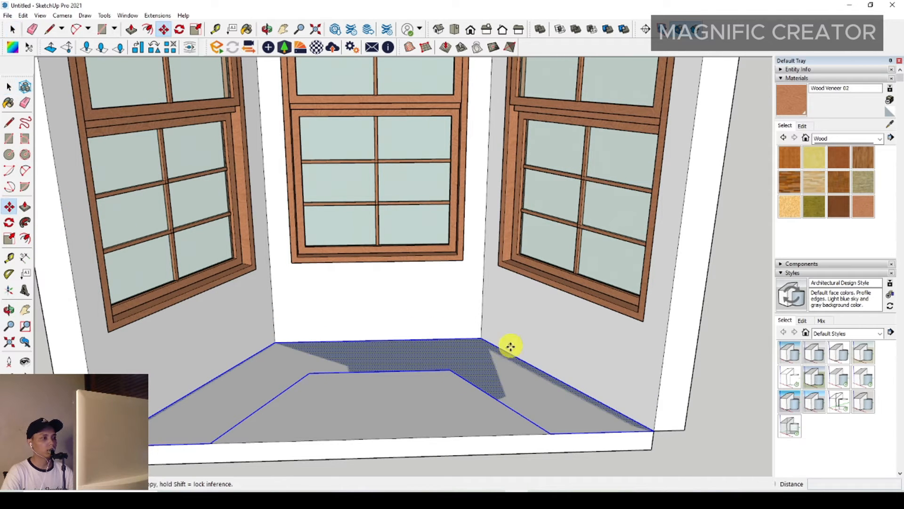
{"action": "key", "text": "ctrl"}
{"action": "left_click", "coordinate": [531, 361]}
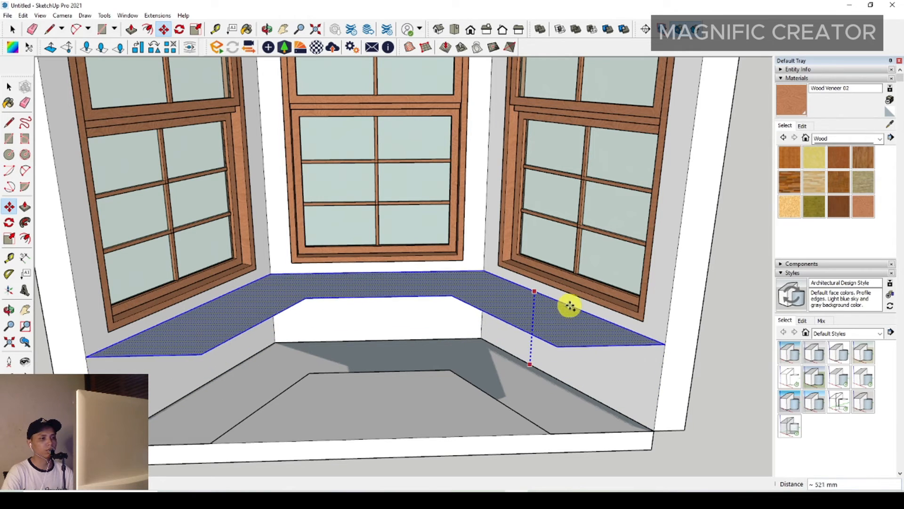
{"action": "type", "text": "600"}
{"action": "key", "text": "Return"}
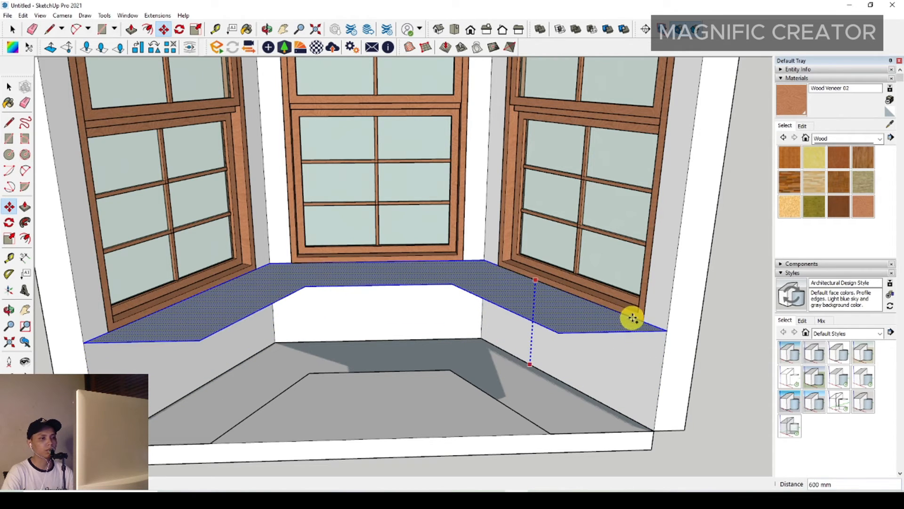
{"action": "key", "text": "space"}
{"action": "scroll", "coordinate": [477, 371], "scroll_direction": "down", "scroll_amount": 1}
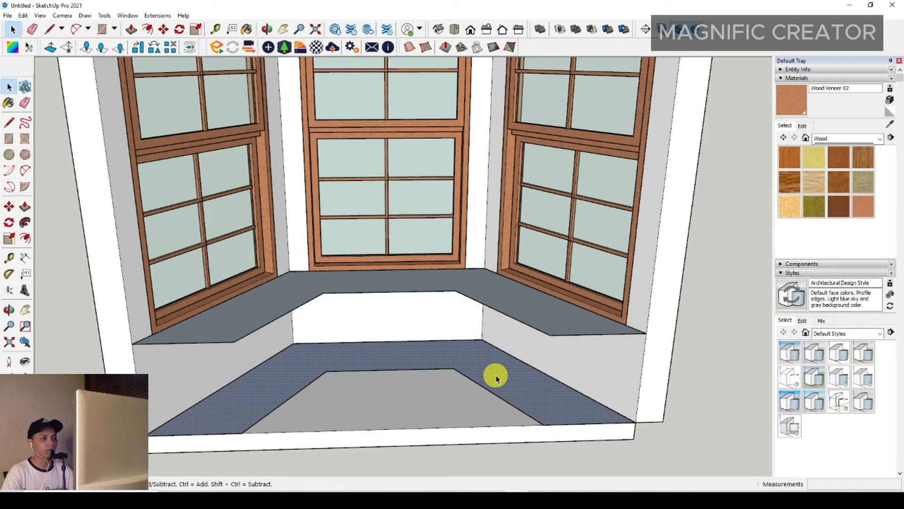
Step: Extrude the seat band face on the floor 450 mm upward with Push/Pull
{"action": "scroll", "coordinate": [409, 344], "scroll_direction": "up", "scroll_amount": 1}
{"action": "left_click", "coordinate": [25, 207]}
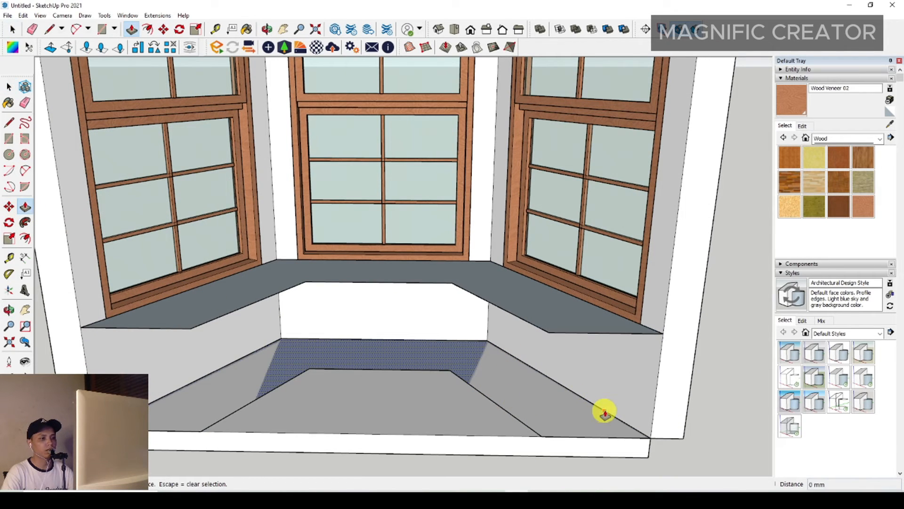
{"action": "left_click", "coordinate": [605, 413]}
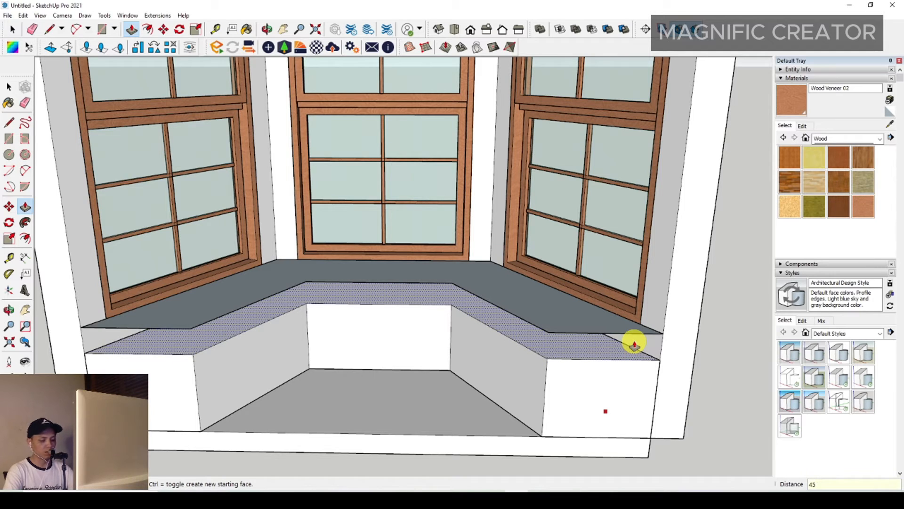
{"action": "key", "text": "Return"}
{"action": "key", "text": "space"}
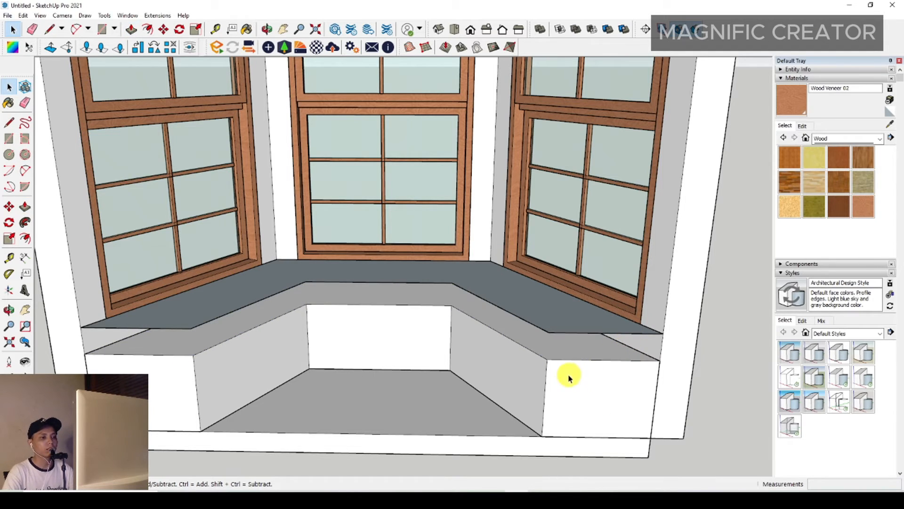
Step: Make a group of the entire extruded seat base
{"action": "triple_click", "coordinate": [552, 367]}
{"action": "right_click", "coordinate": [552, 367]}
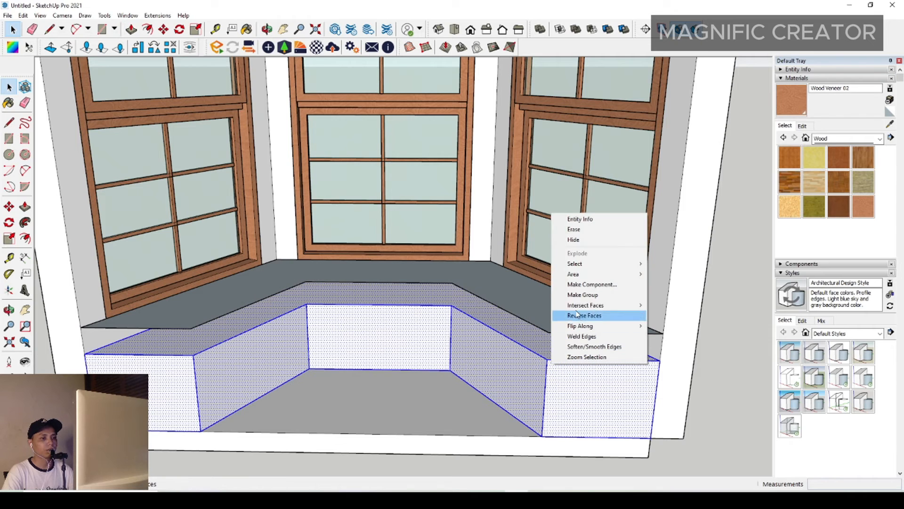
{"action": "left_click", "coordinate": [583, 295]}
Step: Move the raised seat band face straight down onto the top of the seat base, snapping corner to corner
{"action": "middle_click_drag", "start_coordinate": [545, 327], "coordinate": [458, 318]}
{"action": "left_click", "coordinate": [511, 315]}
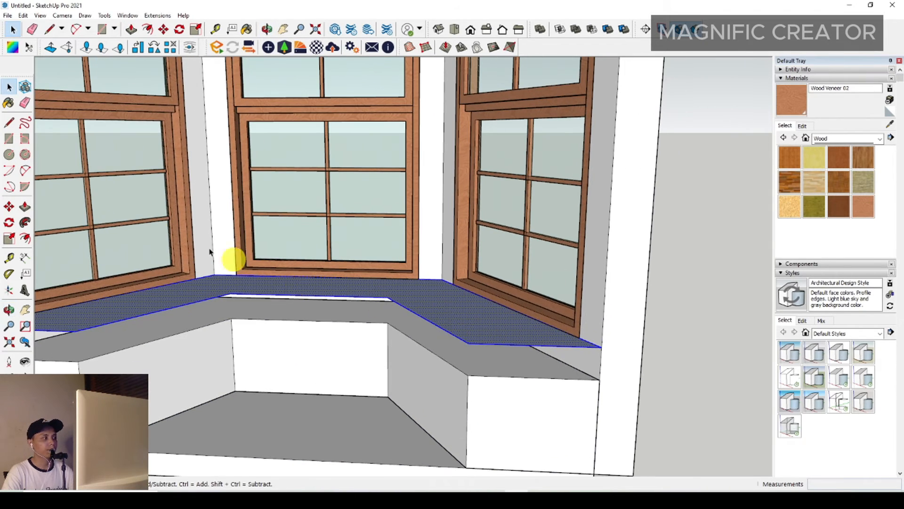
{"action": "left_click", "coordinate": [8, 208]}
{"action": "scroll", "coordinate": [608, 362], "scroll_direction": "up", "scroll_amount": 1}
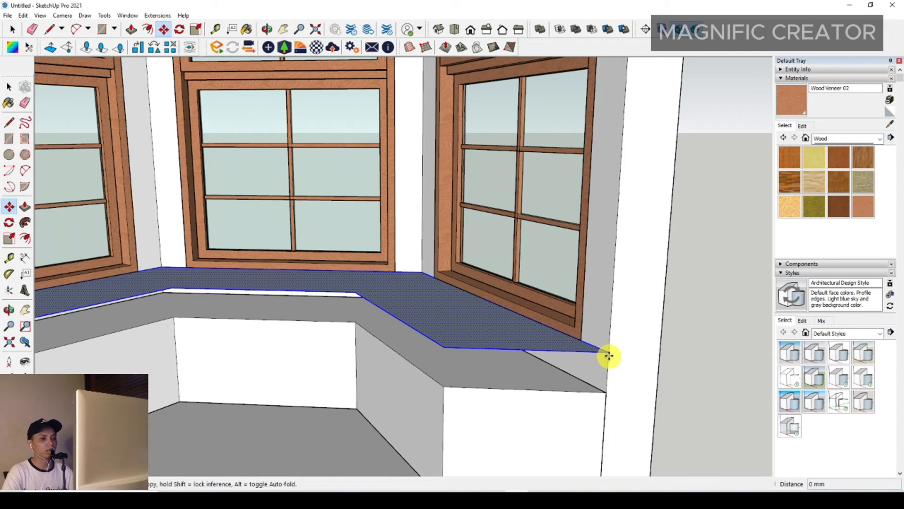
{"action": "key", "text": "space"}
{"action": "left_click", "coordinate": [10, 208]}
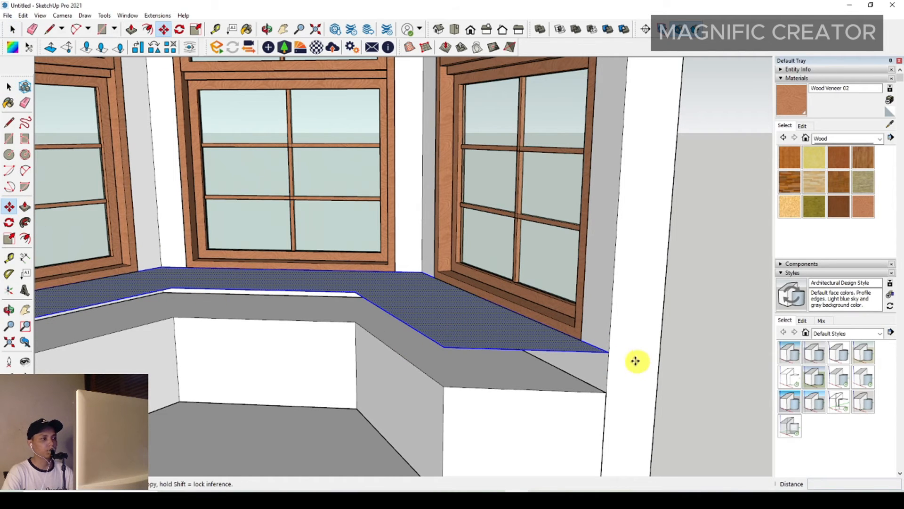
{"action": "left_click", "coordinate": [610, 353]}
{"action": "left_click", "coordinate": [606, 391]}
{"action": "key", "text": "space"}
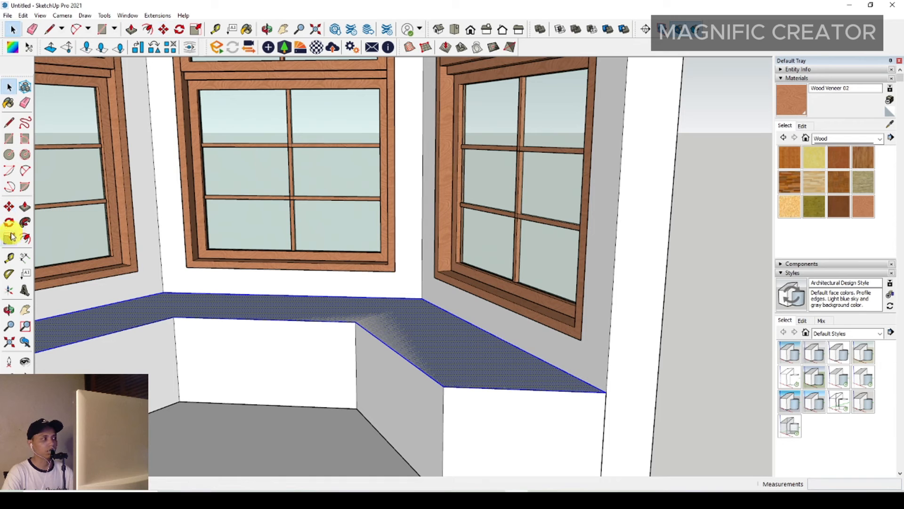
Step: Extrude the seat band face 80 mm upward with Push/Pull to form the seat slab
{"action": "left_click", "coordinate": [25, 207]}
{"action": "left_click_drag", "start_coordinate": [501, 352], "coordinate": [507, 336]}
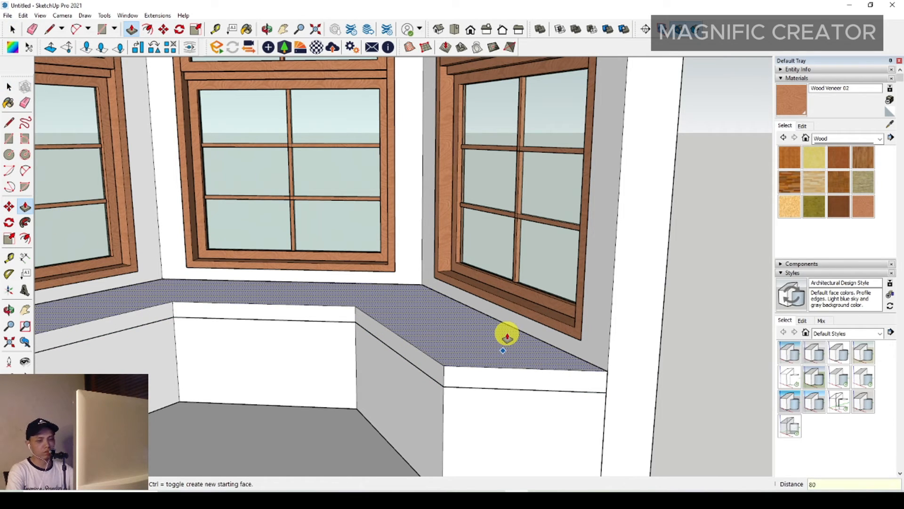
{"action": "left_click_drag", "start_coordinate": [507, 335], "coordinate": [504, 333]}
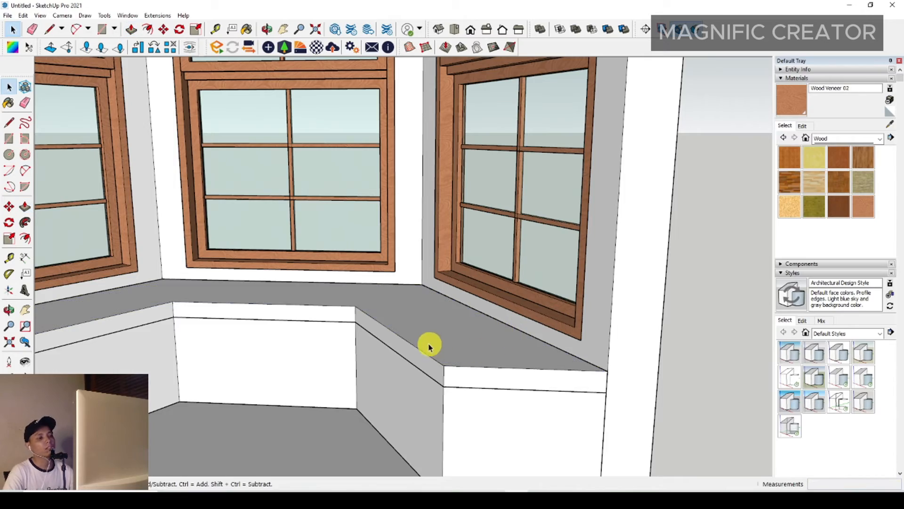
Step: Draw a small tangent arc across the upper front corner on the seat slab's end face
{"action": "middle_click_drag", "start_coordinate": [428, 344], "coordinate": [389, 353]}
{"action": "scroll", "coordinate": [450, 356], "scroll_direction": "up", "scroll_amount": 2}
{"action": "scroll", "coordinate": [390, 354], "scroll_direction": "up", "scroll_amount": 2}
{"action": "scroll", "coordinate": [391, 377], "scroll_direction": "up", "scroll_amount": 2}
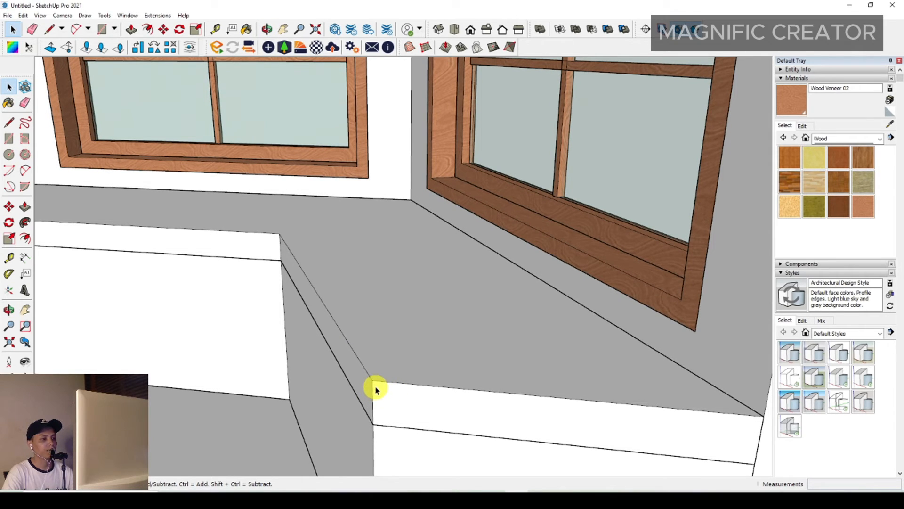
{"action": "triple_click", "coordinate": [376, 389]}
{"action": "middle_click_drag", "start_coordinate": [373, 387], "coordinate": [382, 394]}
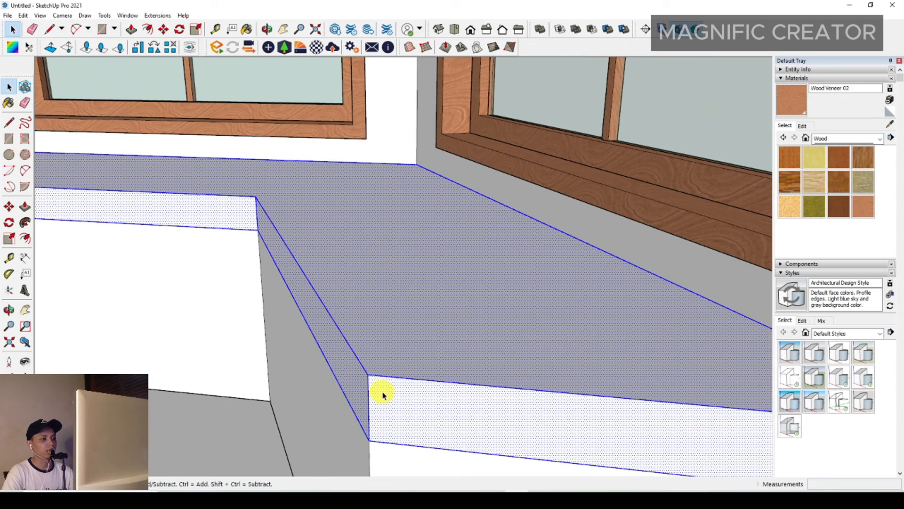
{"action": "left_click", "coordinate": [26, 172]}
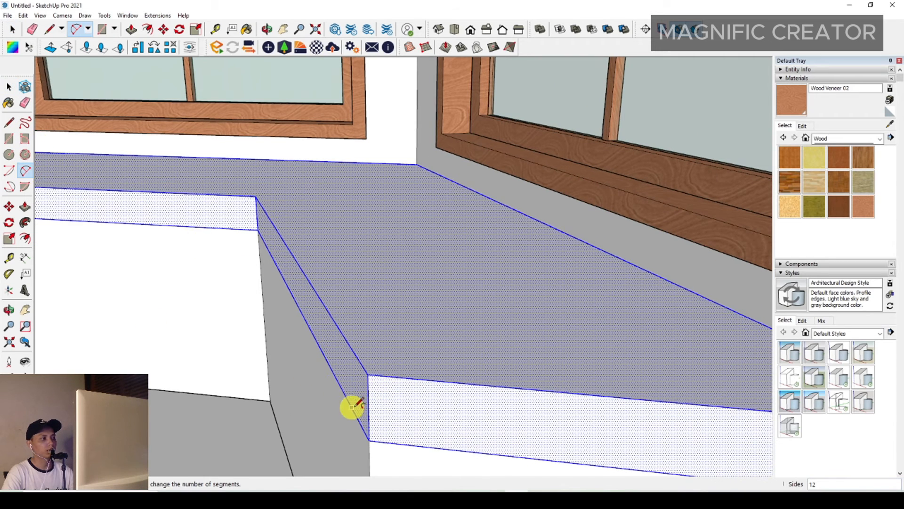
{"action": "left_click", "coordinate": [372, 382]}
{"action": "scroll", "coordinate": [379, 373], "scroll_direction": "up", "scroll_amount": 2}
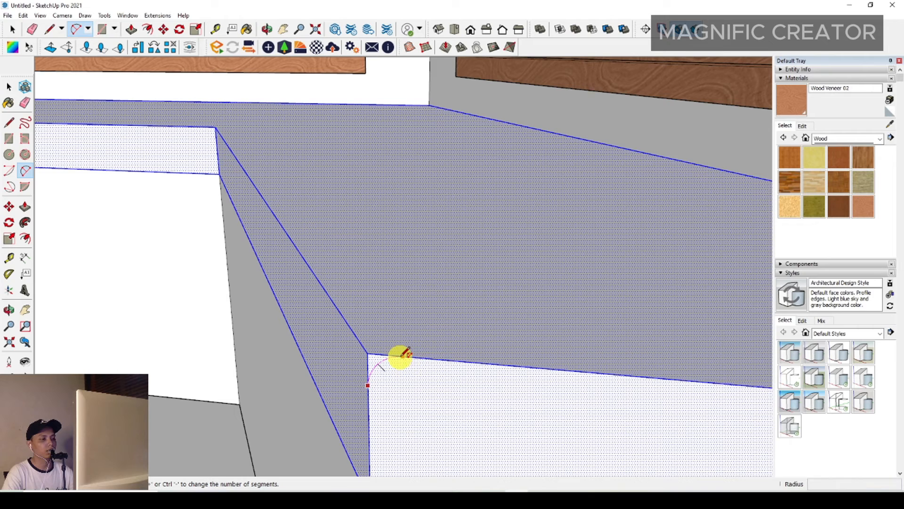
{"action": "left_click", "coordinate": [401, 355]}
{"action": "key", "text": "space"}
{"action": "scroll", "coordinate": [386, 343], "scroll_direction": "down", "scroll_amount": 3}
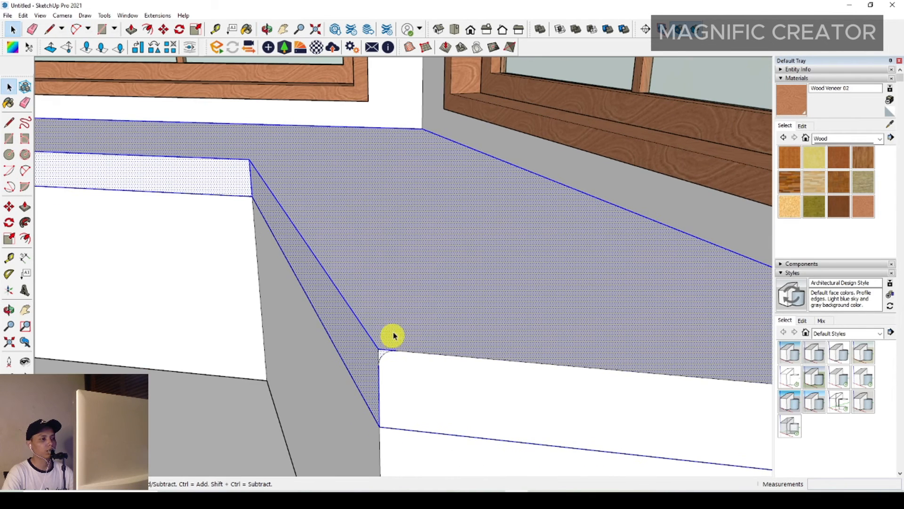
Step: Round the seat slab's upper edges by sweeping the corner profile around the top face with Follow Me
{"action": "left_click", "coordinate": [395, 207]}
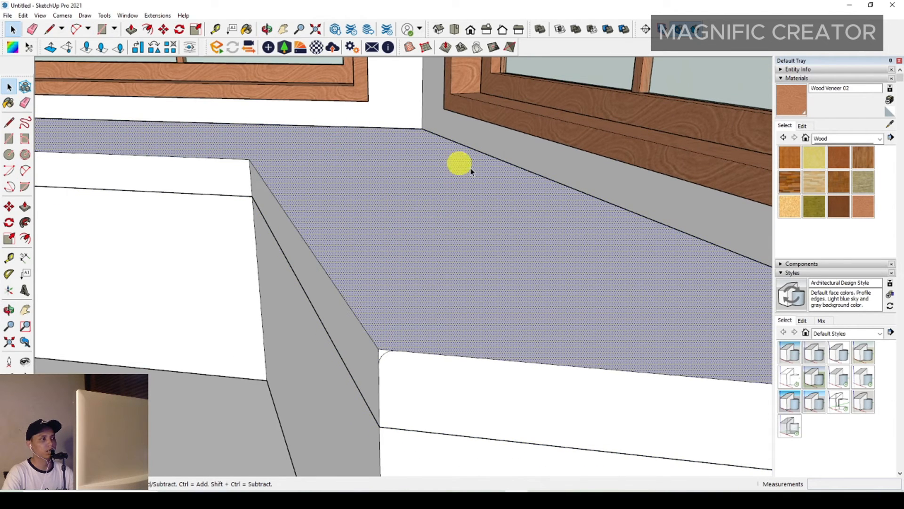
{"action": "left_click", "coordinate": [26, 223]}
{"action": "scroll", "coordinate": [387, 363], "scroll_direction": "up", "scroll_amount": 4}
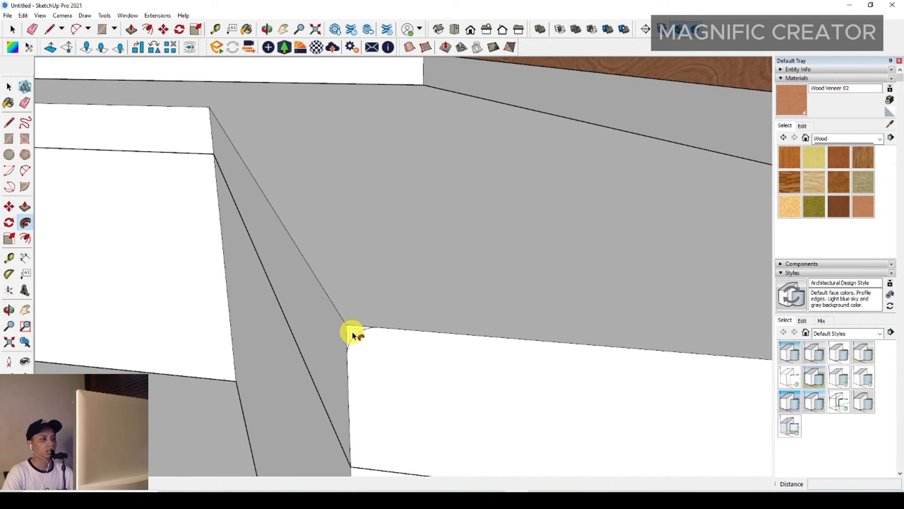
{"action": "scroll", "coordinate": [353, 334], "scroll_direction": "up", "scroll_amount": 1}
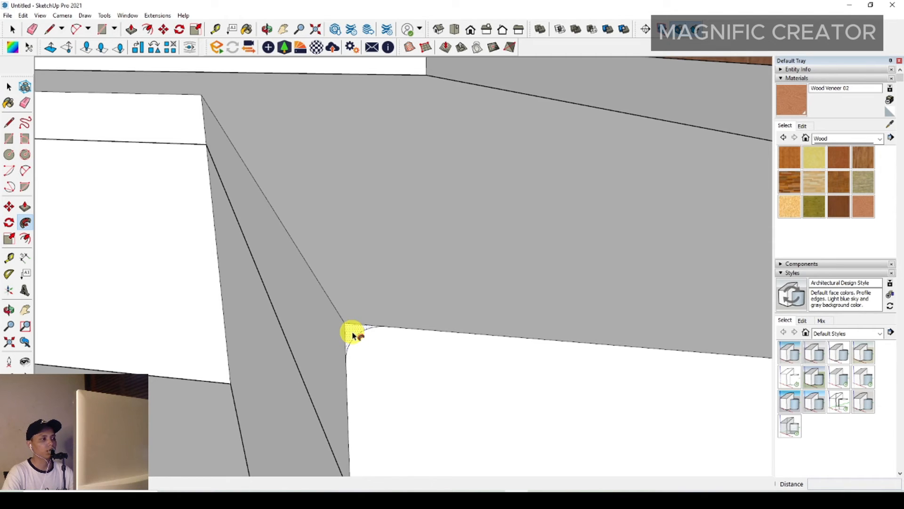
{"action": "left_click", "coordinate": [354, 334]}
{"action": "scroll", "coordinate": [391, 306], "scroll_direction": "down", "scroll_amount": 3}
{"action": "mouse_move", "coordinate": [390, 309]}
{"action": "middle_mouse_down"}
{"action": "mouse_move", "coordinate": [400, 277]}
{"action": "mouse_move", "coordinate": [349, 295]}
{"action": "mouse_move", "coordinate": [389, 304]}
{"action": "middle_mouse_up"}
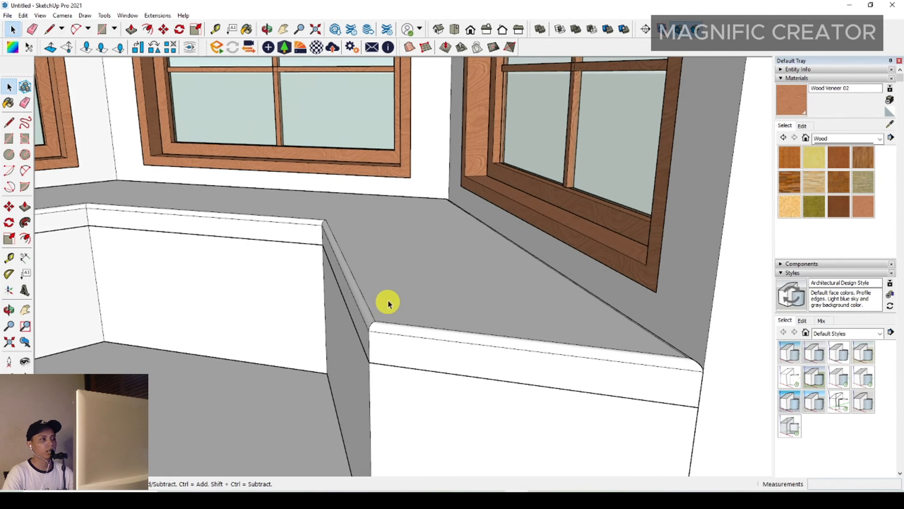
Step: Make a group of the entire rounded seat slab
{"action": "triple_click", "coordinate": [393, 250]}
{"action": "right_click", "coordinate": [393, 251]}
{"action": "left_click", "coordinate": [418, 328]}
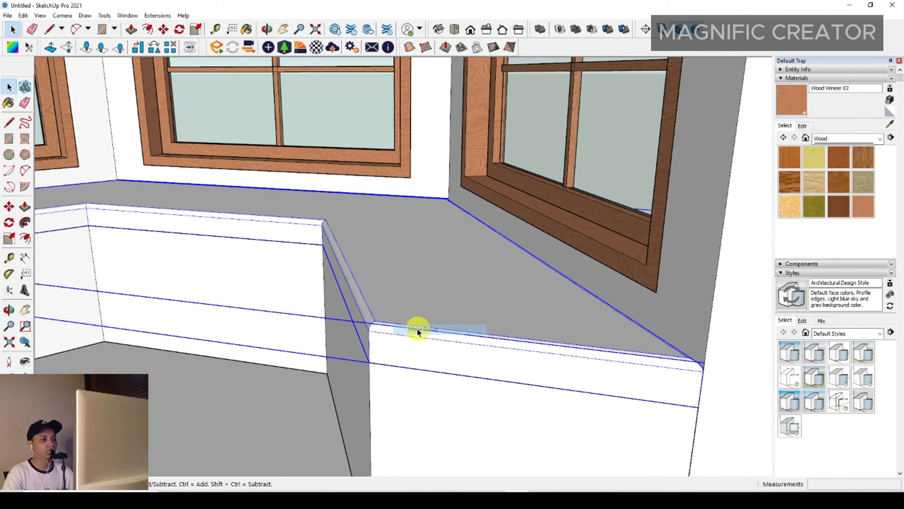
Step: Inside the seat slab group, draw a tangent arc about 19 mm long across the end face's lower front corner
{"action": "scroll", "coordinate": [385, 323], "scroll_direction": "up", "scroll_amount": 1}
{"action": "middle_click_drag", "start_coordinate": [386, 323], "coordinate": [352, 357]}
{"action": "scroll", "coordinate": [394, 337], "scroll_direction": "up", "scroll_amount": 2}
{"action": "triple_click", "coordinate": [349, 356]}
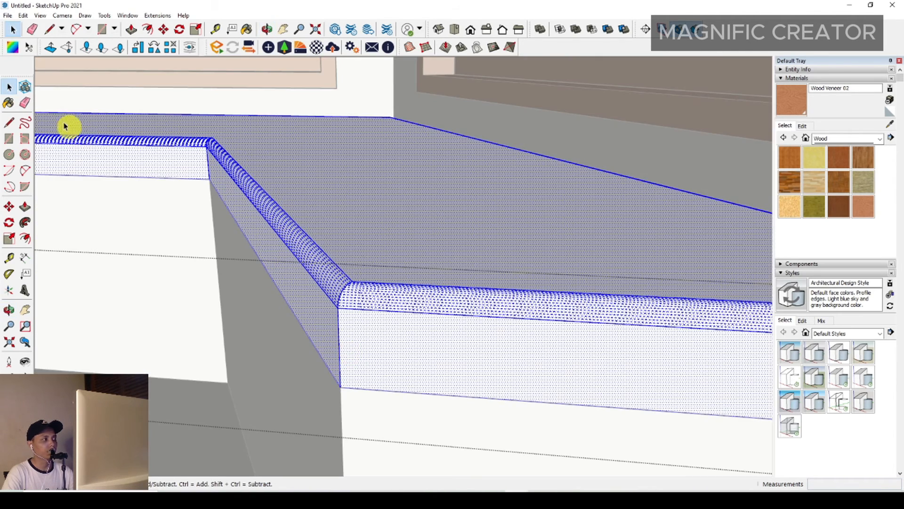
{"action": "left_click", "coordinate": [25, 170]}
{"action": "scroll", "coordinate": [344, 373], "scroll_direction": "up", "scroll_amount": 2}
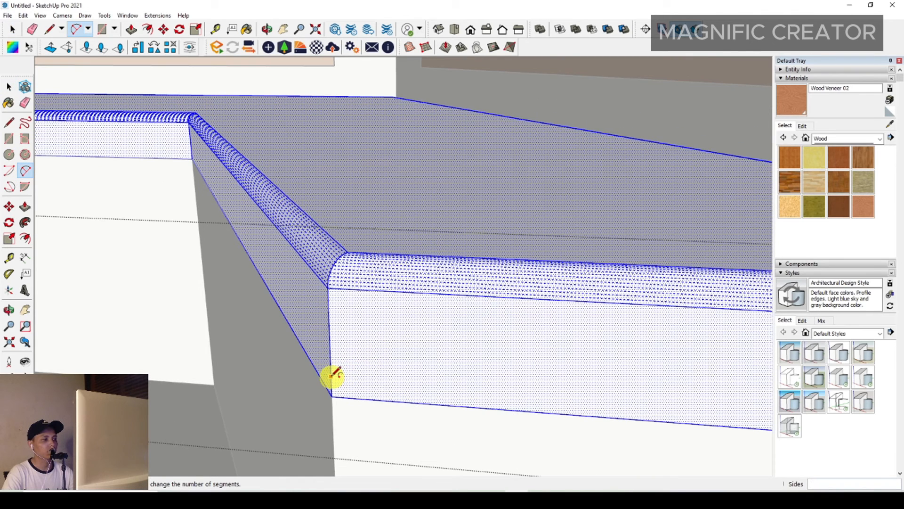
{"action": "left_click", "coordinate": [331, 375]}
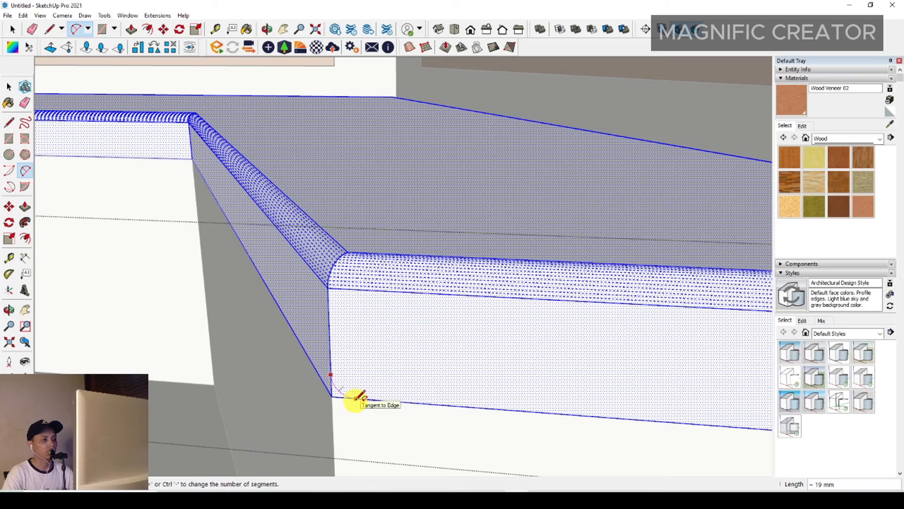
{"action": "left_click", "coordinate": [357, 400]}
{"action": "key", "text": "space"}
{"action": "middle_click_drag", "start_coordinate": [357, 400], "coordinate": [356, 310]}
Step: Round the slab's lower edges by sweeping the corner profile around the underside with Follow Me, and close the group
{"action": "left_click", "coordinate": [373, 322]}
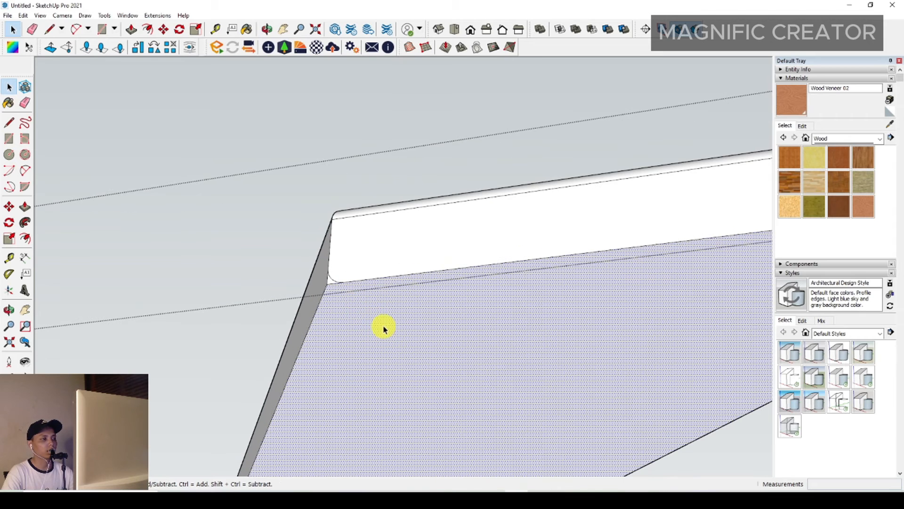
{"action": "left_click", "coordinate": [25, 223]}
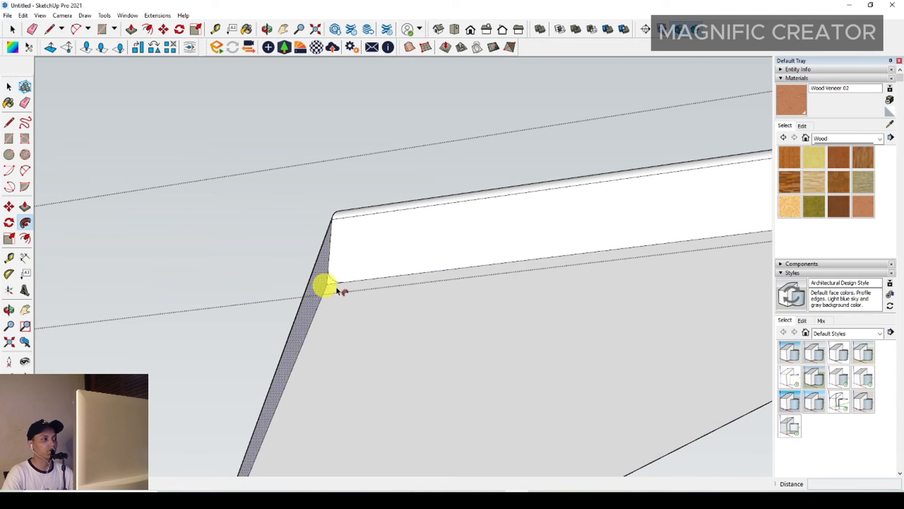
{"action": "scroll", "coordinate": [327, 283], "scroll_direction": "up", "scroll_amount": 3}
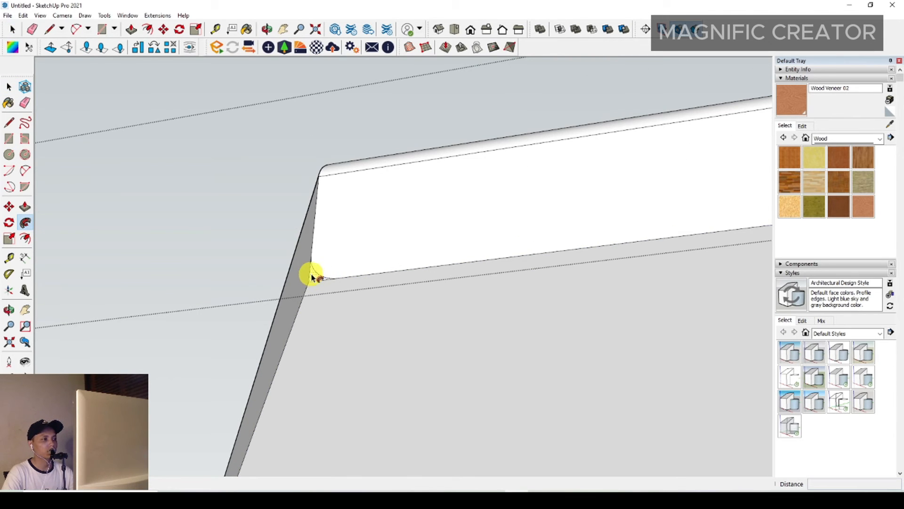
{"action": "left_click", "coordinate": [313, 278]}
{"action": "key", "text": "space"}
{"action": "middle_click_drag", "start_coordinate": [356, 286], "coordinate": [386, 431]}
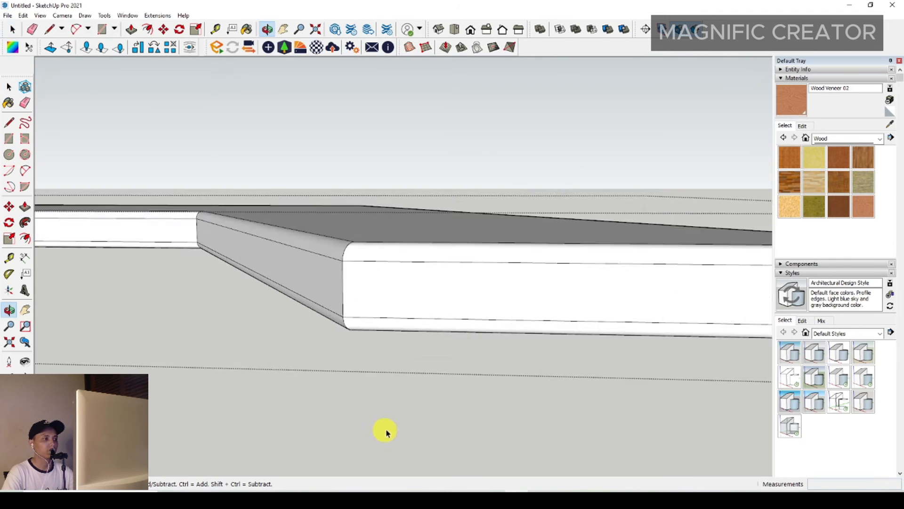
{"action": "scroll", "coordinate": [393, 295], "scroll_direction": "down", "scroll_amount": 3}
{"action": "middle_click_drag", "start_coordinate": [394, 295], "coordinate": [396, 308]}
{"action": "left_click", "coordinate": [515, 155]}
Step: Open the seat base group and offset the centre front face's outline 60 mm inward
{"action": "scroll", "coordinate": [418, 265], "scroll_direction": "down", "scroll_amount": 4}
{"action": "middle_click_drag", "start_coordinate": [419, 264], "coordinate": [471, 341]}
{"action": "scroll", "coordinate": [212, 344], "scroll_direction": "down", "scroll_amount": 3}
{"action": "middle_click_drag", "start_coordinate": [349, 335], "coordinate": [262, 307]}
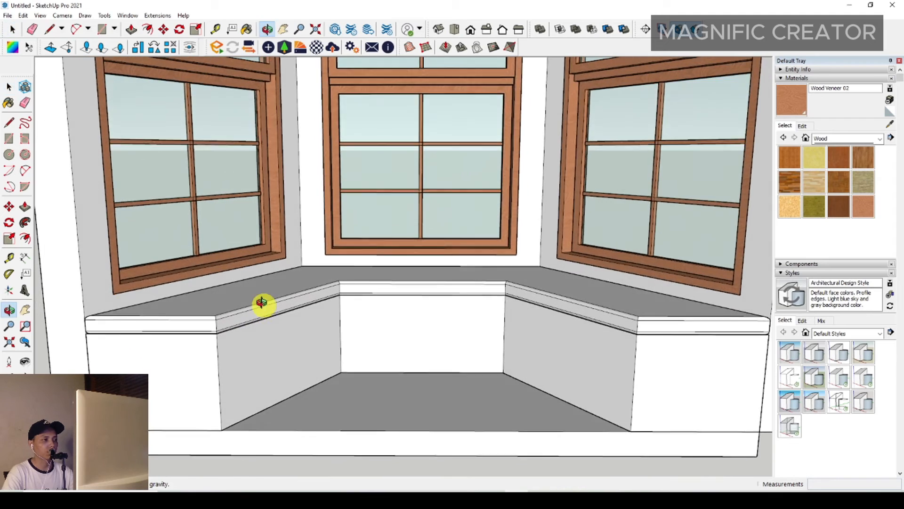
{"action": "scroll", "coordinate": [333, 345], "scroll_direction": "up", "scroll_amount": 3}
{"action": "middle_click_drag", "start_coordinate": [333, 344], "coordinate": [301, 347]}
{"action": "scroll", "coordinate": [432, 329], "scroll_direction": "up", "scroll_amount": 4}
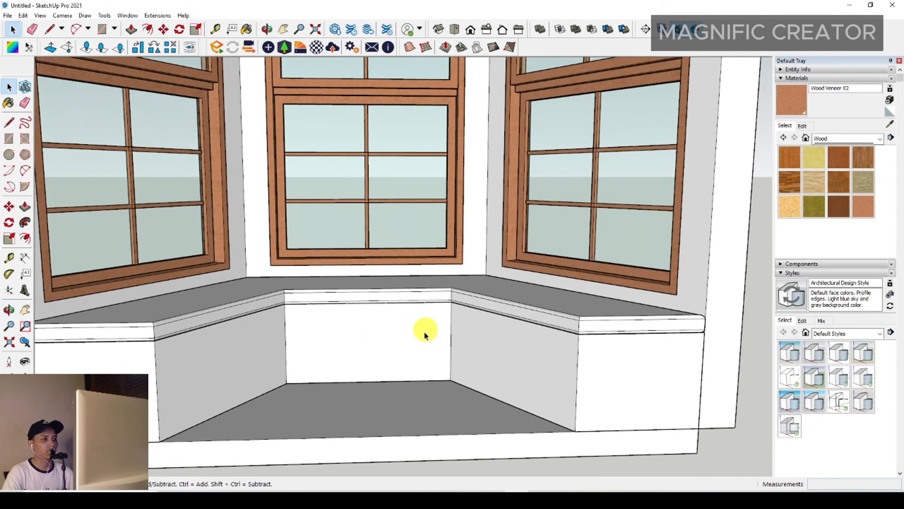
{"action": "triple_click", "coordinate": [419, 332]}
{"action": "left_click", "coordinate": [420, 331]}
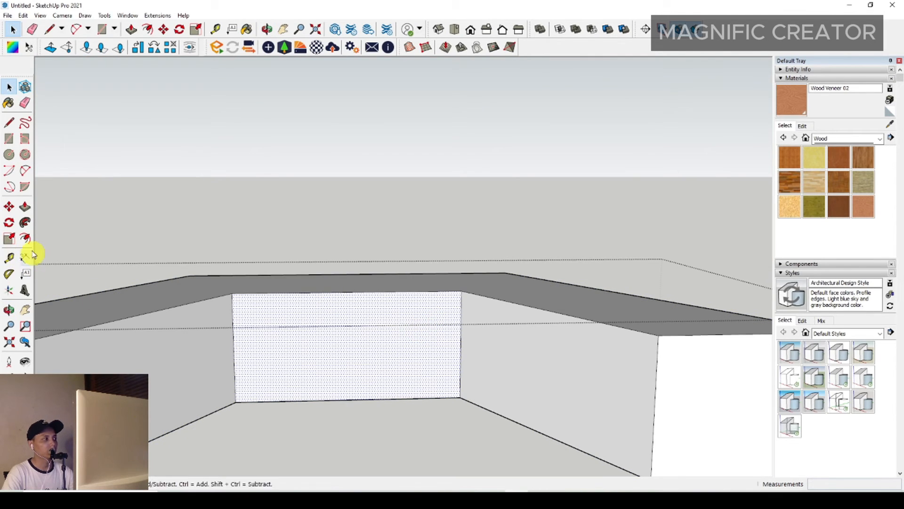
{"action": "left_click", "coordinate": [25, 238]}
{"action": "scroll", "coordinate": [459, 314], "scroll_direction": "up", "scroll_amount": 1}
{"action": "left_click", "coordinate": [461, 308]}
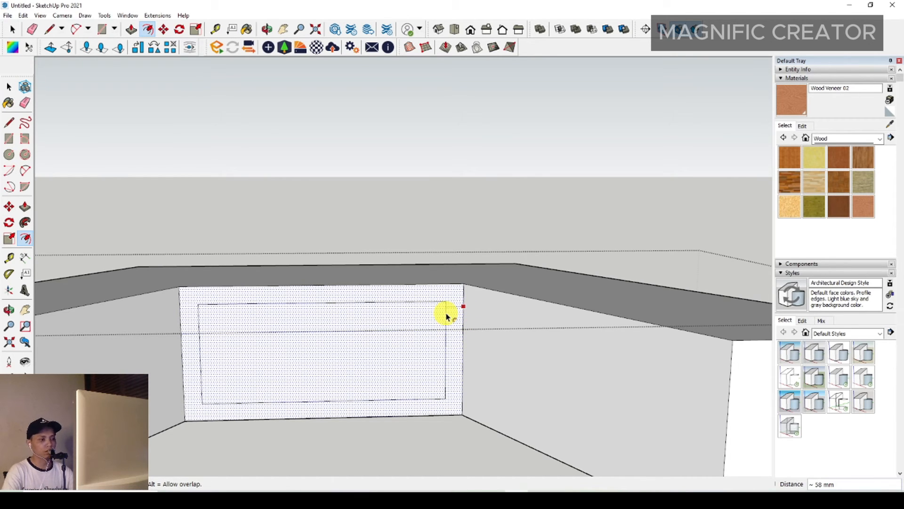
{"action": "left_click", "coordinate": [446, 317]}
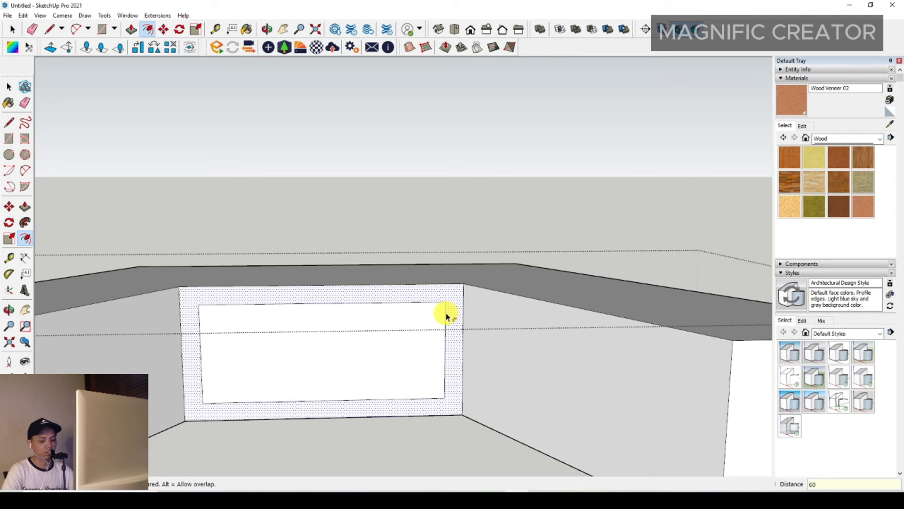
{"action": "key", "text": "space"}
Step: Offset the inner rectangle of the centre front panel about 14 mm inward to form a narrow band
{"action": "left_click", "coordinate": [431, 323]}
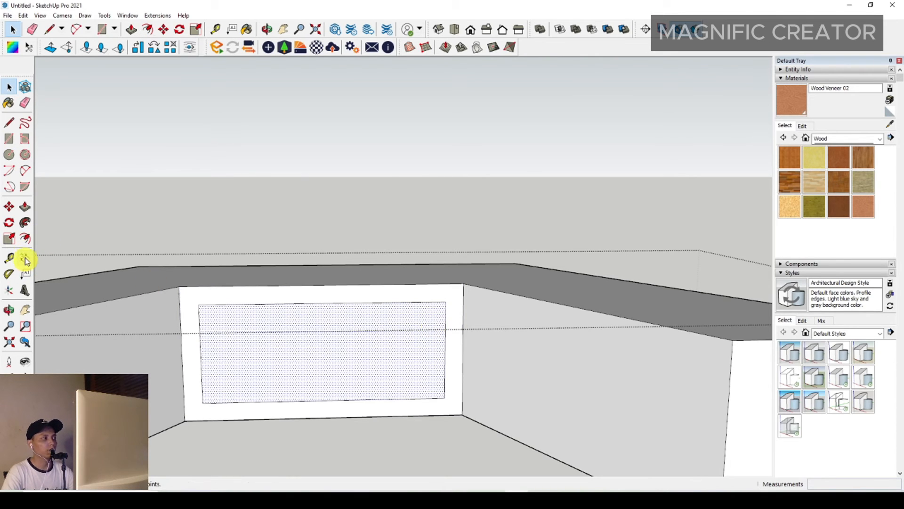
{"action": "left_click", "coordinate": [25, 239]}
{"action": "scroll", "coordinate": [447, 316], "scroll_direction": "up", "scroll_amount": 2}
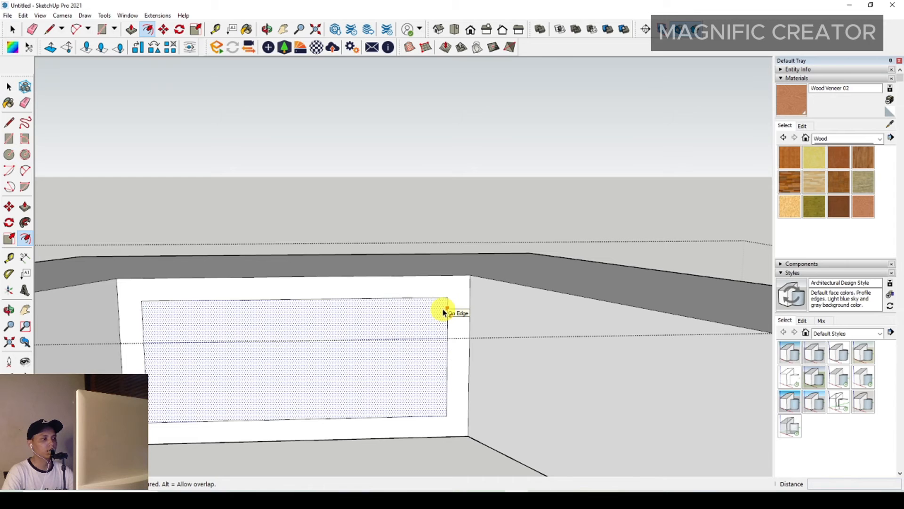
{"action": "left_click", "coordinate": [443, 311]}
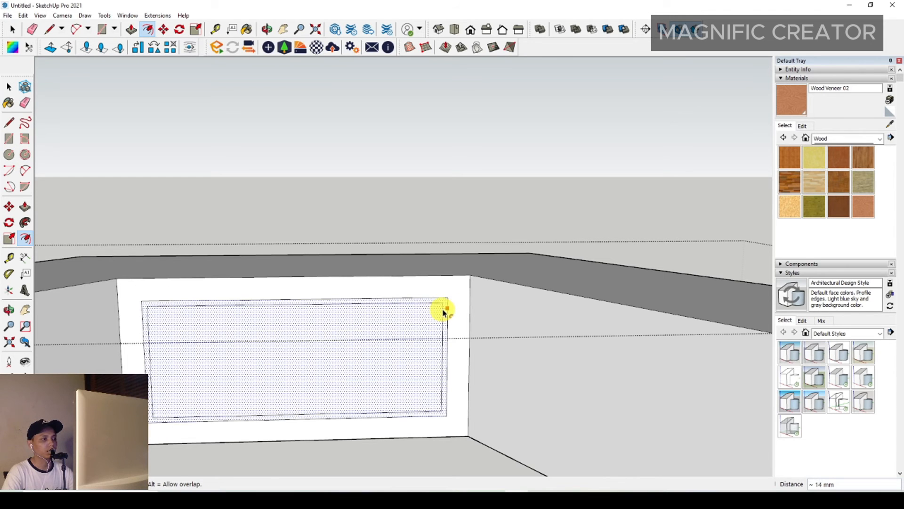
{"action": "left_click", "coordinate": [442, 312]}
Step: Offset the innermost rectangle inward for a wide border, and again about 13 mm inward for a second narrow band
{"action": "key", "text": "space"}
{"action": "left_click", "coordinate": [438, 317]}
{"action": "left_click", "coordinate": [442, 312]}
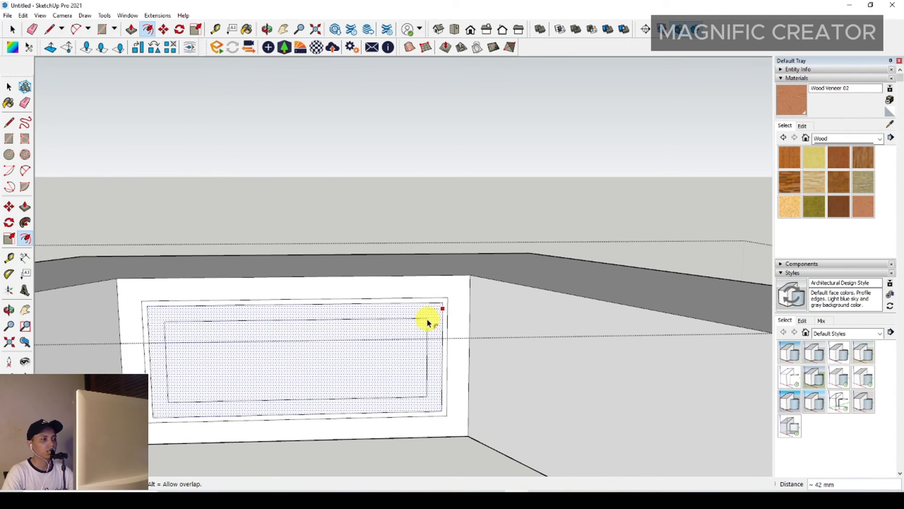
{"action": "left_click", "coordinate": [424, 328]}
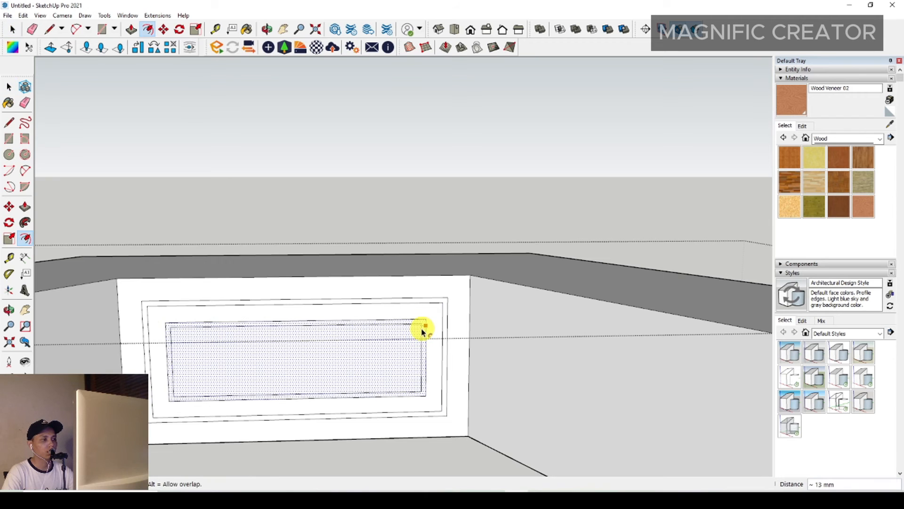
Step: Extrude the outer narrow band of the centre front panel outward about 23 mm with Push/Pull
{"action": "scroll", "coordinate": [448, 306], "scroll_direction": "up", "scroll_amount": 3}
{"action": "key", "text": "p"}
{"action": "left_click", "coordinate": [444, 307]}
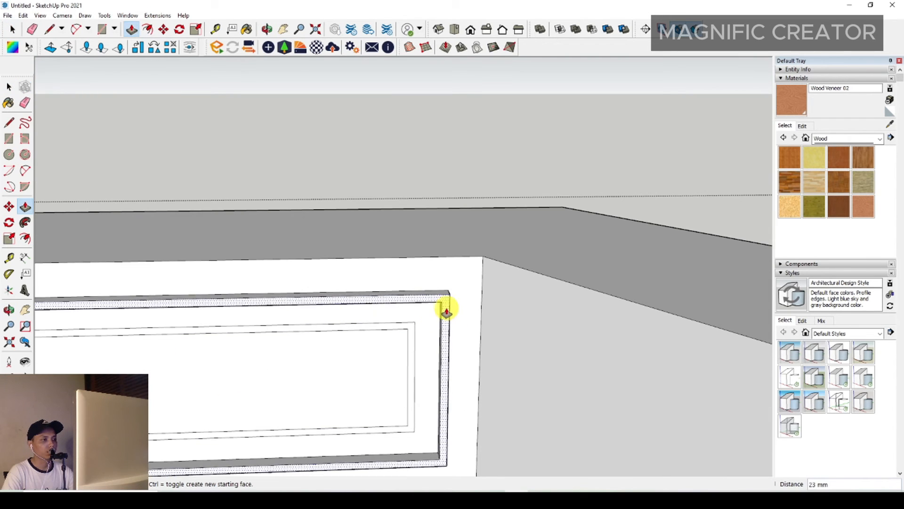
{"action": "left_click", "coordinate": [446, 309]}
{"action": "scroll", "coordinate": [412, 331], "scroll_direction": "up", "scroll_amount": 2}
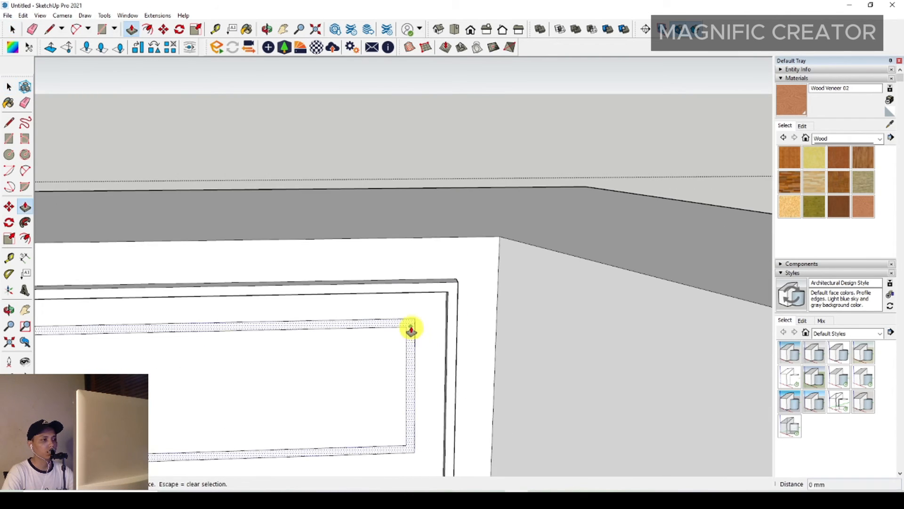
Step: Extrude the inner narrow band of the centre front panel outward with Push/Pull and close the seat base group
{"action": "key", "text": "space"}
{"action": "scroll", "coordinate": [414, 312], "scroll_direction": "down", "scroll_amount": 3}
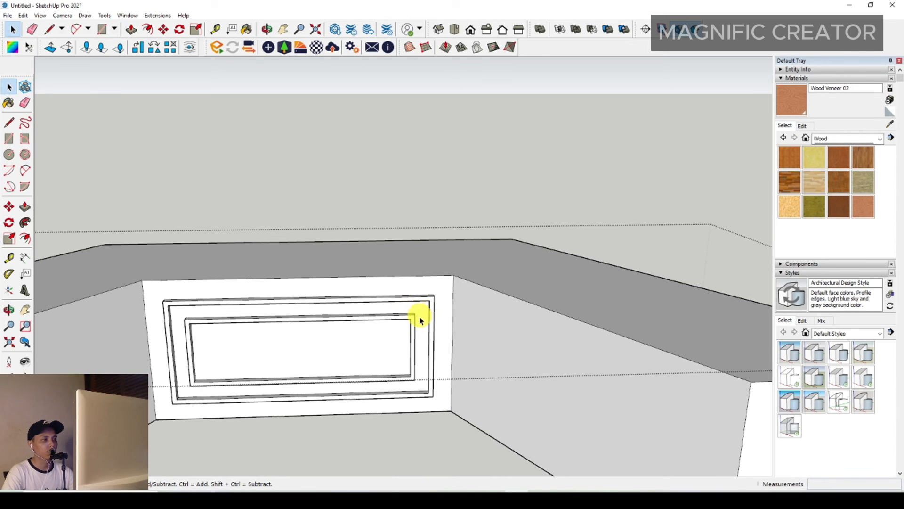
{"action": "scroll", "coordinate": [416, 322], "scroll_direction": "down", "scroll_amount": 2}
{"action": "middle_click_drag", "start_coordinate": [416, 324], "coordinate": [464, 311]}
{"action": "scroll", "coordinate": [403, 343], "scroll_direction": "down", "scroll_amount": 3}
{"action": "left_click", "coordinate": [484, 214]}
Step: Reopen the seat base group and offset the right angled face's outline inward to match the centre panel's border, adding a narrow band inside it
{"action": "scroll", "coordinate": [440, 330], "scroll_direction": "up", "scroll_amount": 2}
{"action": "triple_click", "coordinate": [448, 323]}
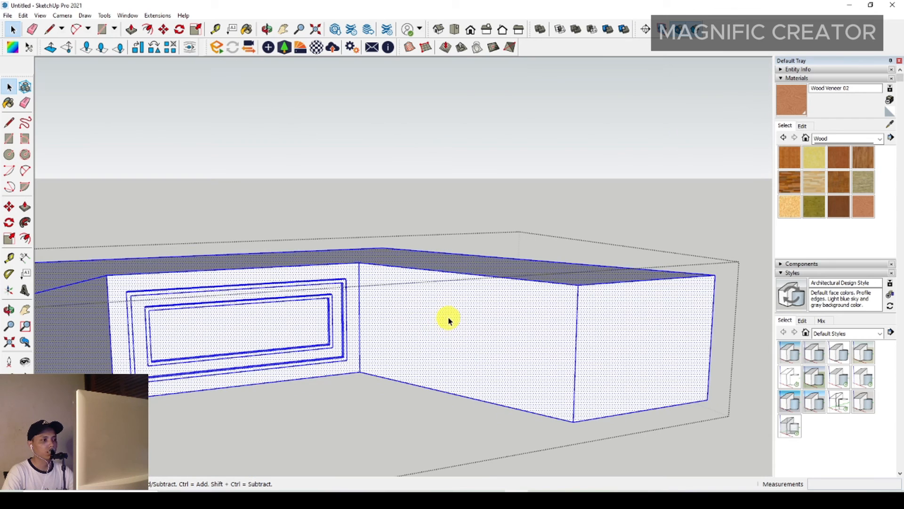
{"action": "key", "text": "f"}
{"action": "scroll", "coordinate": [375, 287], "scroll_direction": "up", "scroll_amount": 1}
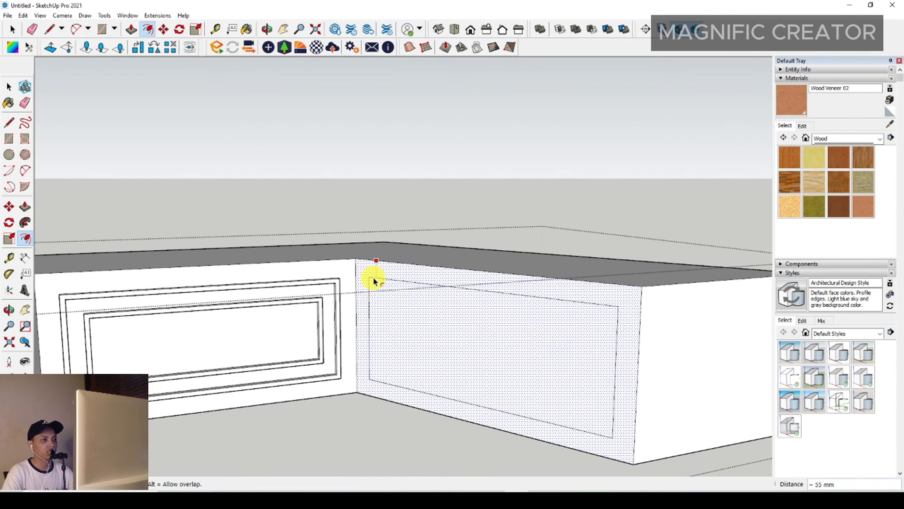
{"action": "scroll", "coordinate": [351, 282], "scroll_direction": "up", "scroll_amount": 1}
{"action": "left_click", "coordinate": [338, 278]}
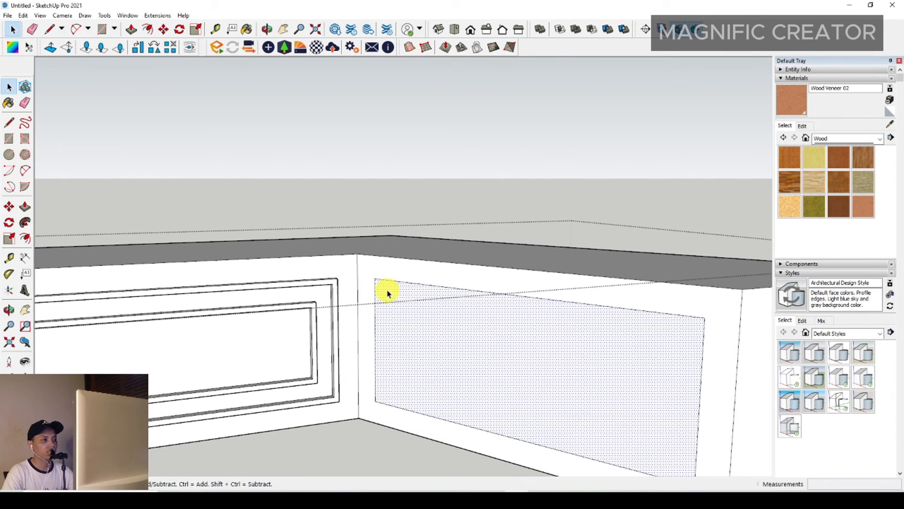
{"action": "left_click", "coordinate": [384, 283]}
{"action": "scroll", "coordinate": [332, 287], "scroll_direction": "up", "scroll_amount": 1}
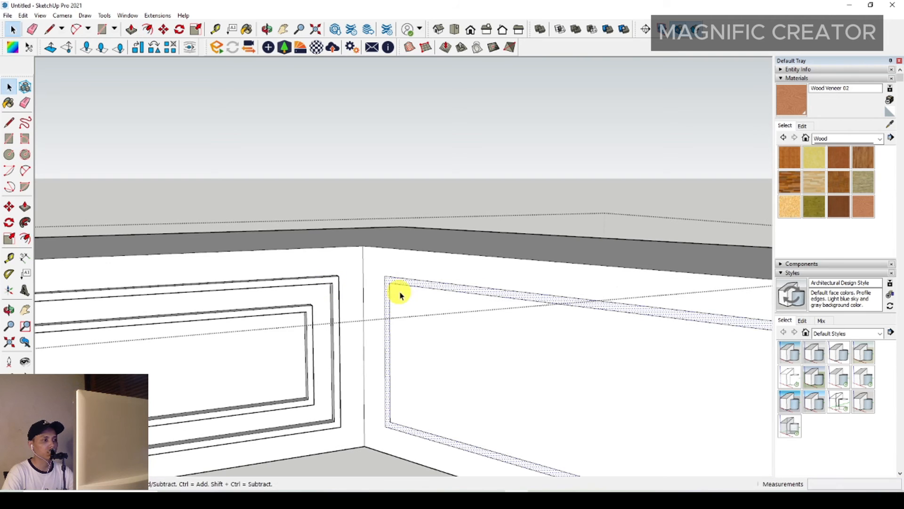
Step: Offset the right angled panel's innermost rectangle about 44 mm inward for the wide border, and again inward for a second narrow band
{"action": "scroll", "coordinate": [323, 305], "scroll_direction": "up", "scroll_amount": 1}
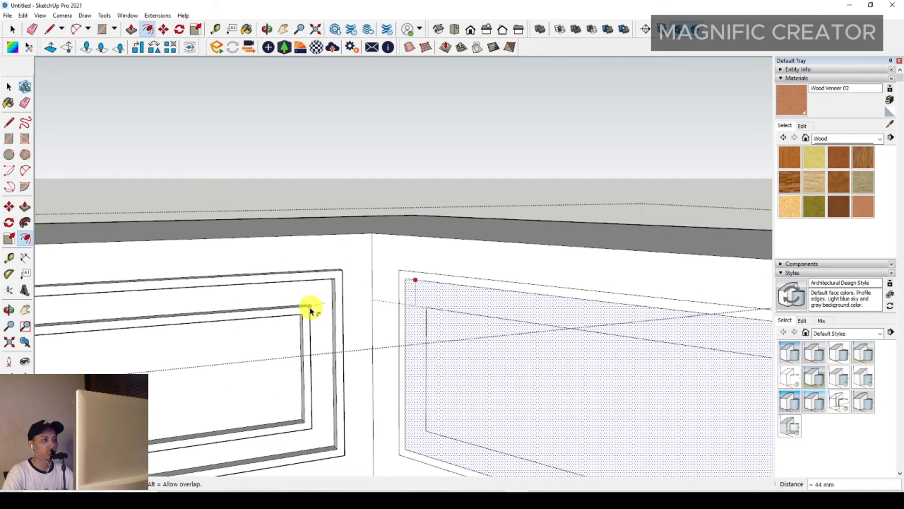
{"action": "scroll", "coordinate": [311, 310], "scroll_direction": "up", "scroll_amount": 2}
{"action": "scroll", "coordinate": [311, 309], "scroll_direction": "down", "scroll_amount": 1}
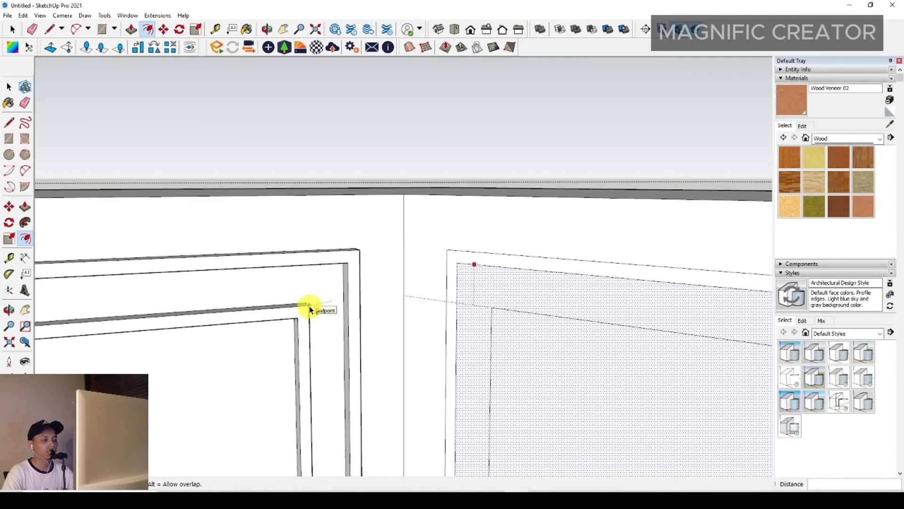
{"action": "scroll", "coordinate": [310, 309], "scroll_direction": "up", "scroll_amount": 1}
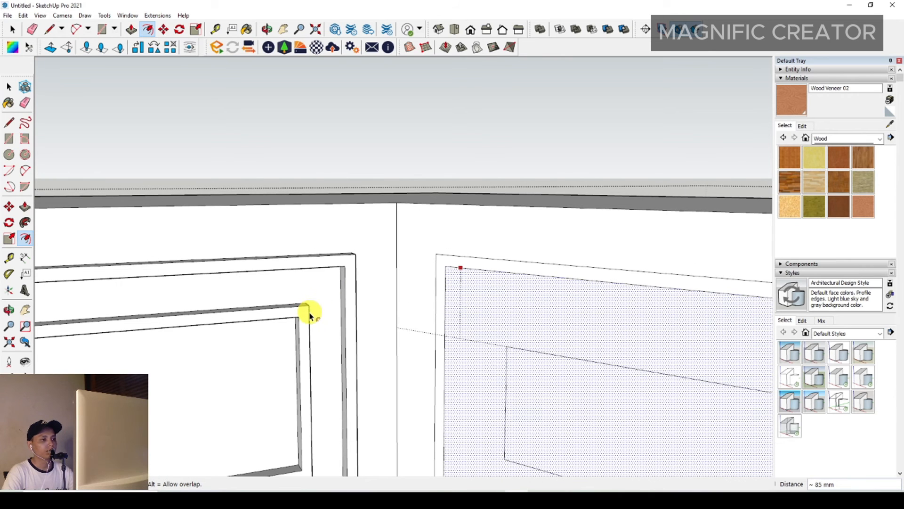
{"action": "scroll", "coordinate": [309, 307], "scroll_direction": "down", "scroll_amount": 1}
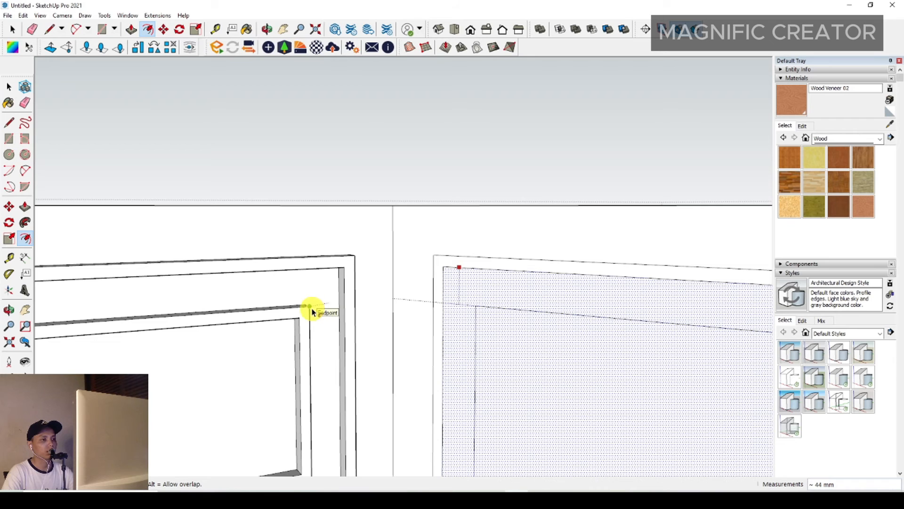
{"action": "left_click", "coordinate": [311, 310]}
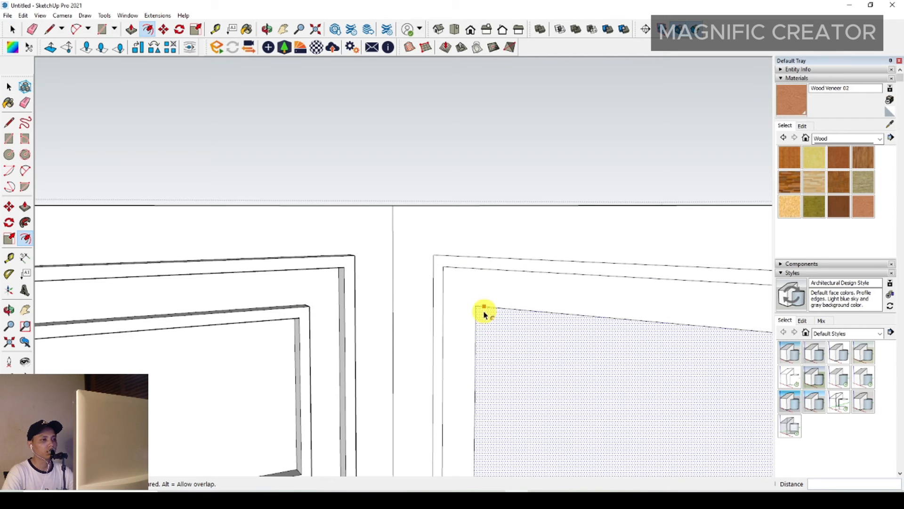
{"action": "left_click", "coordinate": [485, 310]}
{"action": "key", "text": "space"}
{"action": "scroll", "coordinate": [414, 318], "scroll_direction": "down", "scroll_amount": 4}
{"action": "middle_click_drag", "start_coordinate": [446, 323], "coordinate": [404, 335]}
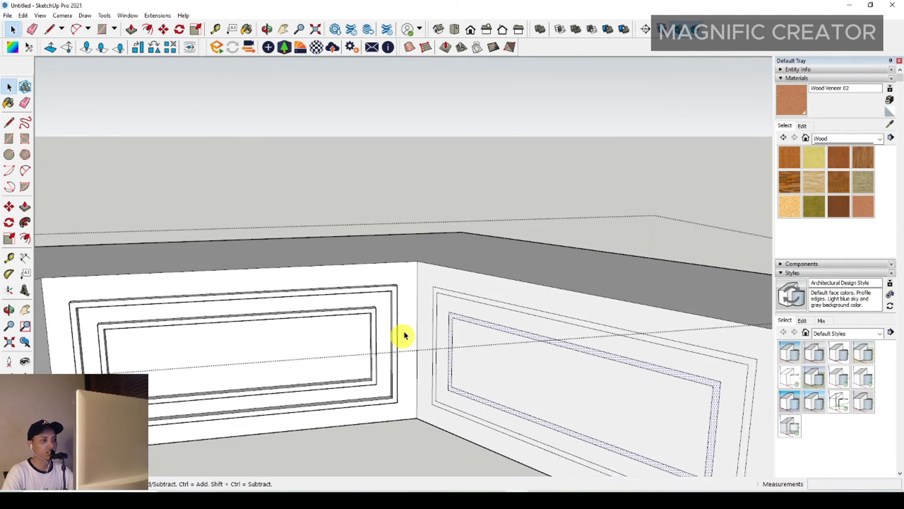
Step: Extrude the right angled panel's outer narrow band 9 mm outward, raise its inner narrow band too, and close the group
{"action": "scroll", "coordinate": [436, 293], "scroll_direction": "up", "scroll_amount": 3}
{"action": "left_click", "coordinate": [433, 292]}
{"action": "key", "text": "p"}
{"action": "left_click", "coordinate": [433, 292]}
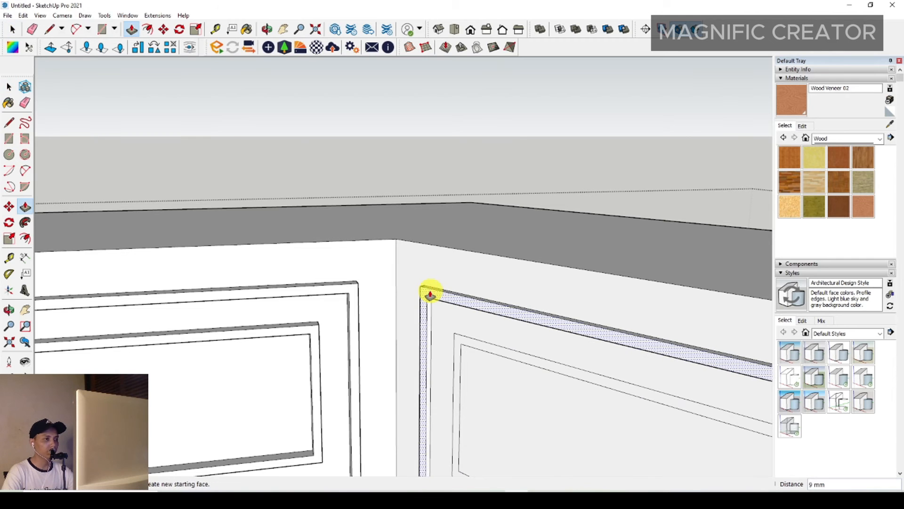
{"action": "scroll", "coordinate": [439, 337], "scroll_direction": "down", "scroll_amount": 6}
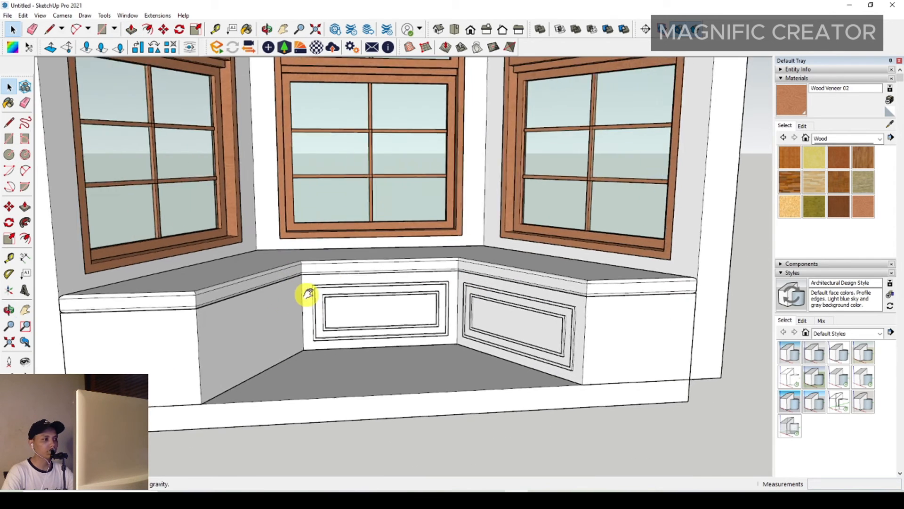
Step: Open the seat base group and offset the left angled face's outline 60 mm inward, matching the centre panel's border
{"action": "middle_click_drag", "start_coordinate": [308, 293], "coordinate": [254, 283]}
{"action": "scroll", "coordinate": [264, 284], "scroll_direction": "up", "scroll_amount": 5}
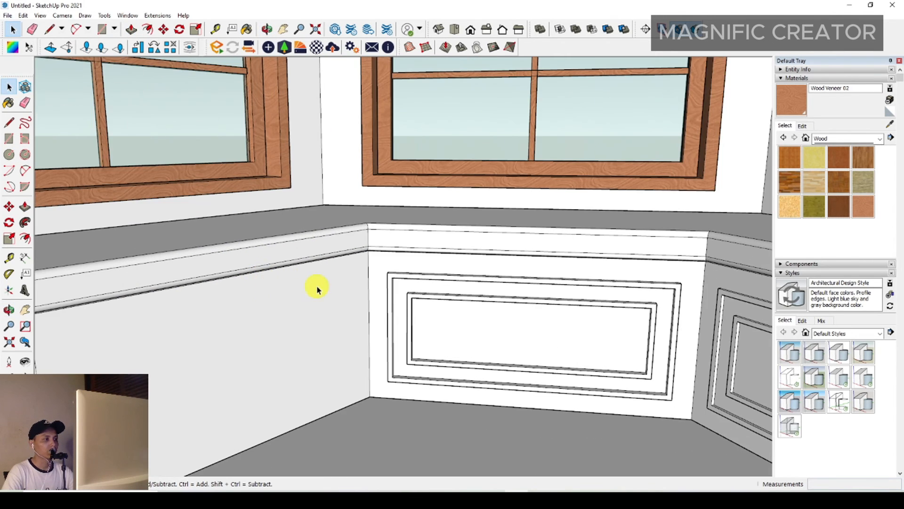
{"action": "triple_click", "coordinate": [319, 286]}
{"action": "left_click", "coordinate": [339, 278]}
{"action": "key", "text": "f"}
{"action": "left_click", "coordinate": [352, 260]}
{"action": "scroll", "coordinate": [373, 281], "scroll_direction": "up", "scroll_amount": 1}
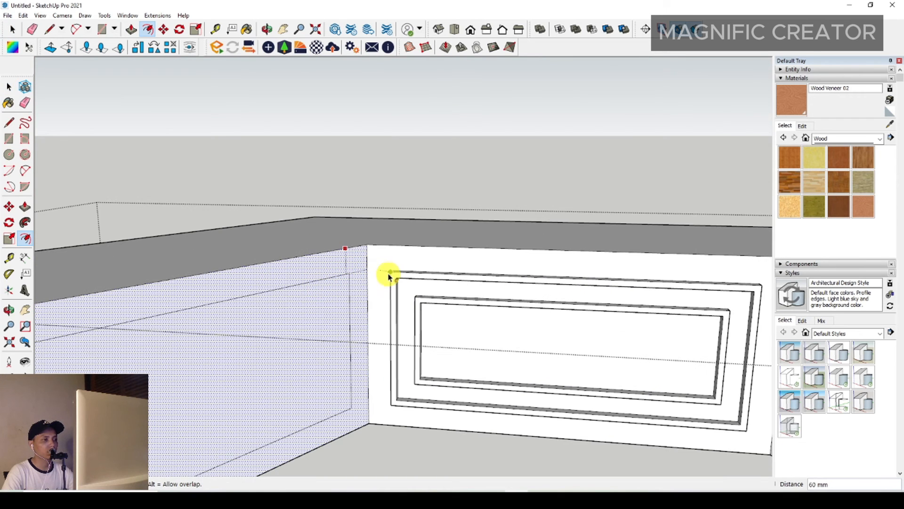
{"action": "left_click", "coordinate": [390, 277]}
Step: Offset the left angled panel's rectangle about 14 mm inward to form the outer narrow band
{"action": "key", "text": "space"}
{"action": "left_click", "coordinate": [335, 296]}
{"action": "key", "text": "f"}
{"action": "left_click", "coordinate": [339, 282]}
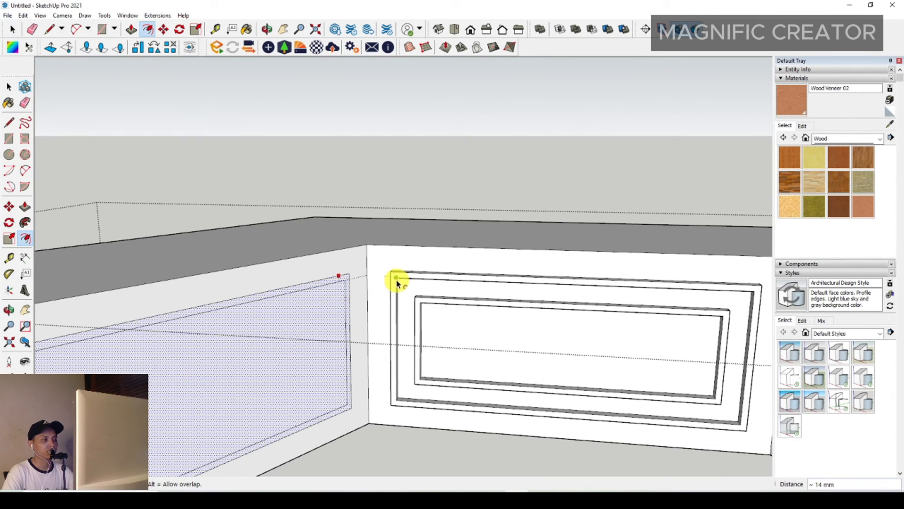
{"action": "left_click", "coordinate": [397, 280]}
Step: Offset the left angled panel's inner rectangle about 44 mm inward to form the wide border
{"action": "key", "text": "space"}
{"action": "left_click", "coordinate": [331, 299]}
{"action": "key", "text": "f"}
{"action": "left_click", "coordinate": [336, 290]}
{"action": "left_click", "coordinate": [418, 302]}
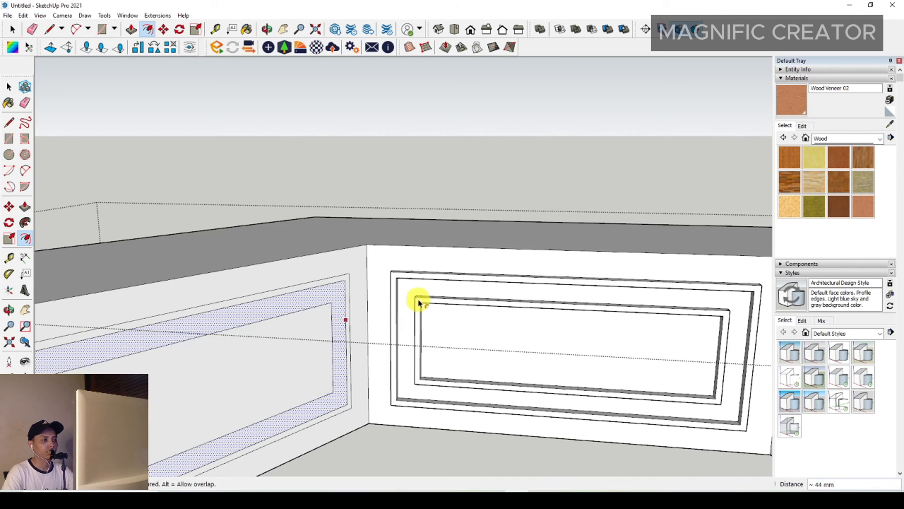
Step: Offset the left angled panel's innermost rectangle about 13 mm inward to form the inner narrow band
{"action": "key", "text": "space"}
{"action": "left_click", "coordinate": [323, 317]}
{"action": "key", "text": "f"}
{"action": "left_click", "coordinate": [321, 306]}
{"action": "left_click", "coordinate": [417, 305]}
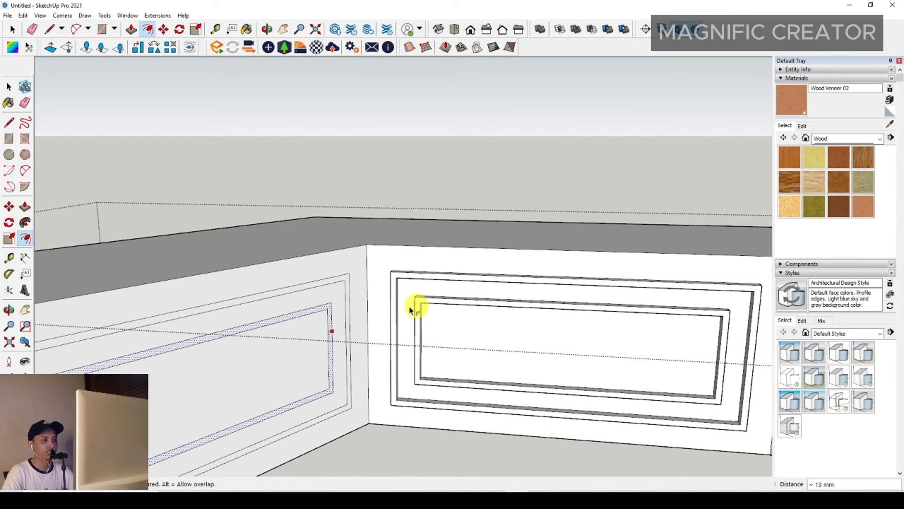
{"action": "key", "text": "space"}
Step: Extrude the left angled panel's outer narrow band 9 mm outward with Push/Pull
{"action": "scroll", "coordinate": [372, 292], "scroll_direction": "up", "scroll_amount": 2}
{"action": "left_click", "coordinate": [340, 274]}
{"action": "key", "text": "p"}
{"action": "left_click", "coordinate": [342, 273]}
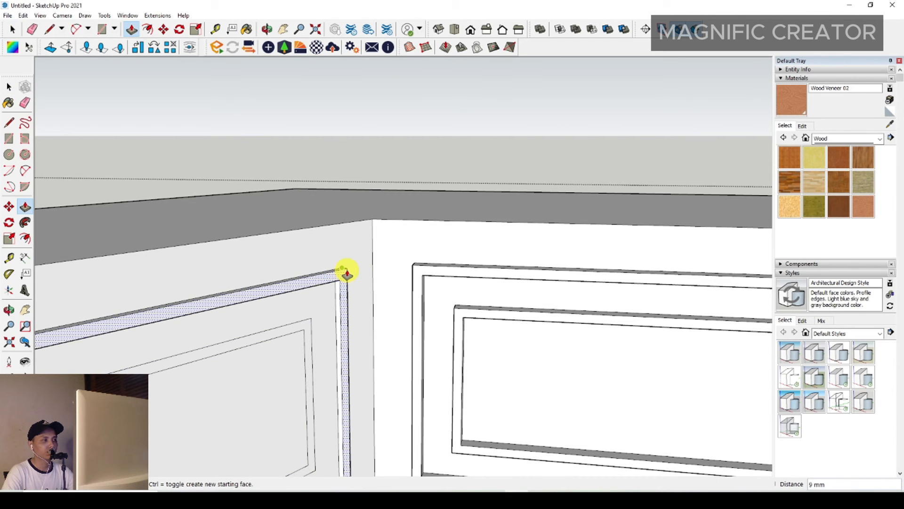
{"action": "left_click", "coordinate": [348, 273]}
Step: Extrude the left angled panel's inner narrow band outward to match the outer band, and close the seat base group
{"action": "key", "text": "space"}
{"action": "left_click", "coordinate": [307, 327]}
{"action": "key", "text": "p"}
{"action": "left_click", "coordinate": [305, 325]}
{"action": "left_click", "coordinate": [345, 297]}
{"action": "key", "text": "space"}
{"action": "scroll", "coordinate": [360, 288], "scroll_direction": "down", "scroll_amount": 8}
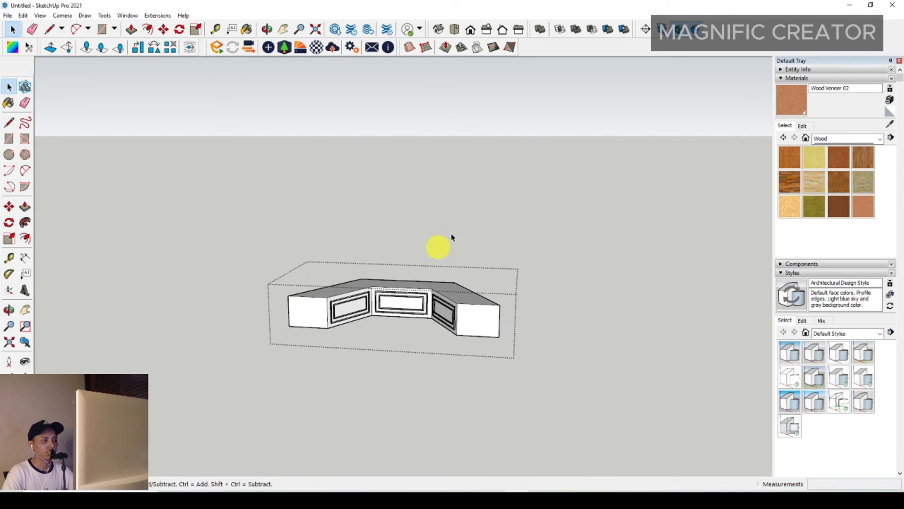
{"action": "left_click", "coordinate": [445, 242]}
Step: Open the seat base group and offset the right end face's outline inward to match the adjacent angled panel's border
{"action": "scroll", "coordinate": [477, 305], "scroll_direction": "up", "scroll_amount": 5}
{"action": "middle_click_drag", "start_coordinate": [472, 338], "coordinate": [494, 341]}
{"action": "double_click", "coordinate": [478, 319]}
{"action": "left_click", "coordinate": [493, 337]}
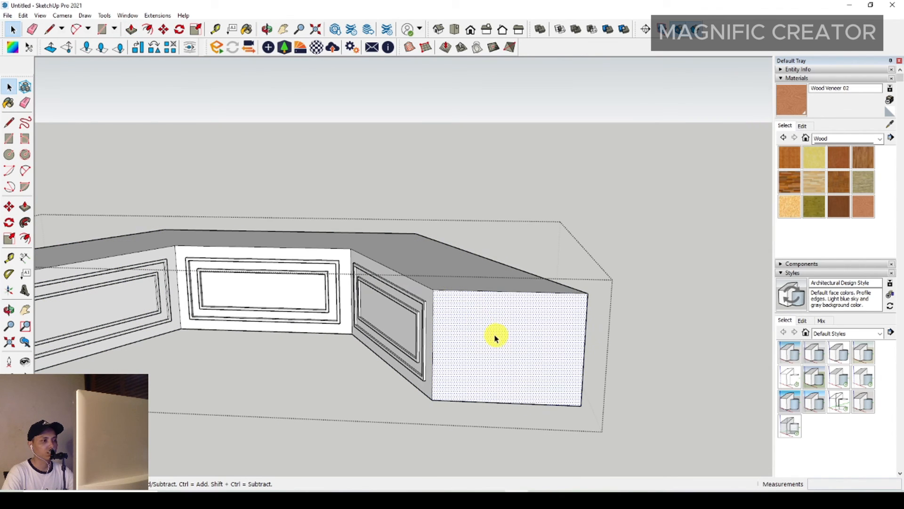
{"action": "key", "text": "f"}
{"action": "left_click", "coordinate": [447, 292]}
{"action": "scroll", "coordinate": [425, 303], "scroll_direction": "up", "scroll_amount": 3}
{"action": "left_click", "coordinate": [424, 304]}
{"action": "key", "text": "space"}
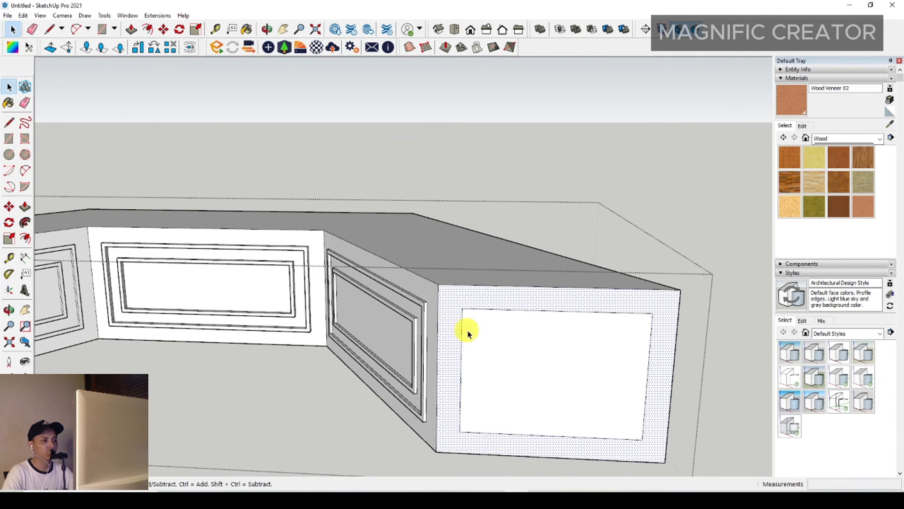
{"action": "left_click", "coordinate": [469, 335]}
{"action": "key", "text": "f"}
{"action": "left_click", "coordinate": [472, 310]}
{"action": "key", "text": "space"}
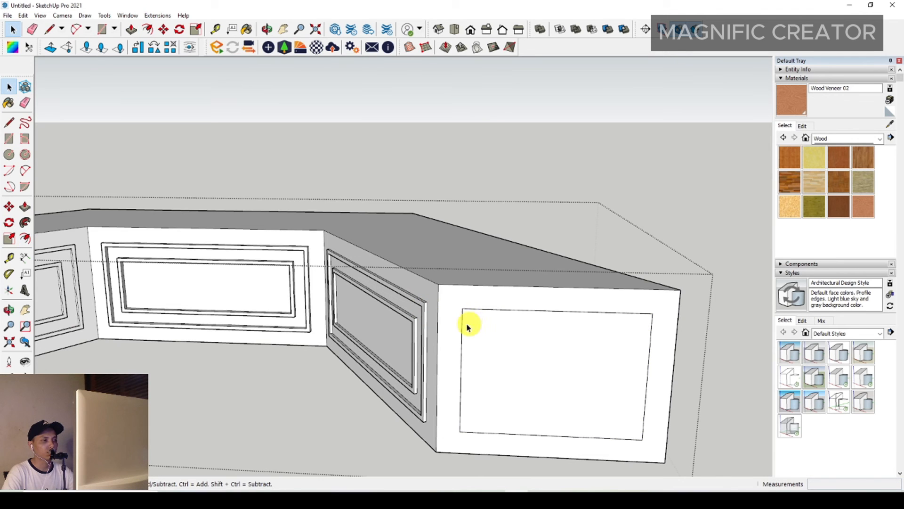
Step: Offset the right end panel's rectangle about 13 mm inward to form the outer narrow band
{"action": "scroll", "coordinate": [488, 329], "scroll_direction": "up", "scroll_amount": 2}
{"action": "middle_click_drag", "start_coordinate": [488, 329], "coordinate": [511, 328]}
{"action": "key", "text": "f"}
{"action": "left_click", "coordinate": [468, 310]}
{"action": "scroll", "coordinate": [410, 307], "scroll_direction": "up", "scroll_amount": 1}
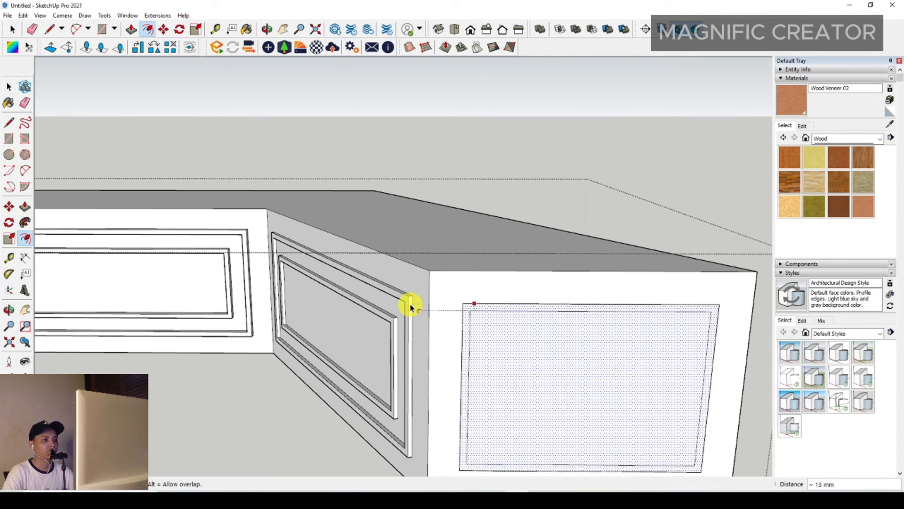
{"action": "scroll", "coordinate": [406, 305], "scroll_direction": "up", "scroll_amount": 1}
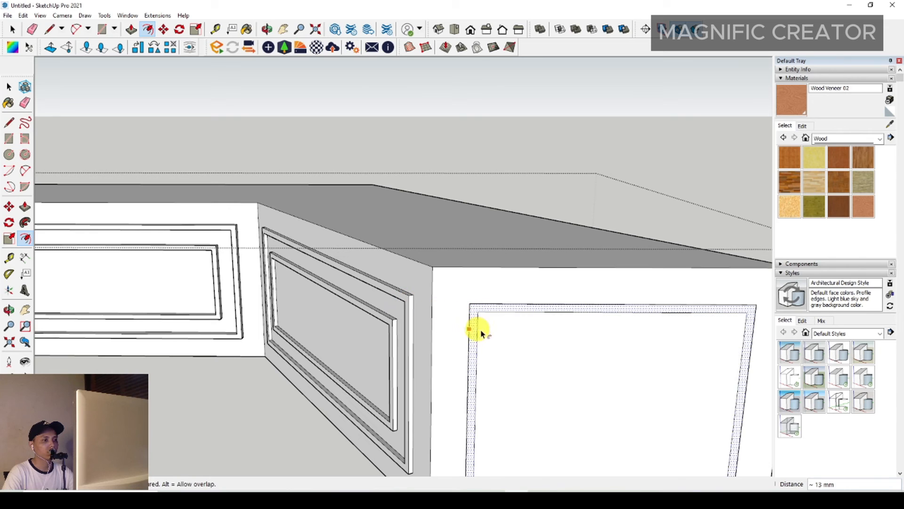
Step: Offset the right end panel's innermost rectangle about 44 mm inward for the wide border, and again about 13 mm inward for the inner narrow band
{"action": "scroll", "coordinate": [416, 331], "scroll_direction": "up", "scroll_amount": 1}
{"action": "left_click", "coordinate": [392, 317]}
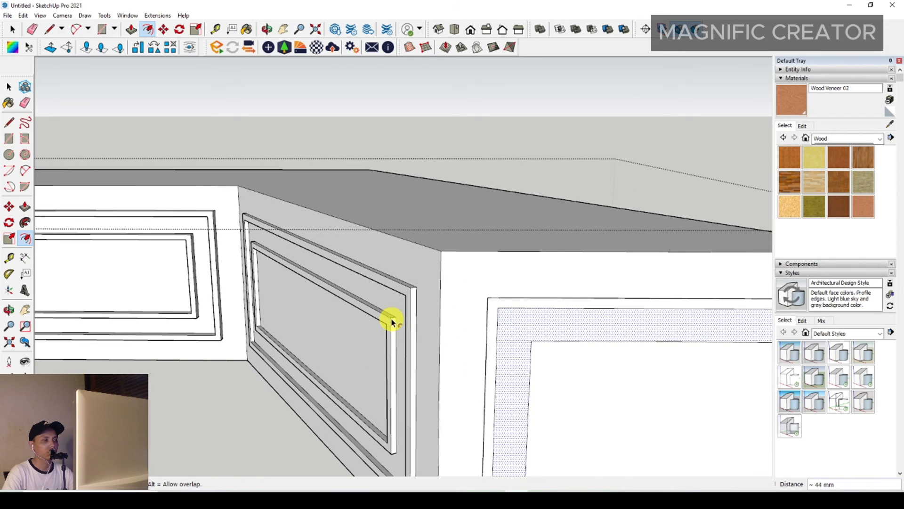
{"action": "left_click", "coordinate": [541, 348]}
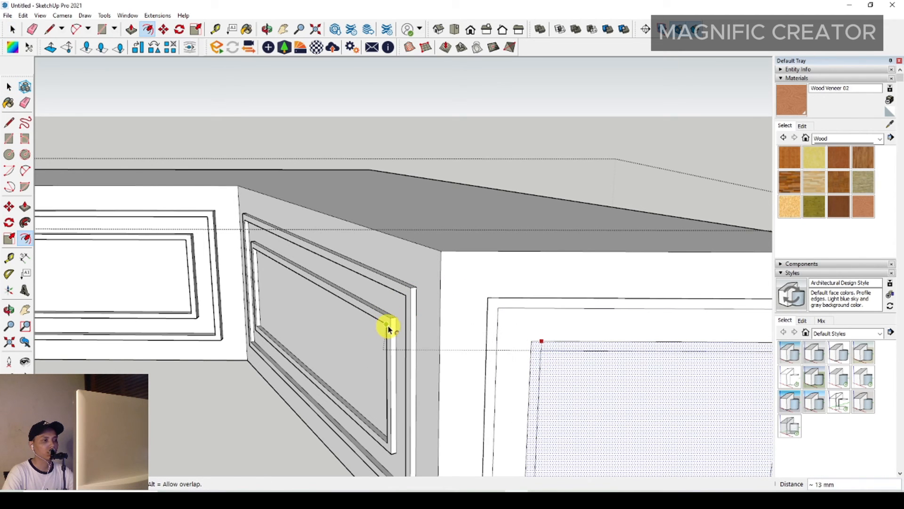
{"action": "left_click", "coordinate": [390, 325]}
{"action": "key", "text": "space"}
Step: Extrude the right end panel's outer narrow band about 26 mm outward, raise its inner narrow band too, and close the group
{"action": "scroll", "coordinate": [528, 338], "scroll_direction": "down", "scroll_amount": 1}
{"action": "key", "text": "p"}
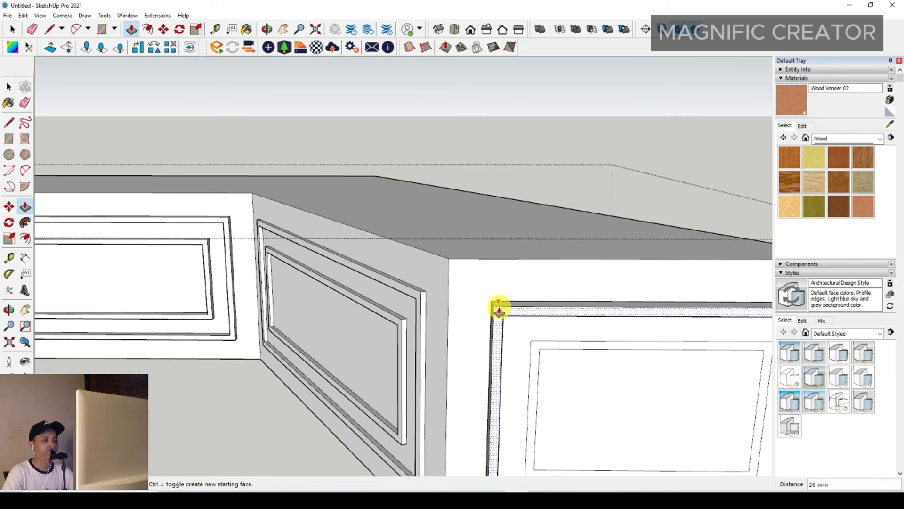
{"action": "scroll", "coordinate": [513, 329], "scroll_direction": "down", "scroll_amount": 1}
{"action": "key", "text": "space"}
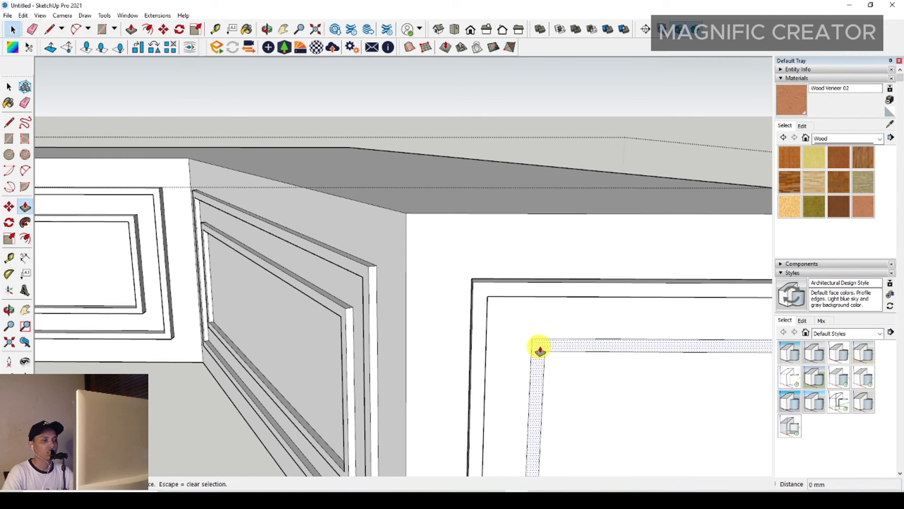
{"action": "scroll", "coordinate": [541, 347], "scroll_direction": "down", "scroll_amount": 4}
{"action": "key", "text": "Escape"}
Step: Open the seat base group and offset the left end face's outline inward to match the adjacent angled panel's border
{"action": "scroll", "coordinate": [360, 307], "scroll_direction": "up", "scroll_amount": 8}
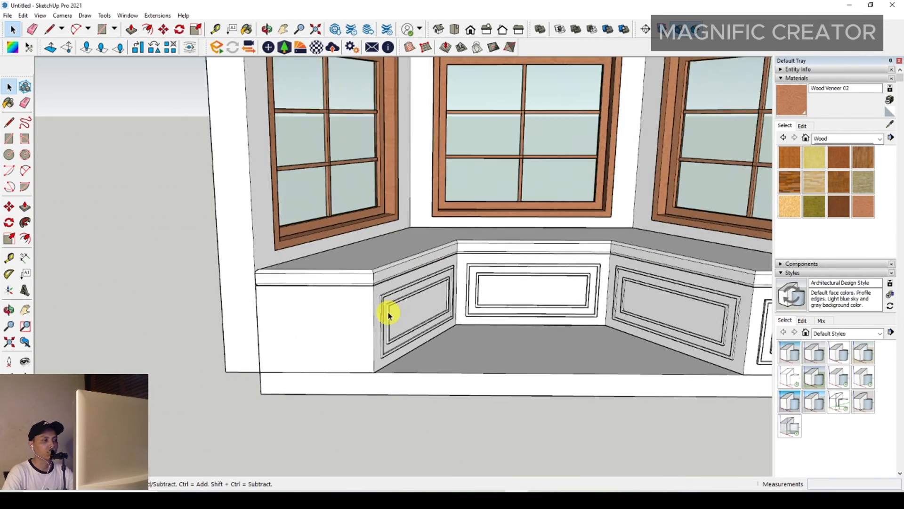
{"action": "triple_click", "coordinate": [302, 335]}
{"action": "key", "text": "f"}
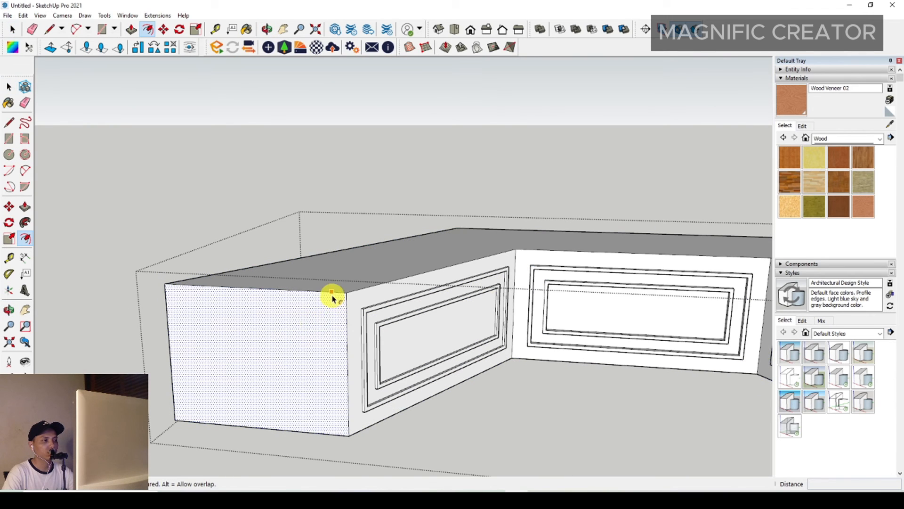
{"action": "left_click", "coordinate": [333, 297]}
{"action": "scroll", "coordinate": [348, 315], "scroll_direction": "up", "scroll_amount": 2}
{"action": "left_click", "coordinate": [367, 308]}
{"action": "key", "text": "space"}
Step: Try offsetting the left end panel's rectangle about 12 mm inward, and undo that offset
{"action": "left_click", "coordinate": [303, 328]}
{"action": "key", "text": "f"}
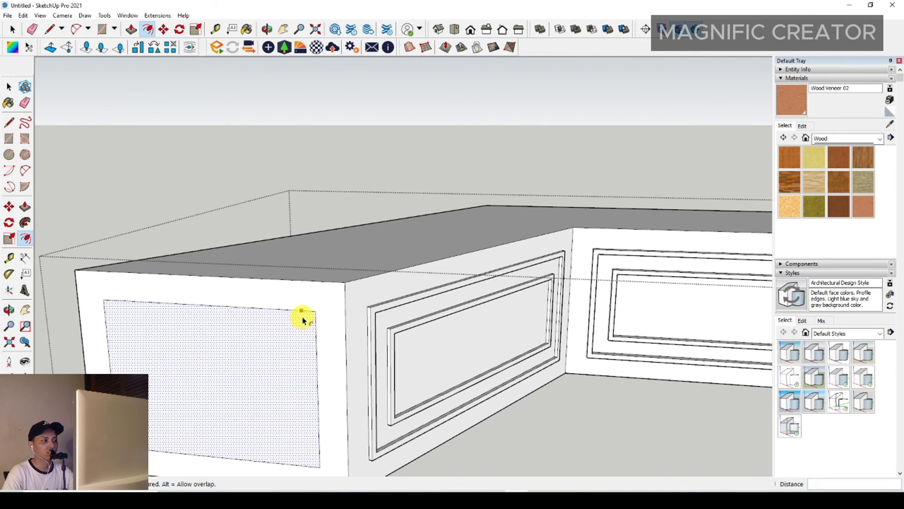
{"action": "left_click", "coordinate": [305, 315]}
{"action": "left_click", "coordinate": [376, 313]}
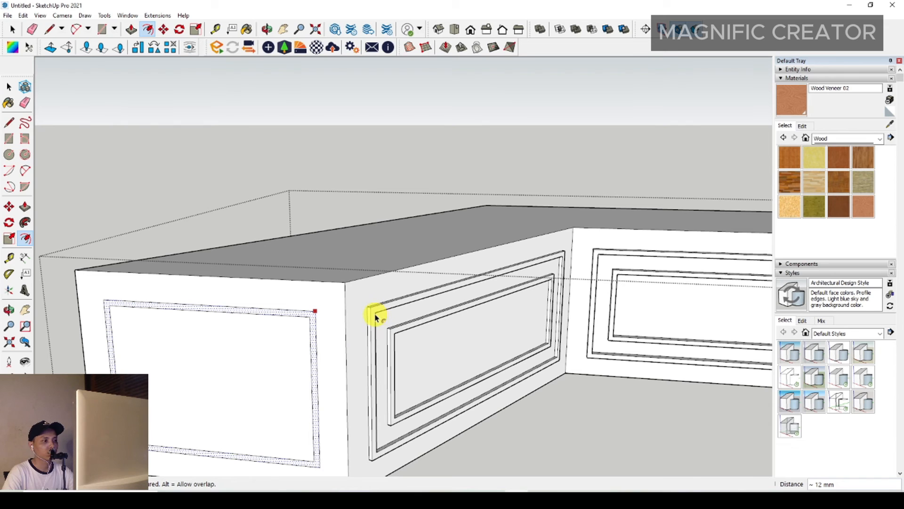
{"action": "scroll", "coordinate": [322, 335], "scroll_direction": "up", "scroll_amount": 1}
{"action": "key", "text": "space"}
{"action": "key", "text": "ctrl+z"}
Step: Offset the left end panel's rectangle inward to form a narrow band aligned with the adjacent panel's outer band
{"action": "key", "text": "f"}
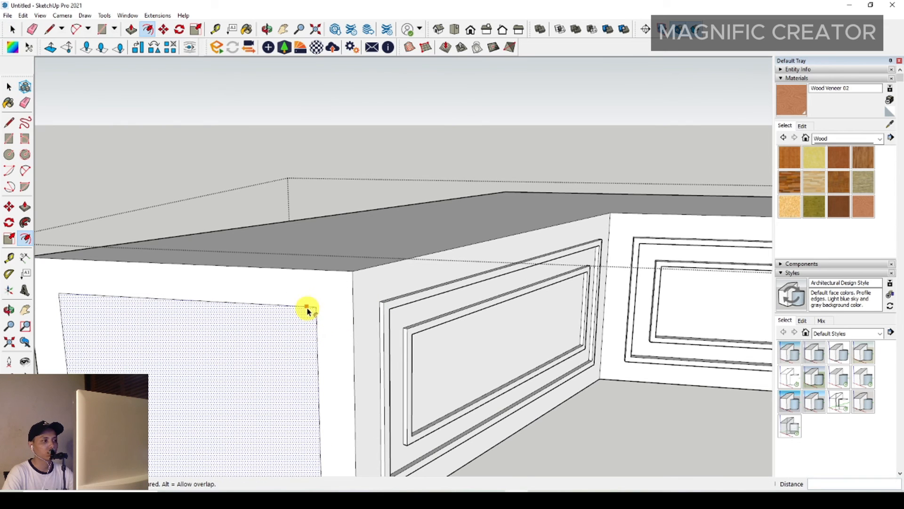
{"action": "left_click", "coordinate": [308, 309]}
{"action": "scroll", "coordinate": [398, 317], "scroll_direction": "up", "scroll_amount": 1}
{"action": "left_click", "coordinate": [390, 308]}
{"action": "key", "text": "space"}
Step: Offset the left end panel's inner face inward twice to outline an inner narrow band like the adjacent panel's
{"action": "left_click", "coordinate": [279, 322]}
{"action": "key", "text": "f"}
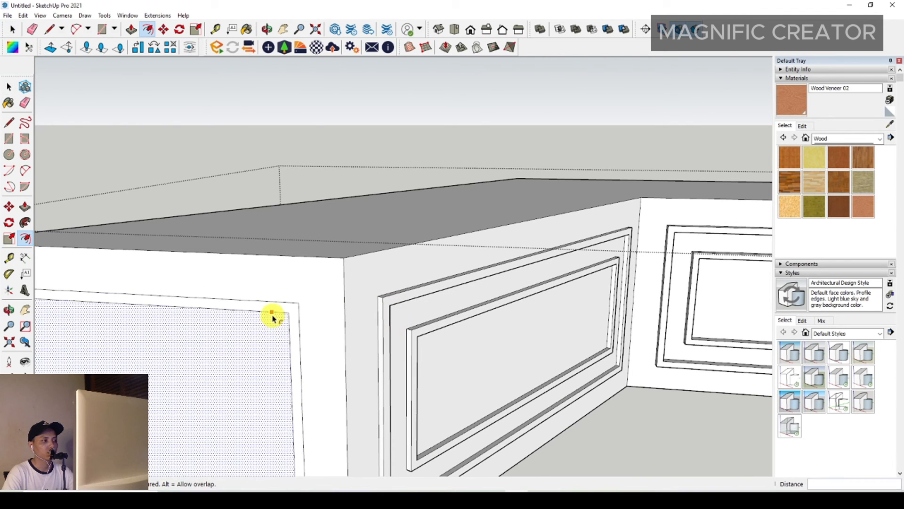
{"action": "left_click", "coordinate": [274, 314]}
{"action": "left_click", "coordinate": [282, 315]}
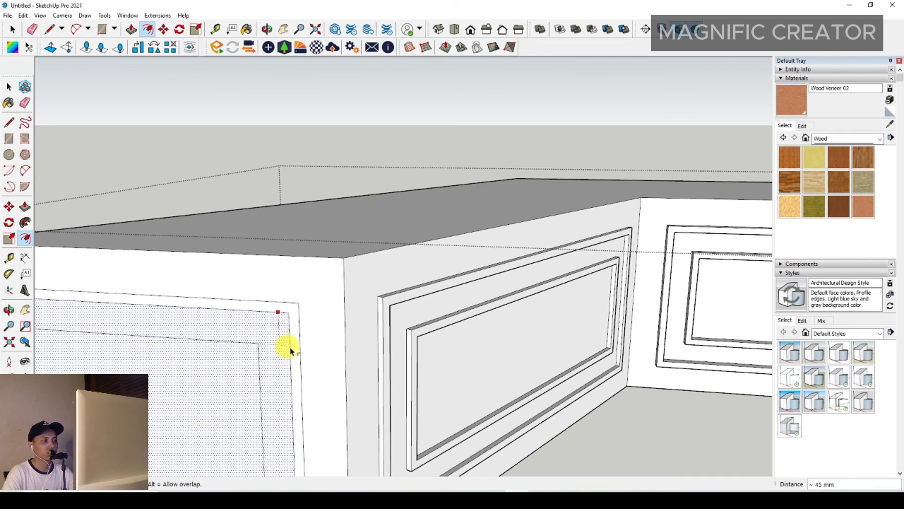
{"action": "scroll", "coordinate": [405, 337], "scroll_direction": "up", "scroll_amount": 1}
{"action": "key", "text": "Escape"}
{"action": "left_click", "coordinate": [207, 347]}
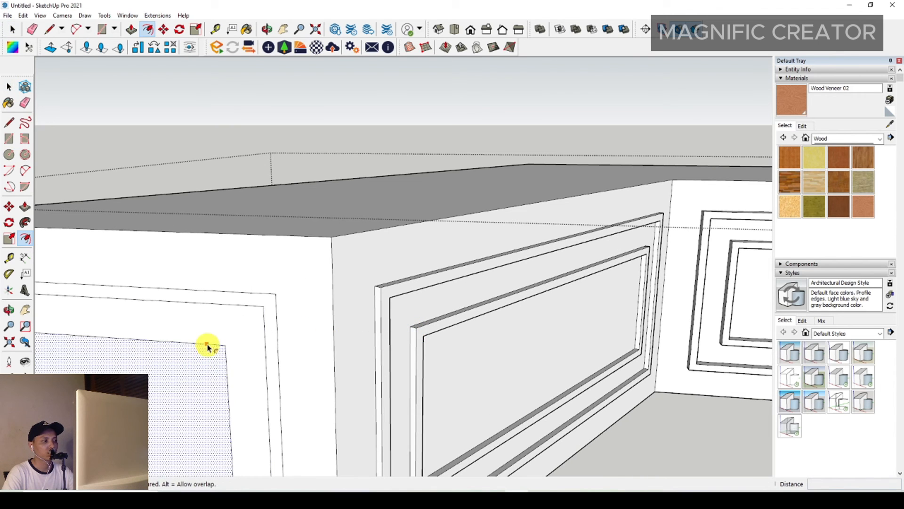
{"action": "key", "text": "Escape"}
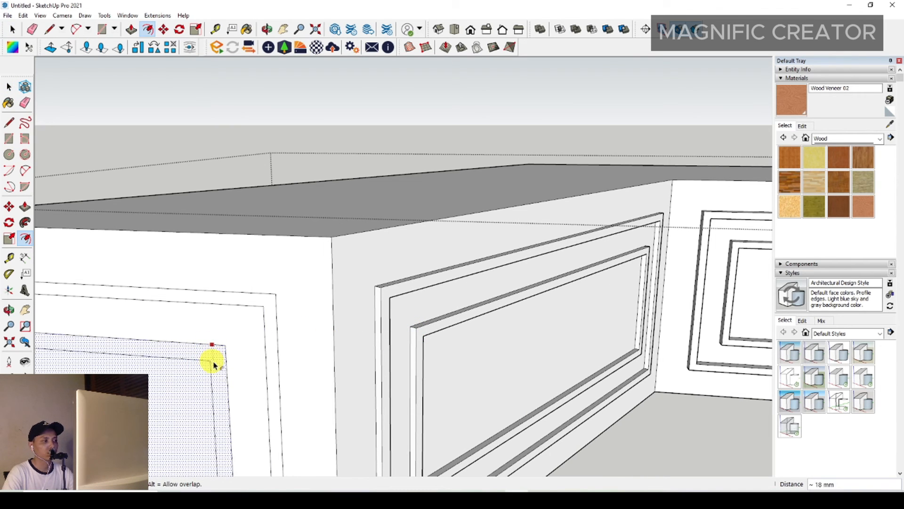
{"action": "left_click", "coordinate": [426, 339]}
Step: Extrude the left end panel's inner narrow band 6 mm outward
{"action": "key", "text": "space"}
{"action": "scroll", "coordinate": [408, 339], "scroll_direction": "down", "scroll_amount": 3}
{"action": "scroll", "coordinate": [329, 338], "scroll_direction": "up", "scroll_amount": 3}
{"action": "middle_click_drag", "start_coordinate": [325, 340], "coordinate": [291, 387]}
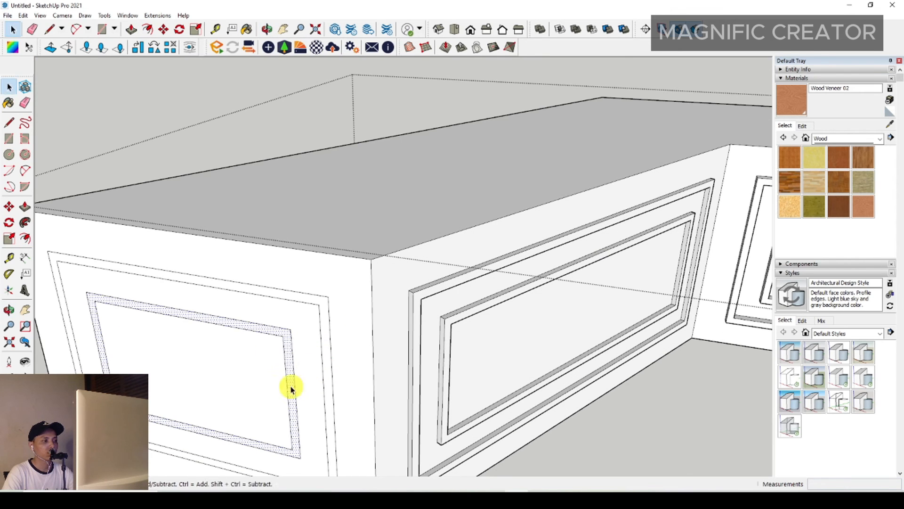
{"action": "key", "text": "p"}
{"action": "left_click", "coordinate": [288, 347]}
{"action": "type", "text": "6"}
{"action": "key", "text": "Return"}
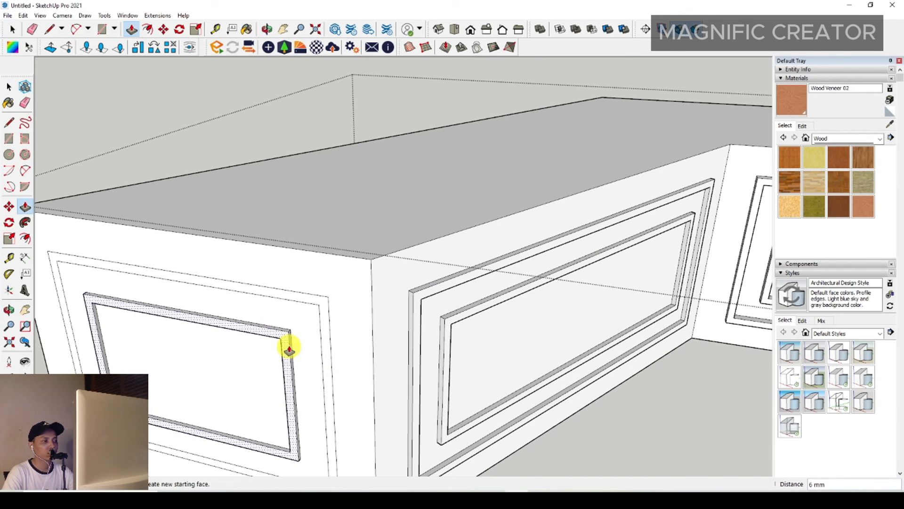
Step: Extrude the left end panel's outer narrow band outward, using the raised inner band as the height reference
{"action": "key", "text": "space"}
{"action": "scroll", "coordinate": [324, 310], "scroll_direction": "up", "scroll_amount": 1}
{"action": "left_click", "coordinate": [322, 307]}
{"action": "key", "text": "p"}
{"action": "left_click", "coordinate": [318, 305]}
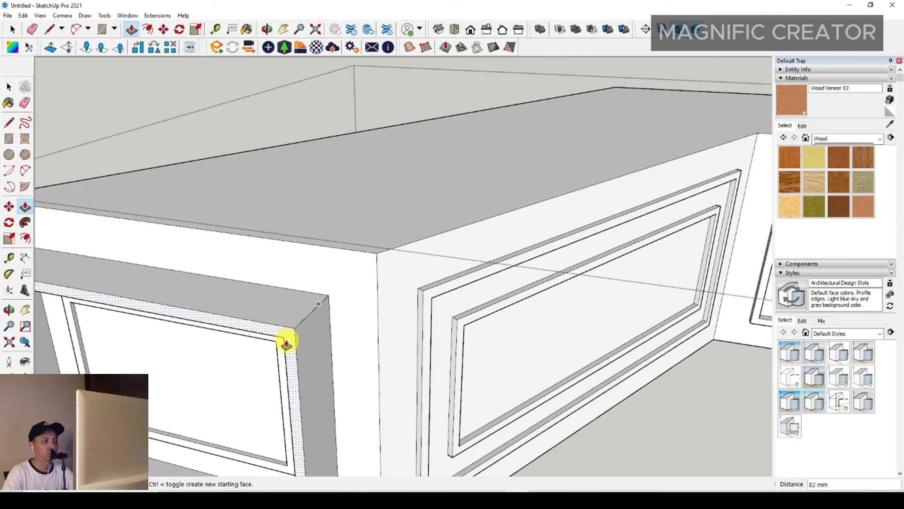
{"action": "middle_click_drag", "start_coordinate": [286, 342], "coordinate": [434, 206]}
{"action": "left_click", "coordinate": [422, 247]}
{"action": "key", "text": "space"}
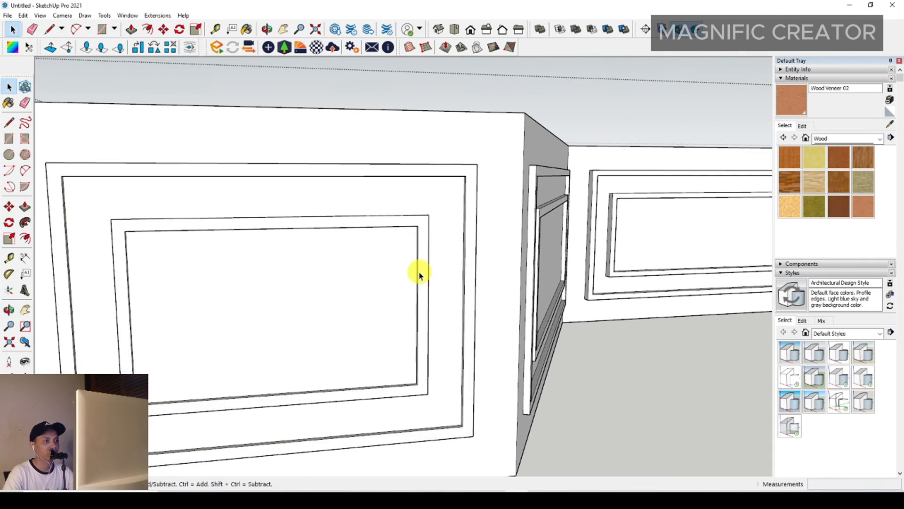
Step: Paint the window seat base and its panels with Formica Laminate Light from the Synthetic Surfaces materials
{"action": "scroll", "coordinate": [419, 275], "scroll_direction": "down", "scroll_amount": 5}
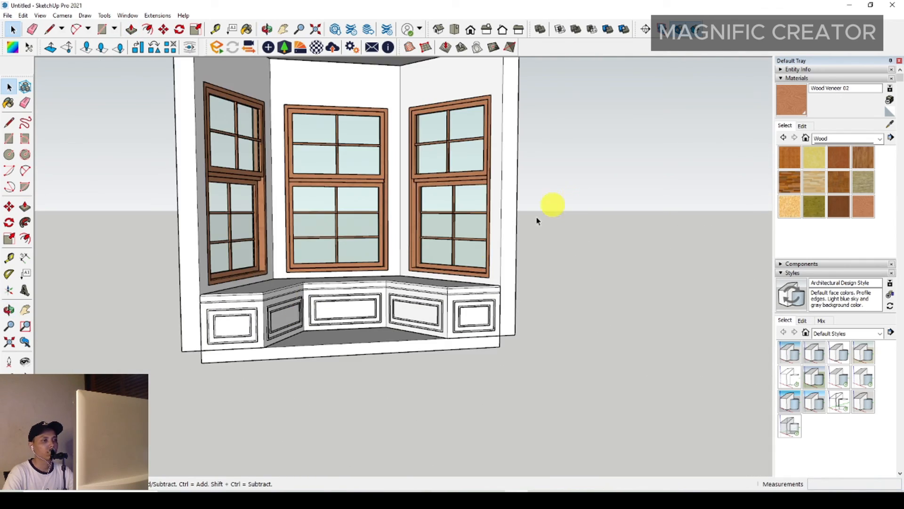
{"action": "scroll", "coordinate": [549, 202], "scroll_direction": "up", "scroll_amount": 3}
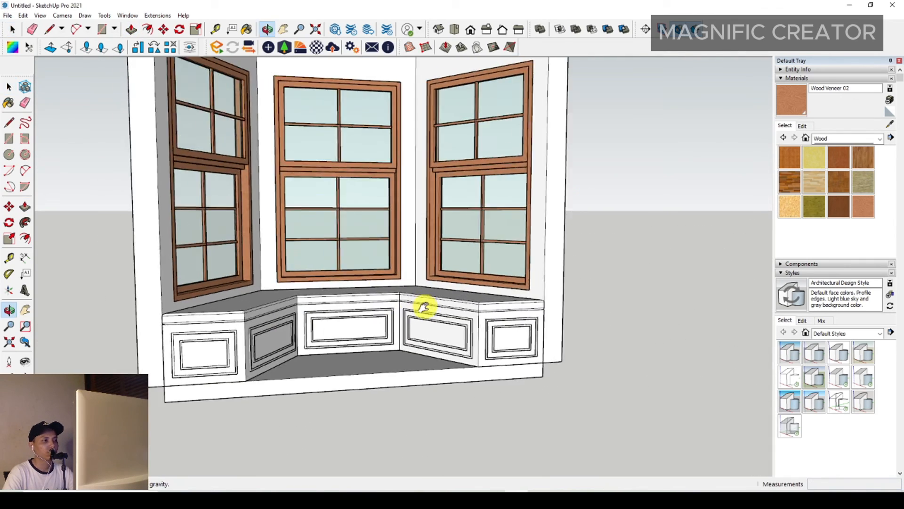
{"action": "scroll", "coordinate": [465, 311], "scroll_direction": "up", "scroll_amount": 1}
{"action": "middle_click_drag", "start_coordinate": [424, 307], "coordinate": [485, 335]}
{"action": "middle_click_drag", "start_coordinate": [485, 335], "coordinate": [469, 360]}
{"action": "left_click", "coordinate": [880, 139]}
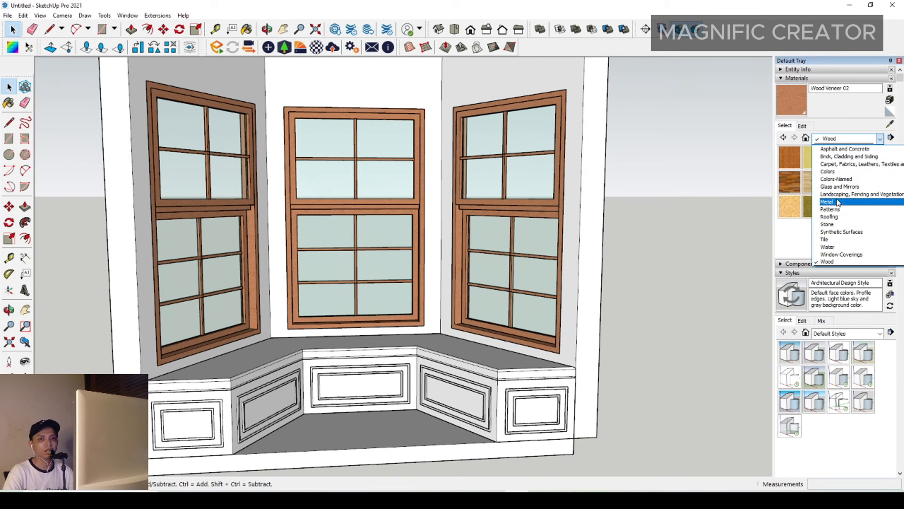
{"action": "left_click", "coordinate": [835, 232]}
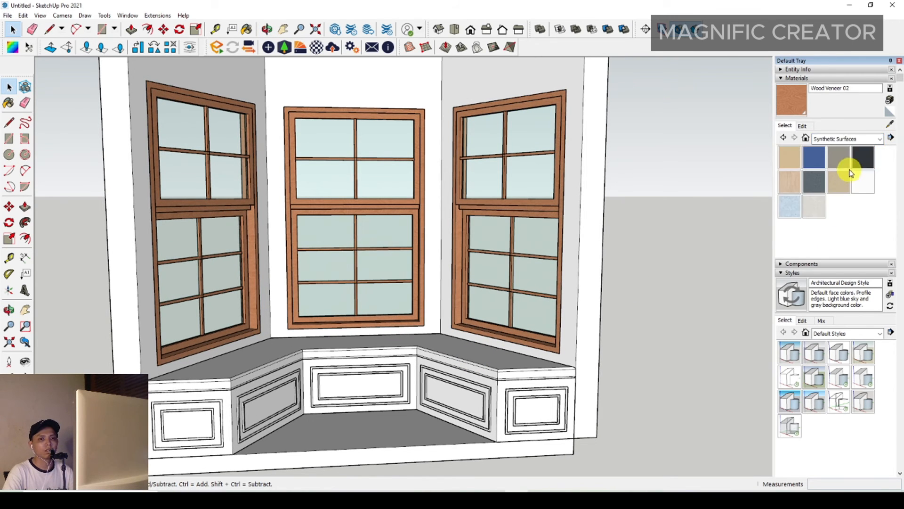
{"action": "left_click", "coordinate": [791, 182]}
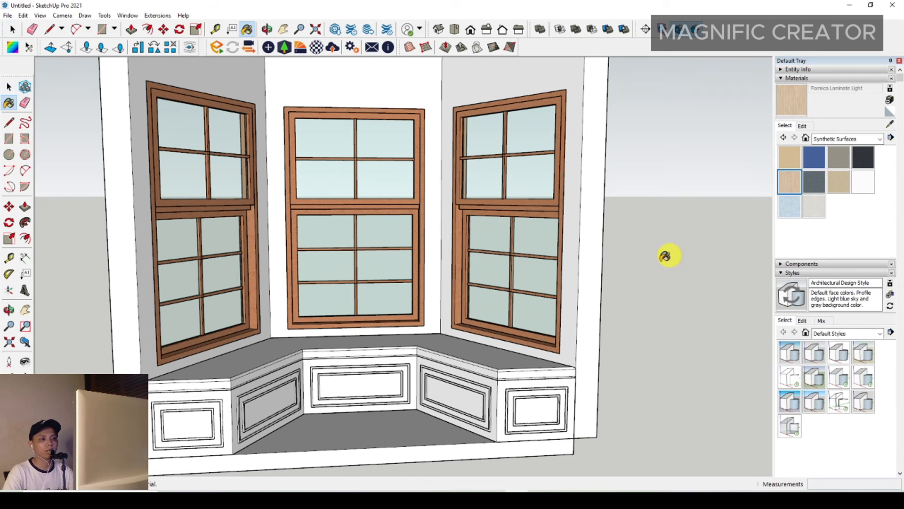
{"action": "left_click", "coordinate": [511, 405]}
{"action": "mouse_move", "coordinate": [460, 397]}
{"action": "middle_mouse_down"}
{"action": "mouse_move", "coordinate": [541, 348]}
{"action": "mouse_move", "coordinate": [459, 342]}
{"action": "mouse_move", "coordinate": [521, 339]}
{"action": "mouse_move", "coordinate": [513, 376]}
{"action": "middle_mouse_up"}
{"action": "key", "text": "space"}
{"action": "scroll", "coordinate": [495, 363], "scroll_direction": "up", "scroll_amount": 1}
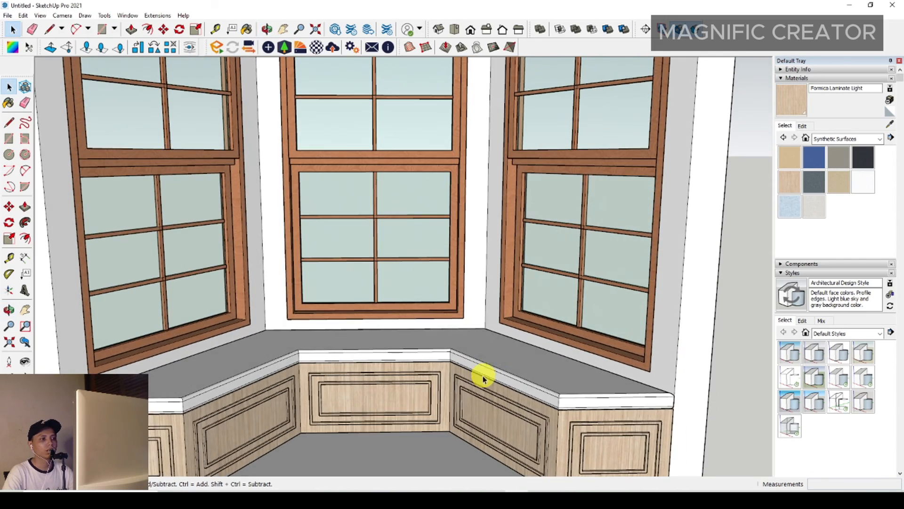
Step: Try a grey material from the Synthetic Surfaces collection on the window seat's slab
{"action": "left_click", "coordinate": [498, 350]}
{"action": "left_click", "coordinate": [880, 138]}
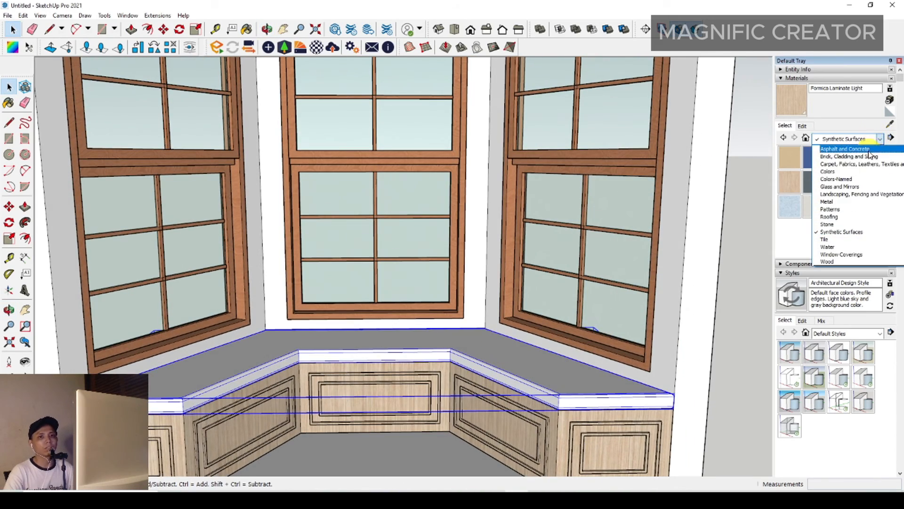
{"action": "left_click", "coordinate": [797, 234]}
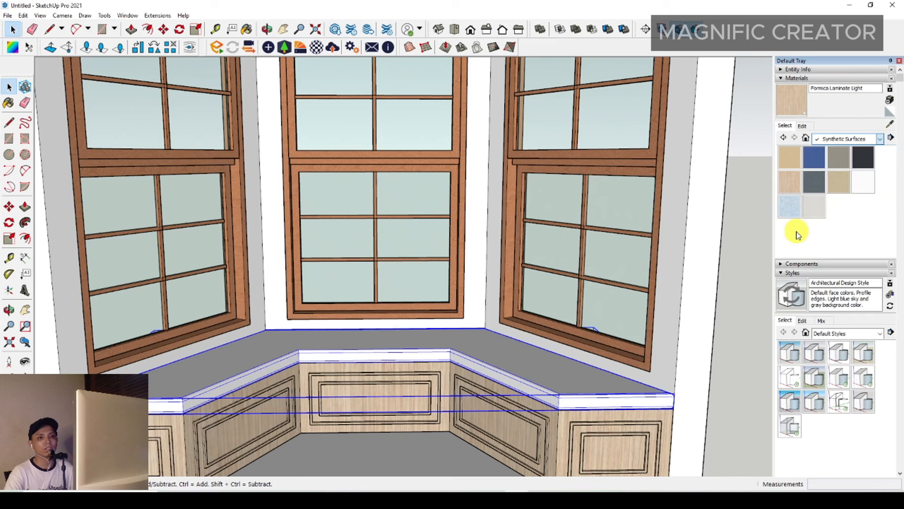
{"action": "left_click", "coordinate": [838, 161]}
{"action": "left_click", "coordinate": [525, 354]}
{"action": "mouse_move", "coordinate": [525, 354]}
{"action": "middle_mouse_down"}
{"action": "mouse_move", "coordinate": [512, 450]}
{"action": "mouse_move", "coordinate": [500, 414]}
{"action": "middle_mouse_up"}
Step: Paint the window seat's slab with Formica Blue from the Synthetic Surfaces materials
{"action": "left_click", "coordinate": [811, 162]}
{"action": "left_click", "coordinate": [476, 344]}
{"action": "mouse_move", "coordinate": [476, 343]}
{"action": "middle_mouse_down"}
{"action": "mouse_move", "coordinate": [514, 372]}
{"action": "mouse_move", "coordinate": [509, 227]}
{"action": "mouse_move", "coordinate": [503, 293]}
{"action": "mouse_move", "coordinate": [515, 354]}
{"action": "mouse_move", "coordinate": [489, 363]}
{"action": "middle_mouse_up"}
{"action": "key", "text": "space"}
{"action": "left_click", "coordinate": [703, 262]}
{"action": "scroll", "coordinate": [495, 343], "scroll_direction": "up", "scroll_amount": 2}
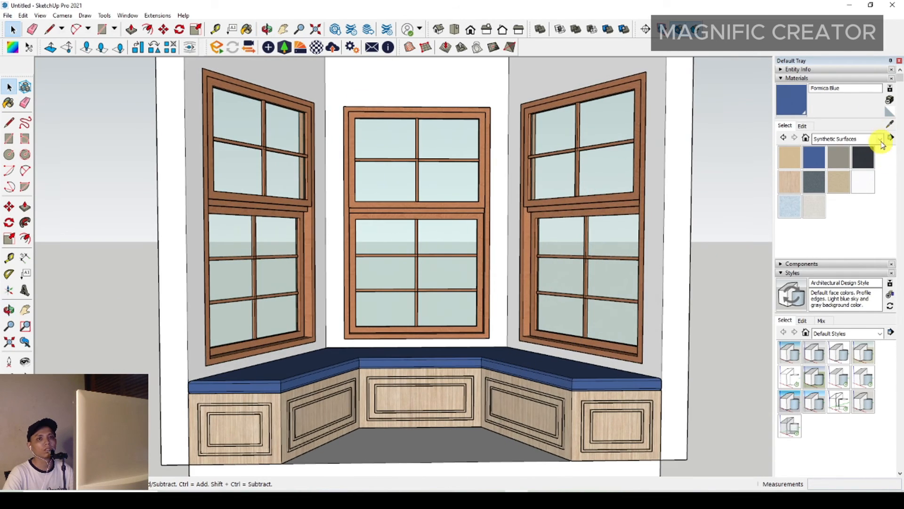
Step: Paint the bay walls with Cladding Stucco White from the Brick, Cladding and Siding materials
{"action": "left_click", "coordinate": [880, 139]}
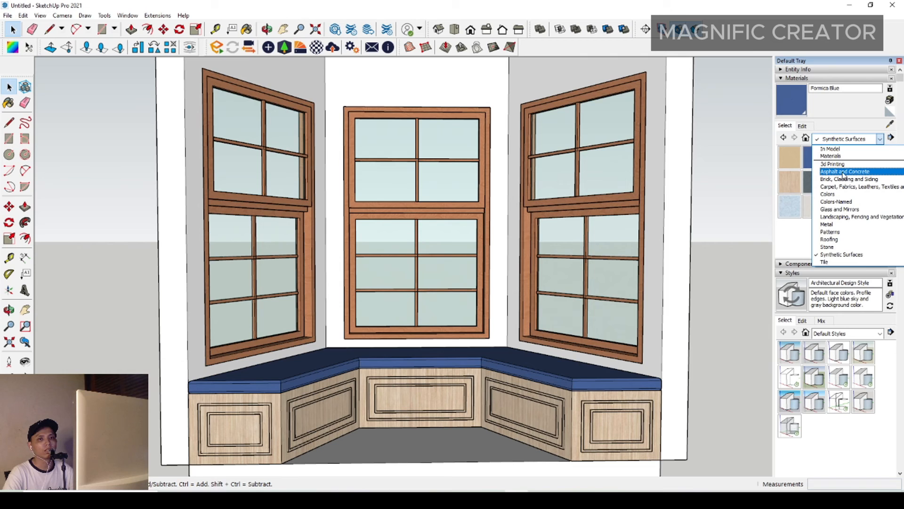
{"action": "left_click", "coordinate": [843, 173]}
{"action": "left_click", "coordinate": [880, 139]}
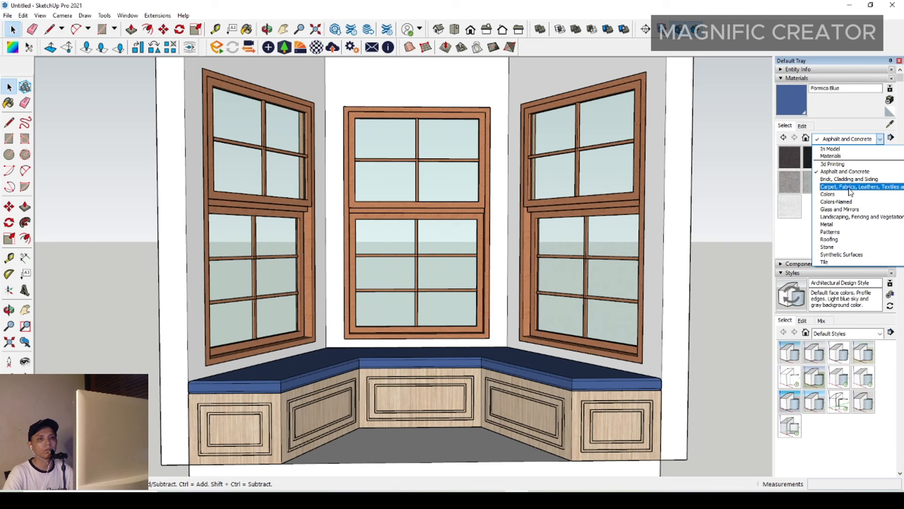
{"action": "left_click", "coordinate": [842, 180]}
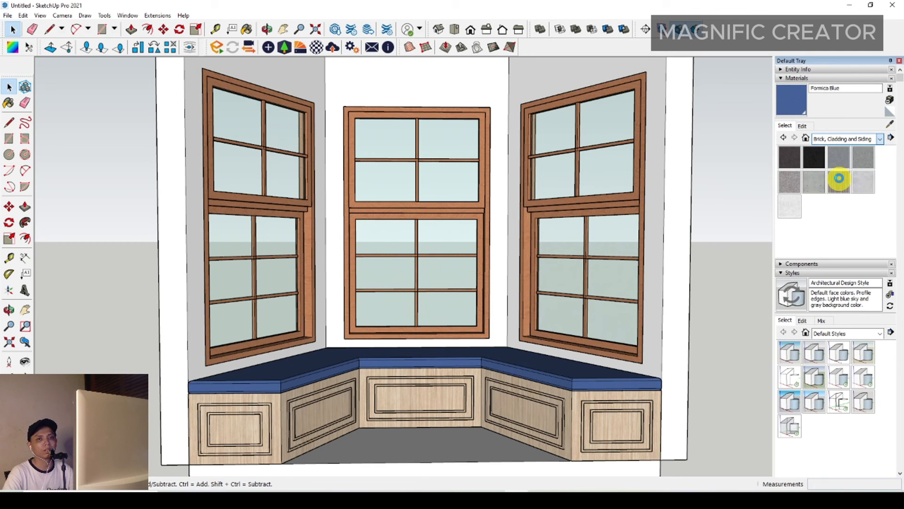
{"action": "left_click", "coordinate": [864, 207]}
{"action": "left_click", "coordinate": [674, 171]}
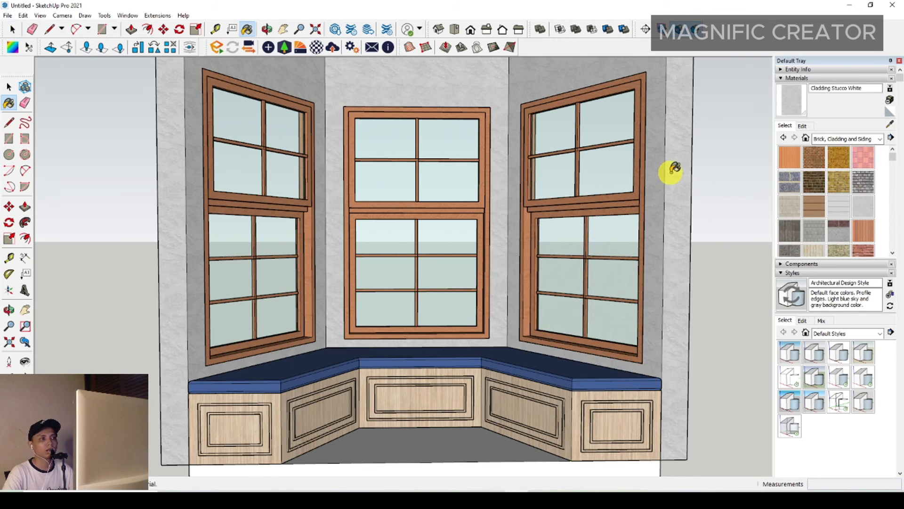
Step: Browse the brick, cladding and siding and the carpet and fabric materials for a floor finish
{"action": "mouse_move", "coordinate": [460, 307]}
{"action": "middle_mouse_down"}
{"action": "mouse_move", "coordinate": [472, 325]}
{"action": "mouse_move", "coordinate": [402, 330]}
{"action": "mouse_move", "coordinate": [448, 316]}
{"action": "mouse_move", "coordinate": [460, 331]}
{"action": "mouse_move", "coordinate": [493, 322]}
{"action": "mouse_move", "coordinate": [473, 341]}
{"action": "mouse_move", "coordinate": [477, 327]}
{"action": "mouse_move", "coordinate": [430, 333]}
{"action": "mouse_move", "coordinate": [347, 388]}
{"action": "mouse_move", "coordinate": [526, 406]}
{"action": "middle_mouse_up"}
{"action": "scroll", "coordinate": [472, 343], "scroll_direction": "up", "scroll_amount": 1}
{"action": "scroll", "coordinate": [476, 317], "scroll_direction": "down", "scroll_amount": 1}
{"action": "scroll", "coordinate": [473, 345], "scroll_direction": "up", "scroll_amount": 2}
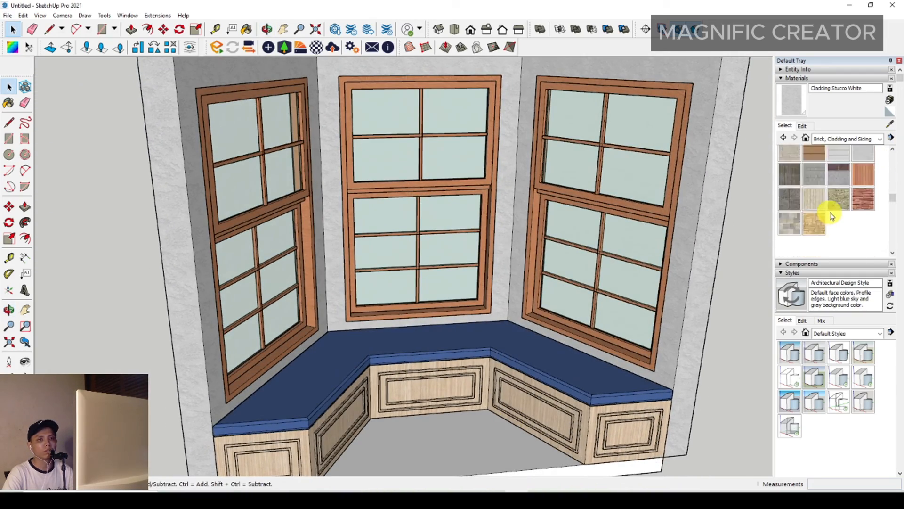
{"action": "left_click", "coordinate": [880, 139]}
{"action": "left_click", "coordinate": [881, 139]}
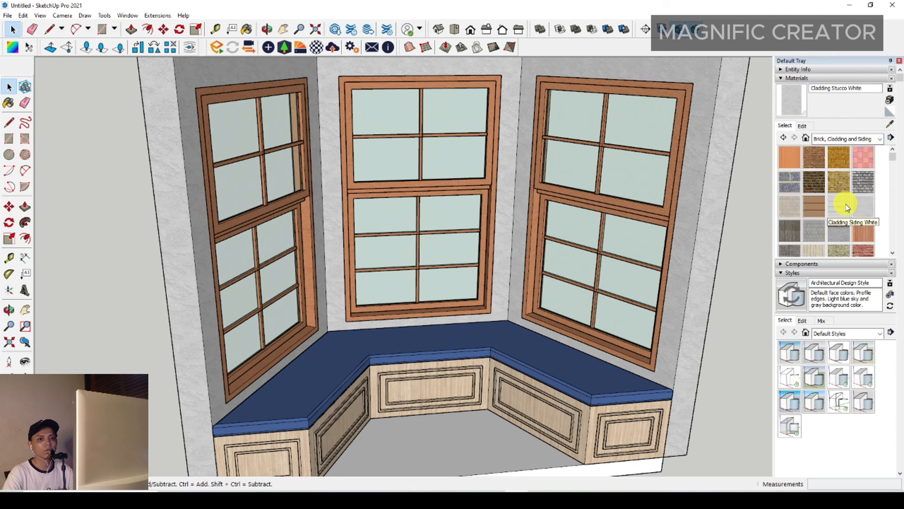
{"action": "left_click", "coordinate": [881, 139]}
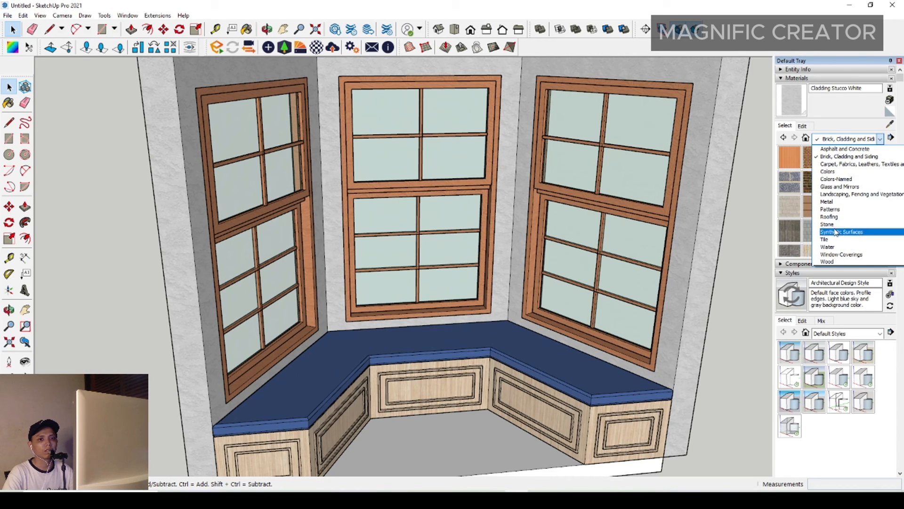
{"action": "left_click", "coordinate": [833, 164]}
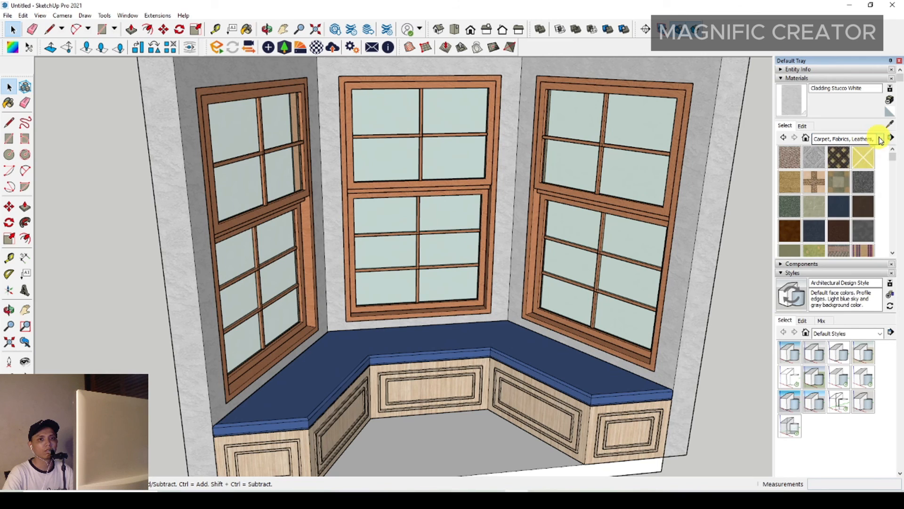
{"action": "left_click", "coordinate": [880, 139]}
{"action": "left_click", "coordinate": [879, 139]}
{"action": "left_click", "coordinate": [847, 156]}
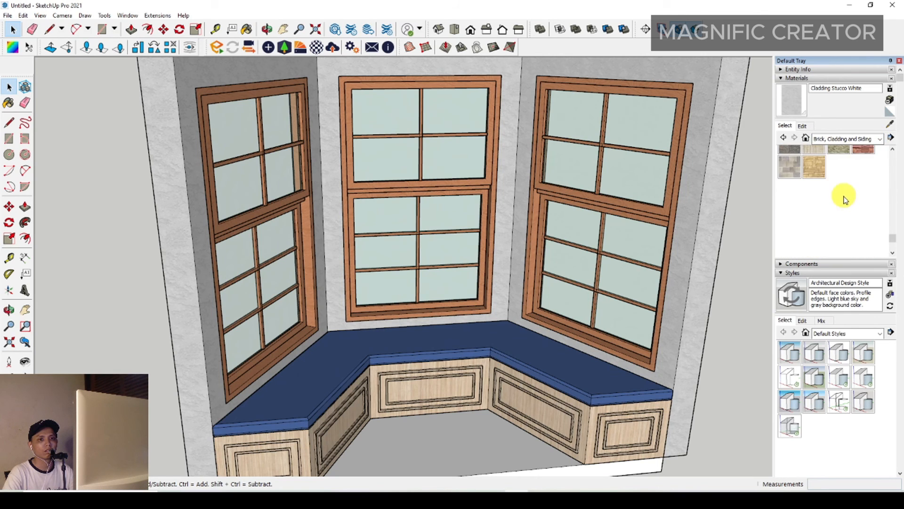
Step: Paint the floor slab in front of the window seat with Wood Square Tile 02 from the Tile materials
{"action": "left_click", "coordinate": [879, 139]}
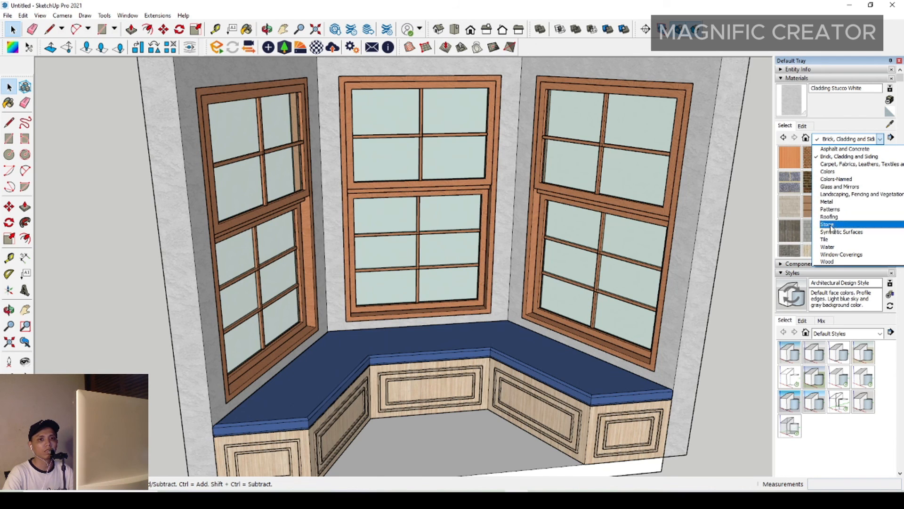
{"action": "left_click", "coordinate": [825, 239]}
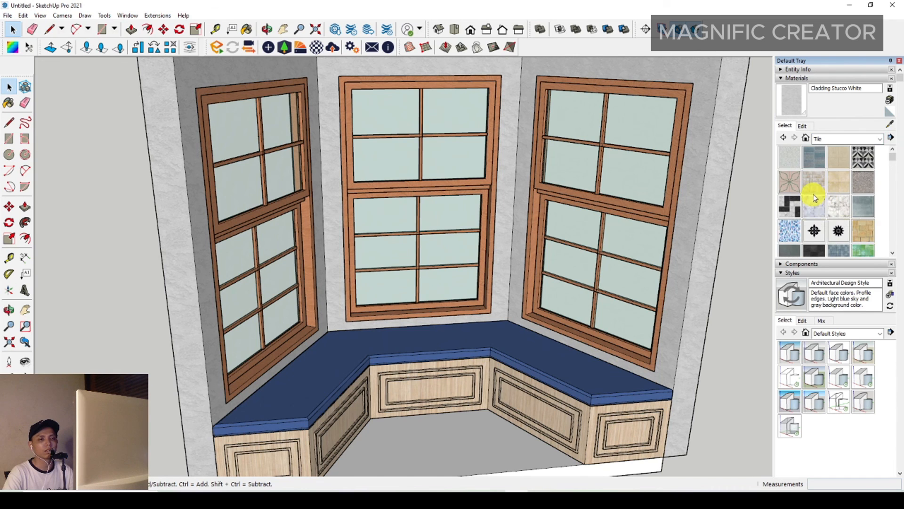
{"action": "scroll", "coordinate": [815, 197], "scroll_direction": "down", "scroll_amount": 2}
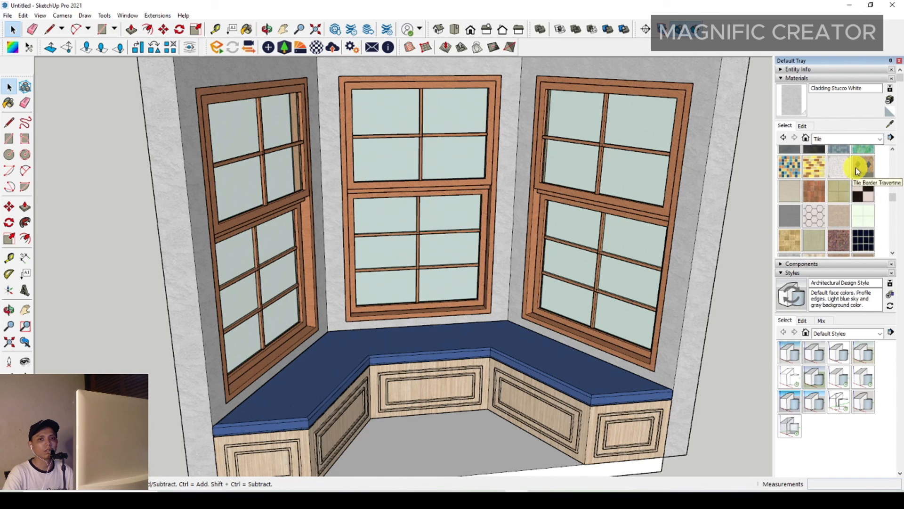
{"action": "scroll", "coordinate": [823, 243], "scroll_direction": "down", "scroll_amount": 2}
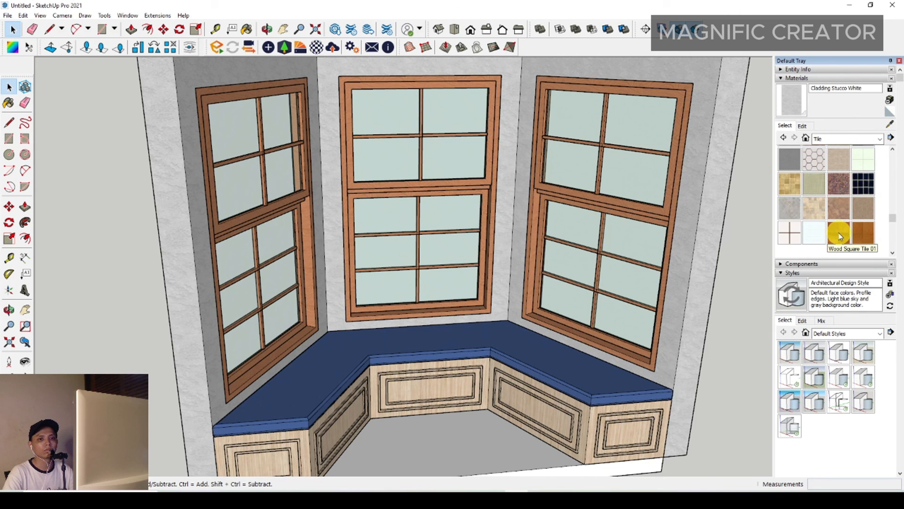
{"action": "left_click", "coordinate": [865, 231]}
{"action": "mouse_move", "coordinate": [490, 313]}
{"action": "middle_mouse_down"}
{"action": "mouse_move", "coordinate": [478, 378]}
{"action": "mouse_move", "coordinate": [490, 343]}
{"action": "mouse_move", "coordinate": [468, 335]}
{"action": "middle_mouse_up"}
{"action": "left_click", "coordinate": [479, 375]}
{"action": "key", "text": "space"}
{"action": "scroll", "coordinate": [479, 375], "scroll_direction": "down", "scroll_amount": 2}
{"action": "scroll", "coordinate": [459, 375], "scroll_direction": "up", "scroll_amount": 6}
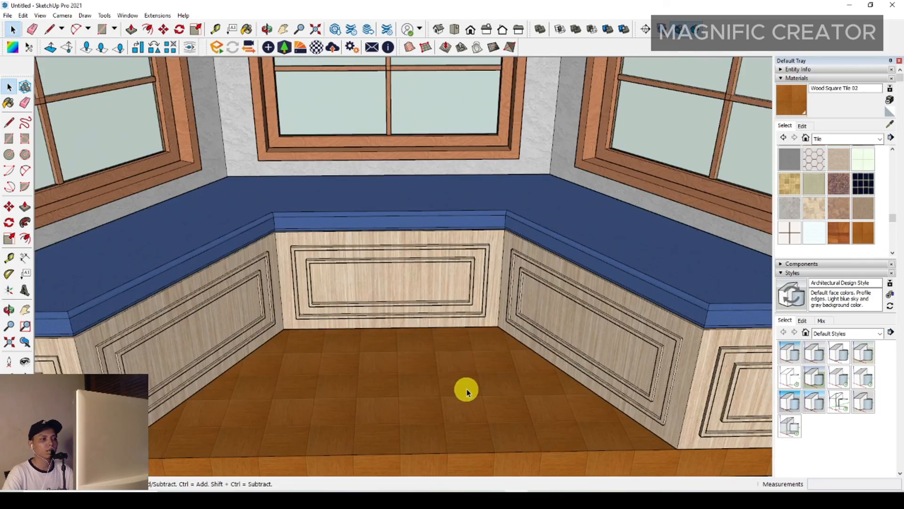
Step: Inspect the painted bay, its windows and the window seat from the front and both sides
{"action": "scroll", "coordinate": [479, 377], "scroll_direction": "down", "scroll_amount": 4}
{"action": "scroll", "coordinate": [480, 376], "scroll_direction": "down", "scroll_amount": 2}
{"action": "middle_click_drag", "start_coordinate": [481, 372], "coordinate": [461, 209]}
{"action": "scroll", "coordinate": [479, 252], "scroll_direction": "up", "scroll_amount": 3}
{"action": "middle_click_drag", "start_coordinate": [480, 255], "coordinate": [536, 290]}
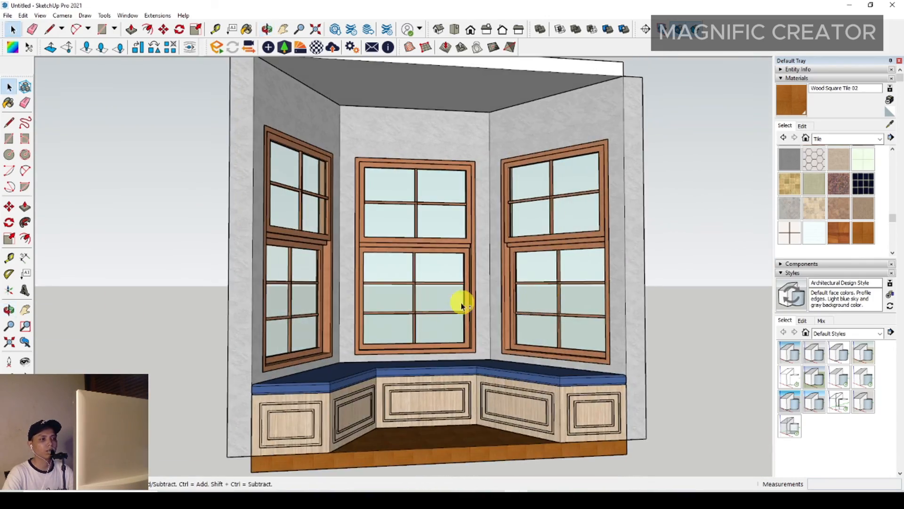
{"action": "middle_click_drag", "start_coordinate": [462, 302], "coordinate": [524, 300]}
{"action": "middle_click_drag", "start_coordinate": [621, 289], "coordinate": [463, 318]}
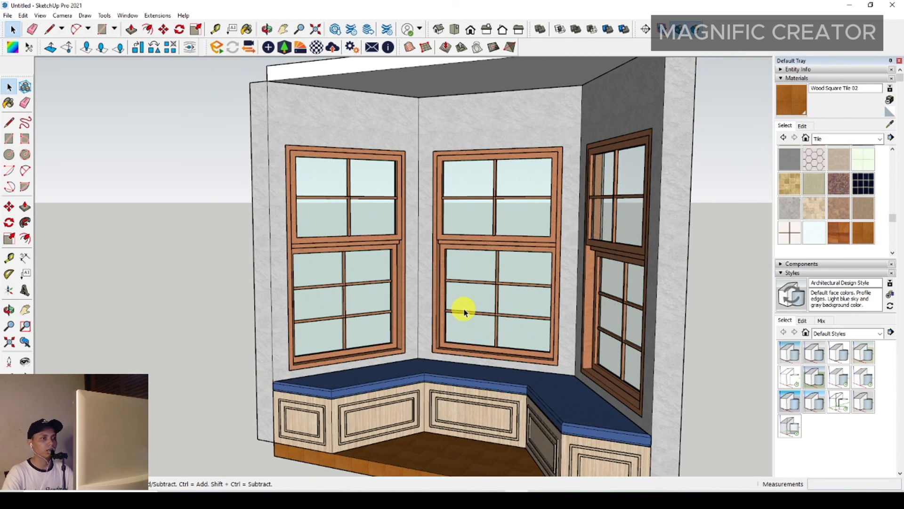
{"action": "middle_click_drag", "start_coordinate": [410, 356], "coordinate": [570, 333]}
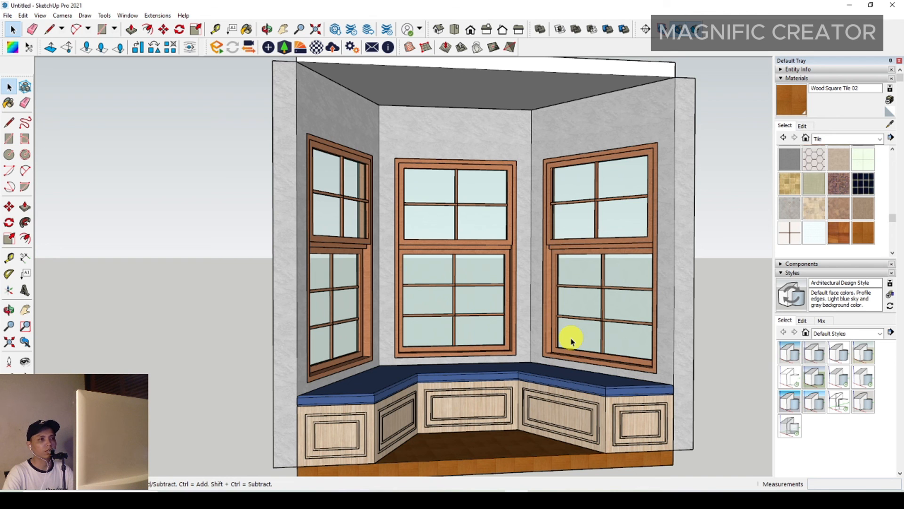
{"action": "middle_click_drag", "start_coordinate": [535, 307], "coordinate": [426, 290]}
{"action": "scroll", "coordinate": [453, 325], "scroll_direction": "up", "scroll_amount": 2}
{"action": "middle_click_drag", "start_coordinate": [453, 325], "coordinate": [589, 305]}
{"action": "middle_click_drag", "start_coordinate": [535, 298], "coordinate": [539, 327]}
{"action": "middle_click_drag", "start_coordinate": [606, 320], "coordinate": [571, 329], "text": "shift"}
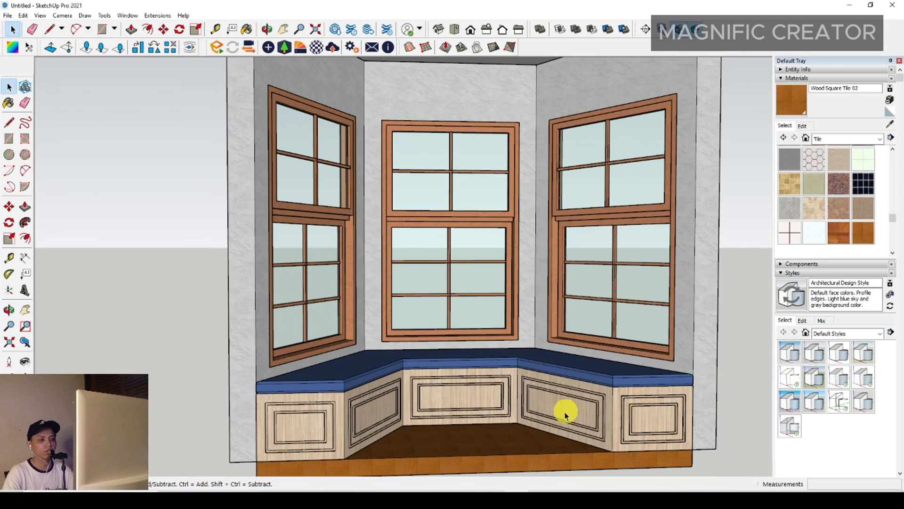